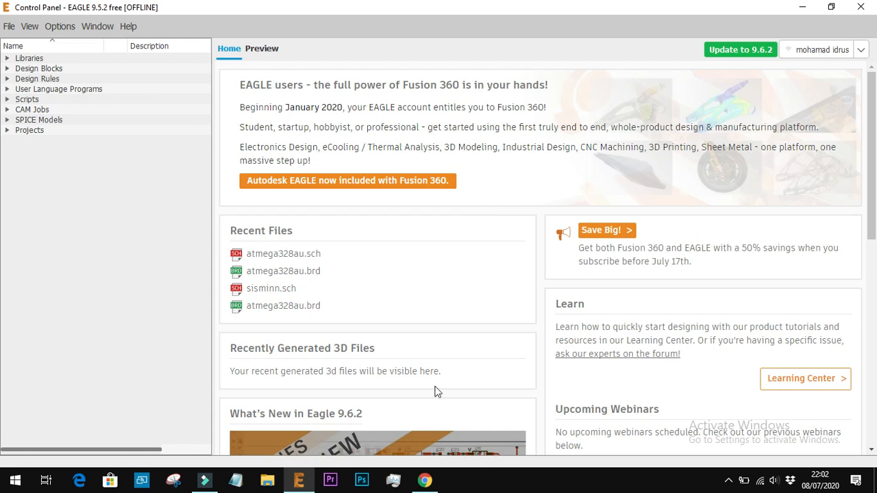
{"action": "left_click", "coordinate": [426, 480]}
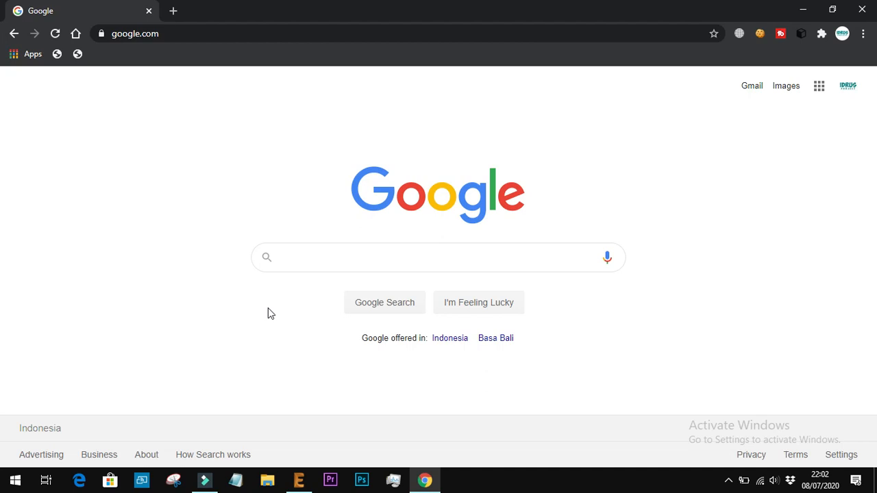
{"action": "left_click", "coordinate": [299, 480]}
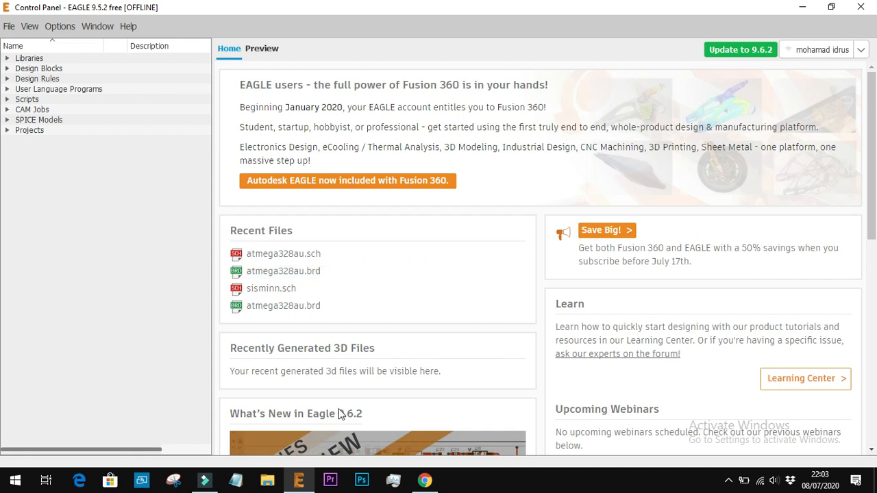
Switch to Chrome and search Google for "eagle pcb"
{"action": "left_click", "coordinate": [425, 482]}
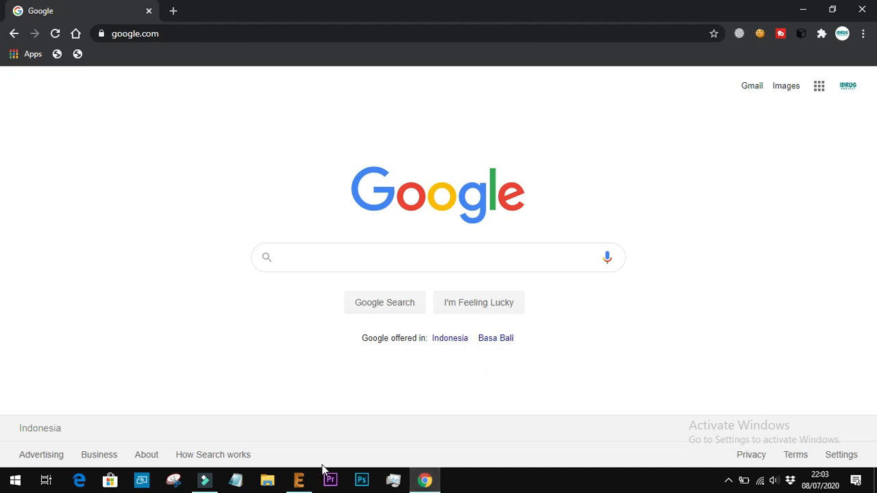
{"action": "left_click", "coordinate": [302, 478]}
{"action": "left_click", "coordinate": [302, 477]}
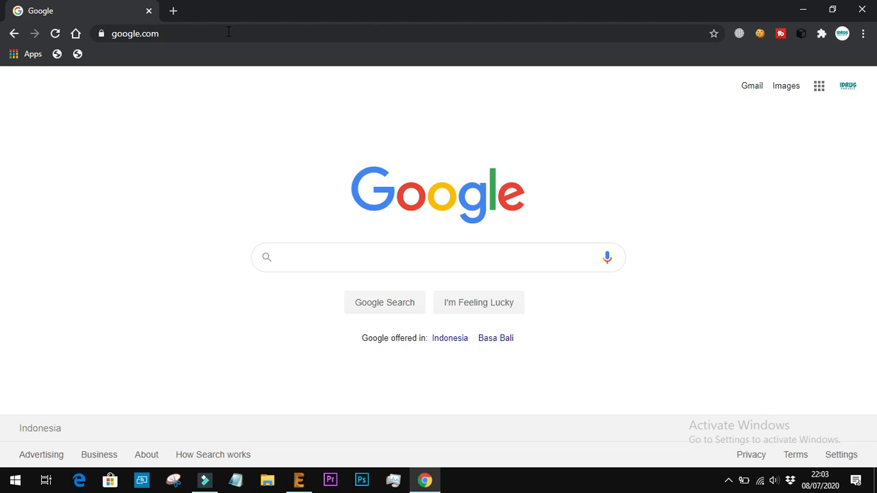
{"action": "left_click", "coordinate": [345, 256]}
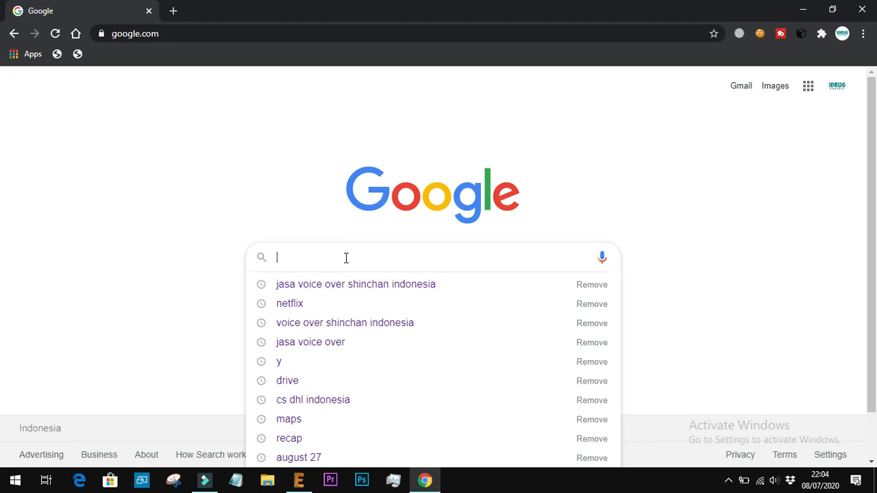
{"action": "left_click", "coordinate": [217, 233]}
{"action": "left_click", "coordinate": [360, 254]}
{"action": "left_click", "coordinate": [308, 231]}
{"action": "left_click", "coordinate": [355, 270]}
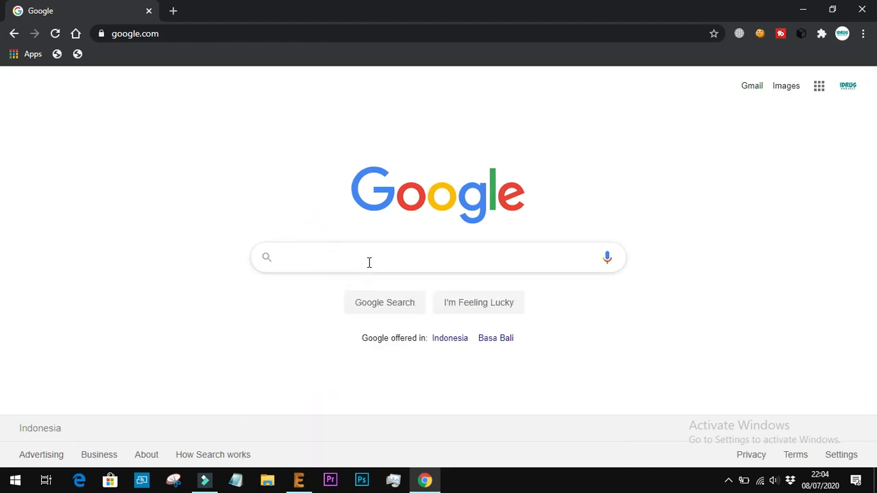
{"action": "left_click", "coordinate": [368, 261]}
{"action": "type", "text": "eagl"}
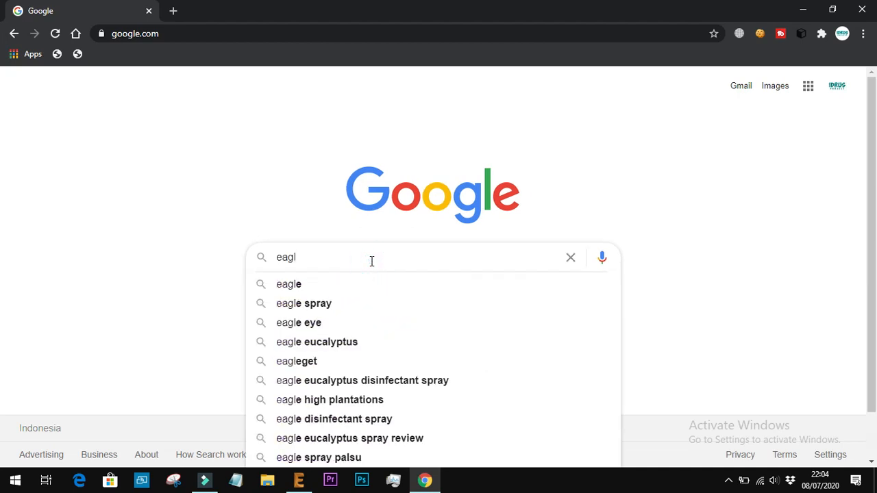
{"action": "type", "text": "e pcb"}
{"action": "key", "text": "Return"}
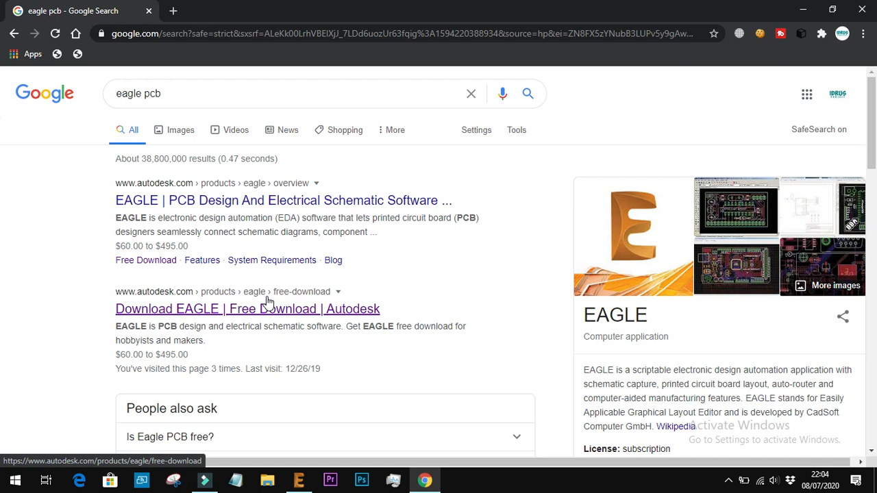
Open the Autodesk "Download EAGLE | Free Download" page from the search results
{"action": "left_click", "coordinate": [114, 333]}
{"action": "triple_click", "coordinate": [235, 341]}
{"action": "left_click", "coordinate": [233, 338]}
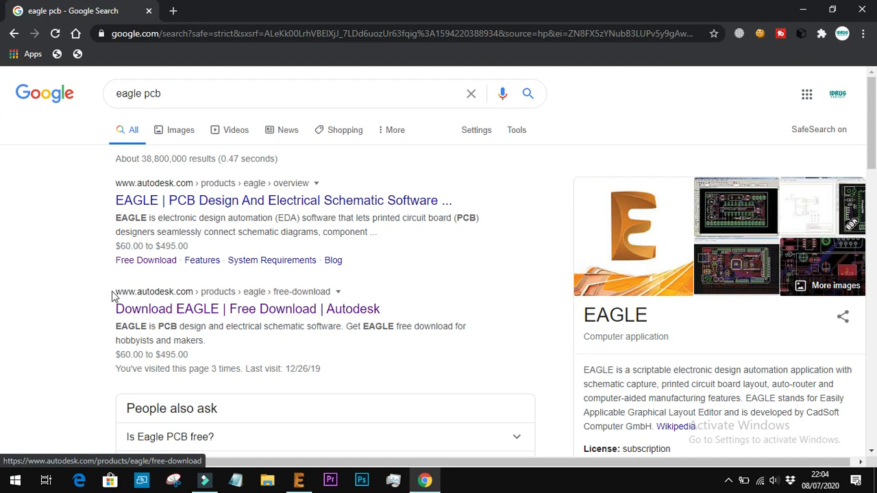
{"action": "left_click_drag", "start_coordinate": [111, 293], "coordinate": [343, 290]}
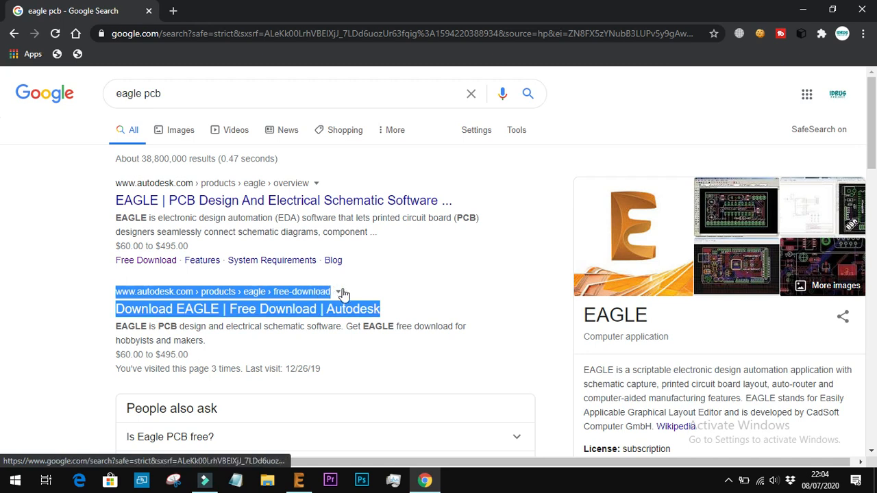
{"action": "left_click", "coordinate": [468, 296]}
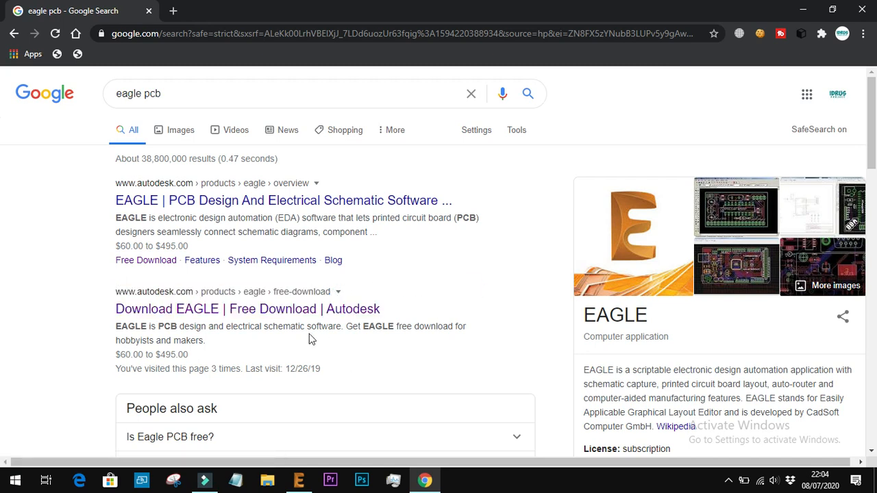
{"action": "left_click", "coordinate": [253, 312]}
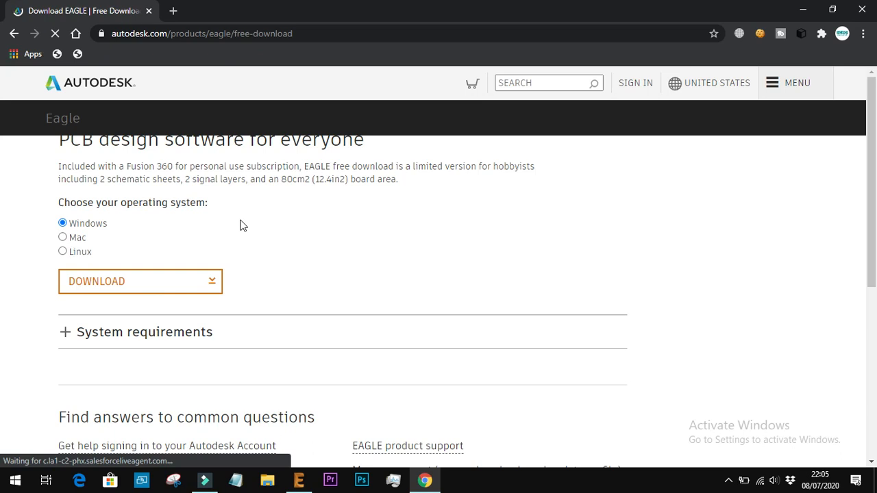
Choose Windows as the operating system for the EAGLE free download
{"action": "scroll", "coordinate": [243, 226], "scroll_direction": "down", "scroll_amount": 3}
{"action": "scroll", "coordinate": [243, 226], "scroll_direction": "up", "scroll_amount": 3}
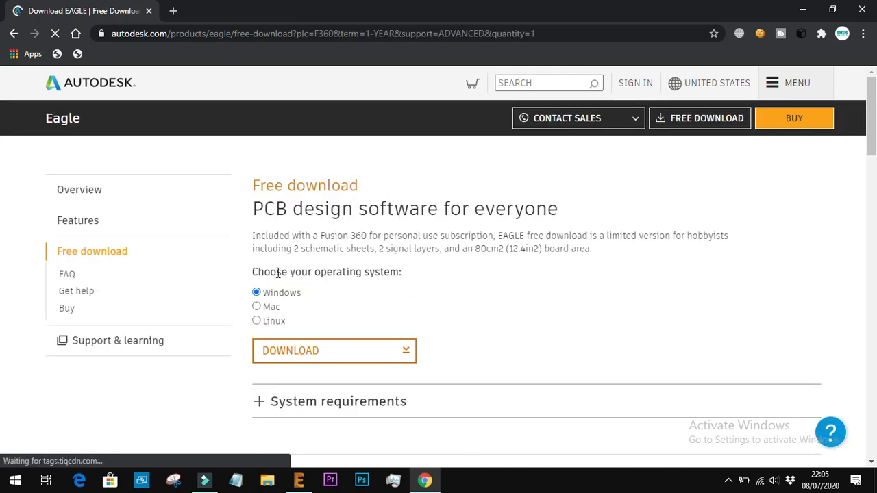
{"action": "left_click", "coordinate": [257, 323]}
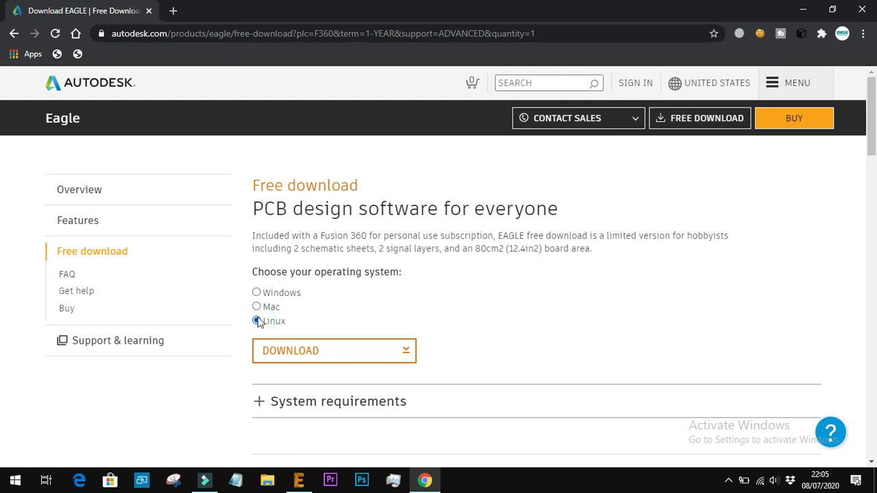
{"action": "left_click", "coordinate": [258, 294]}
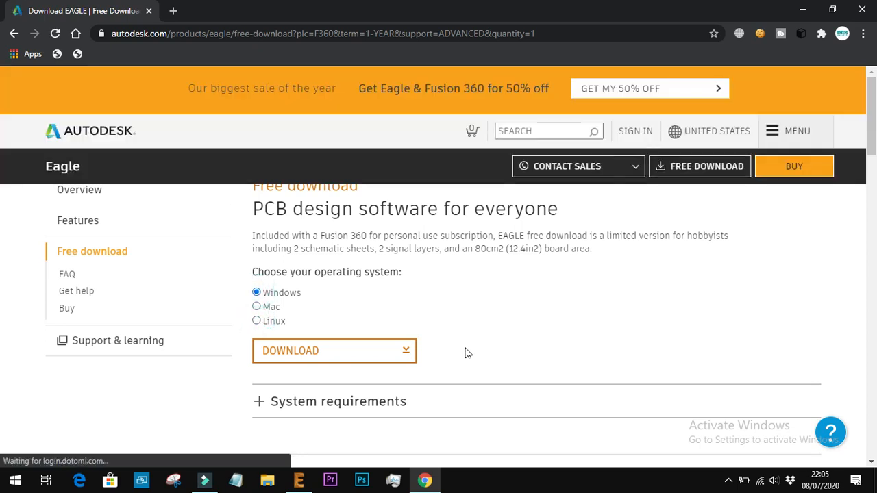
{"action": "scroll", "coordinate": [463, 352], "scroll_direction": "down", "scroll_amount": 4}
{"action": "scroll", "coordinate": [464, 352], "scroll_direction": "up", "scroll_amount": 3}
{"action": "scroll", "coordinate": [464, 352], "scroll_direction": "up", "scroll_amount": 1}
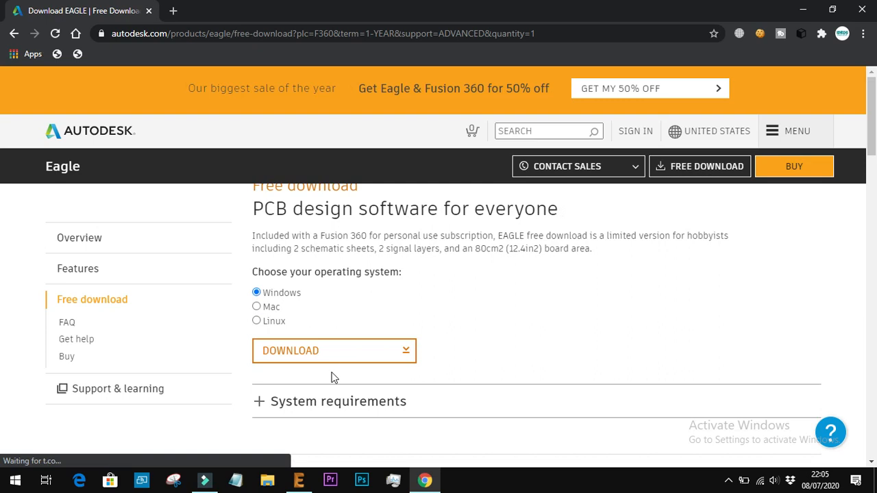
Request the EAGLE installer download and dismiss the save dialog without saving the file
{"action": "left_click", "coordinate": [336, 359]}
{"action": "left_click", "coordinate": [336, 359]}
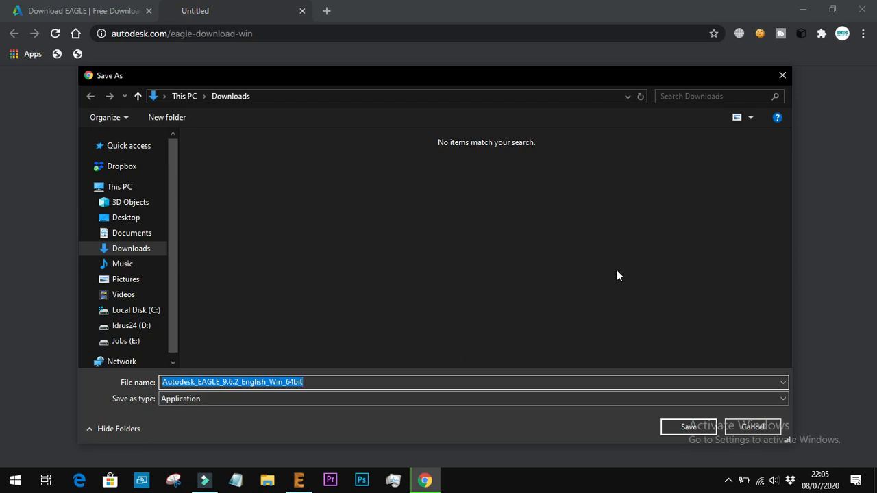
{"action": "left_click", "coordinate": [781, 76]}
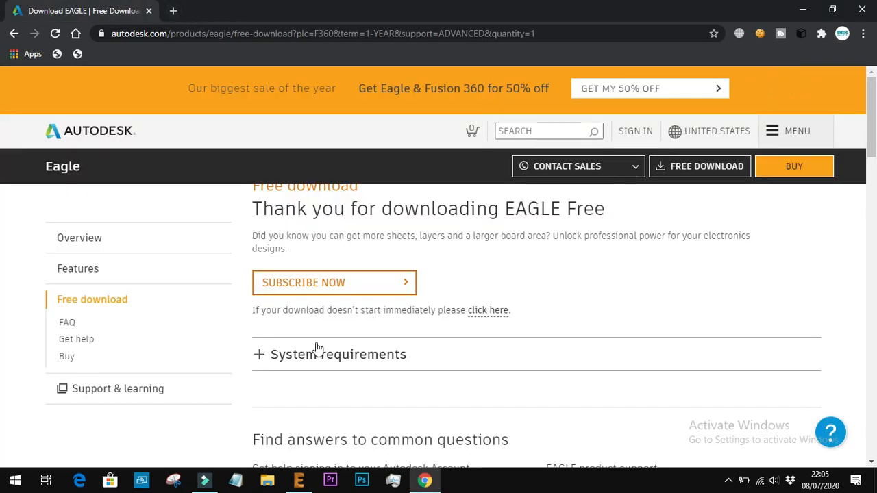
Expand the system requirements section and examine EAGLE's requirements for Windows, Linux, Mac and all operating systems
{"action": "left_click", "coordinate": [260, 356]}
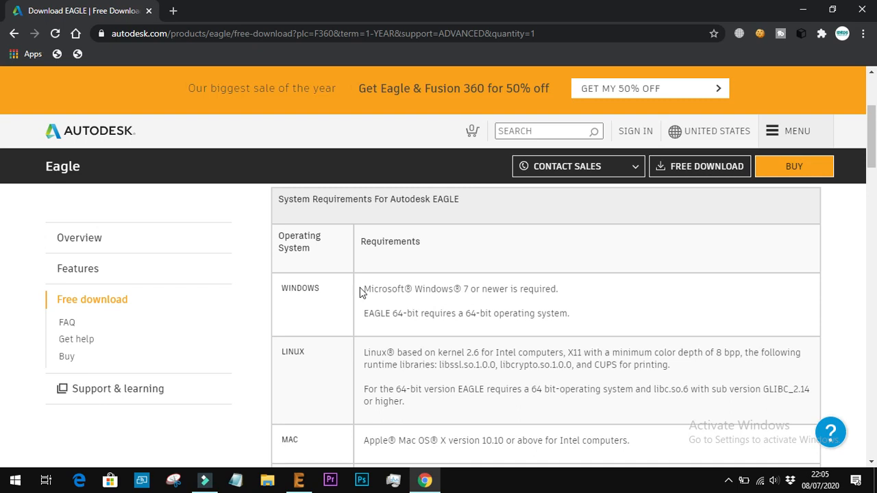
{"action": "scroll", "coordinate": [359, 287], "scroll_direction": "up", "scroll_amount": 3}
{"action": "scroll", "coordinate": [359, 287], "scroll_direction": "down", "scroll_amount": 3}
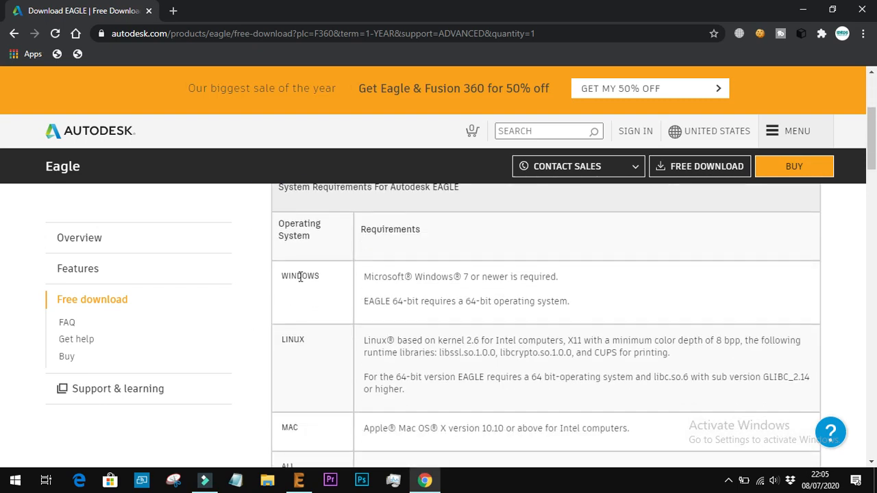
{"action": "left_click_drag", "start_coordinate": [361, 277], "coordinate": [598, 313]}
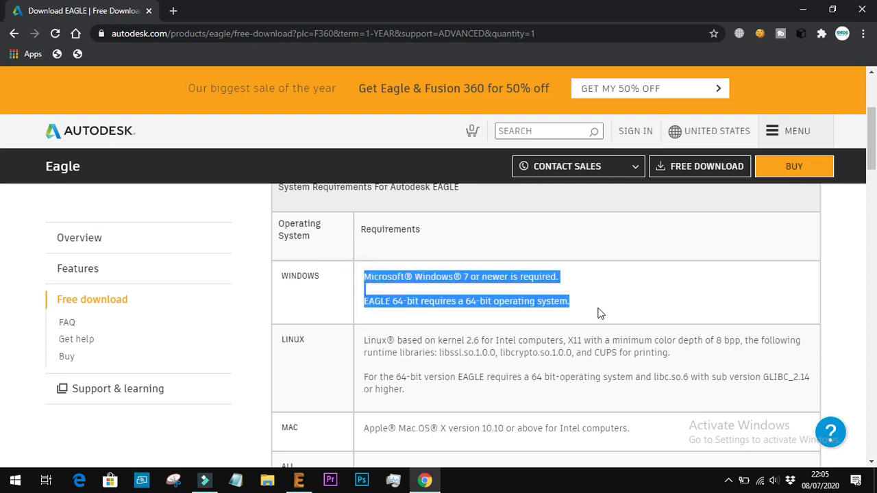
{"action": "left_click", "coordinate": [286, 340]}
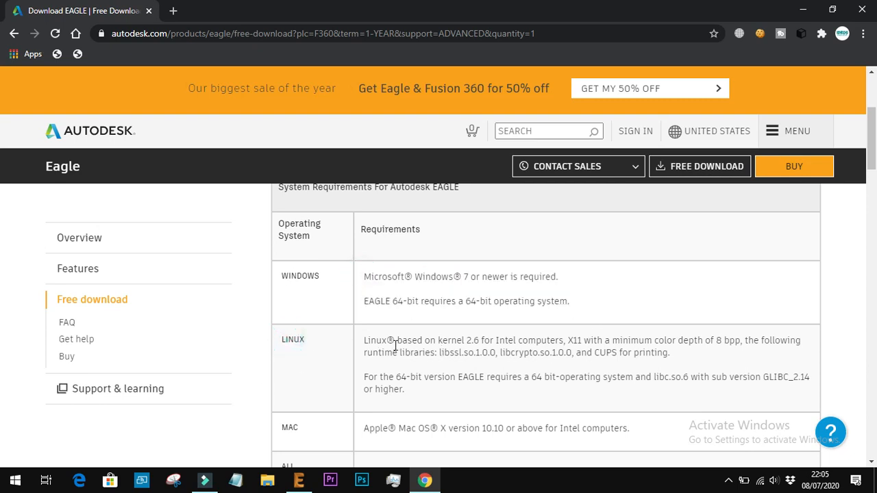
{"action": "left_click_drag", "start_coordinate": [368, 345], "coordinate": [490, 401]}
{"action": "left_click", "coordinate": [490, 401]}
{"action": "scroll", "coordinate": [340, 332], "scroll_direction": "down", "scroll_amount": 2}
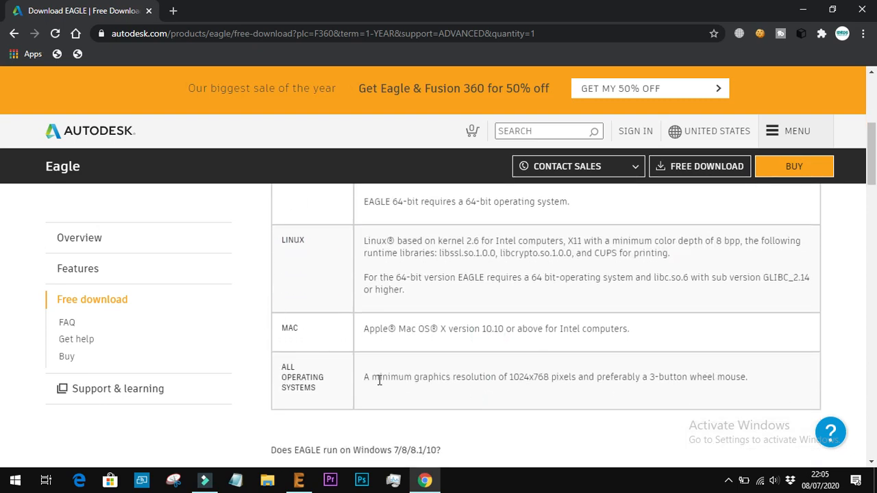
{"action": "scroll", "coordinate": [378, 380], "scroll_direction": "up", "scroll_amount": 4}
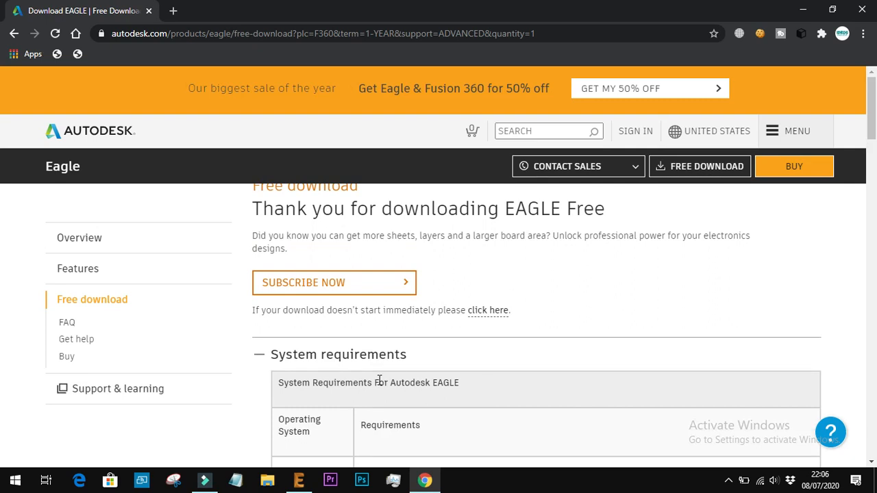
Switch to EAGLE and create a new schematic
{"action": "left_click", "coordinate": [300, 483]}
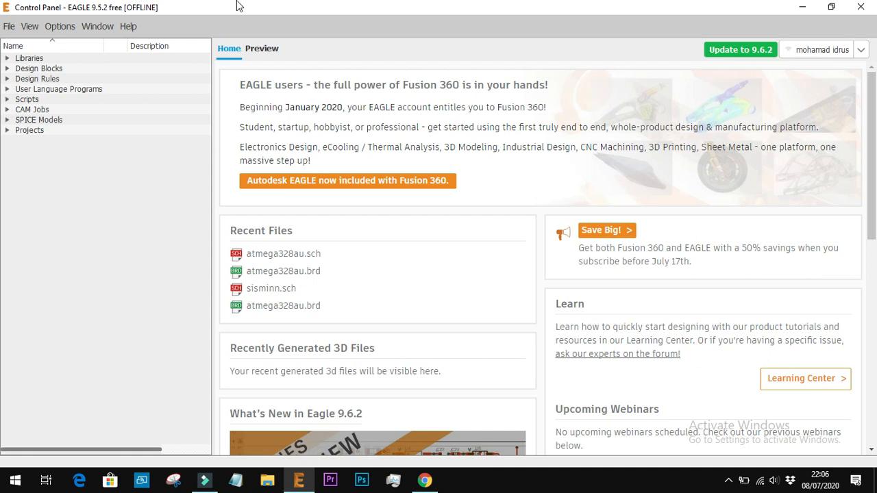
{"action": "left_click", "coordinate": [8, 28]}
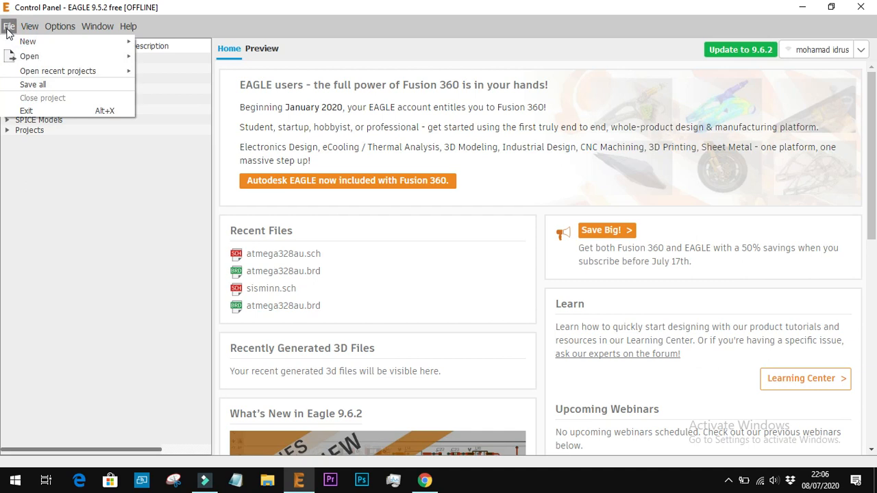
{"action": "mouse_move", "coordinate": [30, 41]}
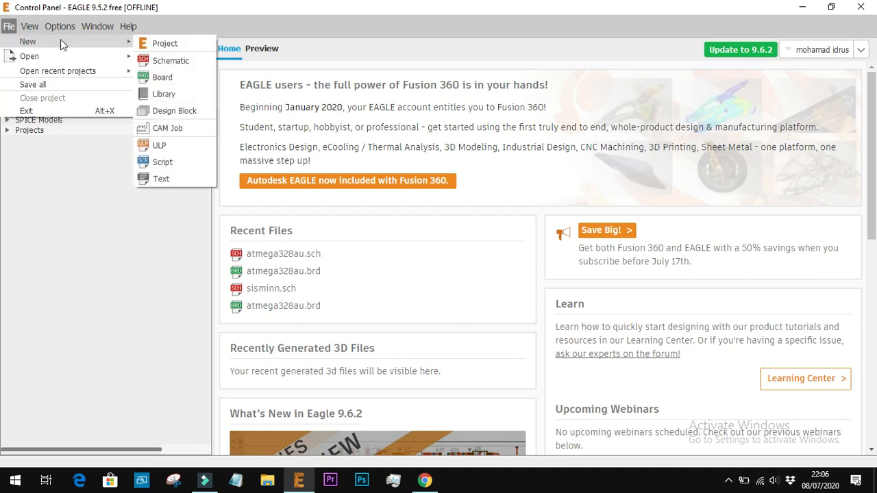
{"action": "left_click", "coordinate": [8, 28]}
{"action": "left_click", "coordinate": [9, 28]}
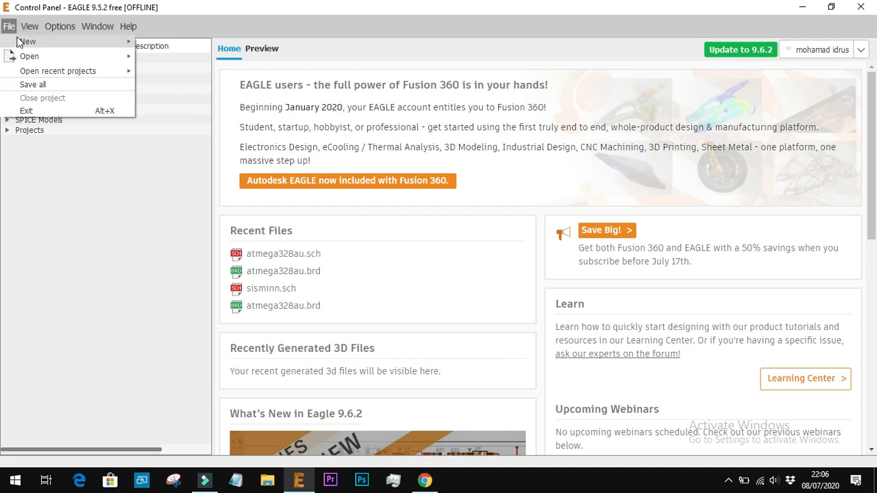
{"action": "mouse_move", "coordinate": [102, 42]}
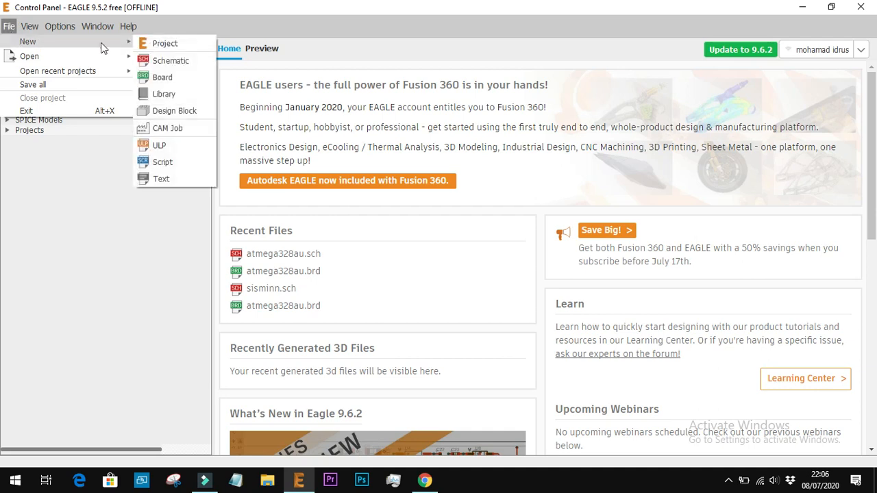
{"action": "left_click", "coordinate": [178, 65]}
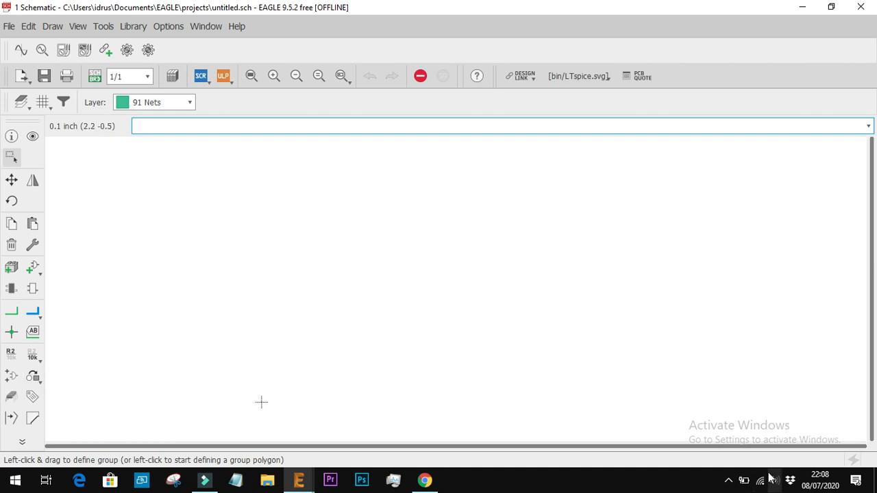
Switch to Chrome and search Google for "7805 schematic"
{"action": "left_click", "coordinate": [729, 482]}
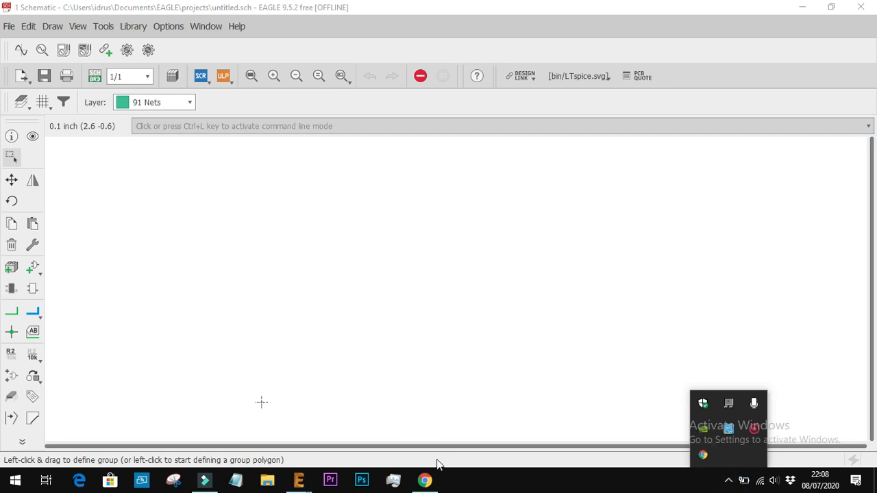
{"action": "left_click", "coordinate": [425, 480]}
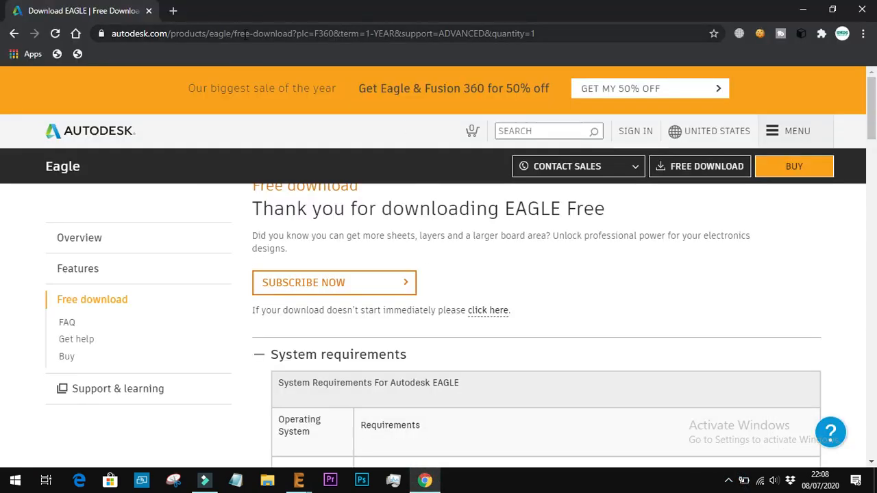
{"action": "left_click", "coordinate": [245, 34]}
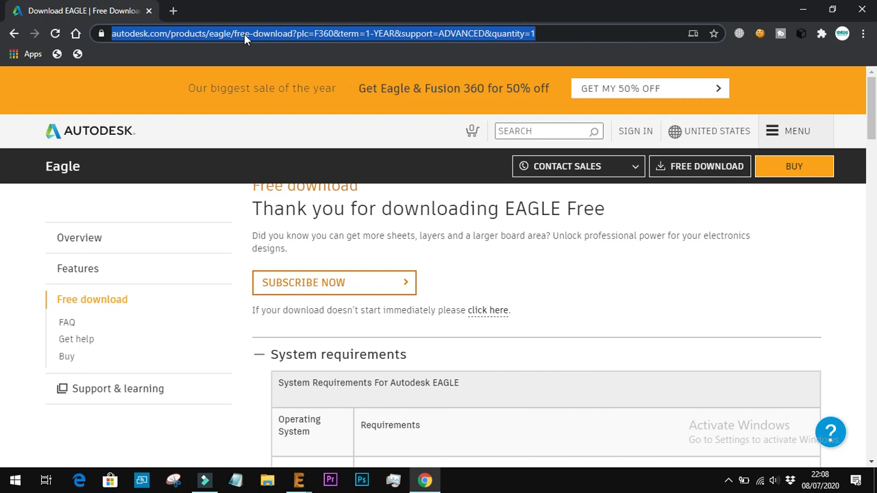
{"action": "type", "text": "78"}
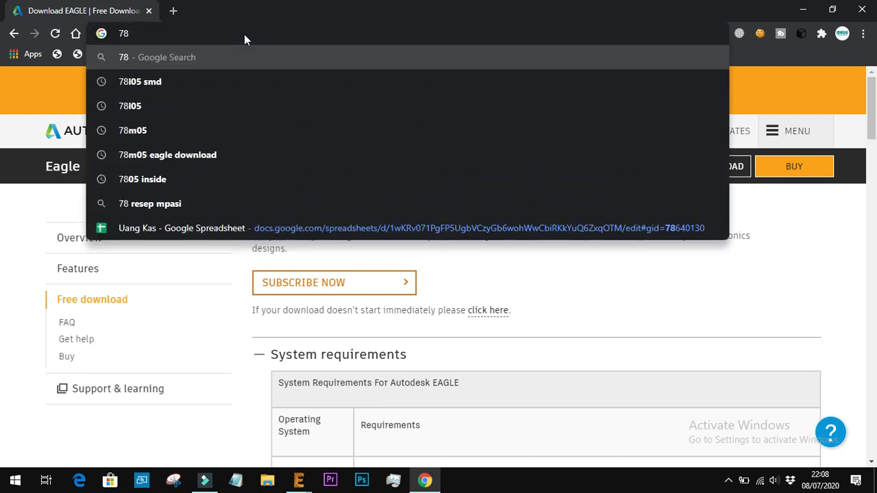
{"action": "type", "text": "05 "}
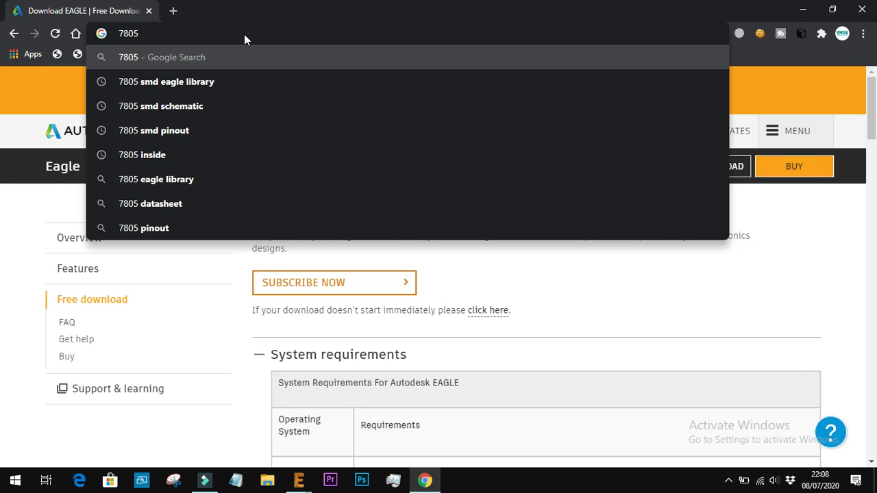
{"action": "type", "text": "sch"}
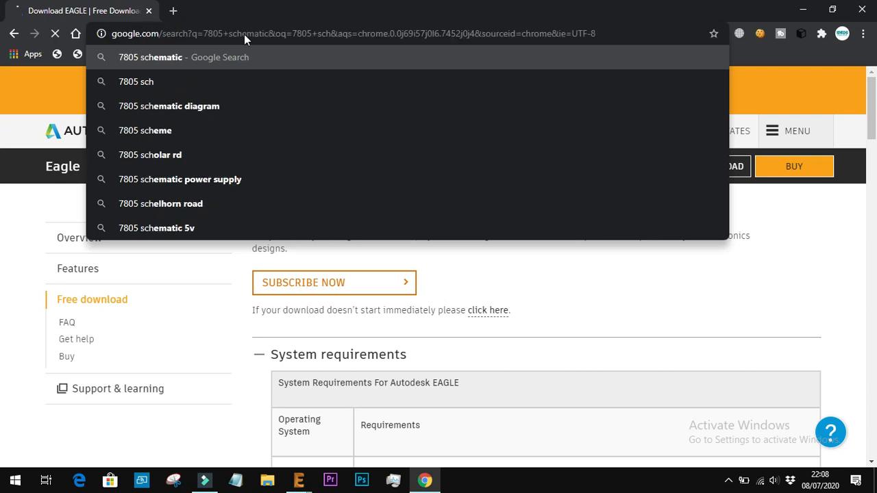
{"action": "key", "text": "Return"}
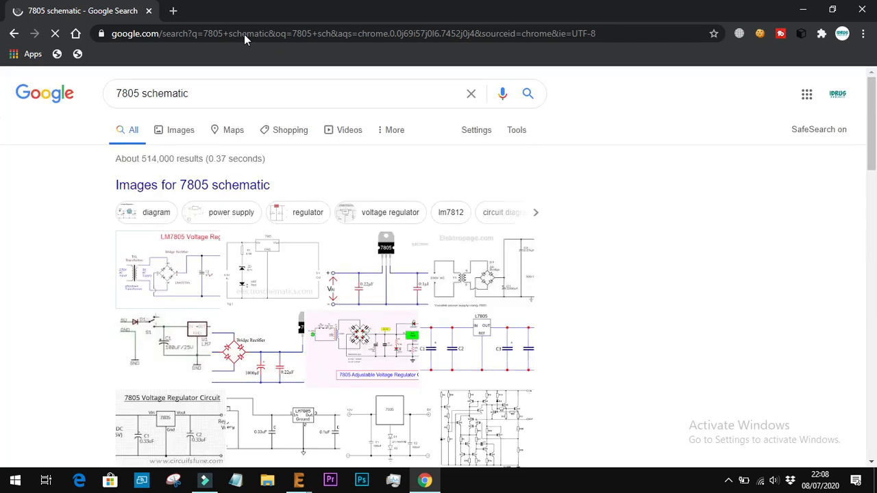
Open the image results and compare the "Pin on 7805" circuit with the WT_5034 DC voltage regulator schematic
{"action": "left_click", "coordinate": [378, 272]}
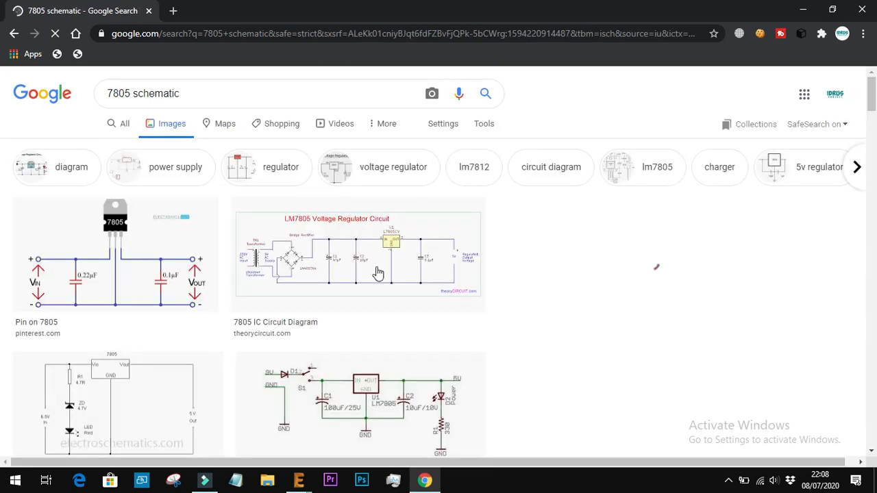
{"action": "left_click", "coordinate": [42, 217]}
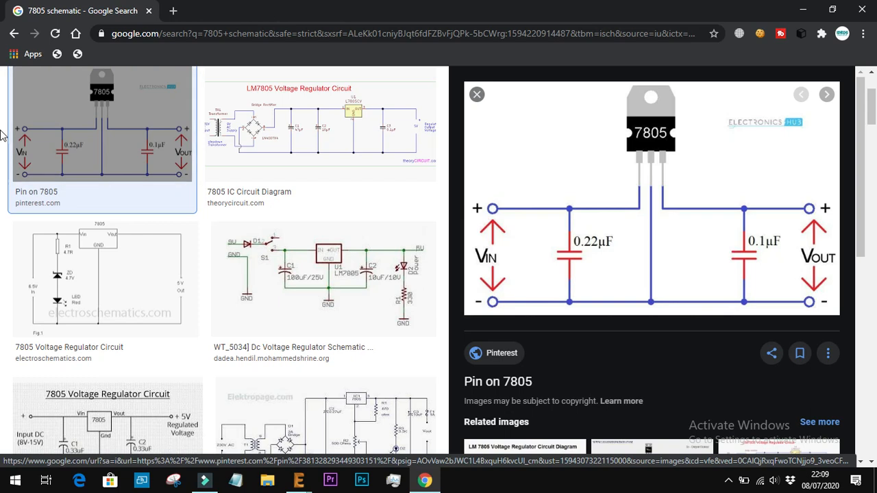
{"action": "left_click", "coordinate": [337, 319]}
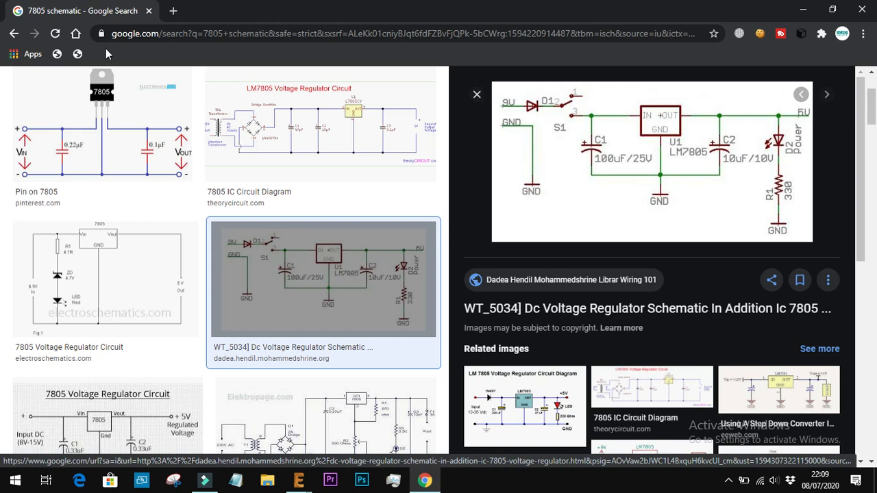
{"action": "left_click", "coordinate": [122, 140]}
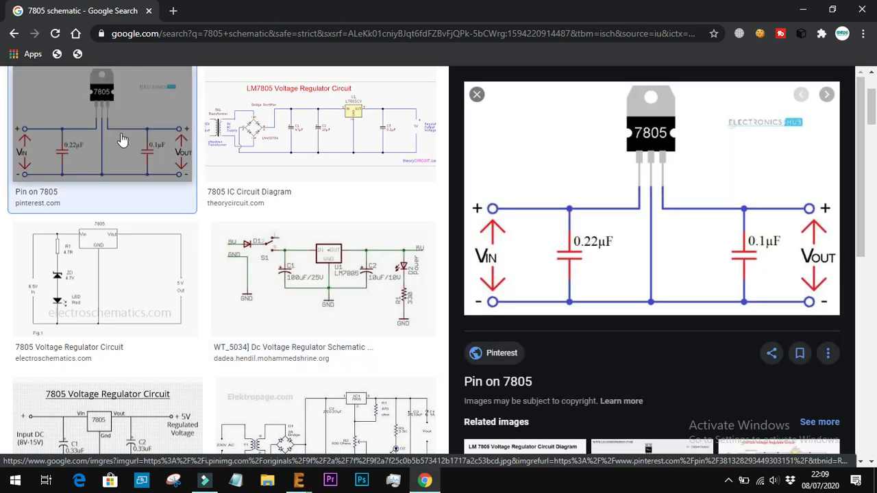
Save the WT_5034 DC voltage regulator schematic image to the Downloads folder as sch
{"action": "left_click", "coordinate": [346, 275]}
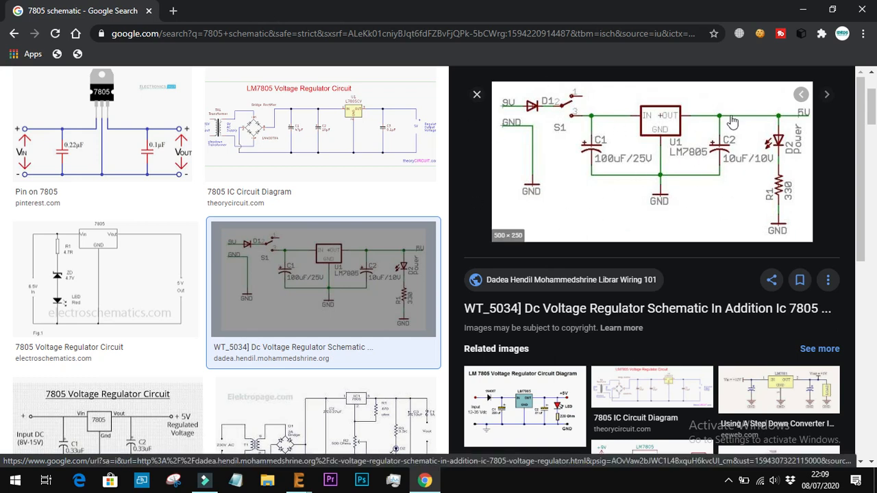
{"action": "right_click", "coordinate": [606, 157]}
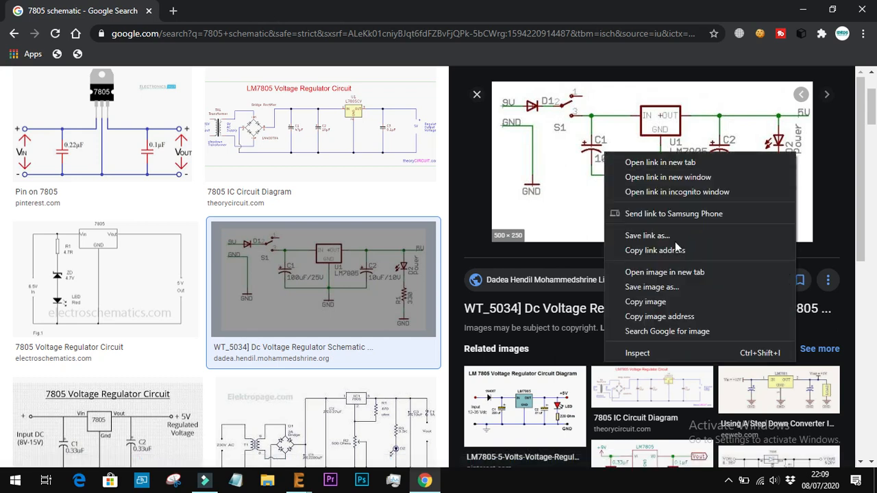
{"action": "left_click", "coordinate": [699, 291]}
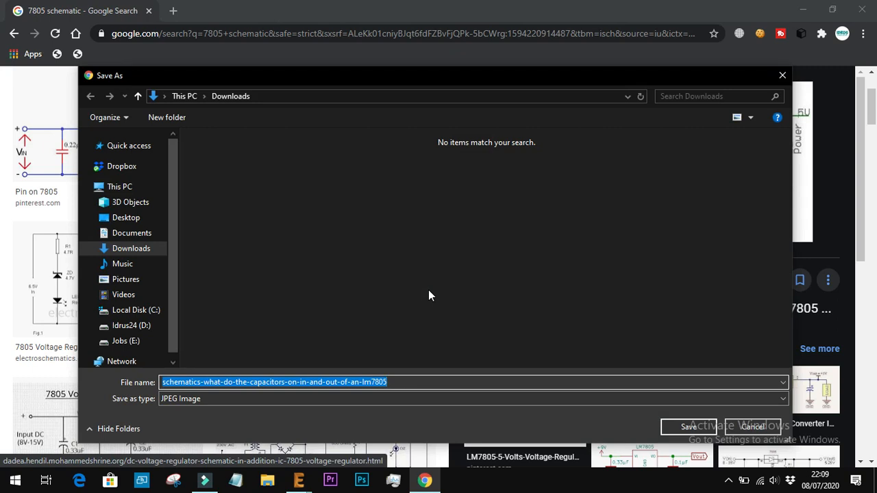
{"action": "type", "text": "sch"}
{"action": "key", "text": "Return"}
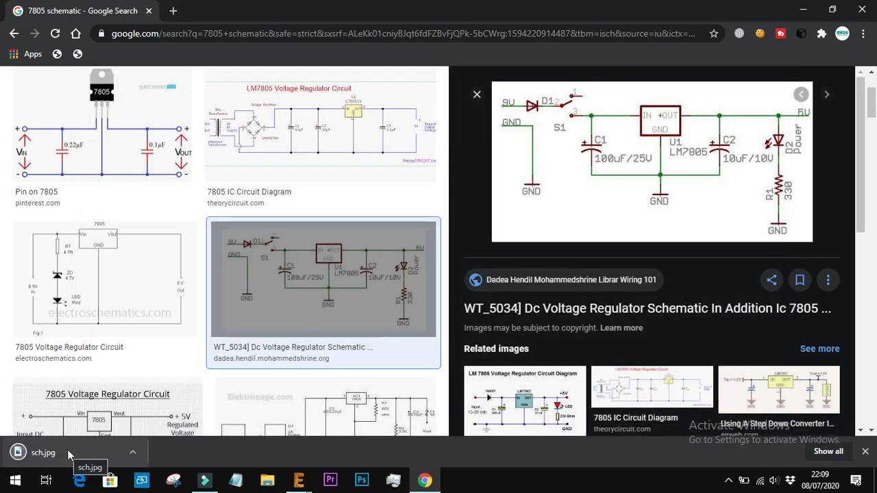
Open sch.jpg from the Downloads folder in a new Chrome tab, enlarge it and dismiss the downloads bar
{"action": "left_click", "coordinate": [271, 482]}
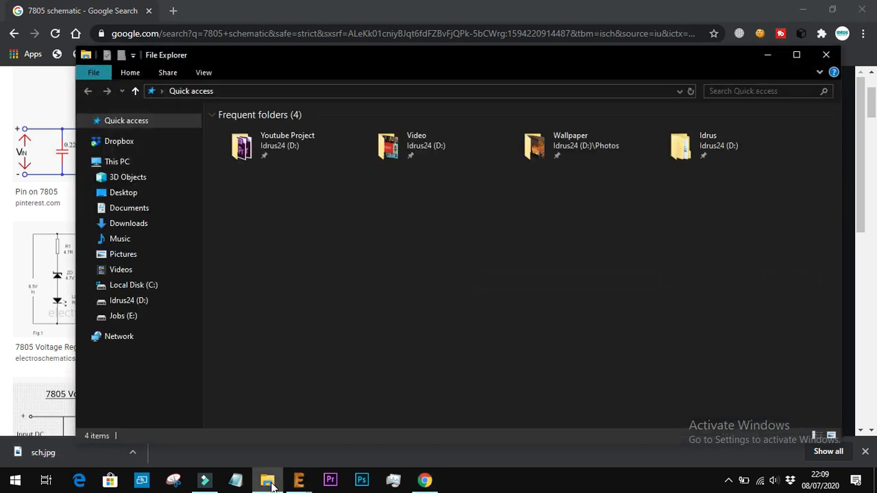
{"action": "left_click", "coordinate": [140, 223]}
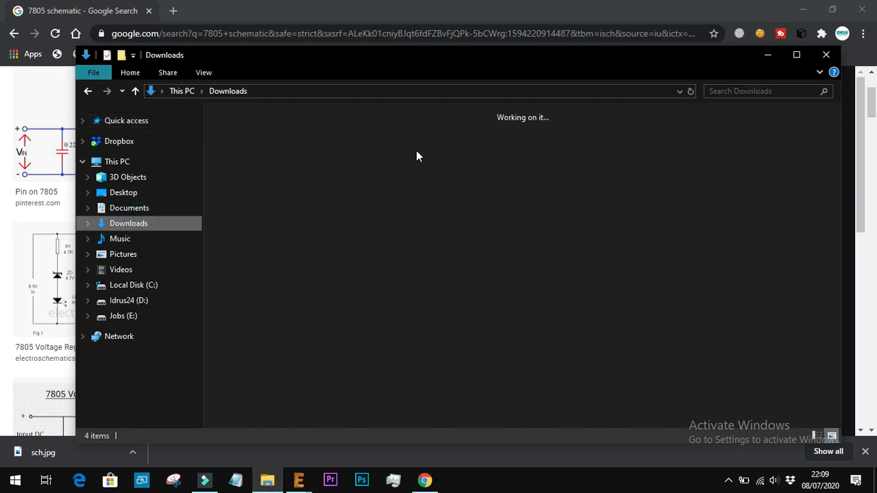
{"action": "left_click_drag", "start_coordinate": [263, 159], "coordinate": [335, 16]}
{"action": "scroll", "coordinate": [483, 272], "scroll_direction": "up", "scroll_amount": 3, "text": "ctrl"}
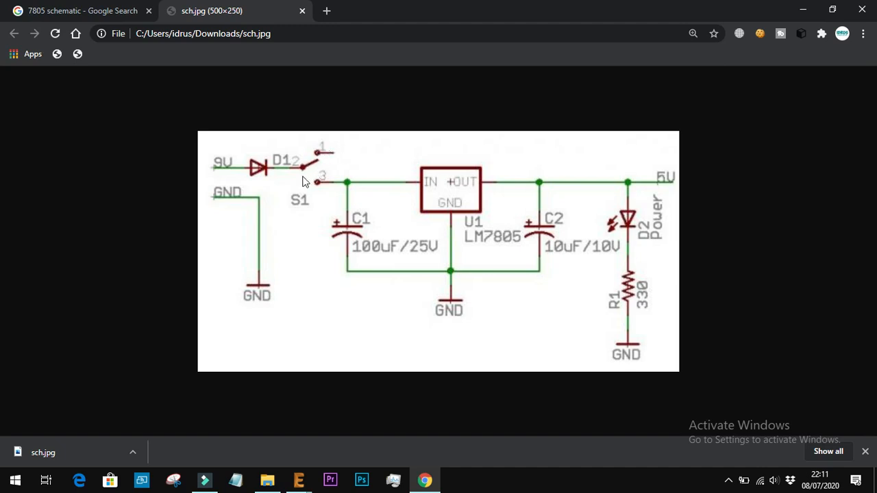
{"action": "left_click", "coordinate": [865, 453]}
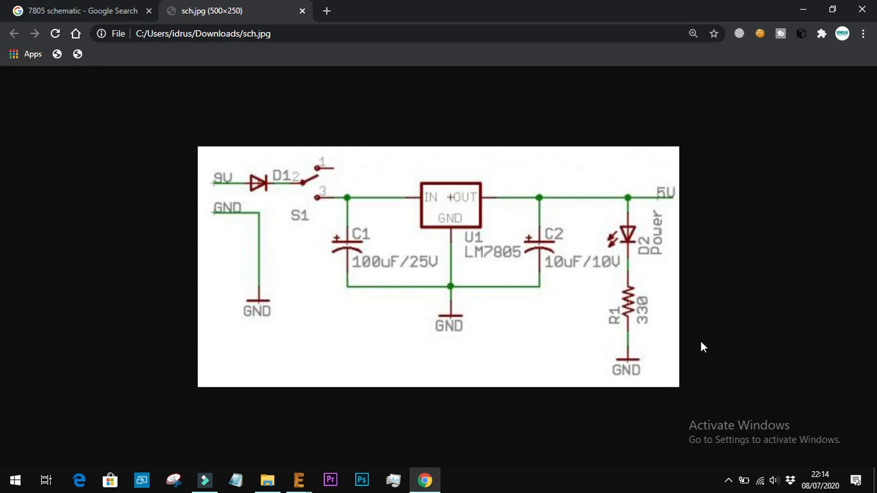
Switch to the EAGLE schematic and open the Add Part library browser, checking the sch.jpg circuit in Chrome while it loads
{"action": "left_click", "coordinate": [303, 484]}
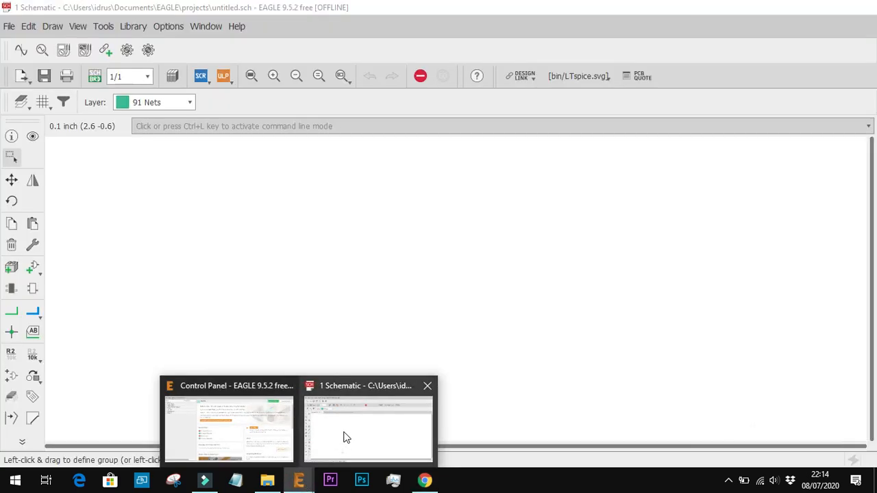
{"action": "left_click", "coordinate": [343, 431]}
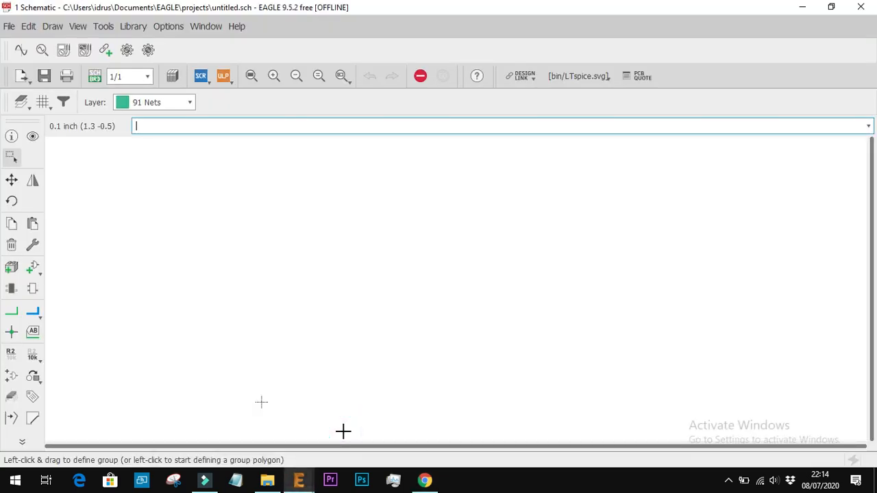
{"action": "left_click", "coordinate": [28, 274]}
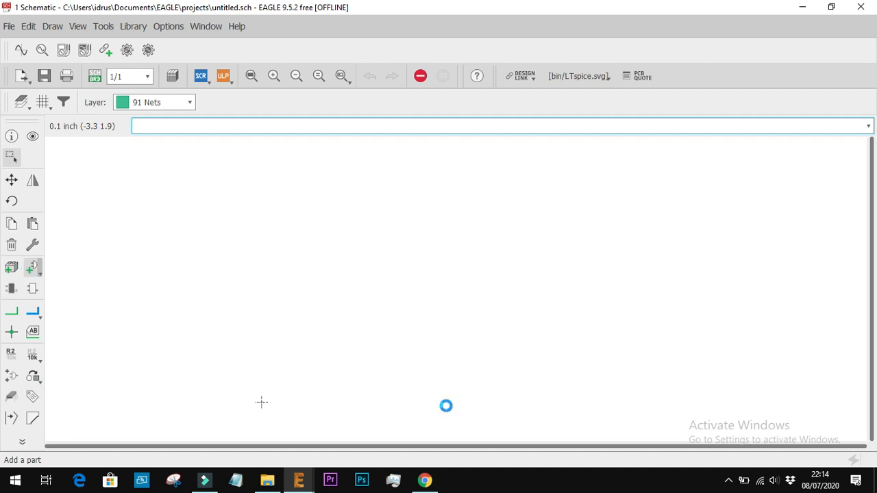
{"action": "left_click", "coordinate": [425, 481]}
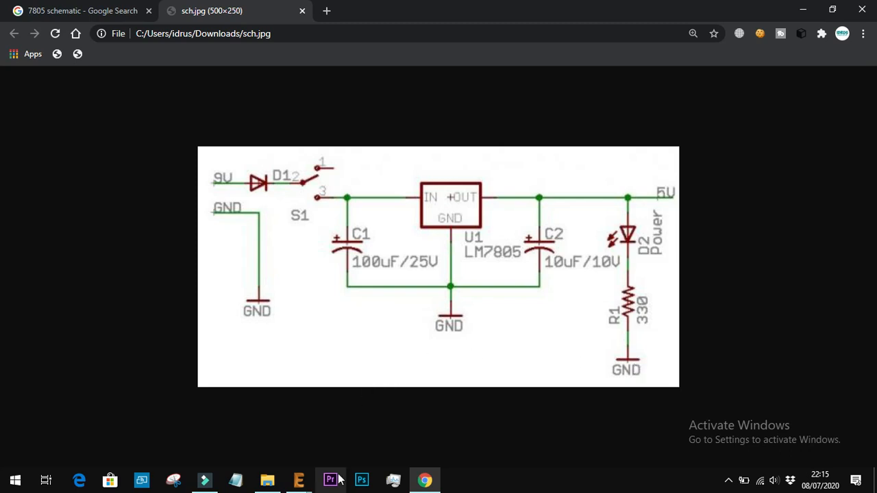
{"action": "mouse_move", "coordinate": [313, 478]}
{"action": "left_click", "coordinate": [337, 419]}
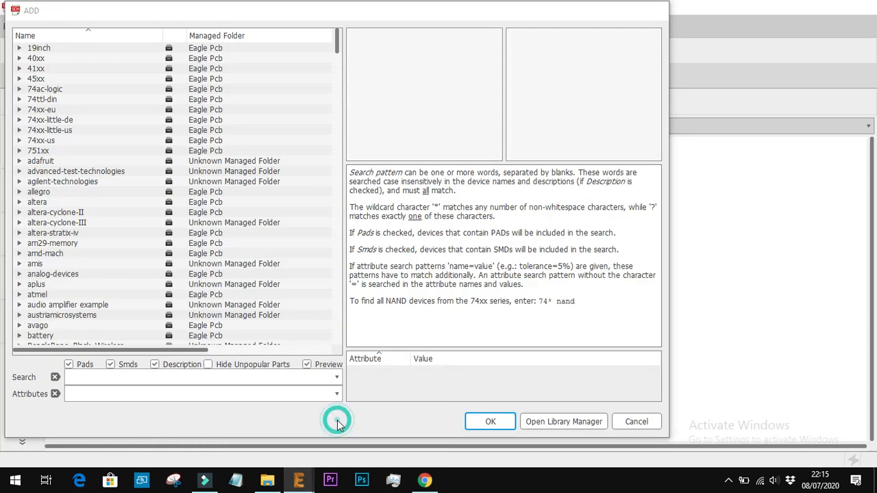
Browse the part libraries, try to search them for the 7805 regulator, and clear the search to restore the full list
{"action": "scroll", "coordinate": [164, 283], "scroll_direction": "down", "scroll_amount": 5}
{"action": "scroll", "coordinate": [160, 284], "scroll_direction": "up", "scroll_amount": 3}
{"action": "scroll", "coordinate": [159, 283], "scroll_direction": "up", "scroll_amount": 2}
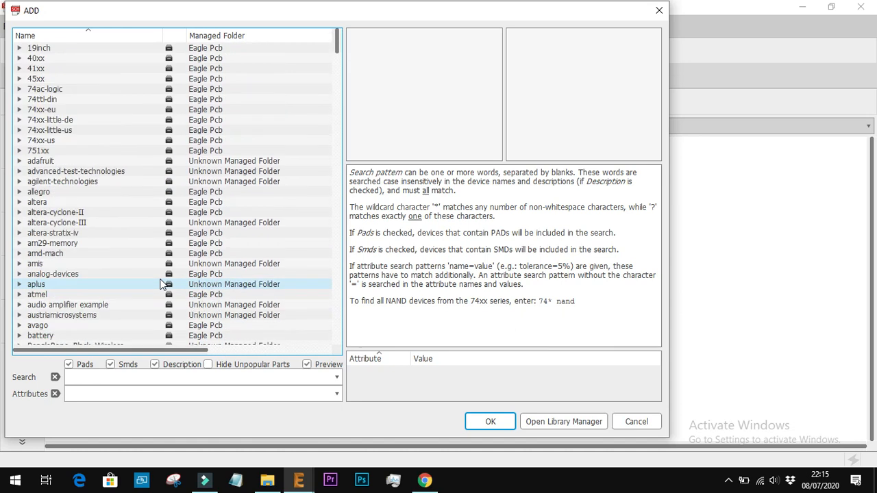
{"action": "scroll", "coordinate": [163, 283], "scroll_direction": "down", "scroll_amount": 9}
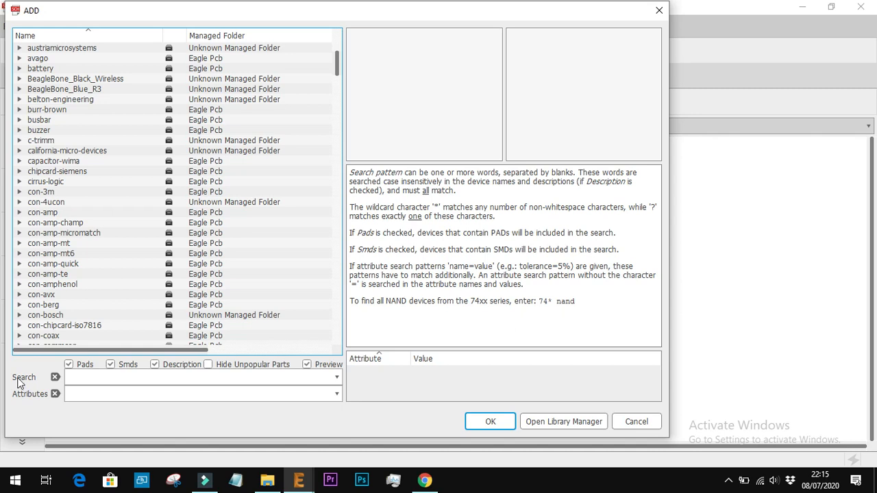
{"action": "left_click", "coordinate": [75, 378]}
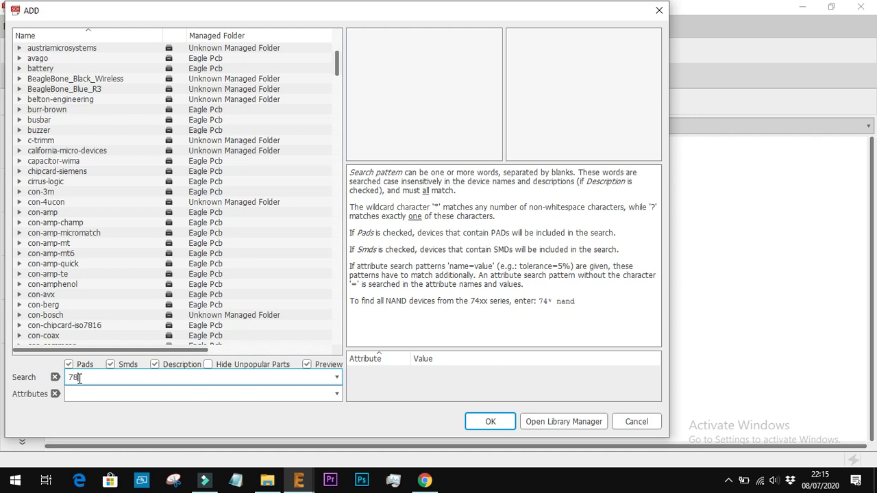
{"action": "type", "text": "5"}
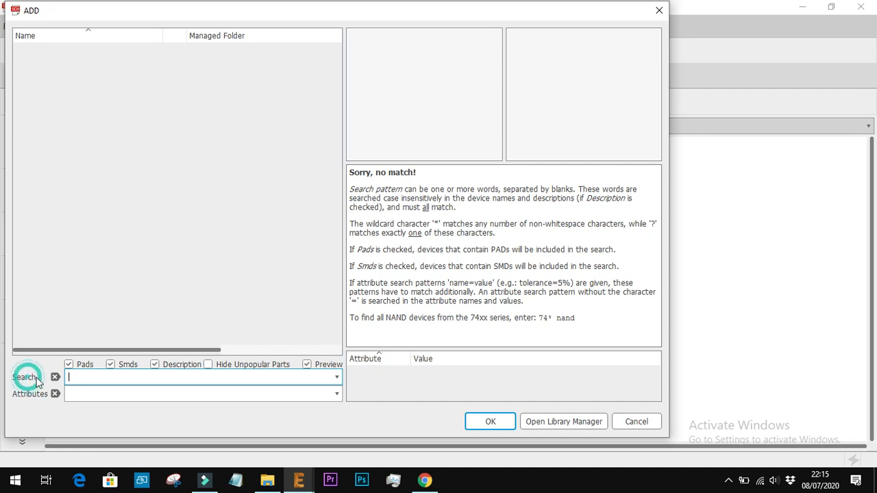
{"action": "left_click", "coordinate": [98, 396]}
{"action": "left_click", "coordinate": [136, 378]}
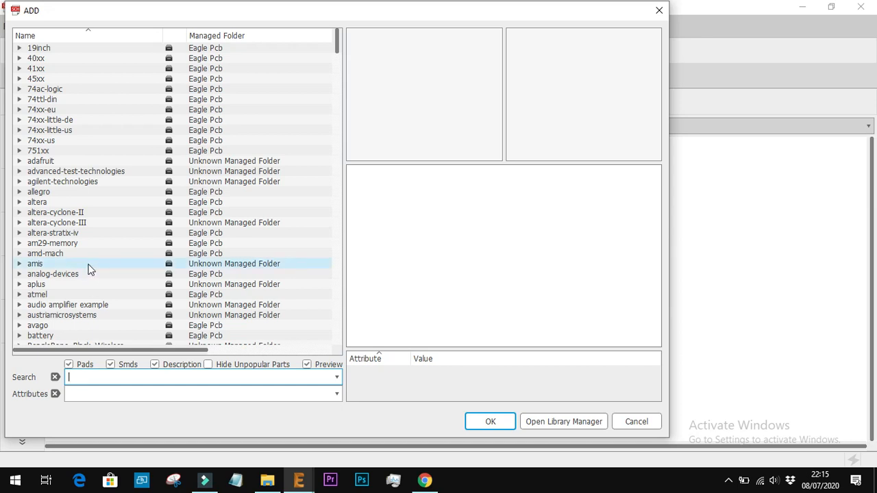
Expand the v-reg library in the part list and check the regulator against the sch.jpg reference circuit in Chrome
{"action": "scroll", "coordinate": [89, 268], "scroll_direction": "down", "scroll_amount": 10}
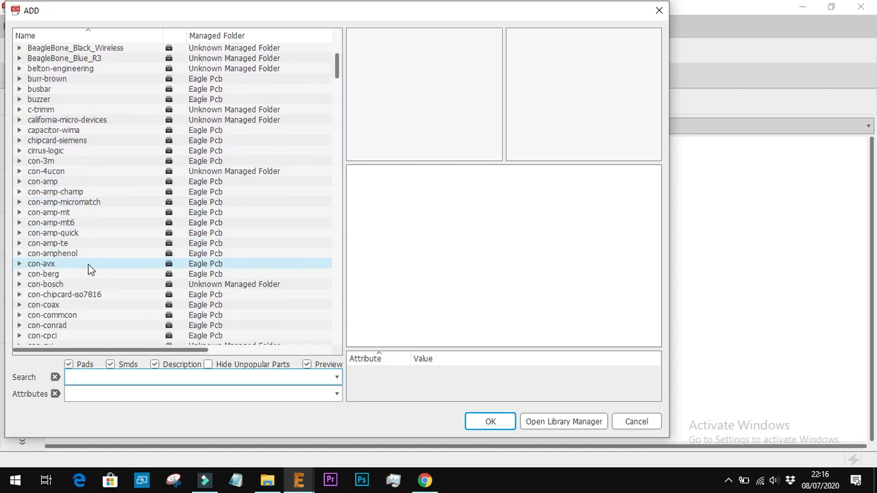
{"action": "scroll", "coordinate": [89, 268], "scroll_direction": "down", "scroll_amount": 20}
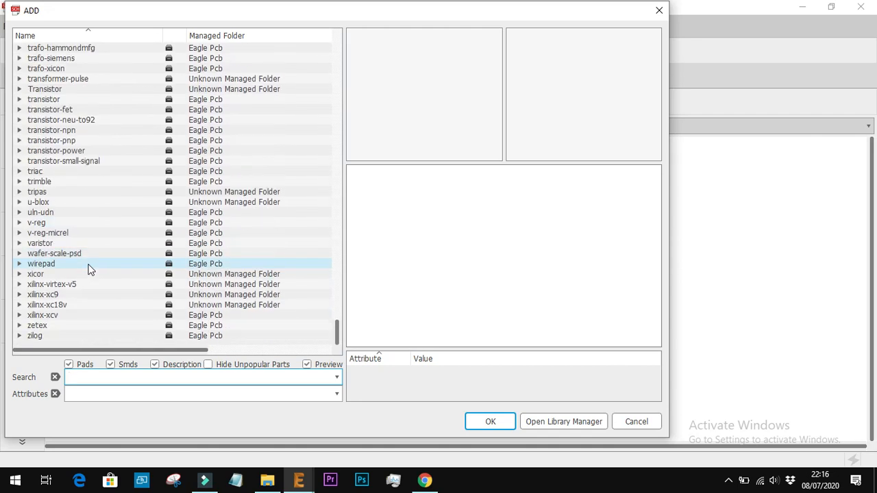
{"action": "scroll", "coordinate": [94, 185], "scroll_direction": "up", "scroll_amount": 20}
{"action": "scroll", "coordinate": [93, 184], "scroll_direction": "down", "scroll_amount": 20}
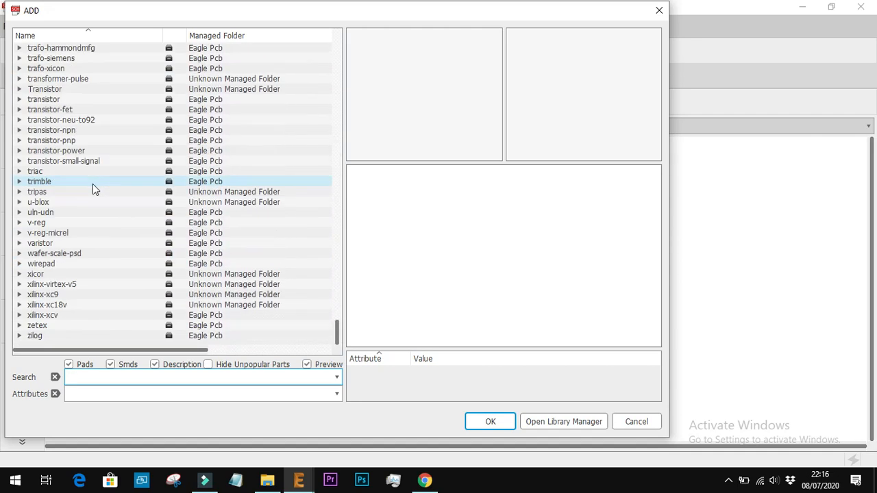
{"action": "left_click", "coordinate": [20, 223]}
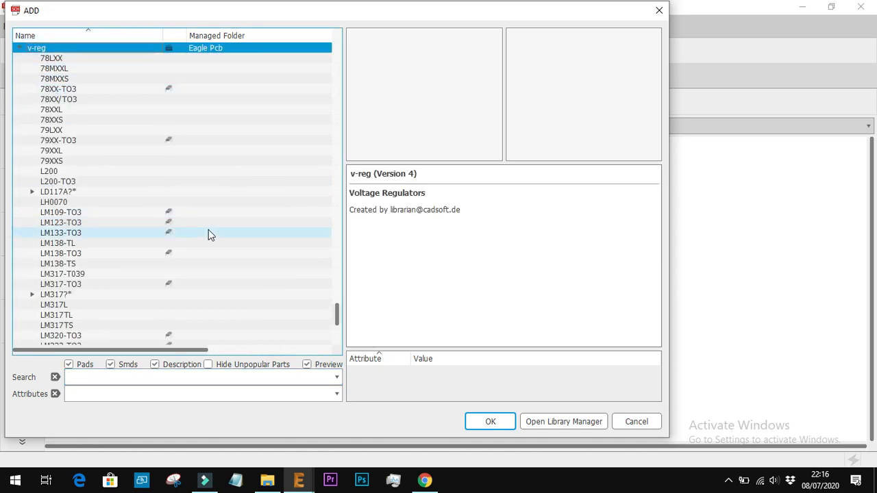
{"action": "left_click", "coordinate": [425, 480]}
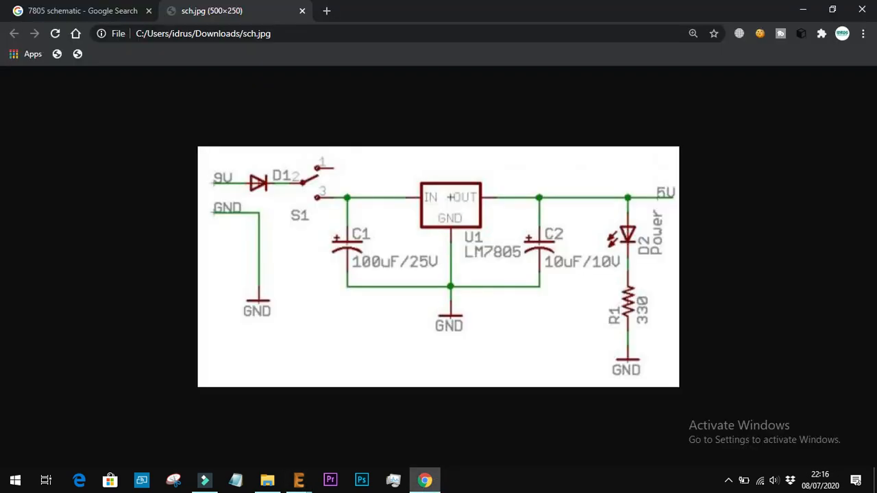
{"action": "left_click", "coordinate": [299, 480]}
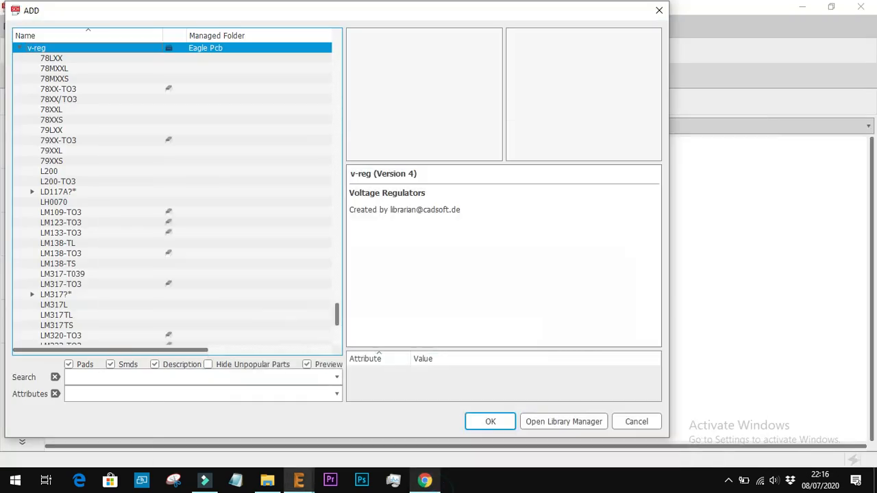
Preview the 78xx regulators in the v-reg library and place the 78XXL near the middle of the schematic
{"action": "left_click", "coordinate": [60, 58]}
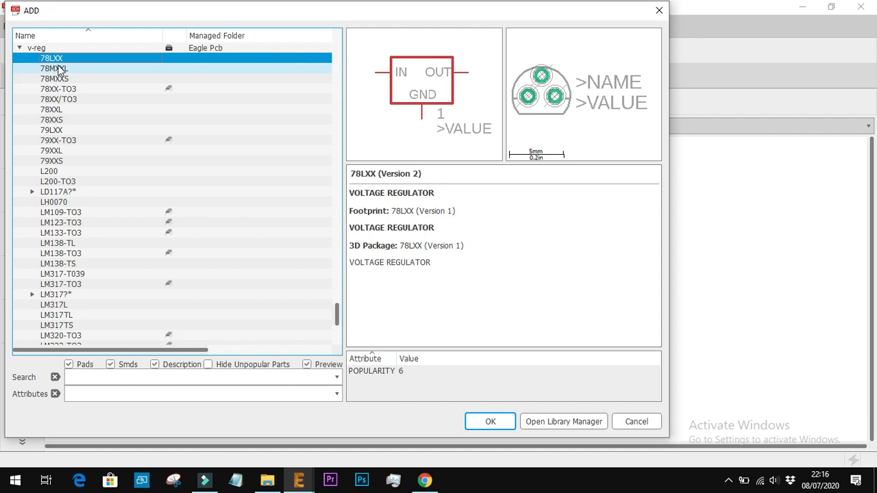
{"action": "left_click", "coordinate": [61, 69]}
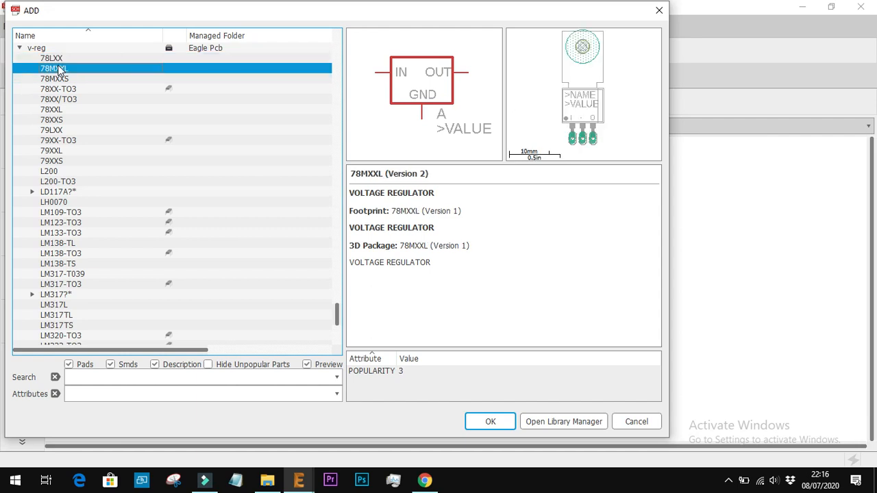
{"action": "key", "text": "Down"}
{"action": "key", "text": "Down"}
{"action": "key", "text": "Down"}
{"action": "key", "text": "Down"}
{"action": "key", "text": "Down"}
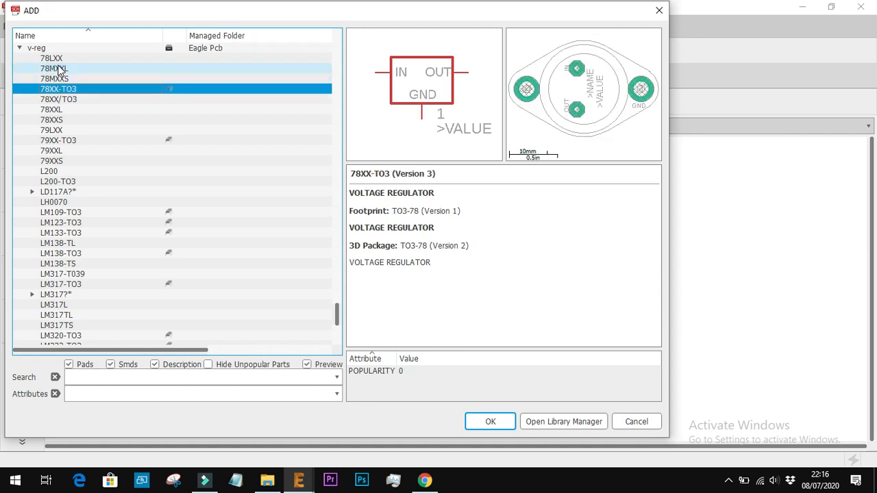
{"action": "key", "text": "Up"}
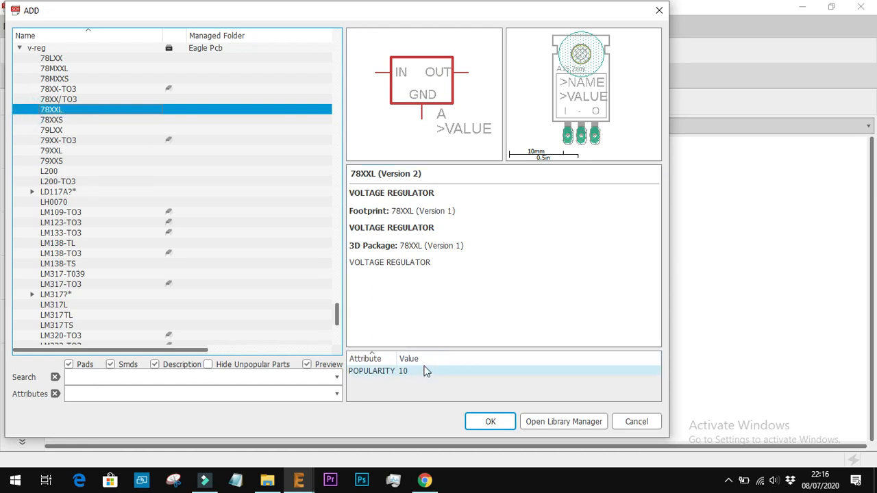
{"action": "left_click", "coordinate": [491, 421]}
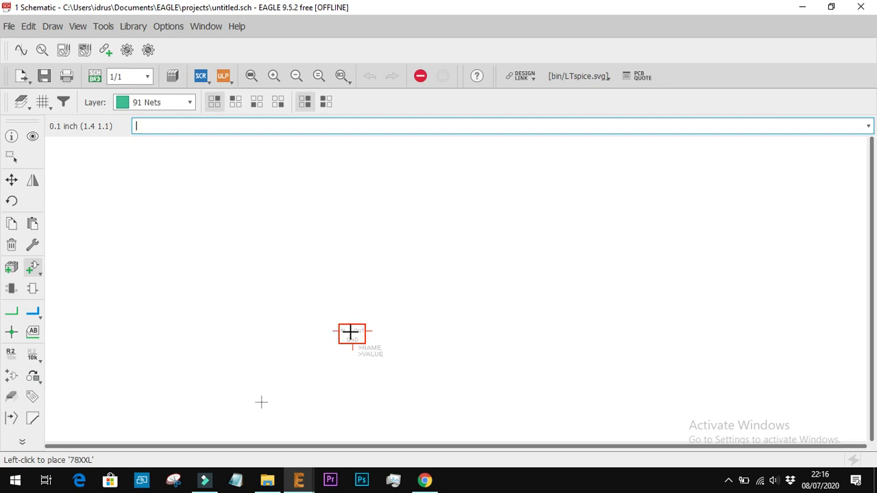
{"action": "scroll", "coordinate": [349, 331], "scroll_direction": "up", "scroll_amount": 5}
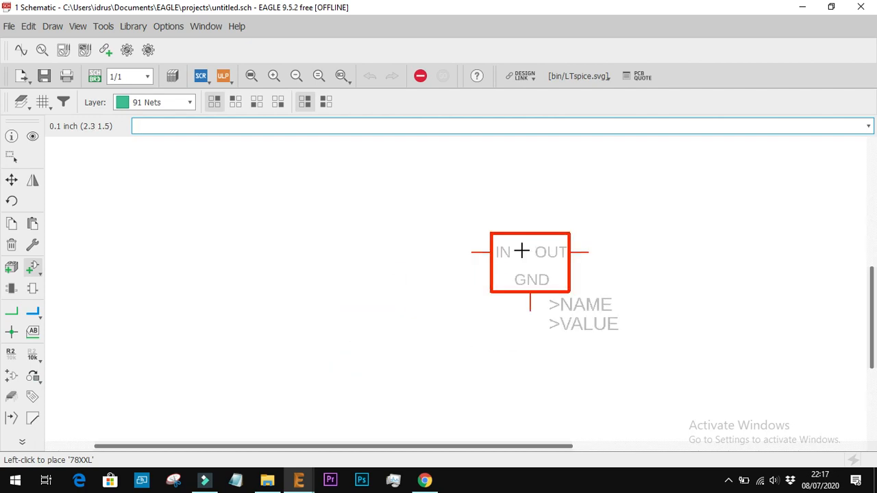
{"action": "left_click", "coordinate": [480, 272]}
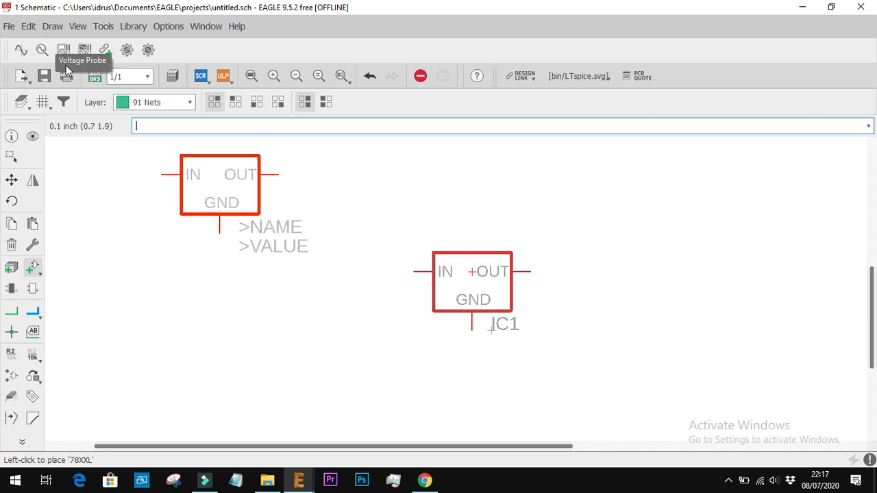
Check the sch.jpg circuit in Chrome, return to EAGLE and expand the diode library in the Add Part browser
{"action": "left_click", "coordinate": [425, 480]}
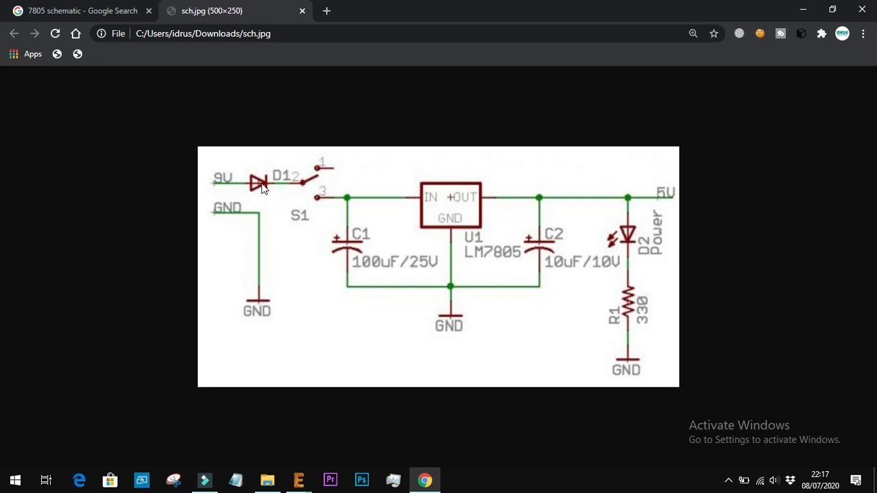
{"action": "key", "text": "alt+Tab"}
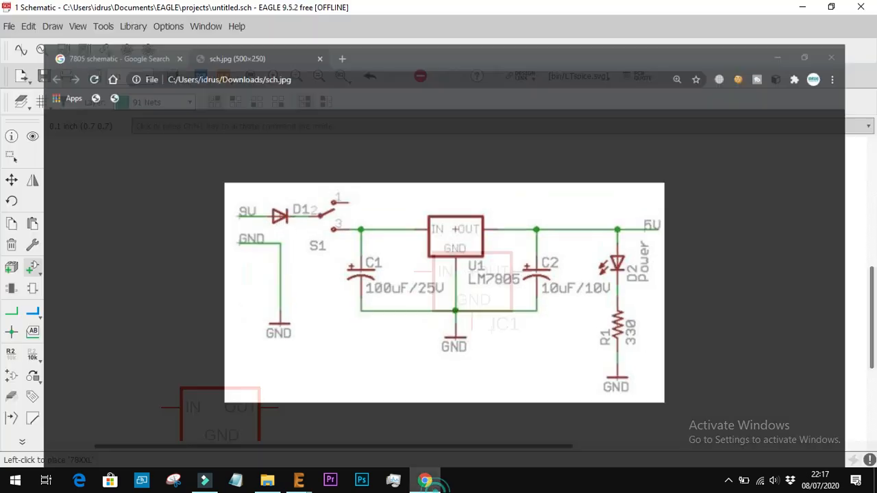
{"action": "left_click", "coordinate": [30, 268]}
{"action": "scroll", "coordinate": [97, 100], "scroll_direction": "up", "scroll_amount": 20}
{"action": "scroll", "coordinate": [98, 99], "scroll_direction": "up", "scroll_amount": 20}
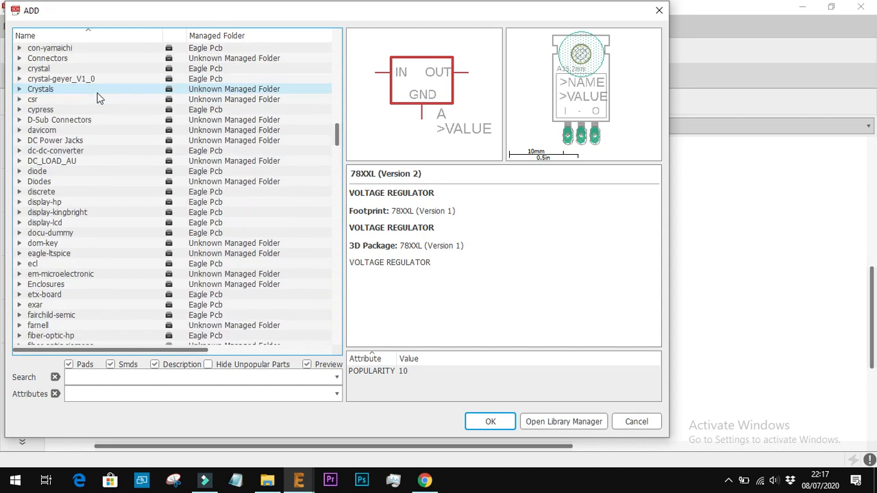
{"action": "scroll", "coordinate": [98, 99], "scroll_direction": "up", "scroll_amount": 20}
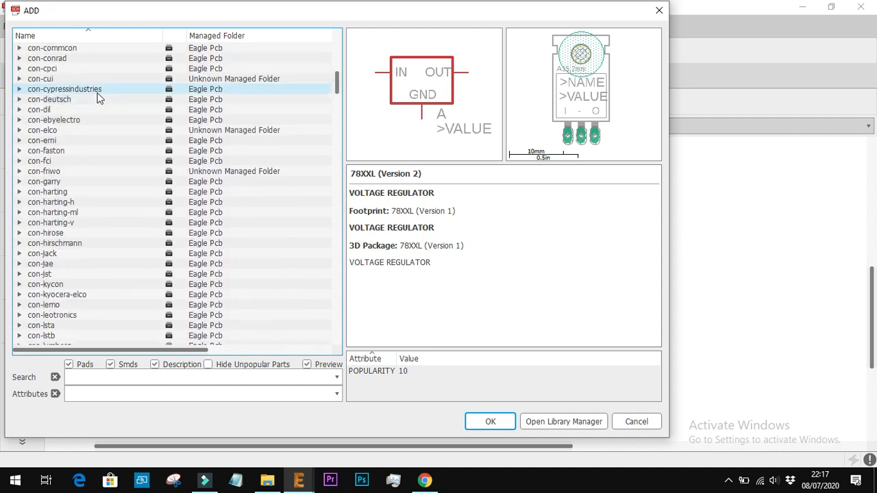
{"action": "scroll", "coordinate": [97, 99], "scroll_direction": "up", "scroll_amount": 5}
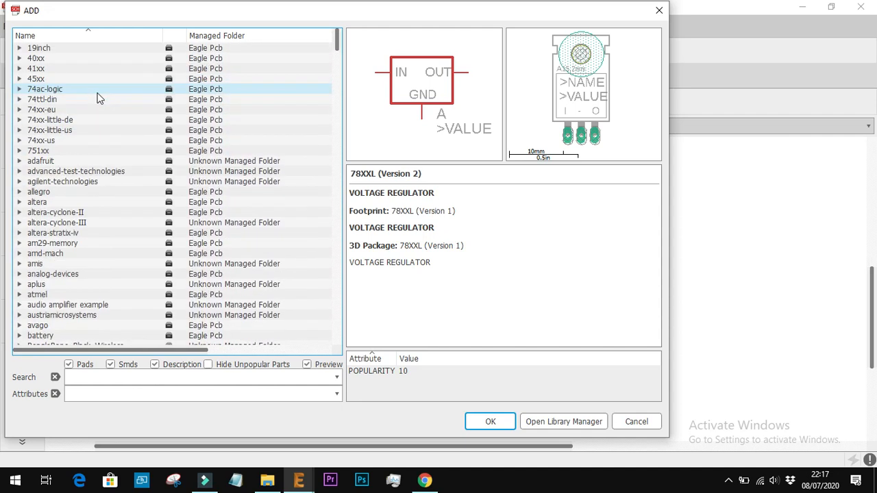
{"action": "scroll", "coordinate": [108, 248], "scroll_direction": "down", "scroll_amount": 11}
{"action": "scroll", "coordinate": [107, 249], "scroll_direction": "down", "scroll_amount": 20}
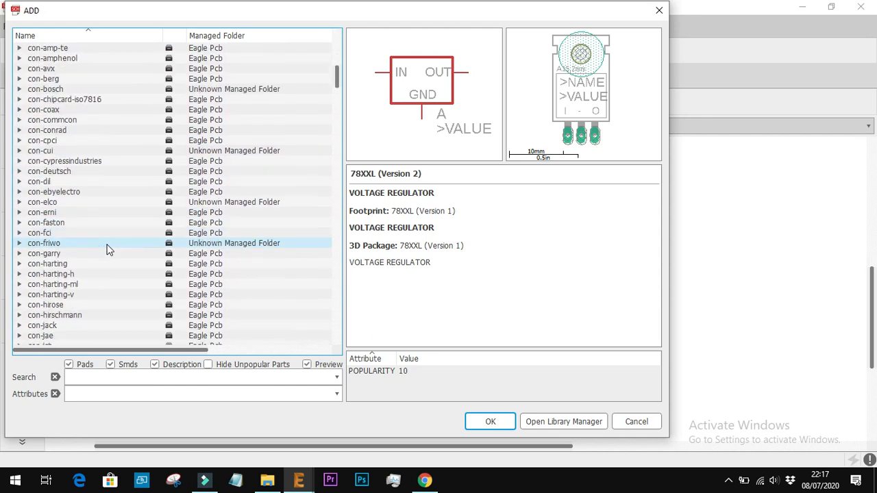
{"action": "scroll", "coordinate": [107, 248], "scroll_direction": "down", "scroll_amount": 7}
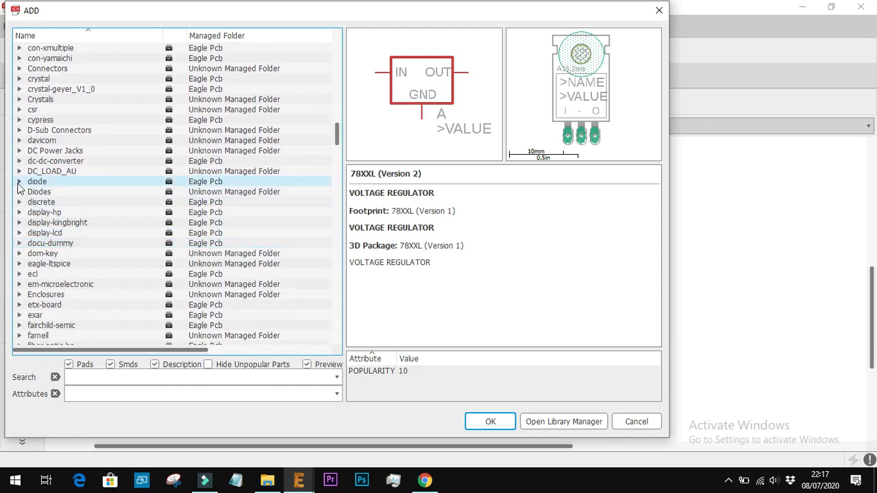
{"action": "left_click", "coordinate": [18, 181]}
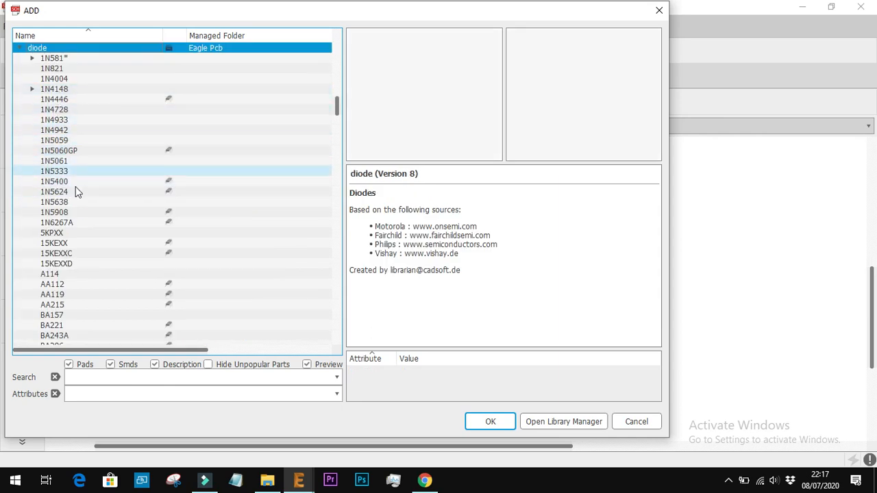
Preview the rectifier diodes in the diode library and select the 1N4004
{"action": "left_click", "coordinate": [69, 70]}
{"action": "key", "text": "Down"}
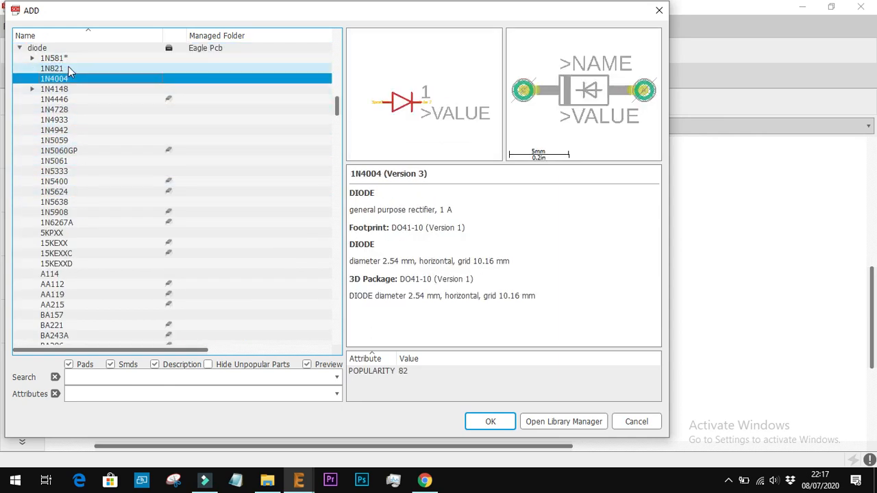
{"action": "key", "text": "Up"}
{"action": "key", "text": "Down"}
{"action": "key", "text": "Down"}
{"action": "key", "text": "Down"}
{"action": "key", "text": "Down"}
{"action": "key", "text": "Down"}
{"action": "key", "text": "Down"}
{"action": "key", "text": "Down"}
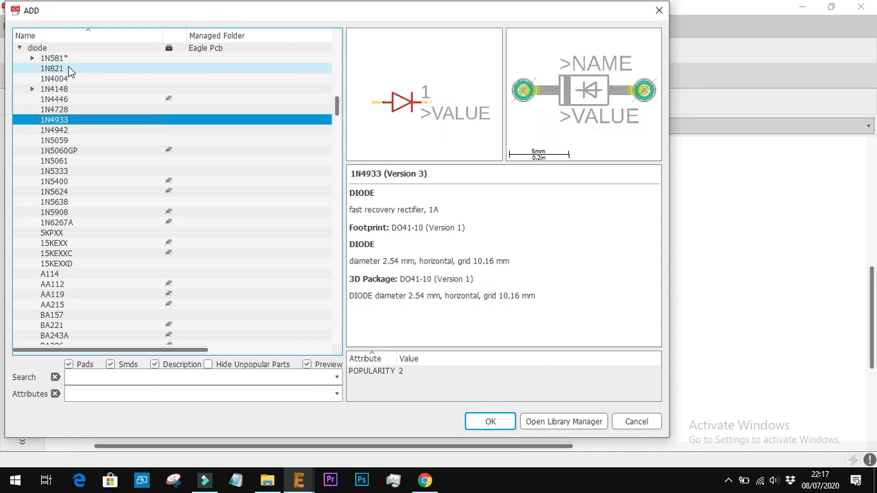
{"action": "key", "text": "Down"}
{"action": "key", "text": "Down"}
{"action": "key", "text": "Down"}
{"action": "key", "text": "Down"}
{"action": "key", "text": "Down"}
{"action": "key", "text": "Down"}
{"action": "key", "text": "Down"}
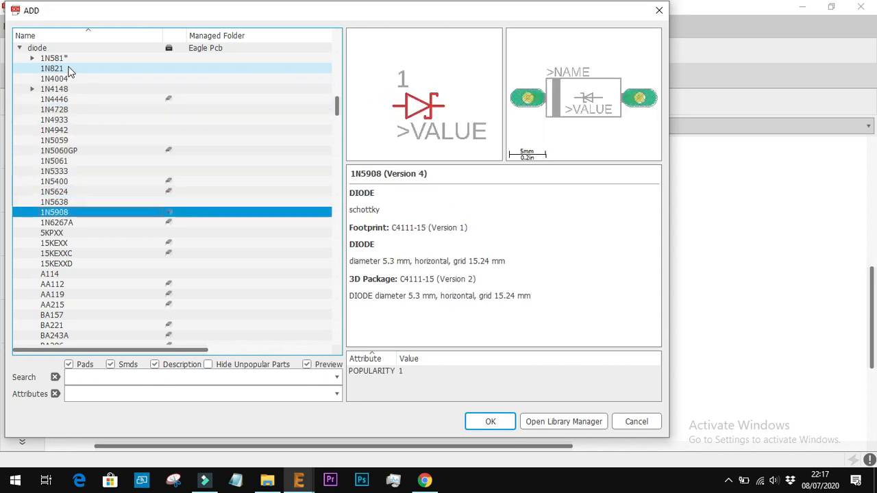
{"action": "scroll", "coordinate": [67, 120], "scroll_direction": "up", "scroll_amount": 3}
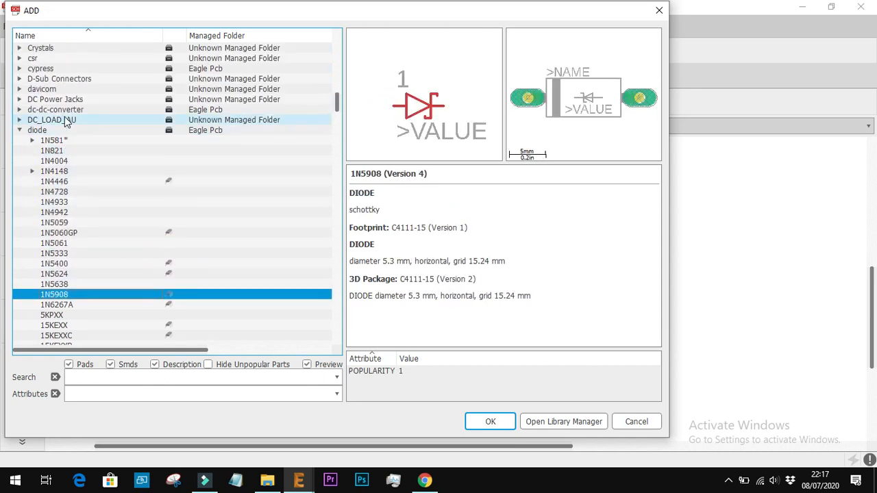
{"action": "left_click", "coordinate": [61, 161]}
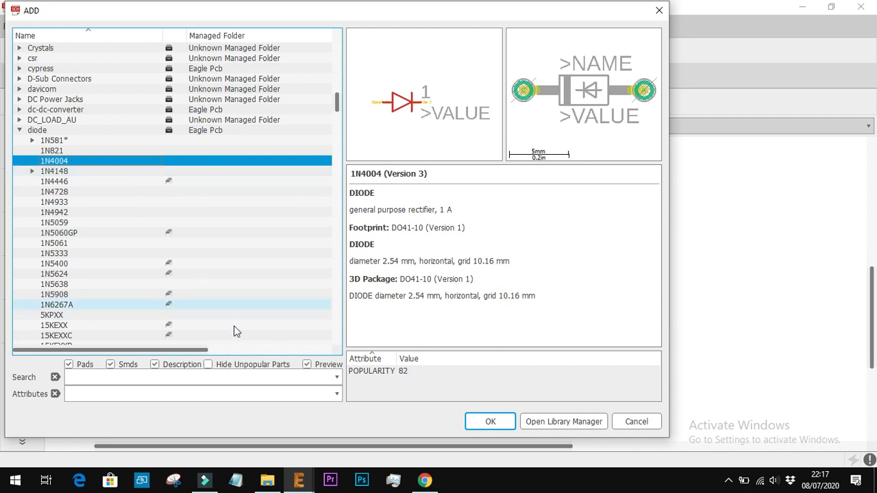
Switch to Chrome and search Google for 1n4007 in a new tab
{"action": "left_click", "coordinate": [425, 481]}
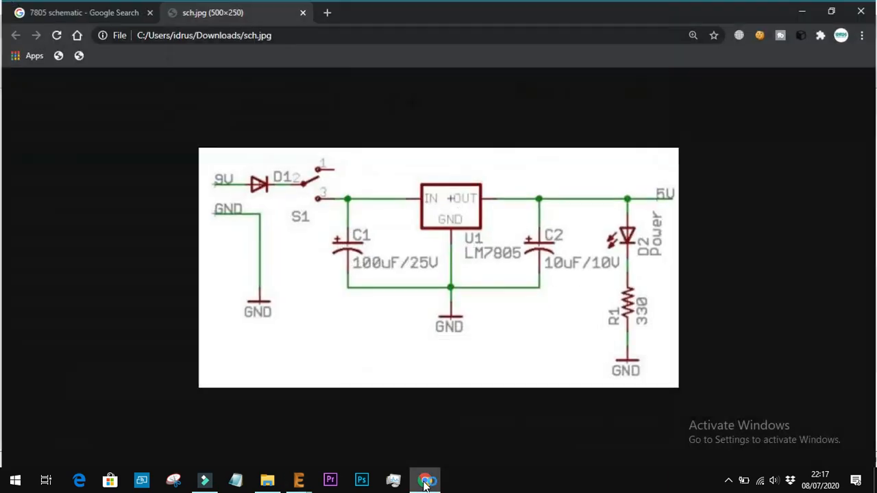
{"action": "left_click", "coordinate": [424, 485]}
{"action": "left_click", "coordinate": [425, 485]}
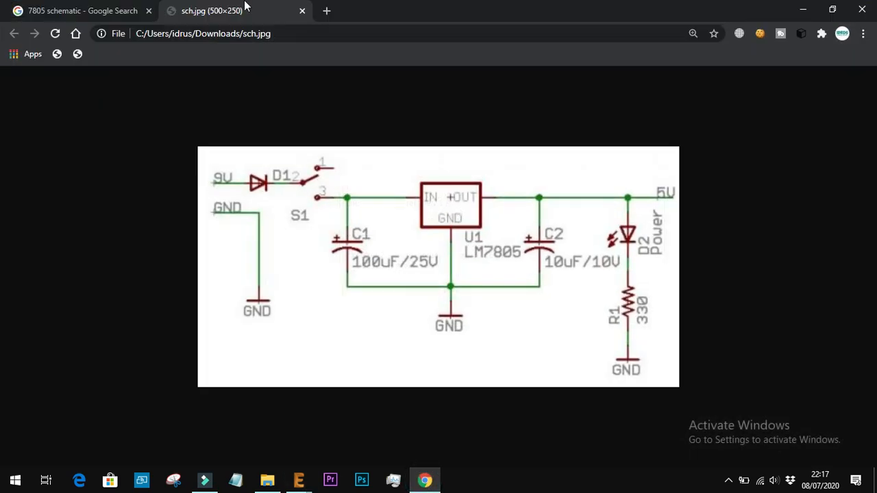
{"action": "left_click", "coordinate": [327, 11]}
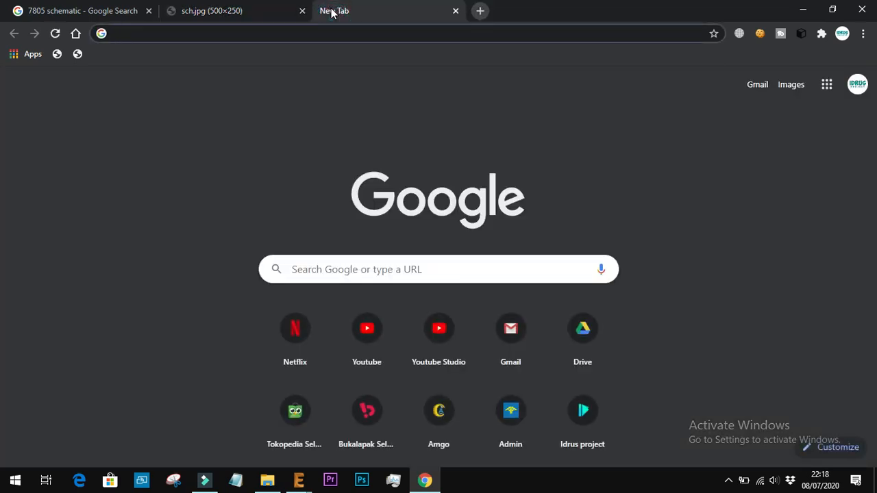
{"action": "type", "text": "1n4"}
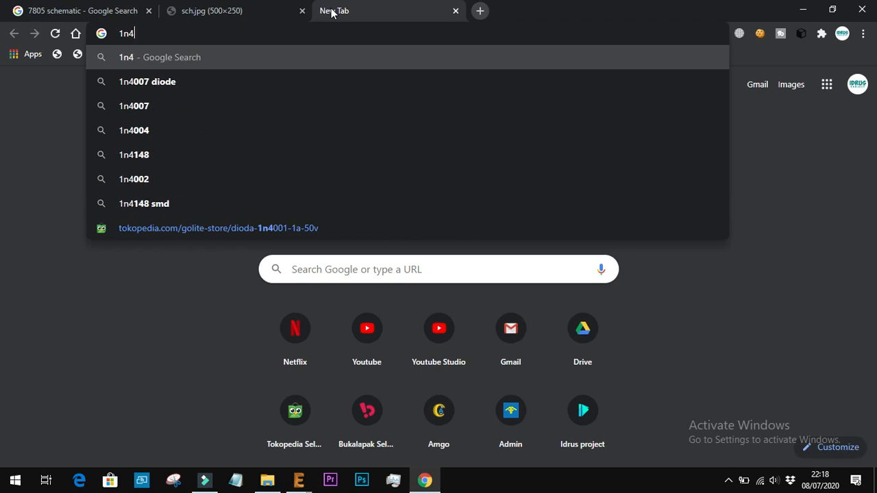
{"action": "type", "text": "007"}
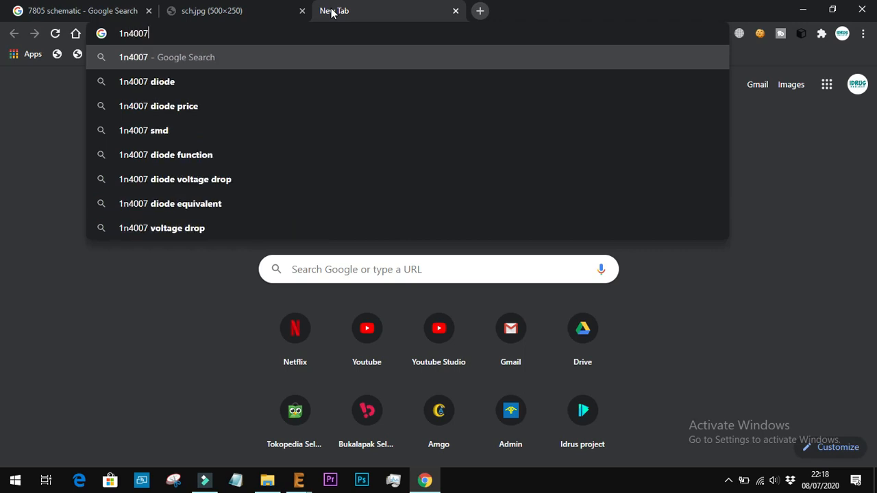
{"action": "key", "text": "Return"}
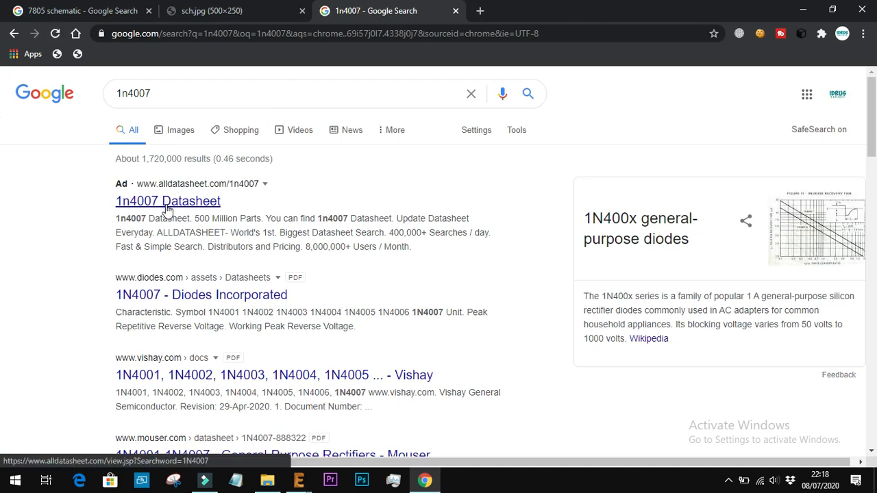
Open the alldatasheet.com results for the 1N4007 and examine the Surge Components datasheet page
{"action": "left_click", "coordinate": [166, 203]}
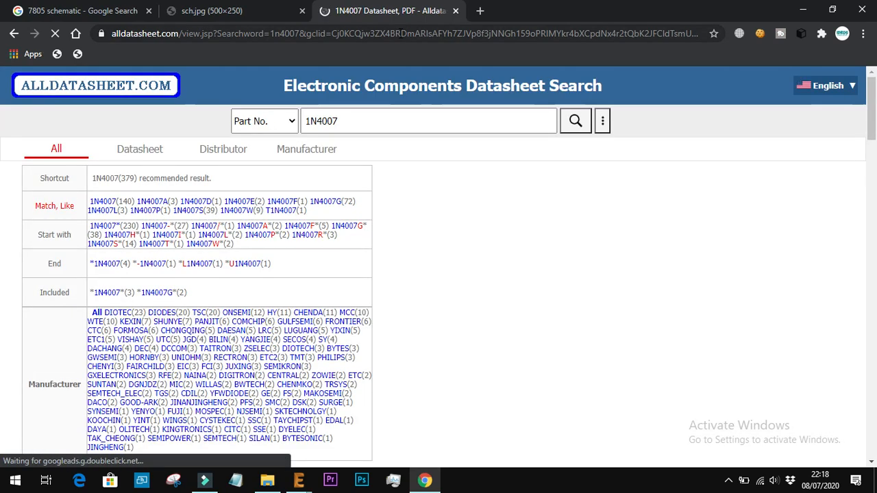
{"action": "scroll", "coordinate": [298, 288], "scroll_direction": "down", "scroll_amount": 6}
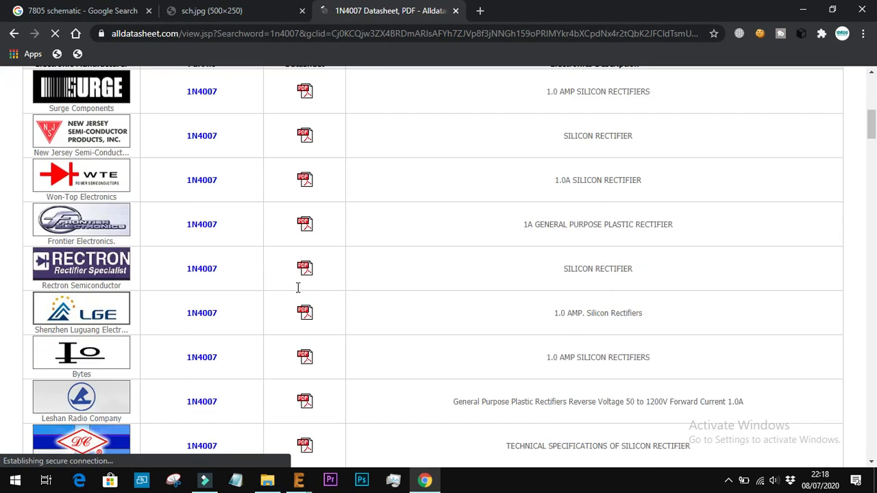
{"action": "scroll", "coordinate": [297, 293], "scroll_direction": "up", "scroll_amount": 2}
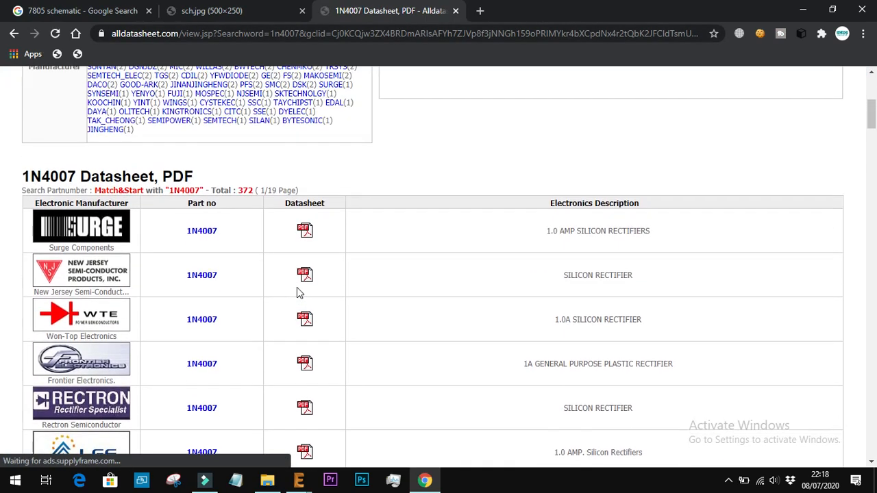
{"action": "left_click", "coordinate": [202, 231]}
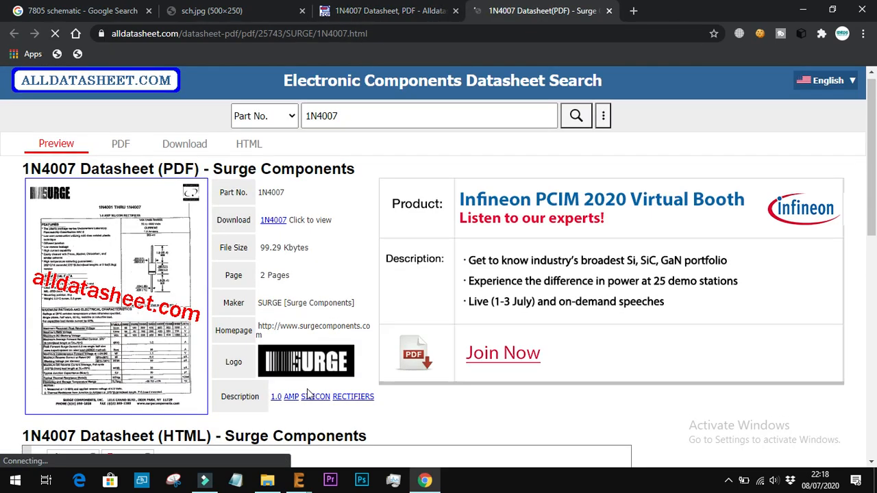
{"action": "scroll", "coordinate": [307, 393], "scroll_direction": "down", "scroll_amount": 4}
{"action": "scroll", "coordinate": [307, 393], "scroll_direction": "up", "scroll_amount": 3}
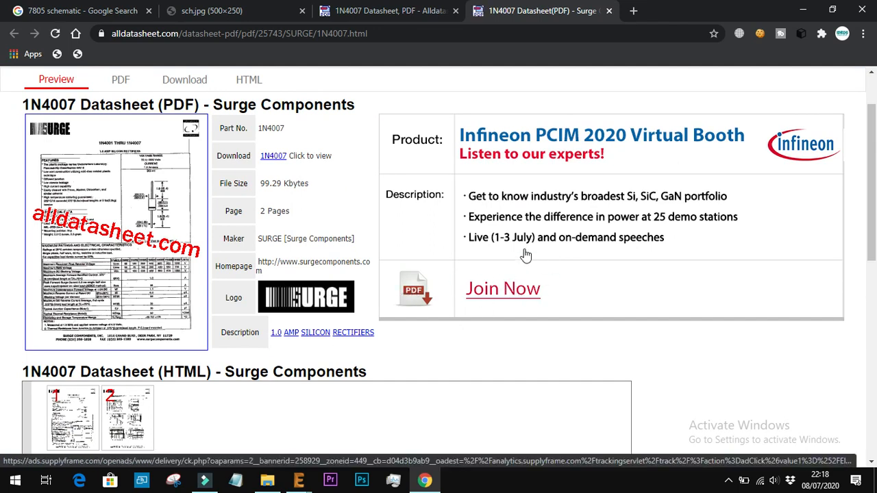
{"action": "scroll", "coordinate": [93, 231], "scroll_direction": "up", "scroll_amount": 1}
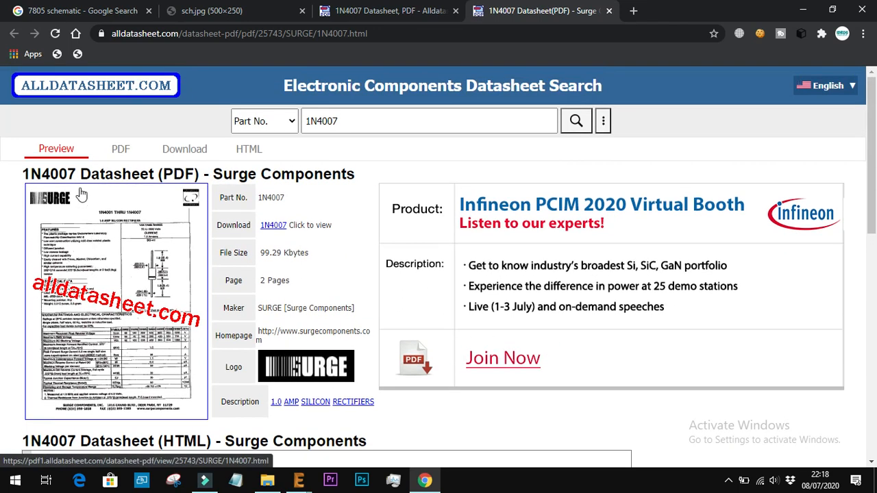
Search Google for the 1n4004 datasheet and show the image results
{"action": "left_click", "coordinate": [408, 34]}
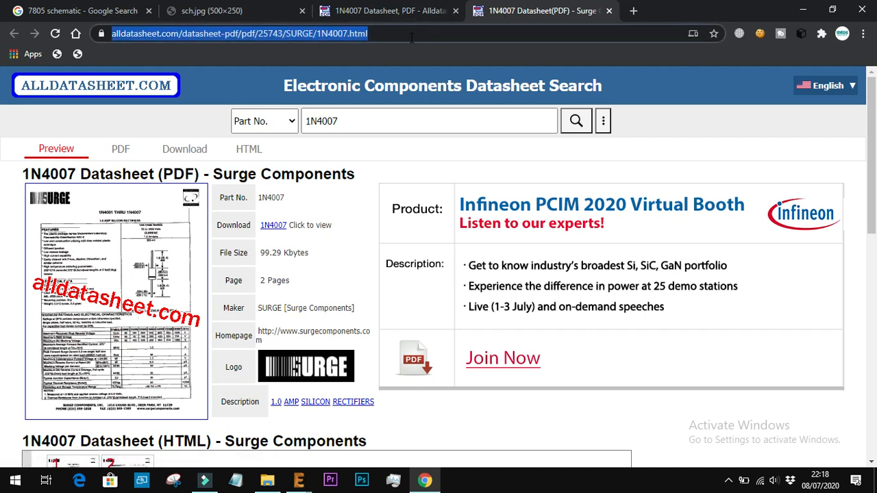
{"action": "type", "text": "1n40"}
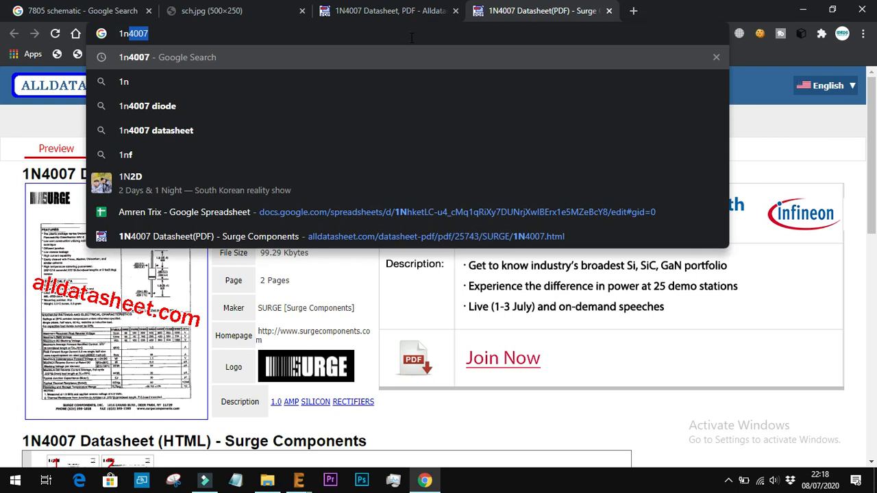
{"action": "type", "text": "04 "}
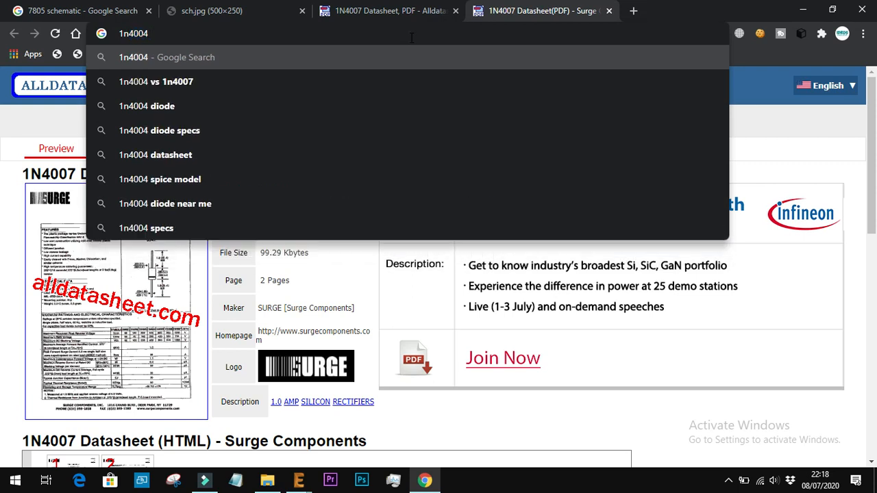
{"action": "type", "text": "da"}
{"action": "key", "text": "Return"}
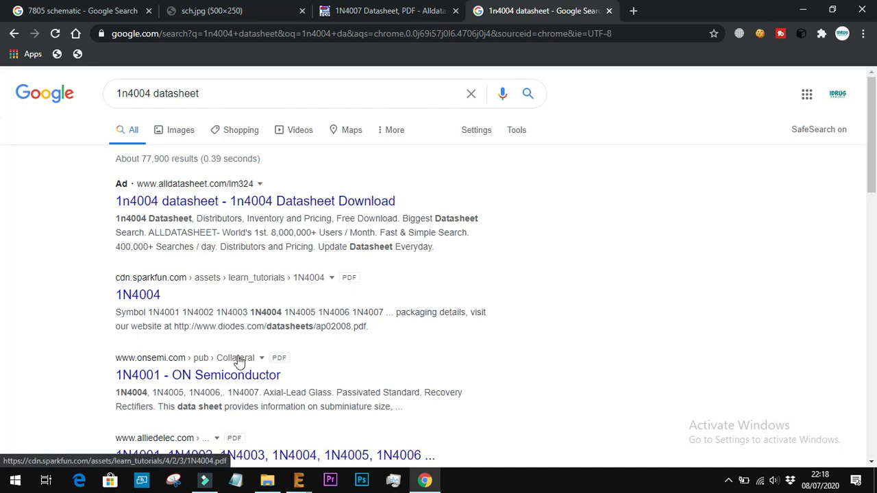
{"action": "left_click", "coordinate": [180, 132]}
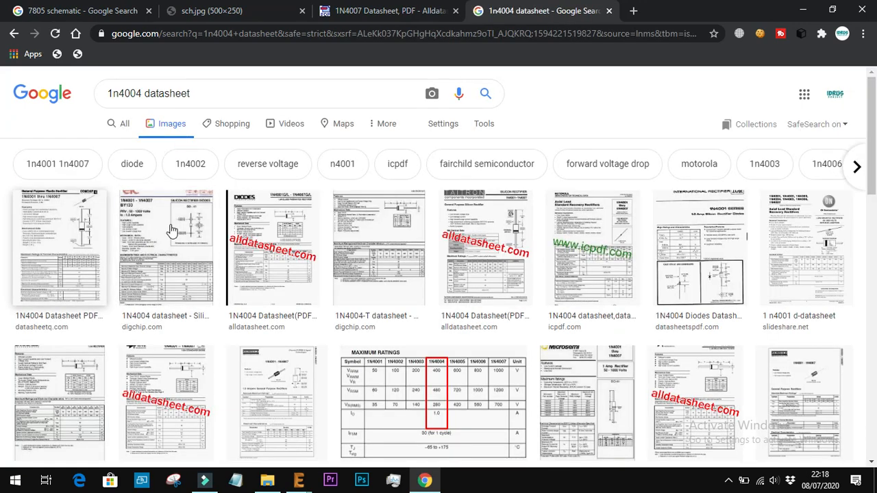
Enlarge the DigChip 1N4004 datasheet image, examine its diode specifications, and close that results tab
{"action": "left_click", "coordinate": [166, 246]}
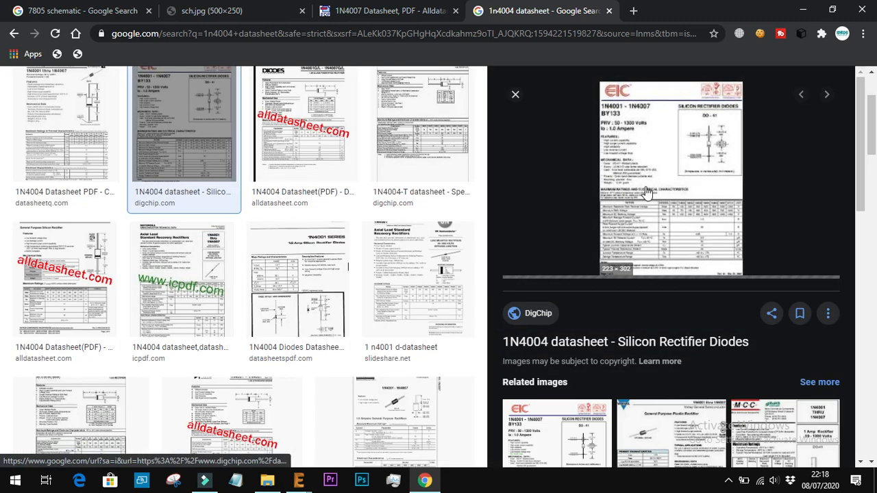
{"action": "left_click", "coordinate": [657, 202]}
{"action": "scroll", "coordinate": [658, 203], "scroll_direction": "up", "scroll_amount": 1, "text": "ctrl"}
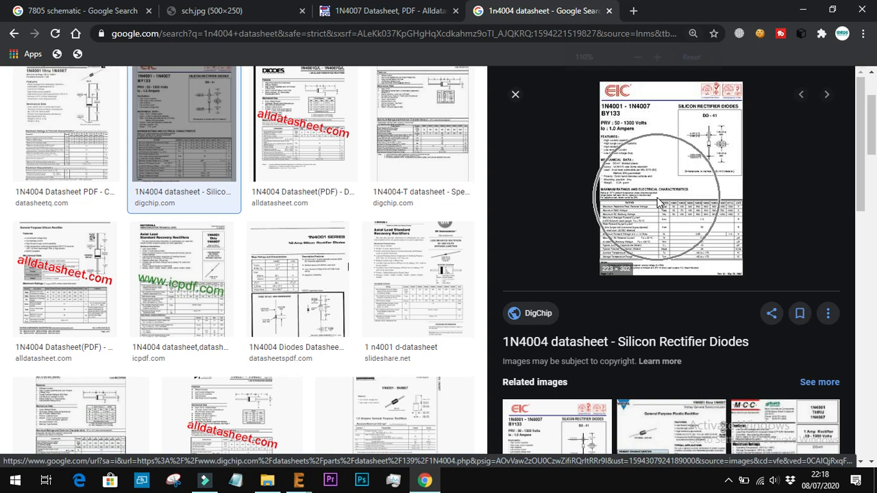
{"action": "scroll", "coordinate": [658, 203], "scroll_direction": "up", "scroll_amount": 3, "text": "ctrl"}
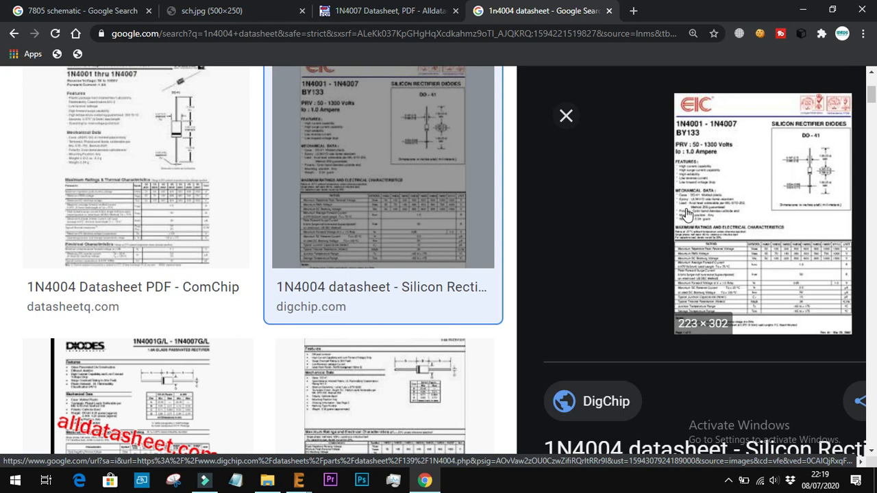
{"action": "scroll", "coordinate": [685, 214], "scroll_direction": "down", "scroll_amount": 2, "text": "ctrl"}
{"action": "left_click", "coordinate": [694, 58]}
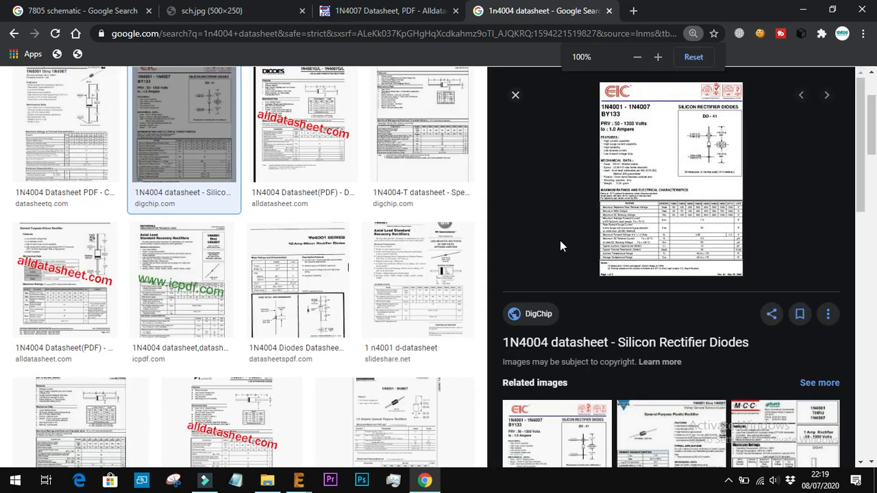
{"action": "scroll", "coordinate": [559, 240], "scroll_direction": "down", "scroll_amount": 5}
{"action": "scroll", "coordinate": [560, 245], "scroll_direction": "down", "scroll_amount": 2}
{"action": "scroll", "coordinate": [661, 174], "scroll_direction": "up", "scroll_amount": 8}
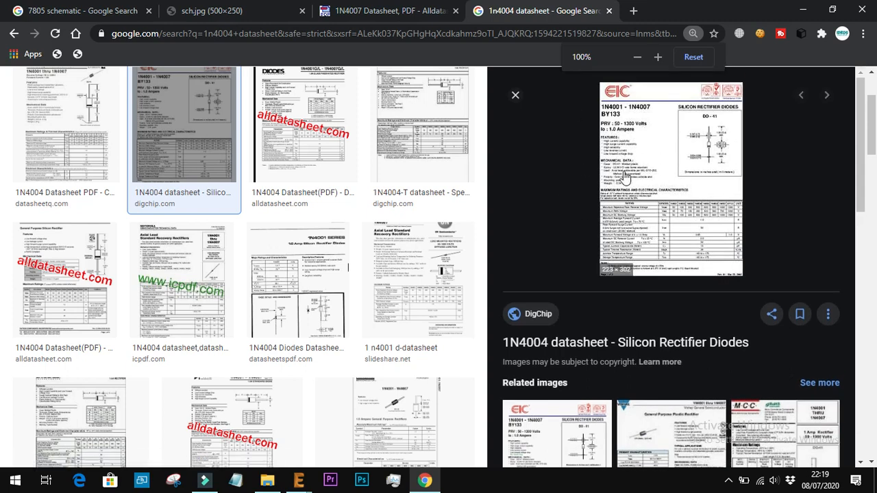
{"action": "left_click", "coordinate": [610, 12]}
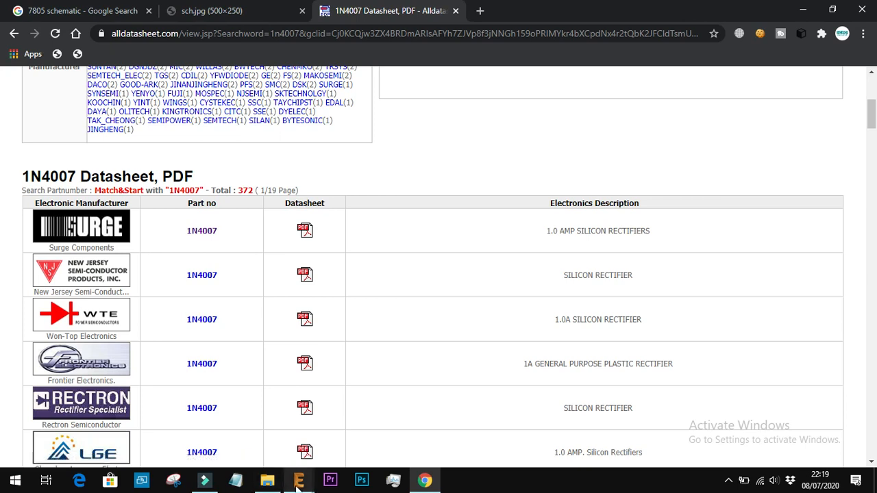
Return to EAGLE and place the 1N4004 diode in the schematic, to the left of the regulator's IN pin
{"action": "mouse_move", "coordinate": [298, 482]}
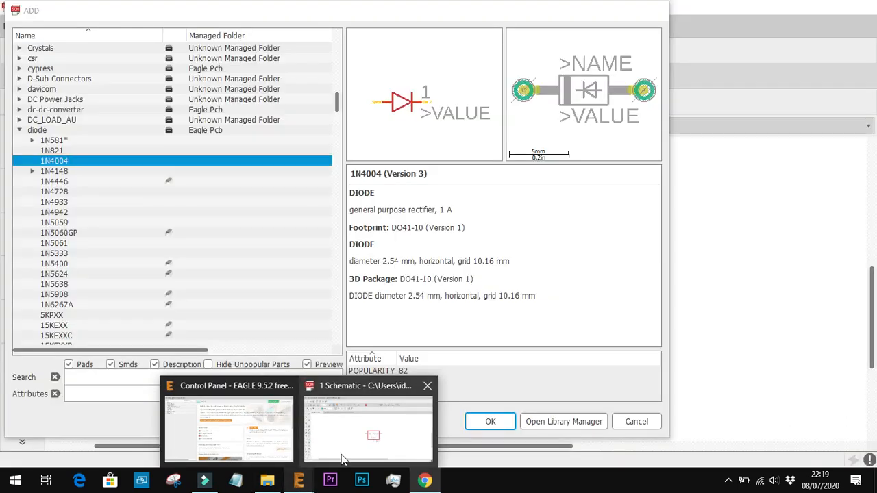
{"action": "left_click", "coordinate": [368, 422]}
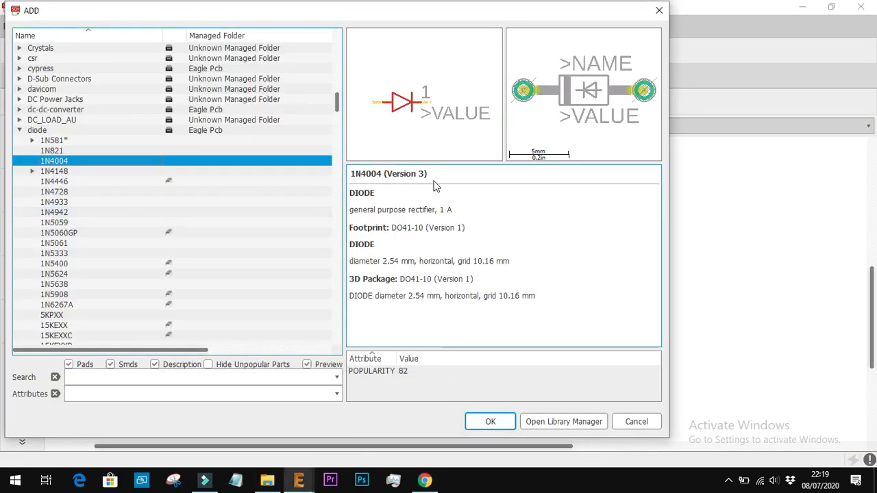
{"action": "left_click", "coordinate": [491, 420]}
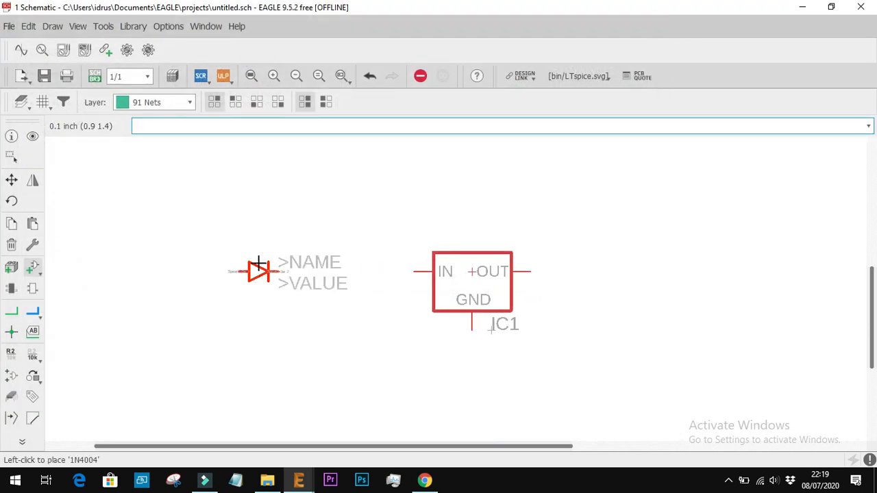
{"action": "left_click", "coordinate": [257, 264]}
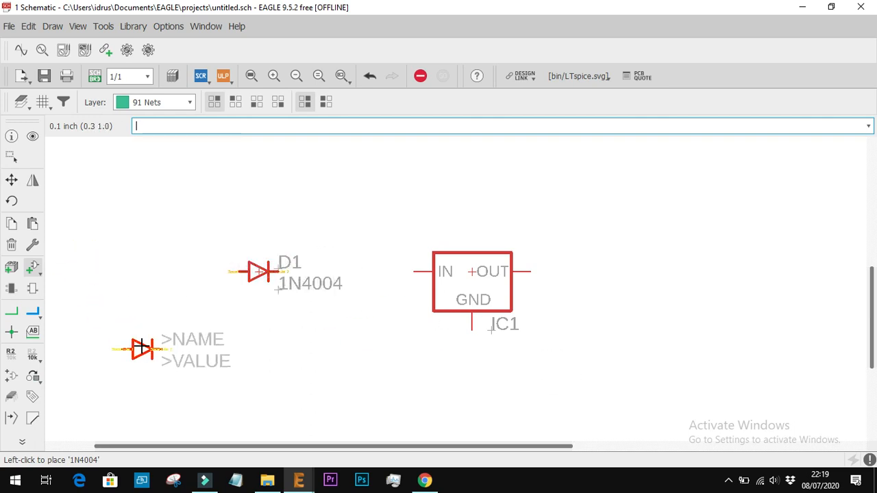
Switch to Chrome to check which part follows diode D1 in the sch.jpg circuit, and return to the EAGLE schematic
{"action": "left_click", "coordinate": [425, 481]}
{"action": "left_click", "coordinate": [264, 7]}
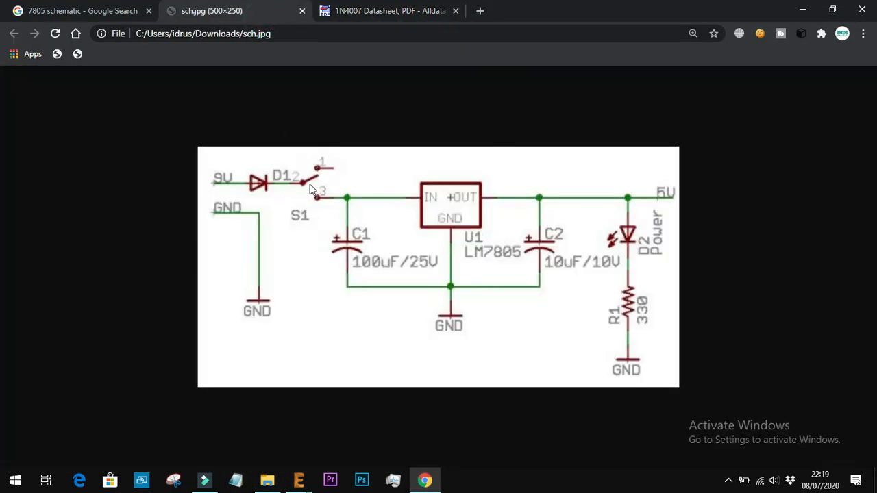
{"action": "left_click", "coordinate": [298, 480]}
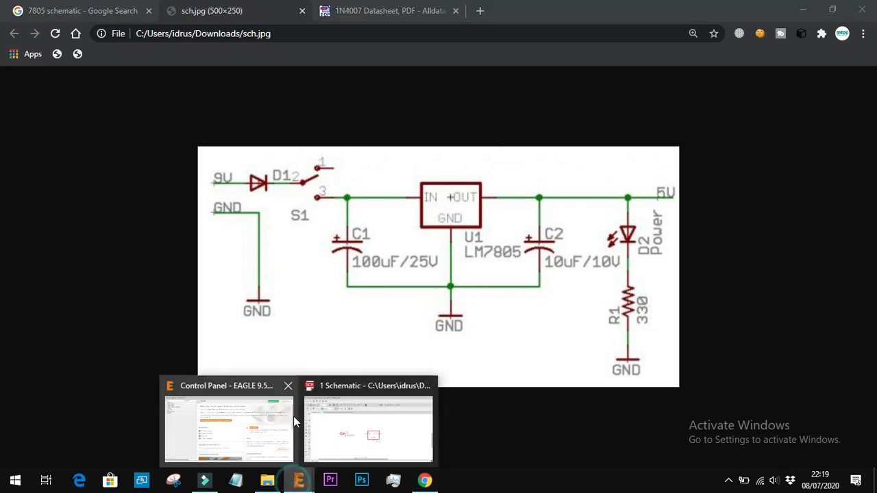
{"action": "left_click", "coordinate": [340, 432]}
Reopen the Add Part browser, collapse the diode library and expand the switch library
{"action": "left_click", "coordinate": [32, 268]}
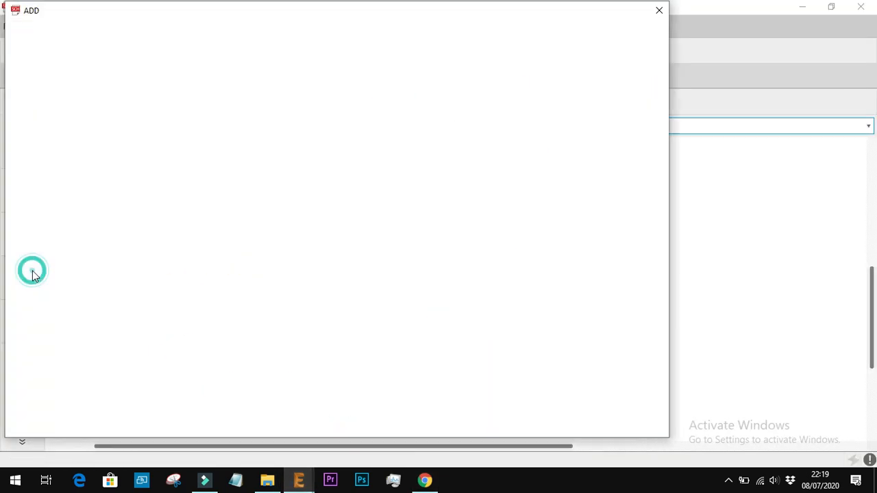
{"action": "scroll", "coordinate": [135, 277], "scroll_direction": "down", "scroll_amount": 8}
{"action": "scroll", "coordinate": [78, 245], "scroll_direction": "up", "scroll_amount": 20}
{"action": "scroll", "coordinate": [65, 268], "scroll_direction": "down", "scroll_amount": 5}
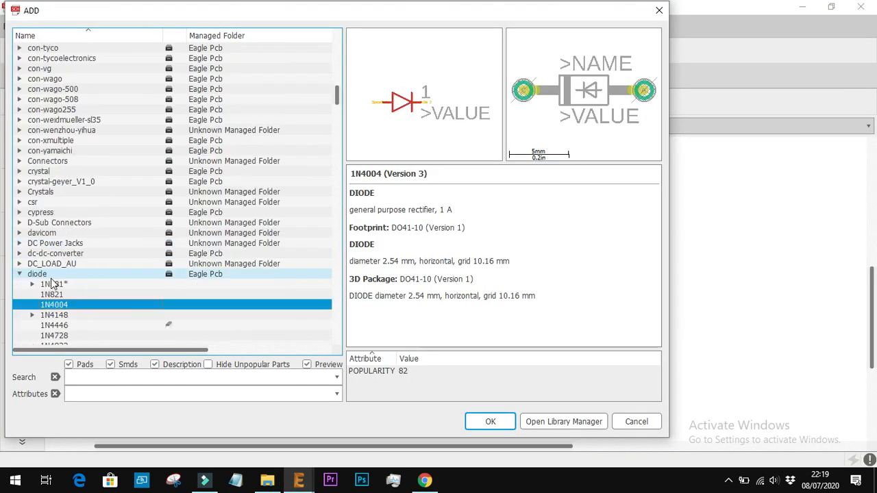
{"action": "scroll", "coordinate": [53, 284], "scroll_direction": "down", "scroll_amount": 2}
{"action": "left_click", "coordinate": [19, 223]}
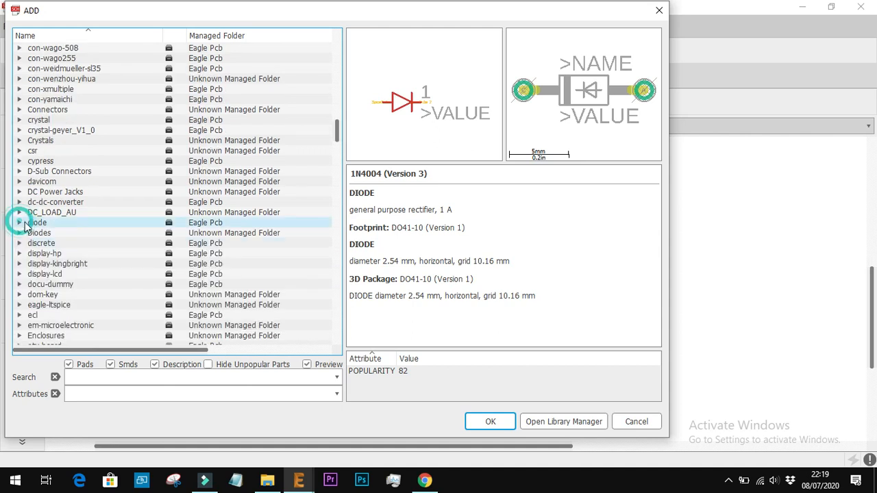
{"action": "scroll", "coordinate": [71, 247], "scroll_direction": "down", "scroll_amount": 1}
{"action": "scroll", "coordinate": [72, 246], "scroll_direction": "down", "scroll_amount": 20}
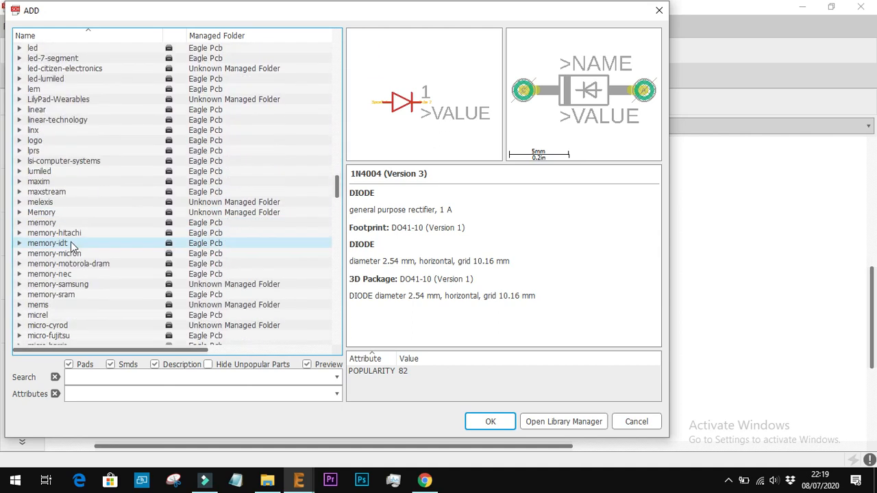
{"action": "scroll", "coordinate": [71, 243], "scroll_direction": "down", "scroll_amount": 20}
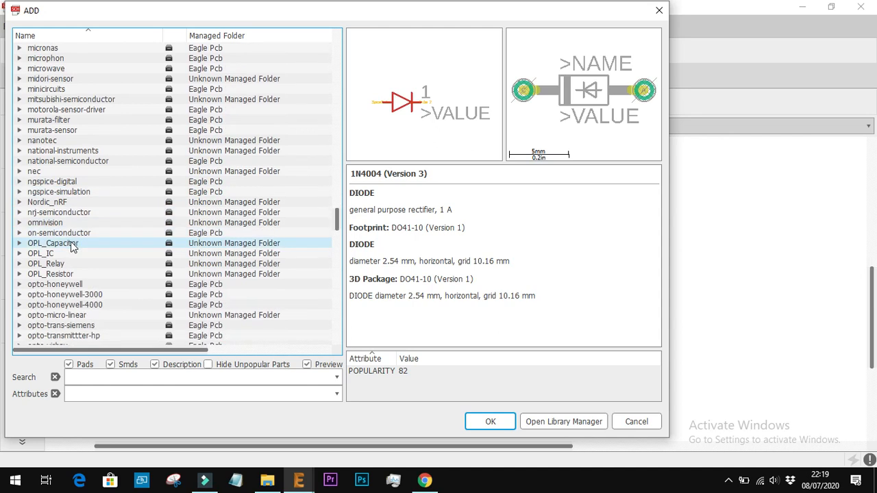
{"action": "scroll", "coordinate": [72, 247], "scroll_direction": "down", "scroll_amount": 20}
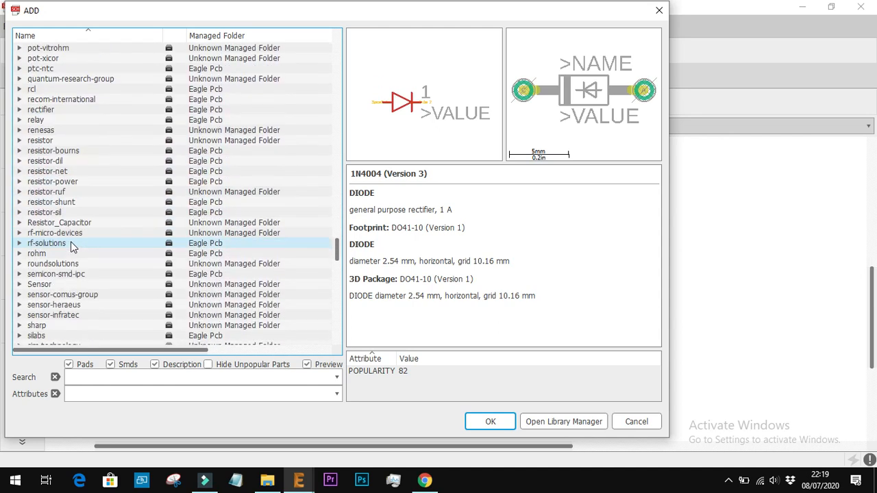
{"action": "scroll", "coordinate": [72, 246], "scroll_direction": "down", "scroll_amount": 4}
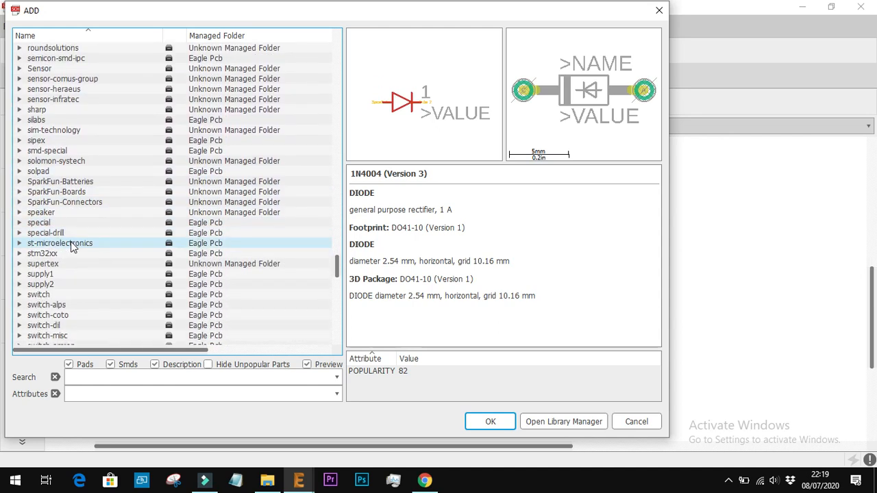
{"action": "scroll", "coordinate": [71, 242], "scroll_direction": "down", "scroll_amount": 1}
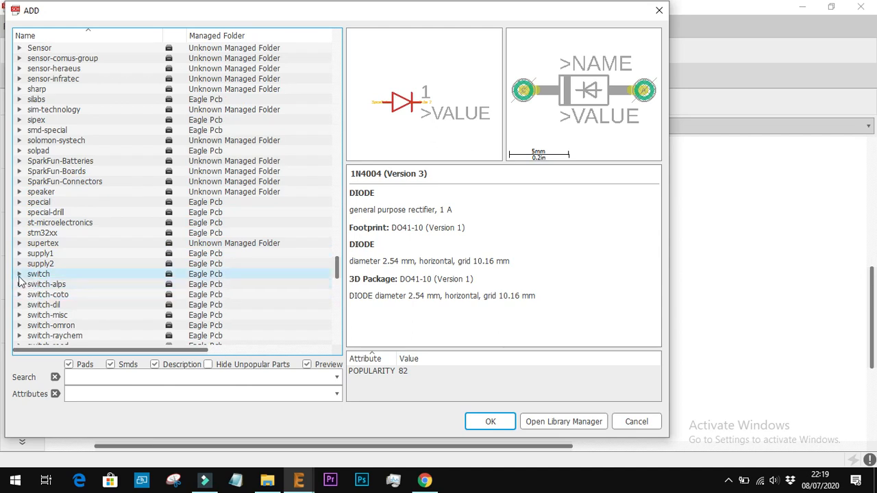
{"action": "left_click", "coordinate": [20, 275]}
Preview the first switch library parts, from 2P2T and 3PDT through the 24, 50 and 71BT rotary switches
{"action": "key", "text": "Down"}
{"action": "key", "text": "Down"}
{"action": "key", "text": "Down"}
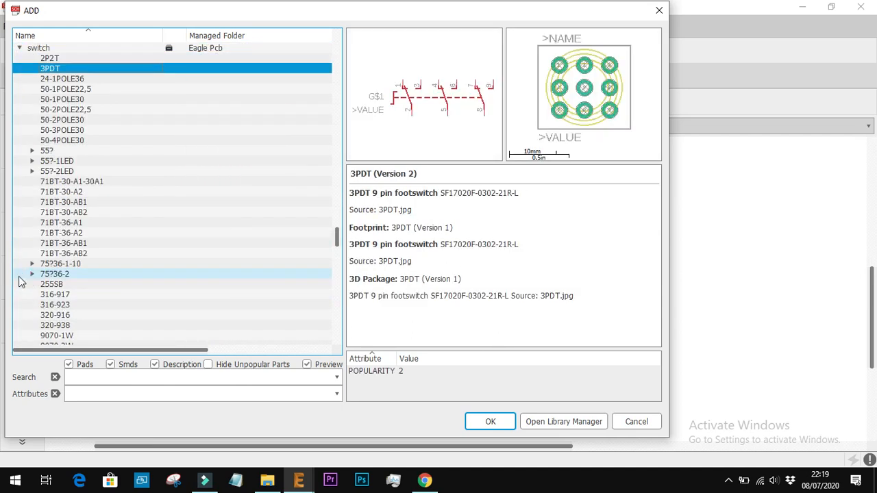
{"action": "key", "text": "Up"}
{"action": "key", "text": "Up"}
{"action": "key", "text": "Down"}
{"action": "key", "text": "Down"}
{"action": "key", "text": "Down"}
{"action": "key", "text": "Down"}
{"action": "key", "text": "Down"}
{"action": "key", "text": "Down"}
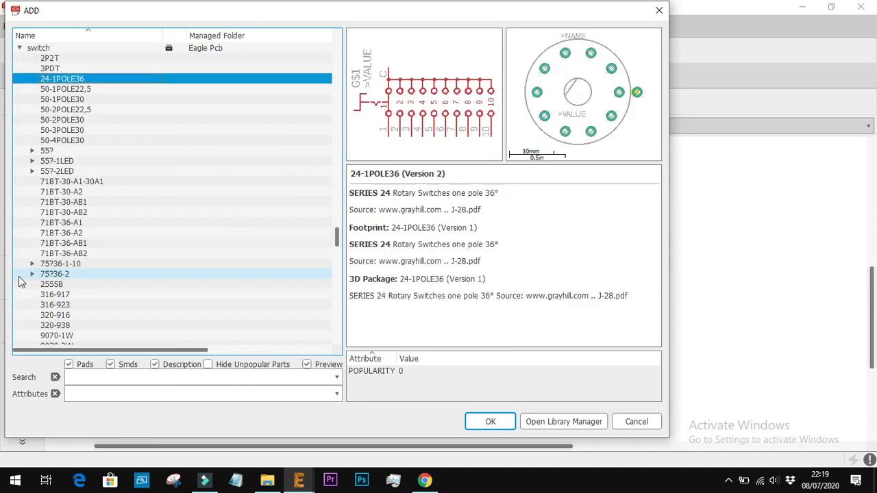
{"action": "key", "text": "Down"}
{"action": "key", "text": "Down"}
{"action": "key", "text": "Down"}
{"action": "key", "text": "Down"}
{"action": "key", "text": "Down"}
{"action": "key", "text": "Up"}
{"action": "key", "text": "Up"}
{"action": "key", "text": "Down"}
{"action": "key", "text": "Down"}
Preview the 255SB sliding switch, the 316-917 toggle switch and the following switch library parts through CK101X12
{"action": "key", "text": "Down"}
{"action": "key", "text": "Down"}
{"action": "key", "text": "Down"}
{"action": "key", "text": "Down"}
{"action": "key", "text": "Down"}
{"action": "key", "text": "Down"}
{"action": "key", "text": "Down"}
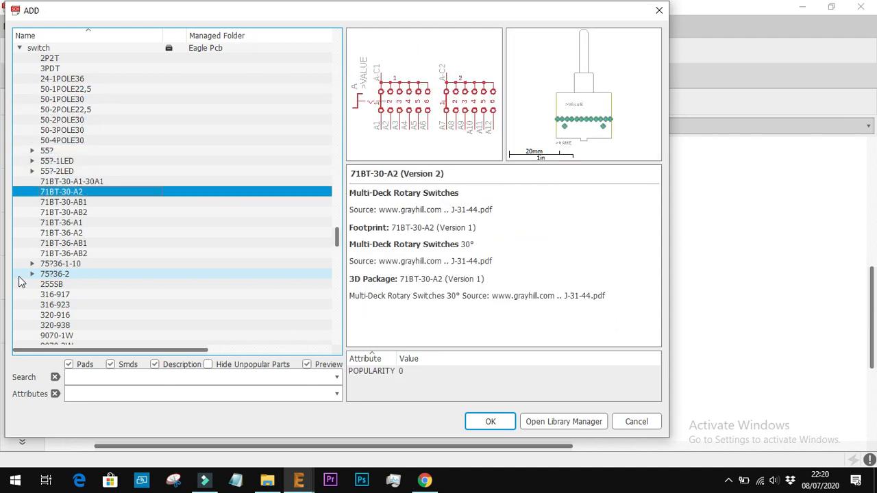
{"action": "key", "text": "Down"}
{"action": "key", "text": "Down"}
{"action": "key", "text": "Down"}
{"action": "key", "text": "Down"}
{"action": "key", "text": "Down"}
{"action": "key", "text": "Down"}
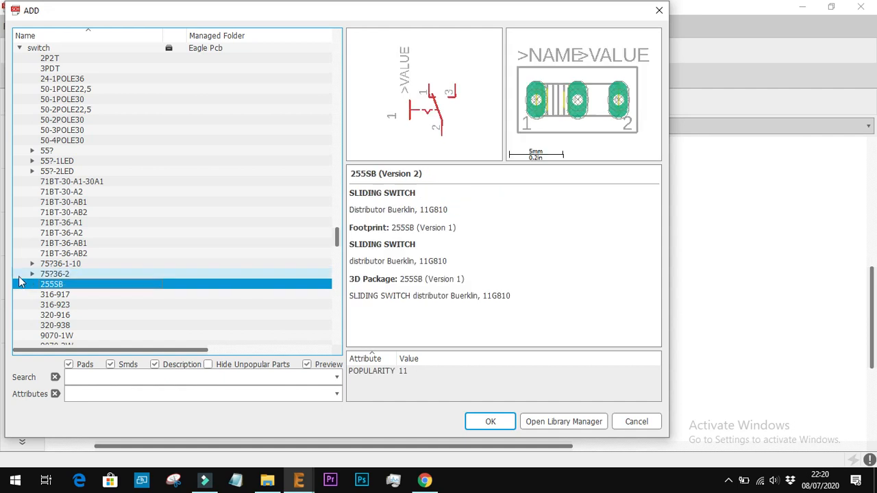
{"action": "key", "text": "Up"}
{"action": "key", "text": "Down"}
{"action": "key", "text": "Up"}
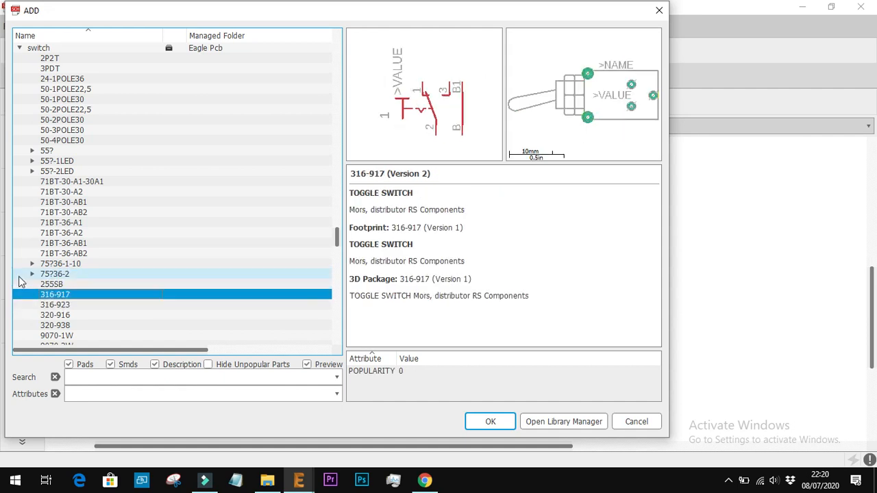
{"action": "key", "text": "Down"}
{"action": "key", "text": "Down"}
{"action": "key", "text": "Down"}
{"action": "key", "text": "Down"}
{"action": "key", "text": "Up"}
{"action": "key", "text": "Down"}
{"action": "key", "text": "Down"}
Preview the switch library parts after CK101X12, through the ELMA-01 rotary switches, M251 and M9040P to MS243
{"action": "key", "text": "Down"}
{"action": "key", "text": "Down"}
{"action": "key", "text": "Down"}
{"action": "key", "text": "Down"}
{"action": "key", "text": "Down"}
{"action": "key", "text": "Down"}
{"action": "key", "text": "Down"}
{"action": "key", "text": "Down"}
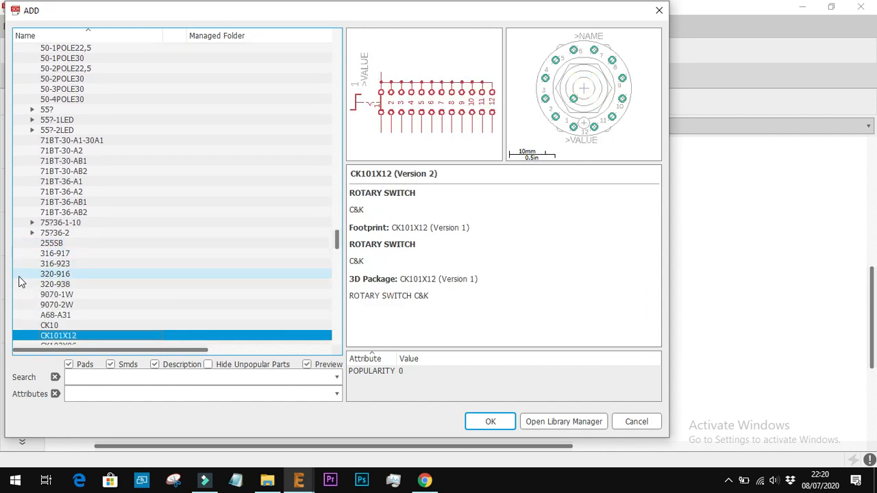
{"action": "key", "text": "Down"}
{"action": "key", "text": "Down"}
{"action": "key", "text": "Down"}
{"action": "key", "text": "Down"}
{"action": "key", "text": "Down"}
{"action": "key", "text": "Down"}
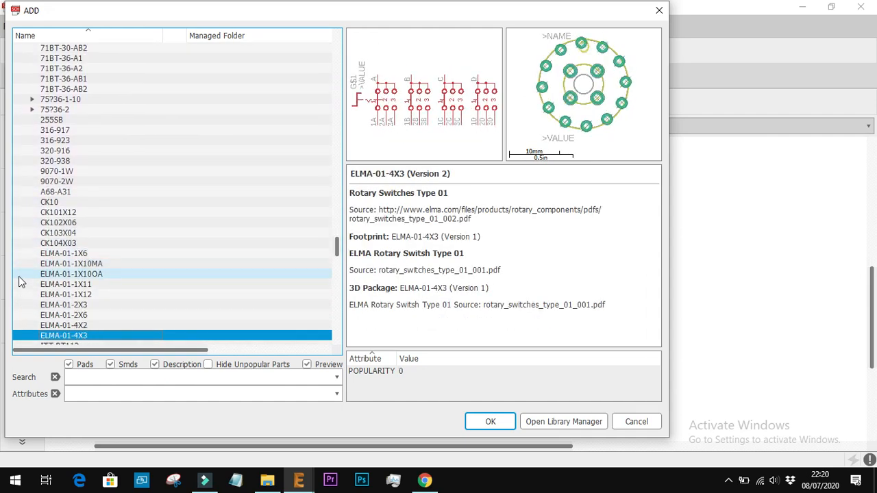
{"action": "key", "text": "Down"}
{"action": "key", "text": "Down"}
{"action": "key", "text": "Down"}
{"action": "key", "text": "Down"}
{"action": "key", "text": "Down"}
{"action": "key", "text": "Down"}
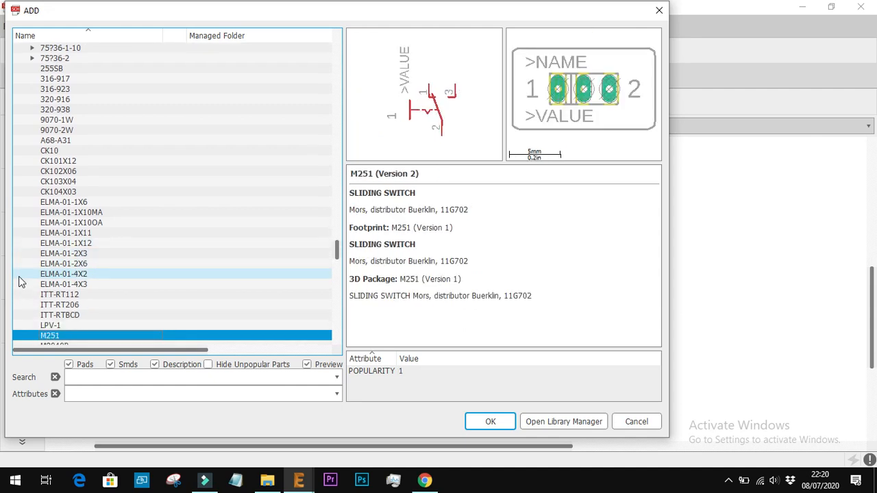
{"action": "key", "text": "Down"}
{"action": "key", "text": "Down"}
{"action": "key", "text": "Down"}
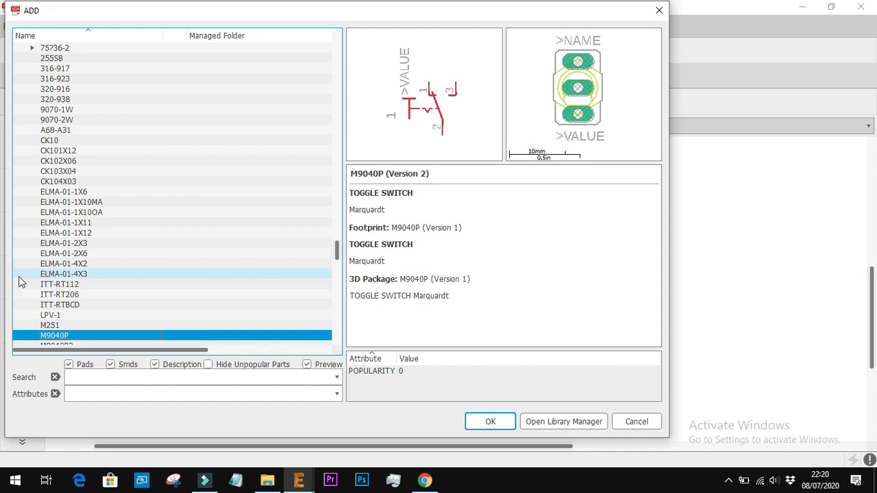
{"action": "key", "text": "Down"}
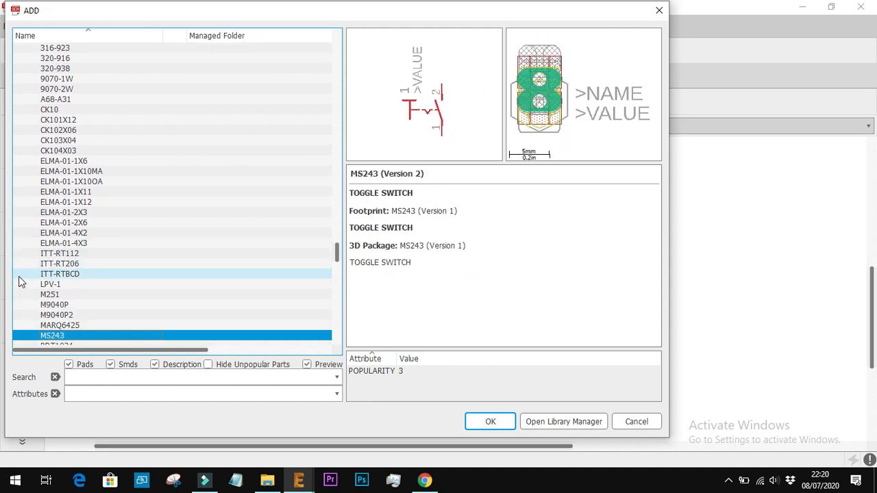
Preview the remaining switch library parts from RDT1034 through the SRRM rotary switches to the TL36YO tiny switch
{"action": "key", "text": "Down"}
{"action": "key", "text": "Down"}
{"action": "key", "text": "Up"}
{"action": "key", "text": "Down"}
{"action": "key", "text": "Down"}
{"action": "key", "text": "Down"}
{"action": "key", "text": "Down"}
{"action": "key", "text": "Down"}
{"action": "key", "text": "Down"}
{"action": "key", "text": "Down"}
{"action": "key", "text": "Down"}
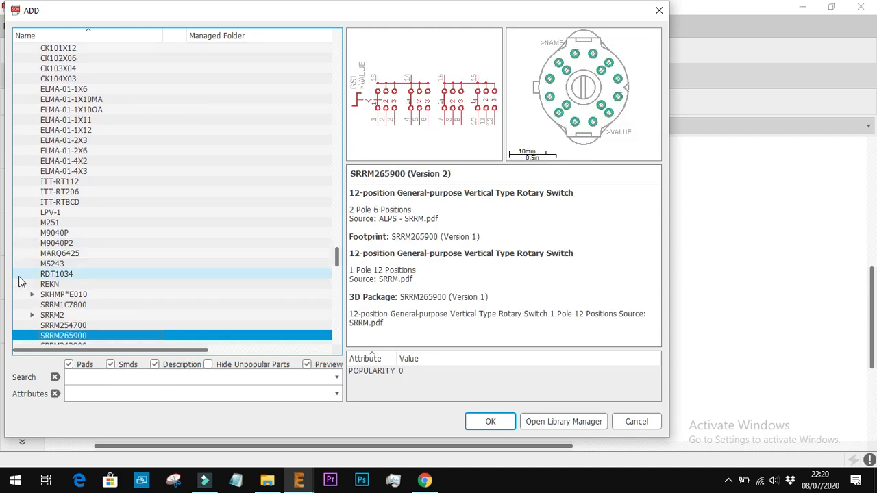
{"action": "key", "text": "Down"}
{"action": "key", "text": "Down"}
{"action": "key", "text": "Down"}
{"action": "key", "text": "Down"}
{"action": "key", "text": "Down"}
{"action": "key", "text": "Down"}
{"action": "key", "text": "Down"}
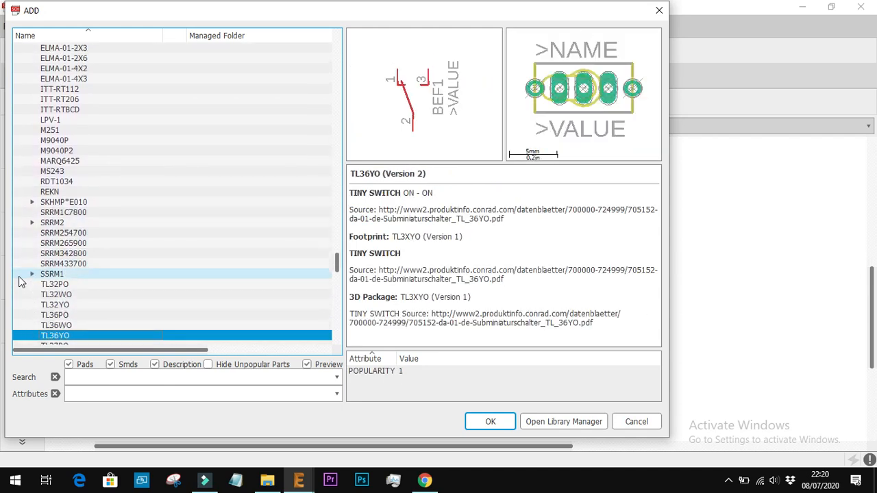
Compare the TL36YO switch with its neighbouring variants and choose TL36WO for placement in the schematic
{"action": "key", "text": "Up"}
{"action": "key", "text": "Up"}
{"action": "key", "text": "Down"}
{"action": "key", "text": "Down"}
{"action": "key", "text": "Up"}
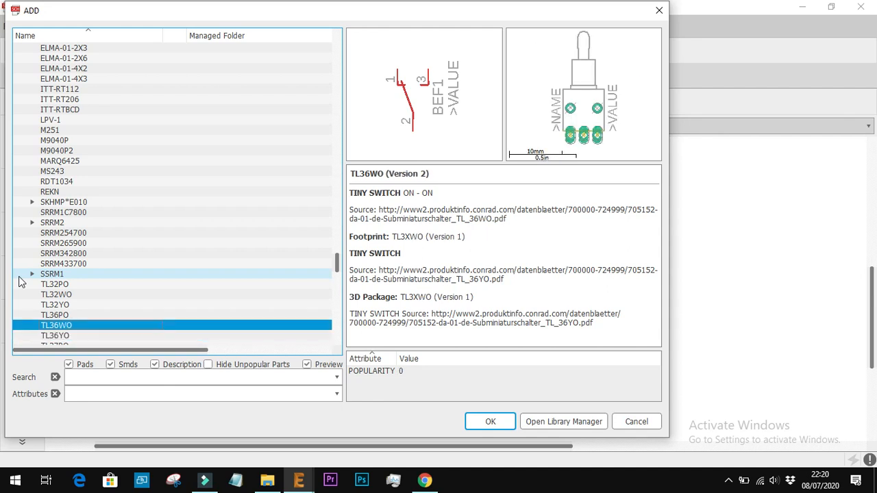
{"action": "key", "text": "Down"}
{"action": "key", "text": "Up"}
{"action": "key", "text": "Return"}
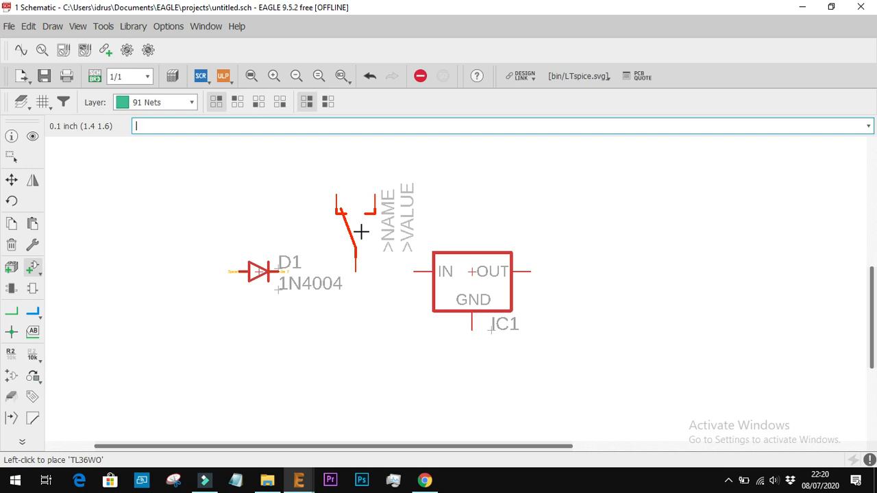
Rotate the TL36WO switch to 270 degrees and place it between diode D1 and regulator IC1
{"action": "right_click", "coordinate": [361, 232]}
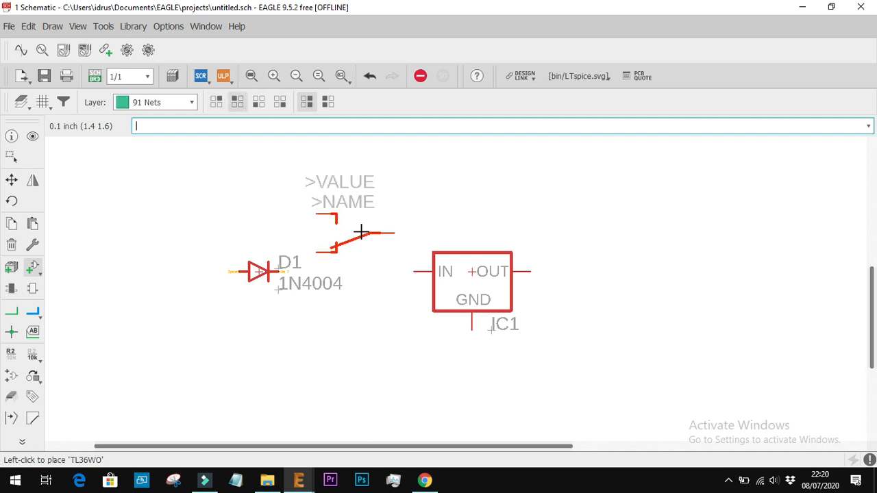
{"action": "right_click", "coordinate": [361, 232]}
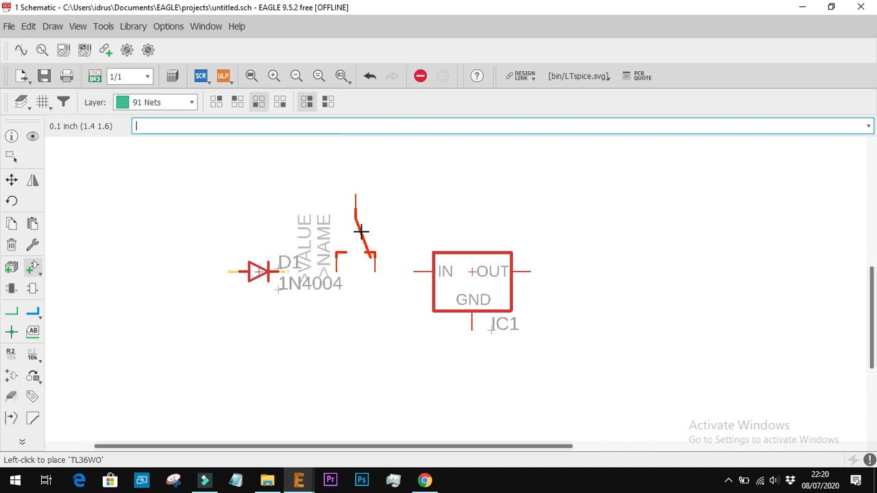
{"action": "right_click", "coordinate": [361, 232]}
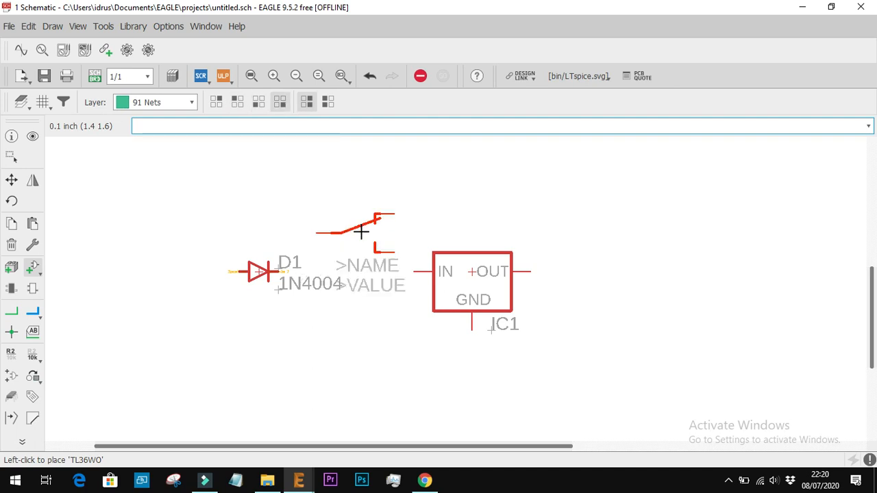
{"action": "left_click", "coordinate": [359, 272]}
Switch to Chrome to check which part follows switch S1 in the sch.jpg circuit, and return to the EAGLE schematic
{"action": "left_click", "coordinate": [425, 479]}
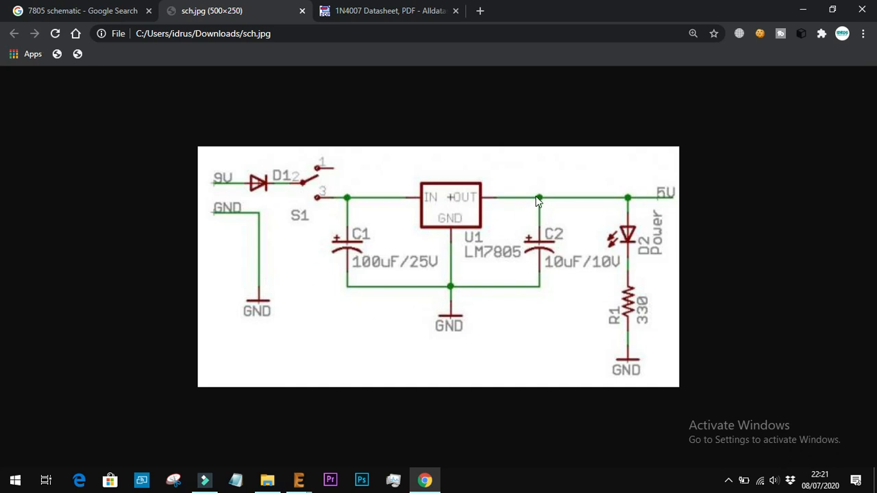
{"action": "left_click", "coordinate": [299, 480]}
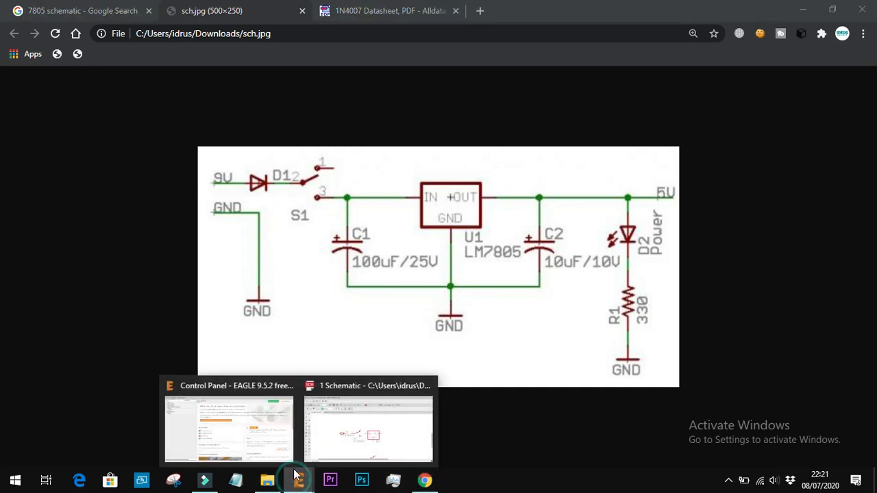
{"action": "left_click", "coordinate": [328, 431]}
Reopen the Add Part browser and expand the capacitor-wima library and its C capacitor group
{"action": "left_click", "coordinate": [28, 268]}
{"action": "scroll", "coordinate": [93, 183], "scroll_direction": "up", "scroll_amount": 15}
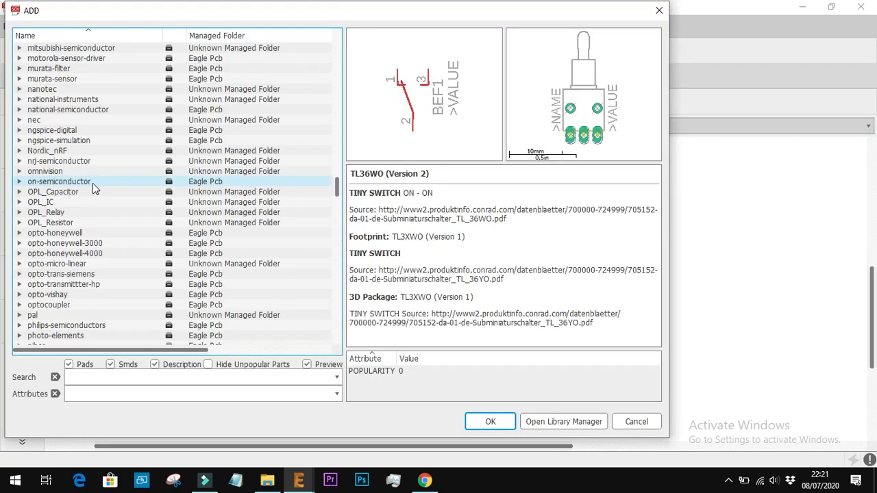
{"action": "scroll", "coordinate": [86, 283], "scroll_direction": "down", "scroll_amount": 12}
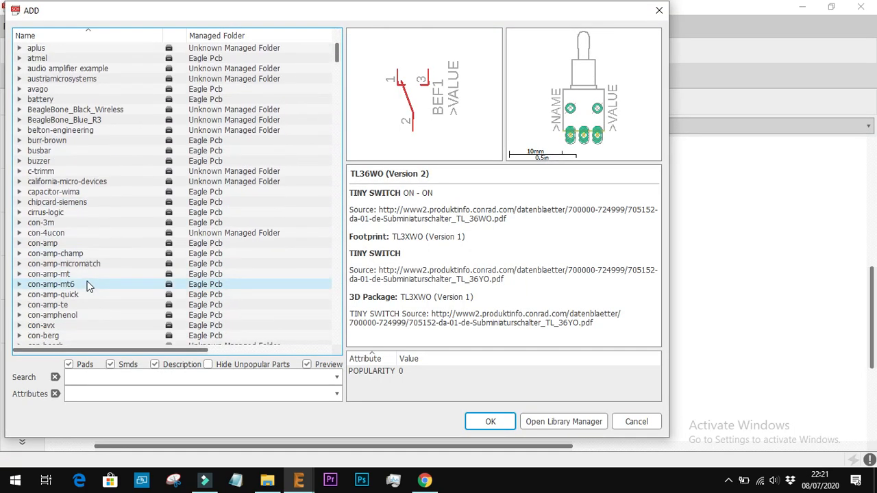
{"action": "scroll", "coordinate": [42, 106], "scroll_direction": "up", "scroll_amount": 6}
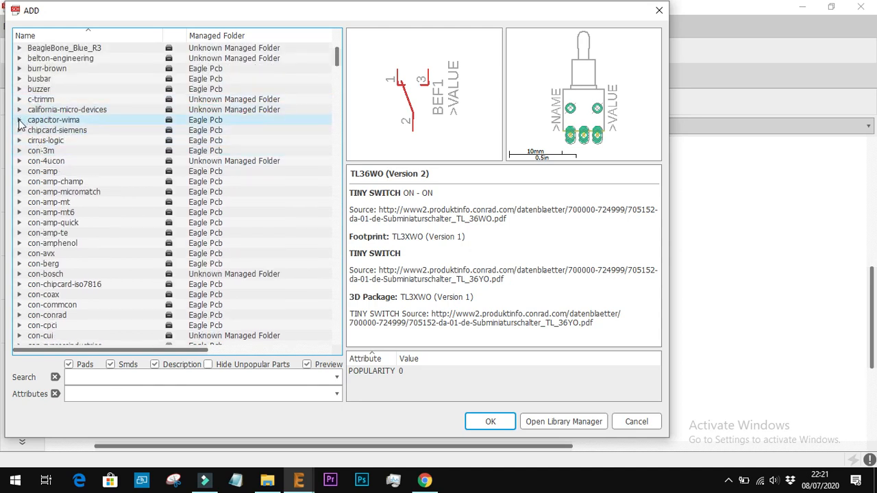
{"action": "left_click", "coordinate": [19, 121]}
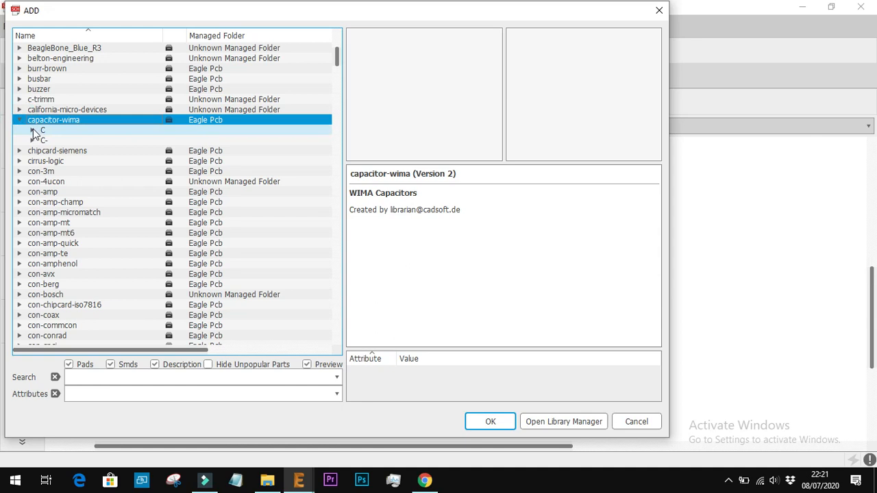
{"action": "left_click", "coordinate": [33, 129]}
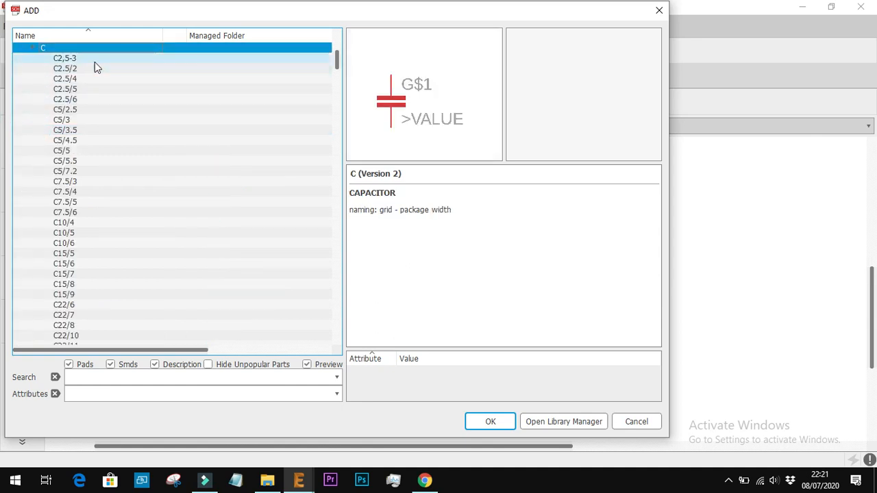
Preview the C capacitor package variants in the capacitor-wima library, through C15/5 to C27/13
{"action": "key", "text": "Down"}
{"action": "key", "text": "Down"}
{"action": "key", "text": "Down"}
{"action": "key", "text": "Down"}
{"action": "key", "text": "Down"}
{"action": "key", "text": "Down"}
{"action": "key", "text": "Down"}
{"action": "key", "text": "Down"}
{"action": "key", "text": "Down"}
{"action": "key", "text": "Down"}
{"action": "key", "text": "Down"}
{"action": "key", "text": "Down"}
{"action": "key", "text": "Down"}
{"action": "key", "text": "Down"}
{"action": "key", "text": "Down"}
{"action": "key", "text": "Down"}
{"action": "key", "text": "Down"}
{"action": "key", "text": "Down"}
{"action": "key", "text": "Down"}
{"action": "key", "text": "Down"}
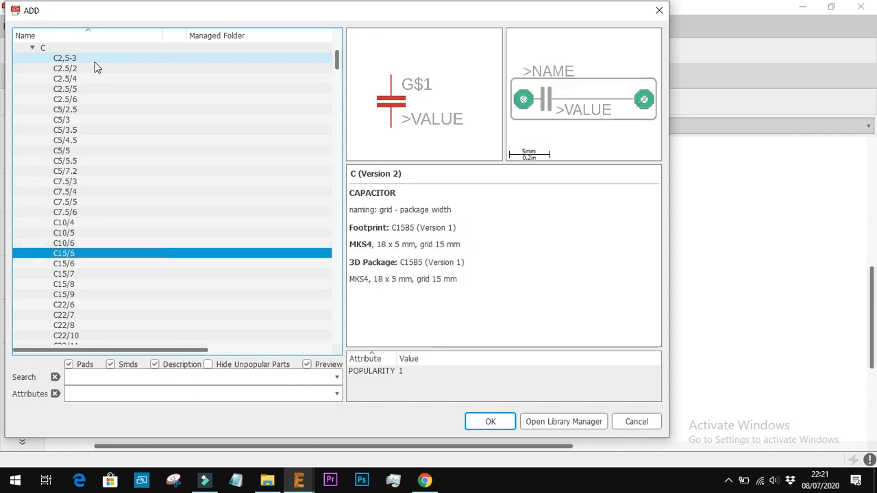
{"action": "key", "text": "Down"}
{"action": "key", "text": "Down"}
{"action": "key", "text": "Down"}
{"action": "key", "text": "Down"}
{"action": "key", "text": "Down"}
{"action": "key", "text": "Down"}
{"action": "key", "text": "Down"}
{"action": "key", "text": "Down"}
{"action": "key", "text": "Down"}
{"action": "key", "text": "Down"}
{"action": "key", "text": "Down"}
{"action": "key", "text": "Down"}
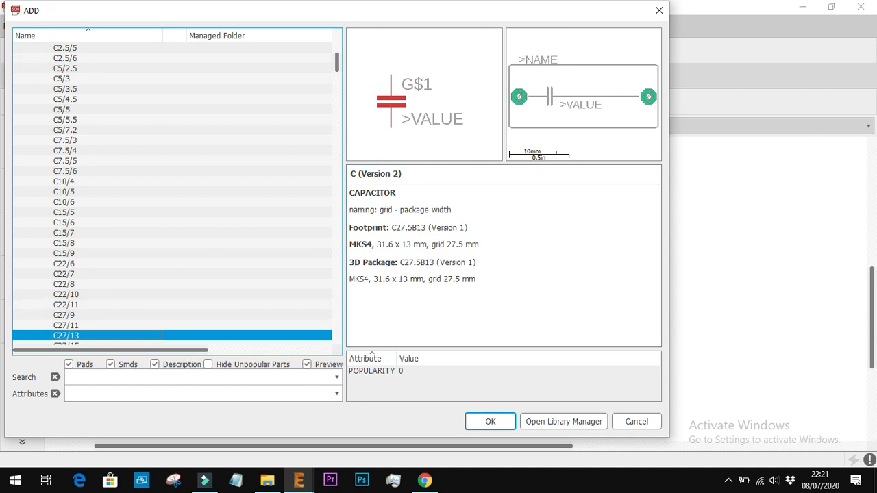
Switch to Chrome, search Google for "elco" in place of the 1N4007 datasheet page and look through the image results
{"action": "key", "text": "alt+Tab"}
{"action": "left_click", "coordinate": [384, 10]}
{"action": "left_click", "coordinate": [373, 34]}
{"action": "type", "text": "elco"}
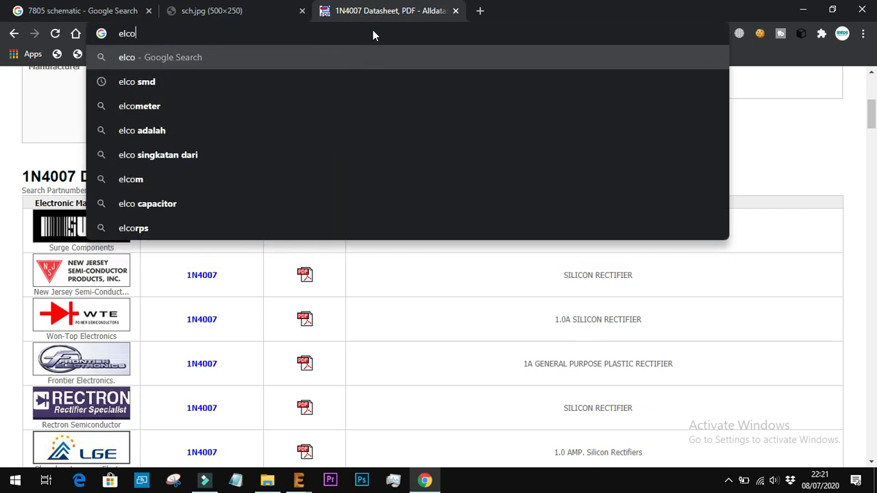
{"action": "key", "text": "Return"}
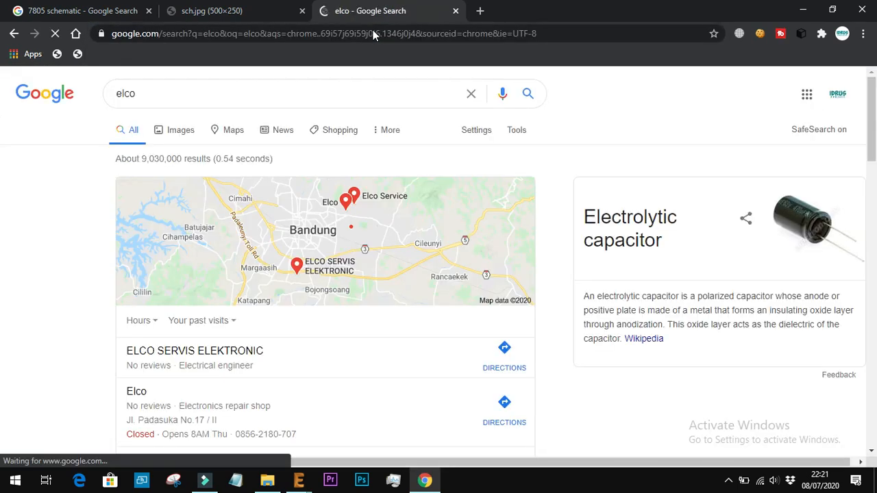
{"action": "left_click", "coordinate": [171, 135]}
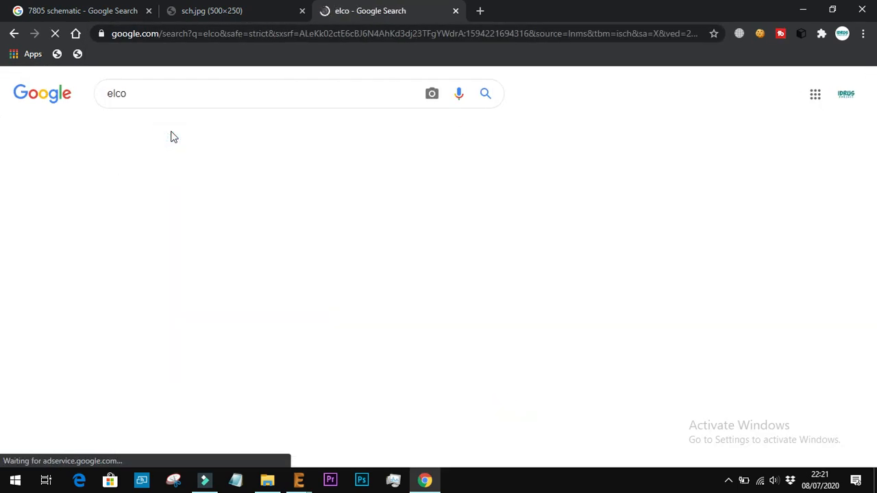
{"action": "scroll", "coordinate": [308, 331], "scroll_direction": "down", "scroll_amount": 1}
{"action": "scroll", "coordinate": [308, 331], "scroll_direction": "down", "scroll_amount": 3}
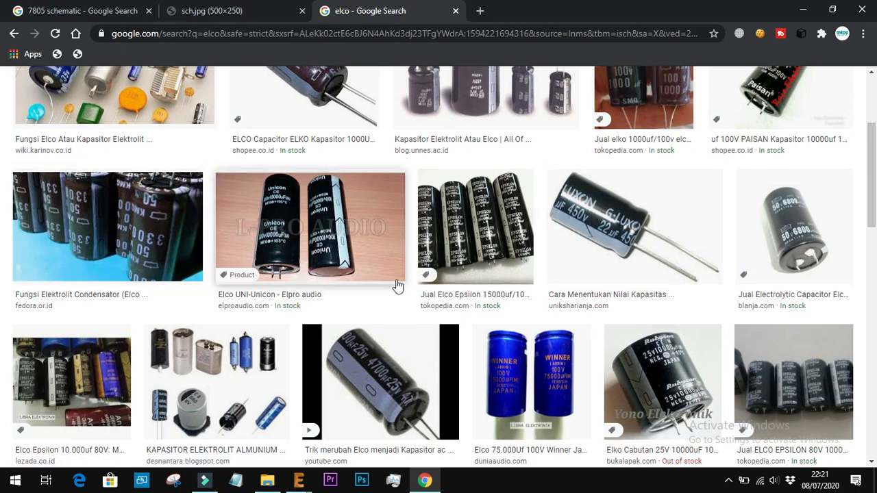
{"action": "scroll", "coordinate": [389, 189], "scroll_direction": "up", "scroll_amount": 3}
{"action": "scroll", "coordinate": [389, 189], "scroll_direction": "down", "scroll_amount": 2}
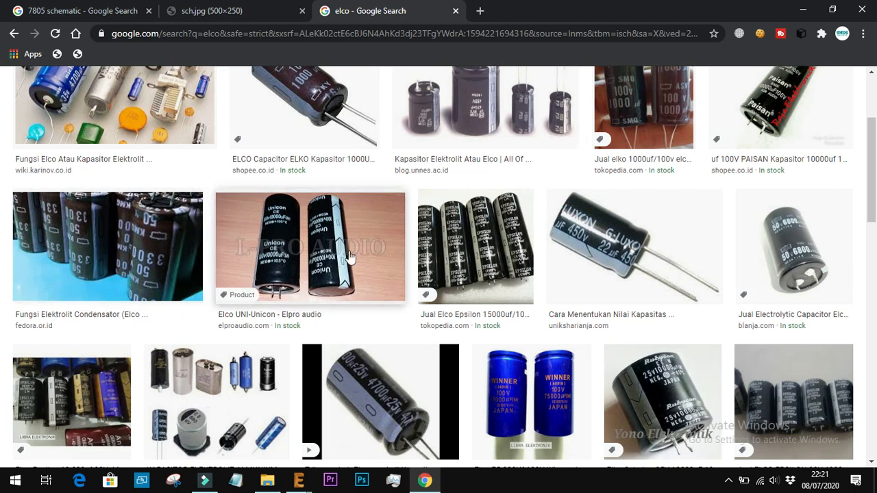
{"action": "scroll", "coordinate": [342, 206], "scroll_direction": "up", "scroll_amount": 3}
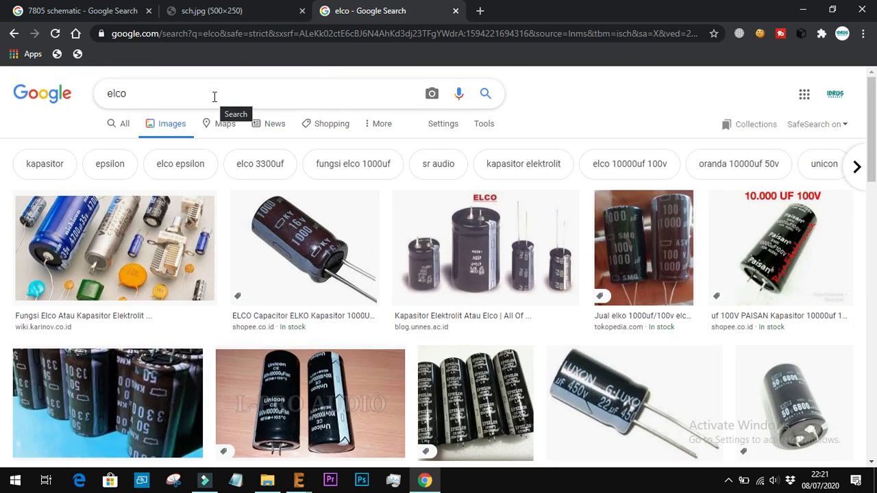
Search Google Images for "gula merah aren" and open the Lazada picture of palm sugar beside a wooden-board display
{"action": "left_click", "coordinate": [215, 97]}
{"action": "key", "text": "BackSpace"}
{"action": "key", "text": "BackSpace"}
{"action": "key", "text": "BackSpace"}
{"action": "key", "text": "BackSpace"}
{"action": "type", "text": "gula me"}
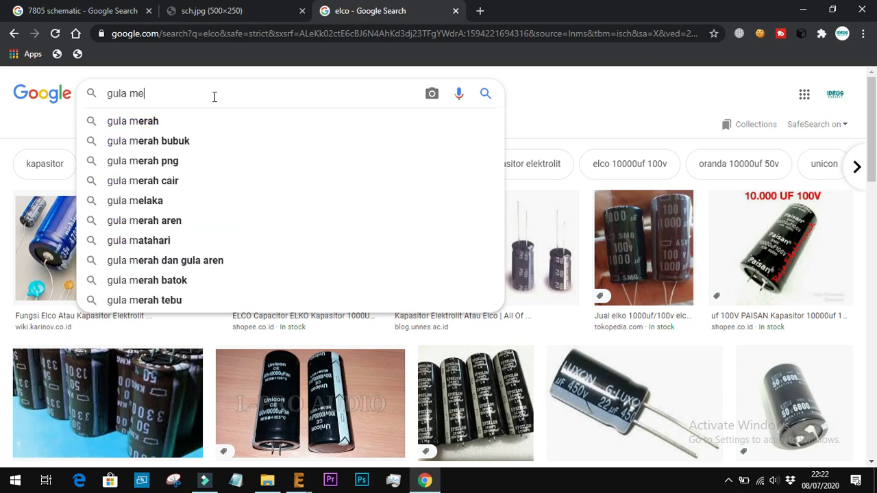
{"action": "type", "text": "ra"}
{"action": "key", "text": "Down"}
{"action": "key", "text": "Down"}
{"action": "key", "text": "Down"}
{"action": "key", "text": "Down"}
{"action": "key", "text": "Return"}
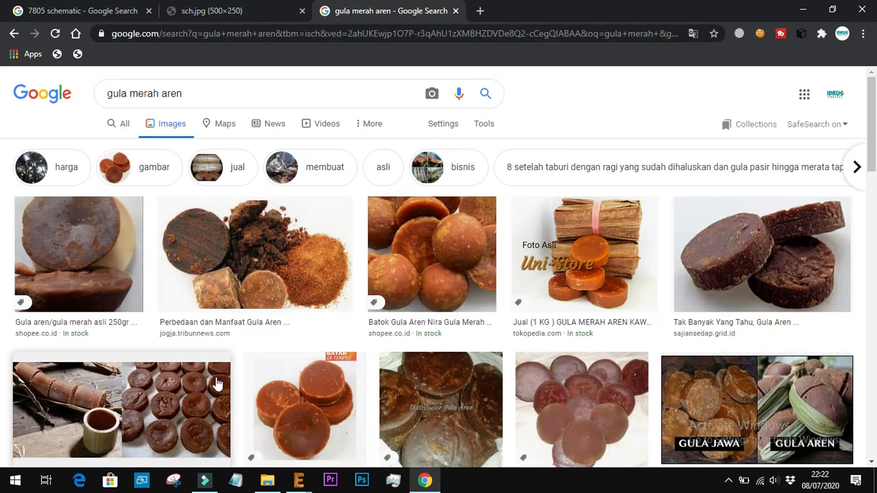
{"action": "scroll", "coordinate": [483, 378], "scroll_direction": "down", "scroll_amount": 3}
{"action": "left_click", "coordinate": [274, 379]}
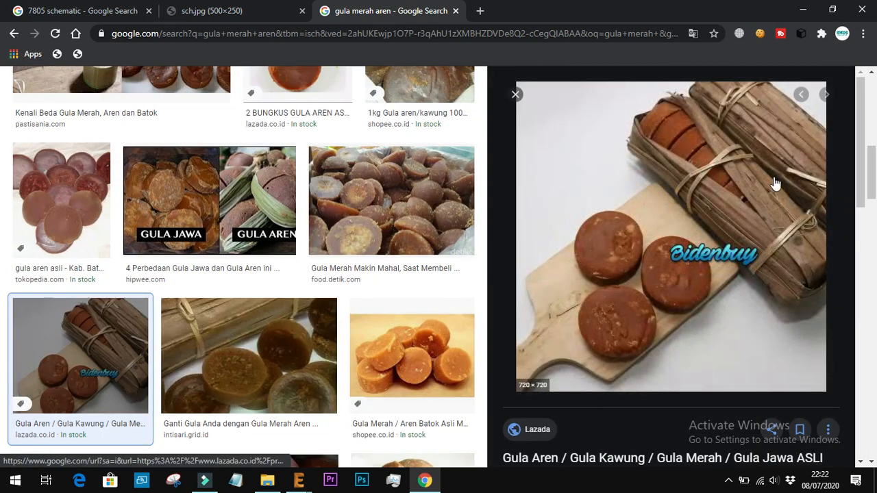
Search Google Images for "elco" in a new tab, open the 1000UF 16V capacitor picture and compare it with the palm sugar picture
{"action": "left_click", "coordinate": [480, 11]}
{"action": "type", "text": "elco"}
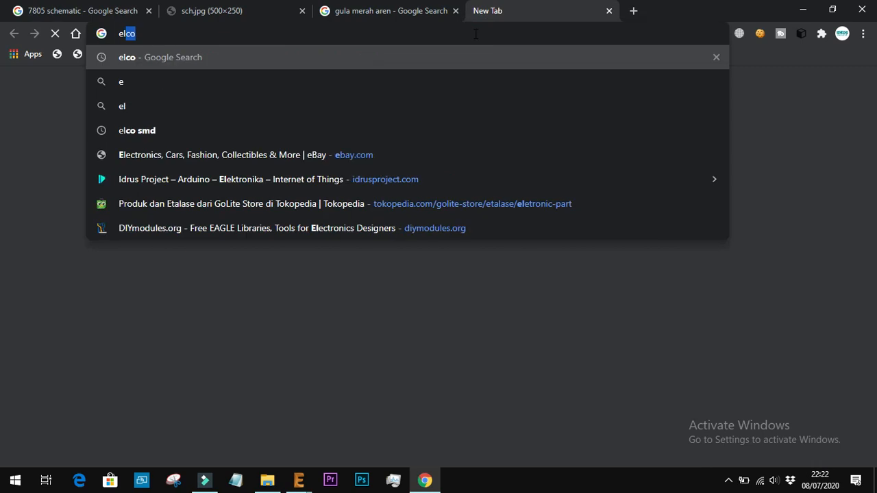
{"action": "key", "text": "Return"}
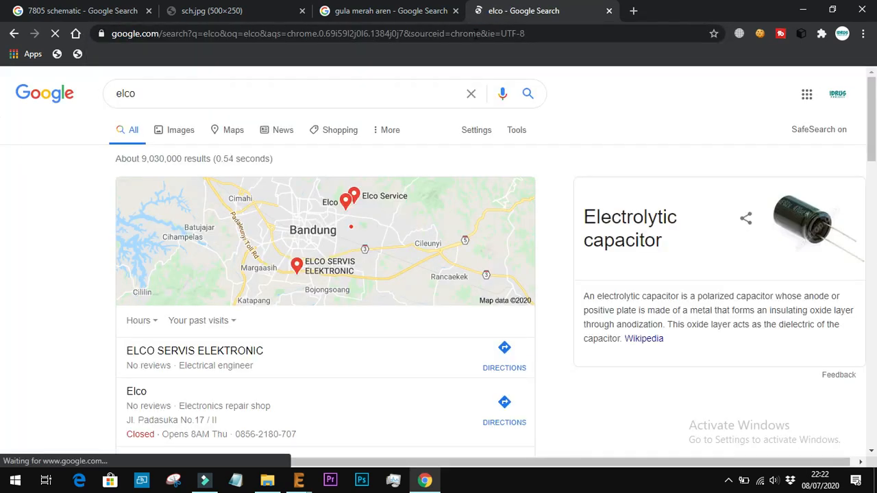
{"action": "left_click", "coordinate": [181, 131]}
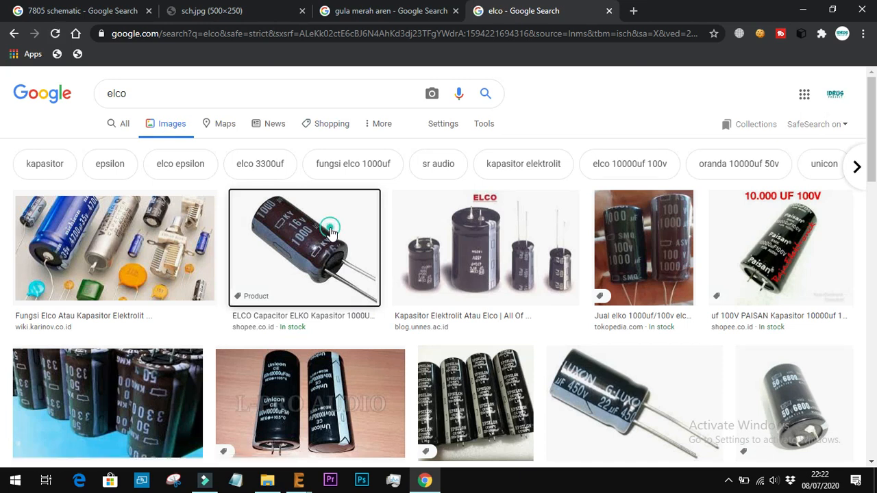
{"action": "left_click", "coordinate": [331, 233]}
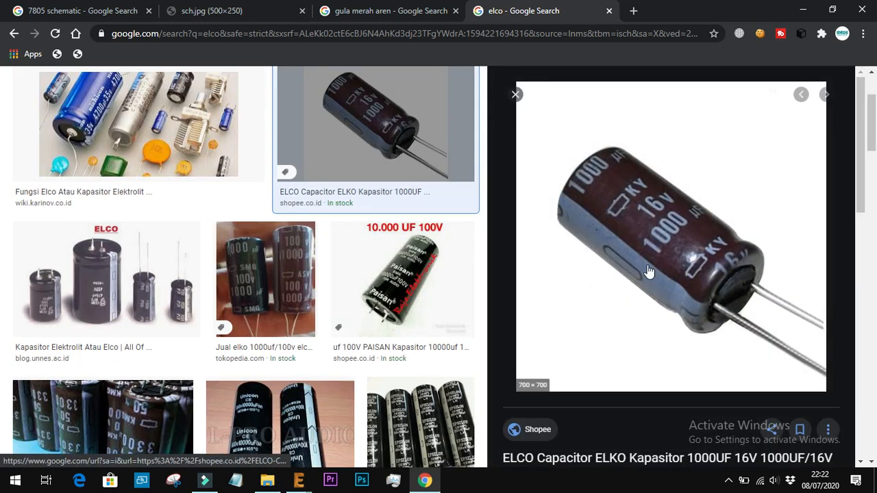
{"action": "left_click", "coordinate": [346, 14]}
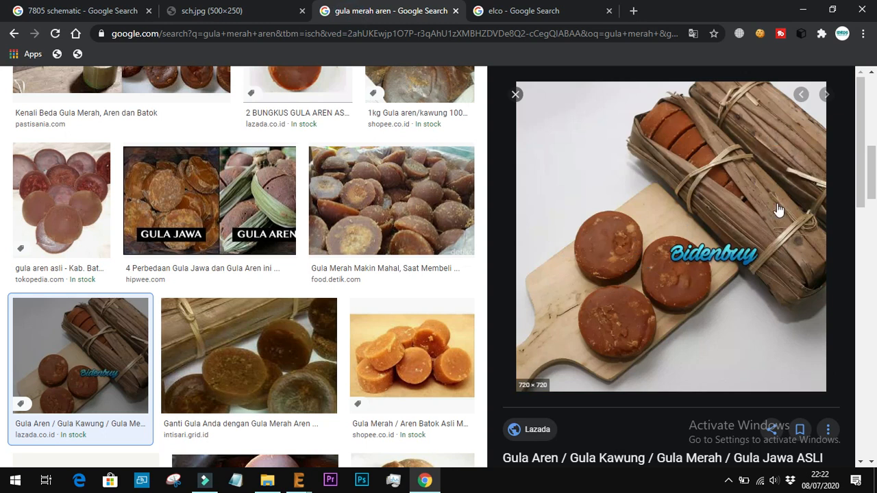
{"action": "left_click", "coordinate": [537, 9]}
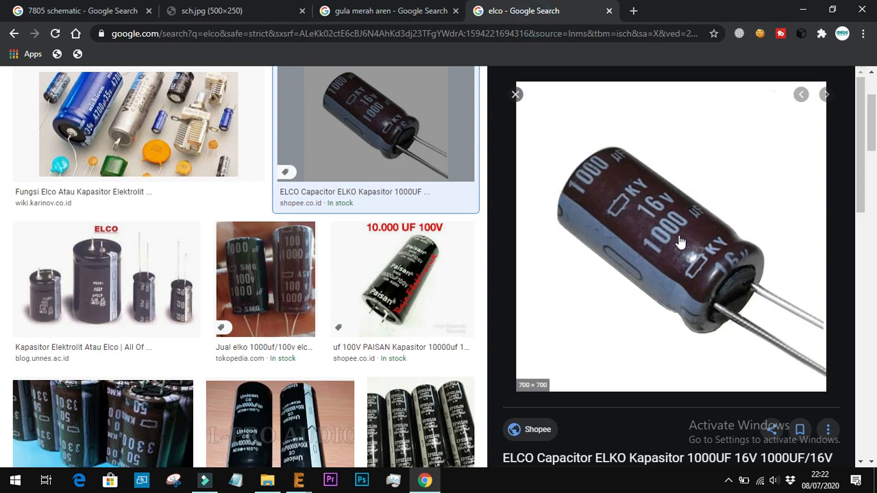
Compare the palm sugar picture with the 1000UF 16V capacitor picture again and switch back to the EAGLE schematic
{"action": "left_click", "coordinate": [394, 14]}
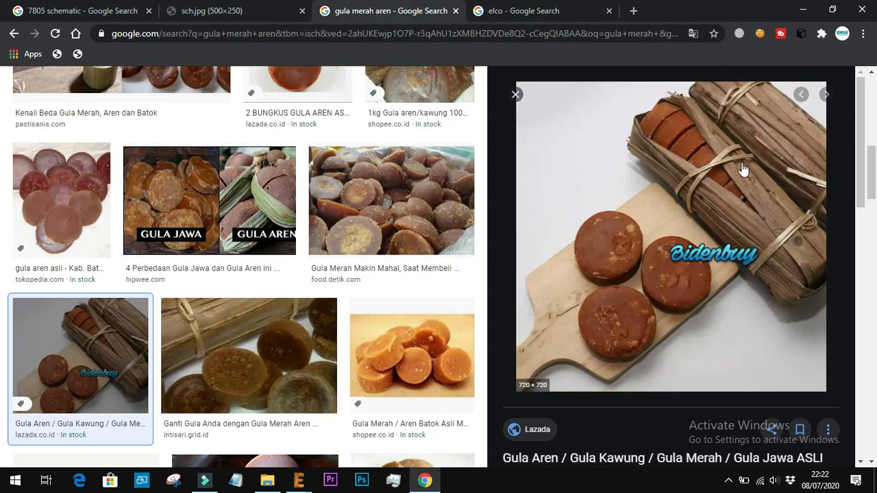
{"action": "left_click", "coordinate": [524, 10]}
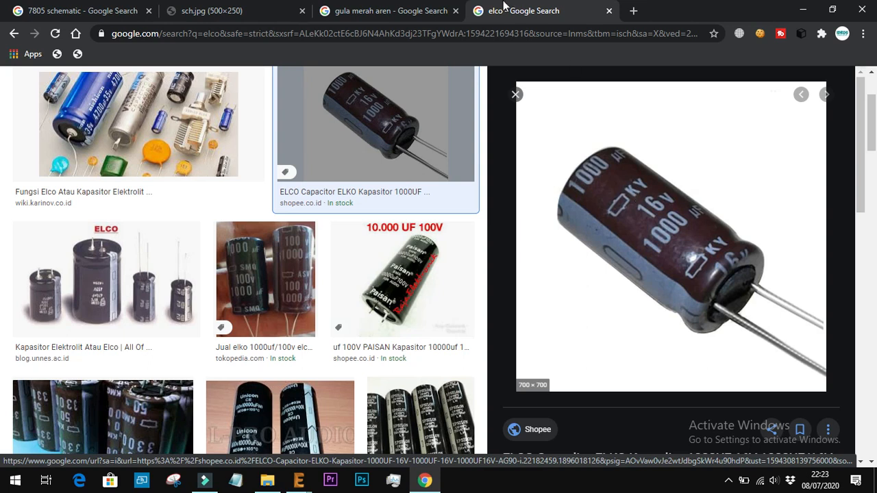
{"action": "mouse_move", "coordinate": [299, 482]}
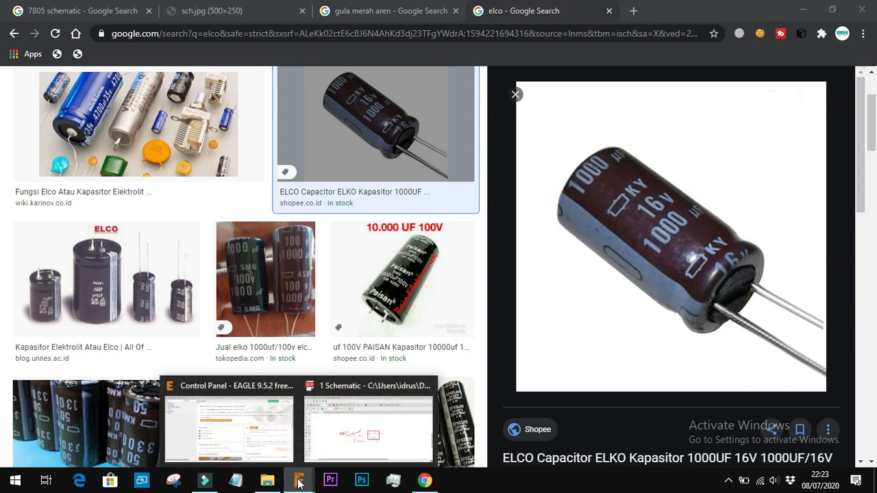
{"action": "left_click", "coordinate": [343, 460]}
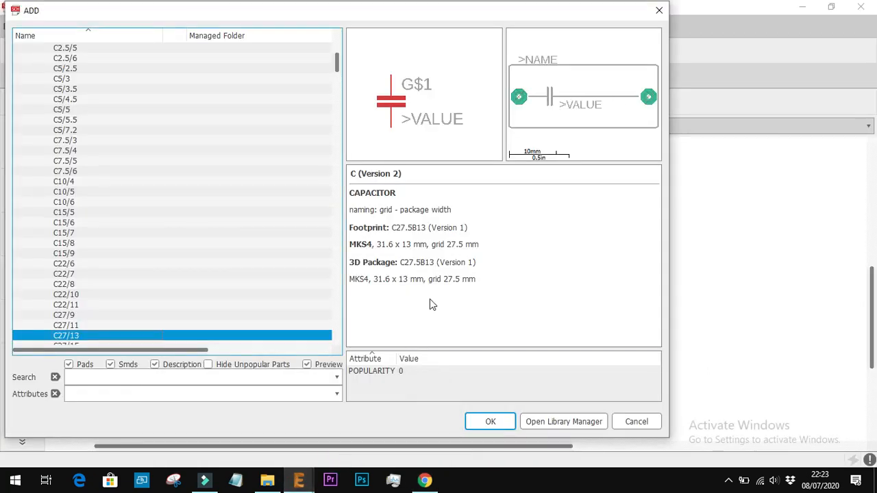
Look through the remaining C variants in the capacitor-wima library and expand its C- device to browse the entries
{"action": "scroll", "coordinate": [135, 288], "scroll_direction": "down", "scroll_amount": 2}
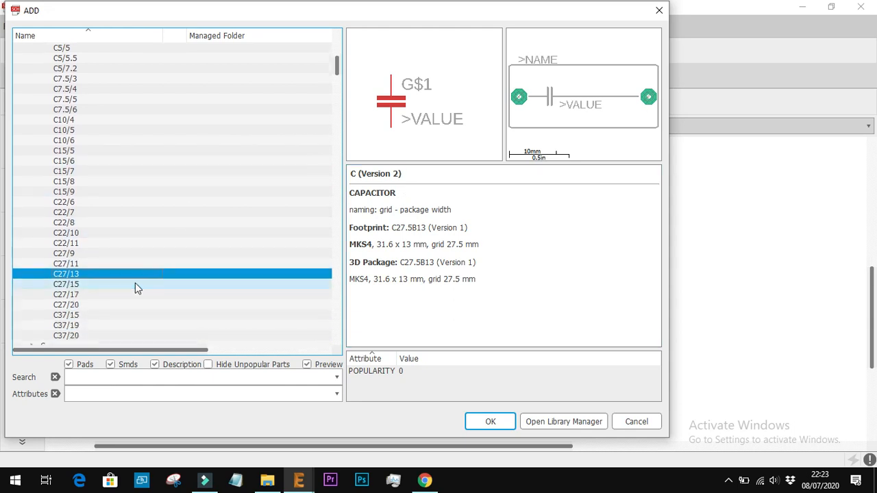
{"action": "key", "text": "Down"}
{"action": "key", "text": "Down"}
{"action": "key", "text": "Down"}
{"action": "key", "text": "Down"}
{"action": "key", "text": "Down"}
{"action": "key", "text": "Down"}
{"action": "key", "text": "Down"}
{"action": "key", "text": "Down"}
{"action": "key", "text": "Down"}
{"action": "key", "text": "Down"}
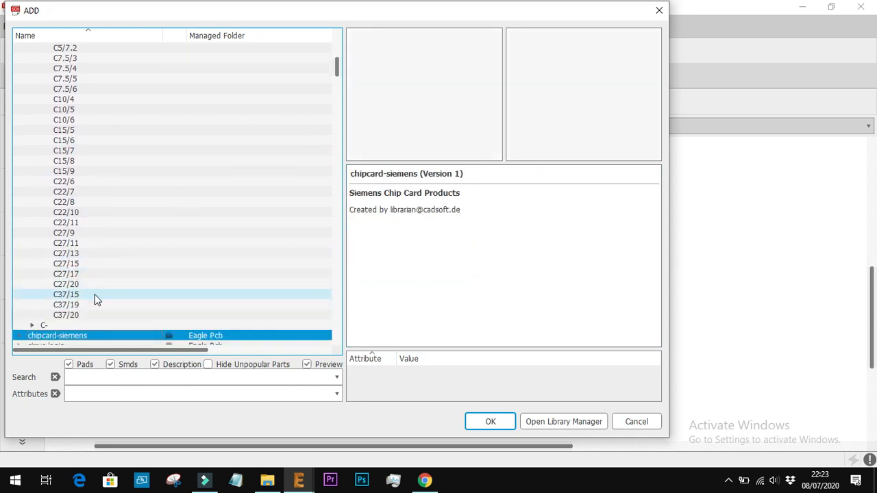
{"action": "key", "text": "Up"}
{"action": "key", "text": "Up"}
{"action": "key", "text": "Up"}
{"action": "key", "text": "Right"}
{"action": "key", "text": "Down"}
{"action": "key", "text": "Down"}
{"action": "key", "text": "Down"}
{"action": "key", "text": "Down"}
{"action": "key", "text": "Down"}
{"action": "key", "text": "Down"}
{"action": "key", "text": "Down"}
Expand the OPL_Capacitor library and compare the ALUMINUM-SMD 47UF-25V and 220UF-16V capacitors
{"action": "scroll", "coordinate": [95, 300], "scroll_direction": "down", "scroll_amount": 20}
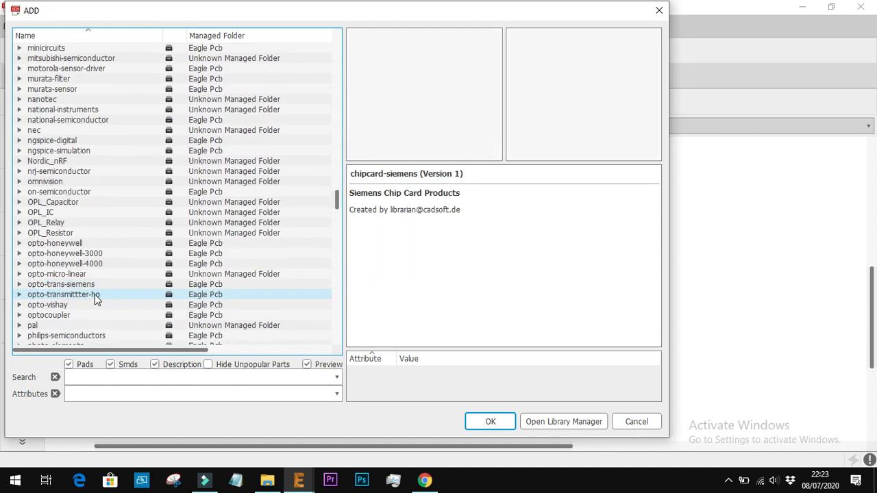
{"action": "left_click", "coordinate": [19, 203]}
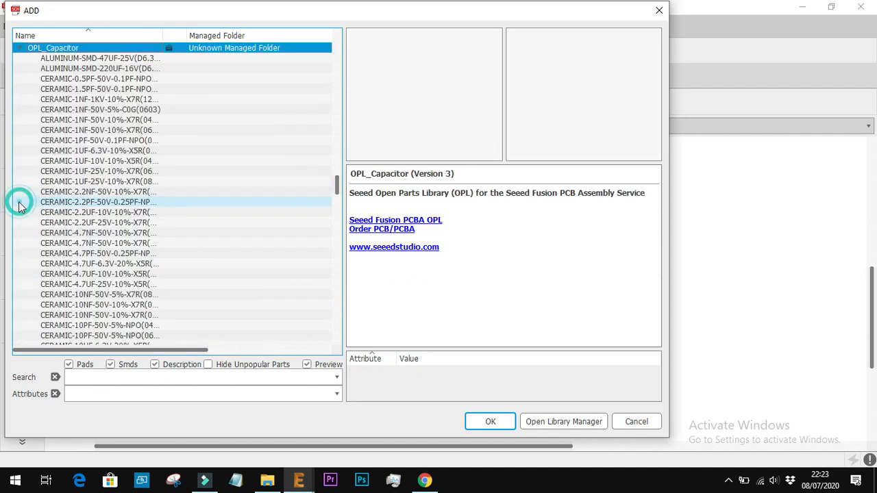
{"action": "left_click", "coordinate": [98, 59]}
{"action": "key", "text": "Down"}
{"action": "key", "text": "Down"}
{"action": "key", "text": "Up"}
{"action": "key", "text": "Up"}
{"action": "key", "text": "Down"}
{"action": "key", "text": "Up"}
{"action": "key", "text": "Down"}
{"action": "key", "text": "Up"}
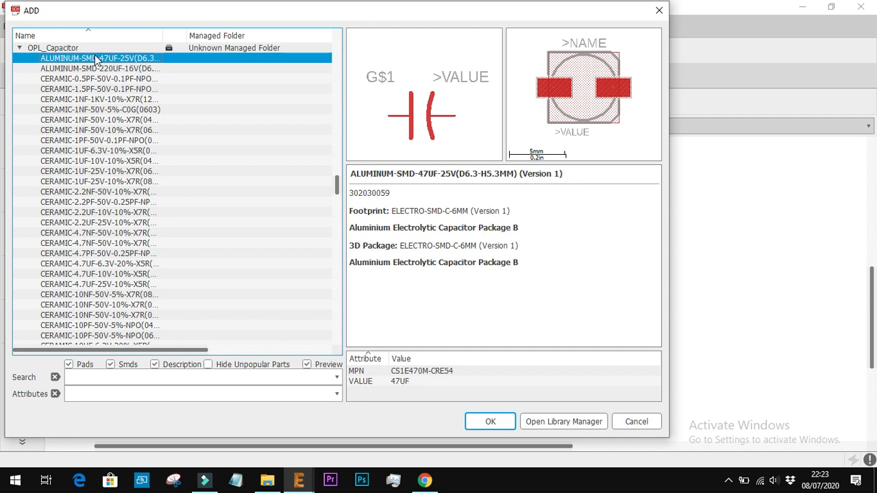
Preview the ceramic capacitors in the OPL_Capacitor library, from the 0.5PF part through the 100PF 0603 part
{"action": "key", "text": "Down"}
{"action": "key", "text": "Down"}
{"action": "key", "text": "Down"}
{"action": "key", "text": "Down"}
{"action": "key", "text": "Down"}
{"action": "key", "text": "Down"}
{"action": "key", "text": "Down"}
{"action": "key", "text": "Down"}
{"action": "key", "text": "Down"}
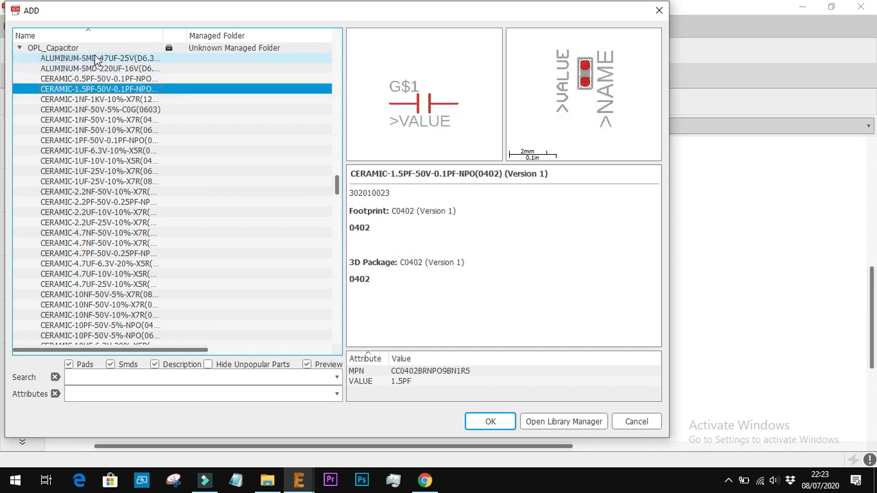
{"action": "key", "text": "Down"}
{"action": "key", "text": "Down"}
{"action": "key", "text": "Down"}
{"action": "key", "text": "Down"}
{"action": "key", "text": "Down"}
{"action": "key", "text": "Down"}
{"action": "key", "text": "Down"}
{"action": "key", "text": "Down"}
{"action": "key", "text": "Down"}
{"action": "key", "text": "Down"}
{"action": "key", "text": "Down"}
{"action": "key", "text": "Down"}
{"action": "key", "text": "Down"}
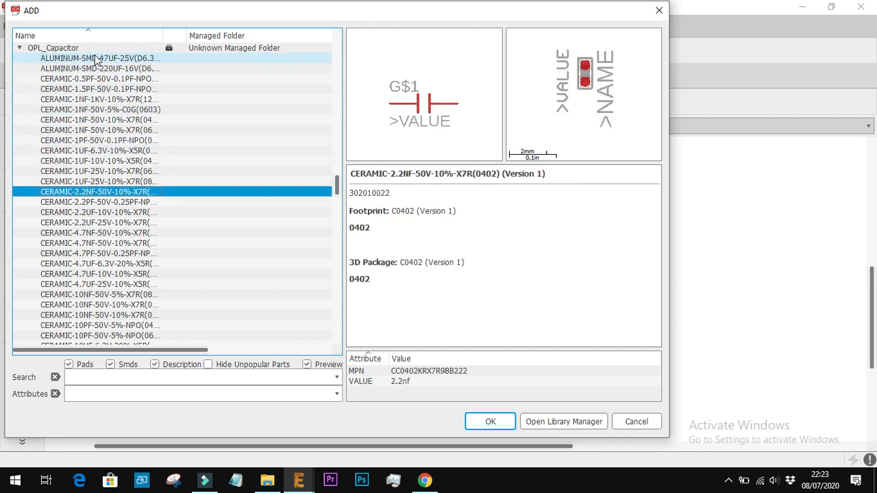
{"action": "key", "text": "Down"}
{"action": "key", "text": "Down"}
{"action": "key", "text": "Down"}
{"action": "key", "text": "Down"}
{"action": "key", "text": "Down"}
{"action": "key", "text": "Down"}
{"action": "key", "text": "Down"}
{"action": "key", "text": "Down"}
{"action": "key", "text": "Down"}
{"action": "key", "text": "Down"}
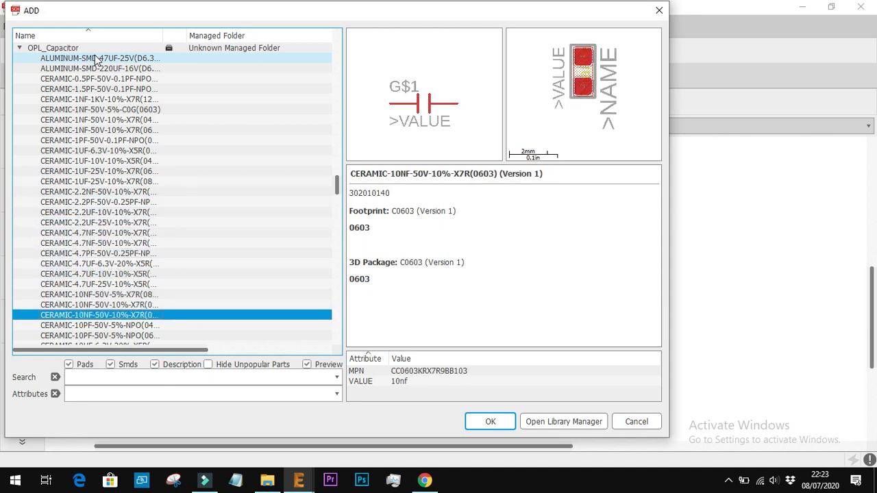
{"action": "key", "text": "Down"}
{"action": "key", "text": "Down"}
{"action": "key", "text": "Down"}
{"action": "key", "text": "Down"}
{"action": "key", "text": "Down"}
{"action": "key", "text": "Down"}
{"action": "key", "text": "Down"}
{"action": "key", "text": "Down"}
{"action": "key", "text": "Down"}
{"action": "key", "text": "Down"}
{"action": "key", "text": "Down"}
{"action": "key", "text": "Down"}
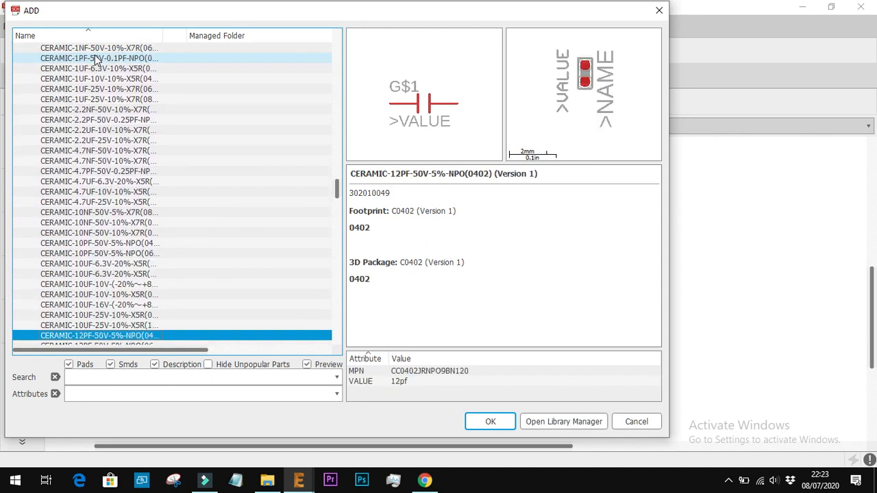
{"action": "key", "text": "Down"}
{"action": "key", "text": "Down"}
{"action": "key", "text": "Down"}
{"action": "key", "text": "Down"}
{"action": "key", "text": "Down"}
{"action": "key", "text": "Down"}
{"action": "key", "text": "Down"}
{"action": "key", "text": "Down"}
{"action": "key", "text": "Down"}
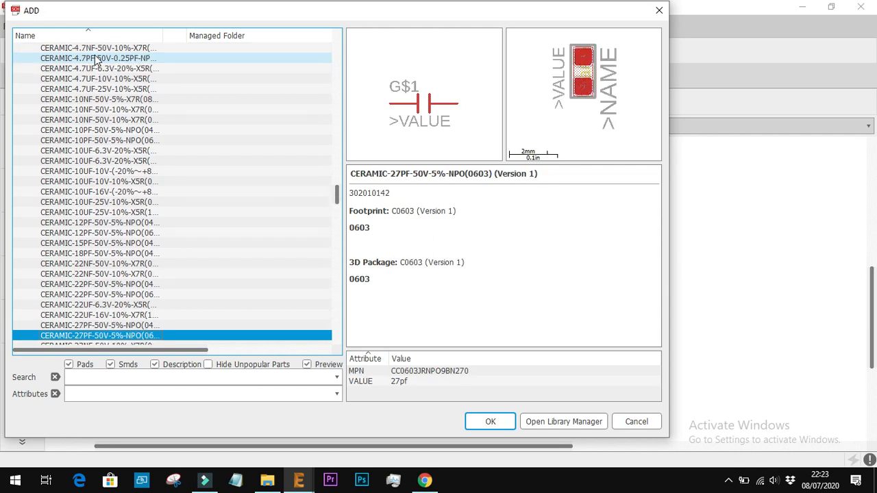
{"action": "key", "text": "Down"}
{"action": "key", "text": "Down"}
{"action": "key", "text": "Down"}
{"action": "key", "text": "Down"}
{"action": "key", "text": "Down"}
{"action": "key", "text": "Down"}
{"action": "key", "text": "Down"}
{"action": "key", "text": "Down"}
{"action": "key", "text": "Down"}
{"action": "key", "text": "Down"}
{"action": "key", "text": "Down"}
{"action": "key", "text": "Down"}
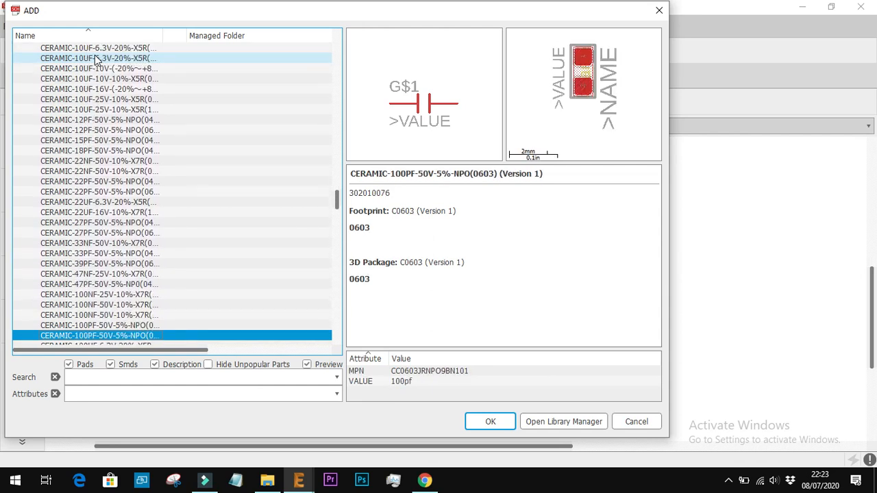
Place two upright DIP-ALUMINUM-100UF-16V(D5-H7MM) capacitors, one below switch S1 and one below the regulator's output side
{"action": "key", "text": "Up"}
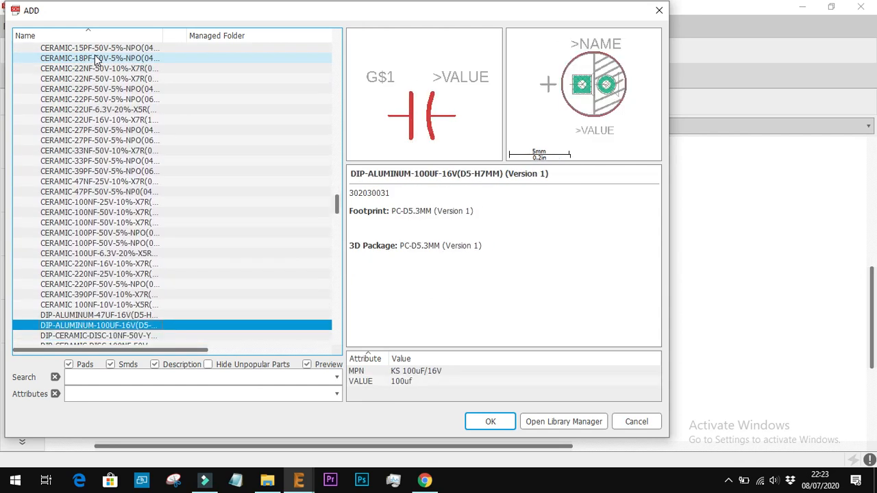
{"action": "left_click", "coordinate": [492, 422]}
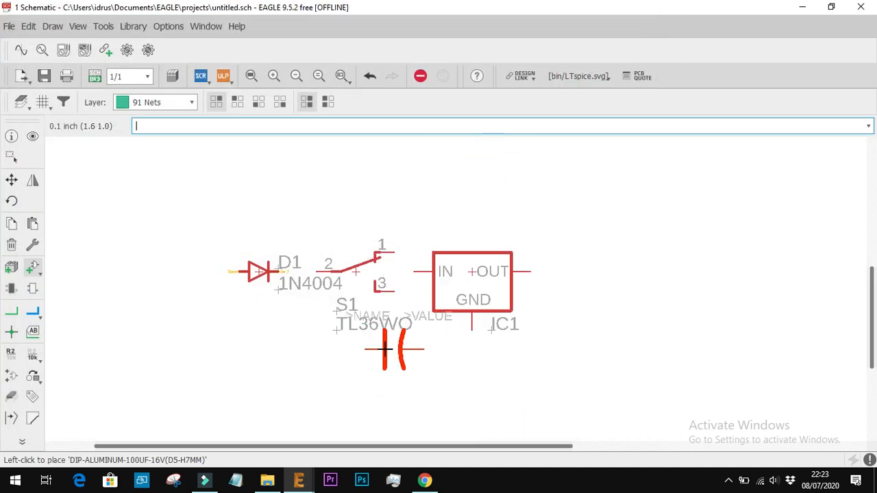
{"action": "right_click", "coordinate": [387, 349]}
{"action": "right_click", "coordinate": [391, 348]}
{"action": "right_click", "coordinate": [391, 349]}
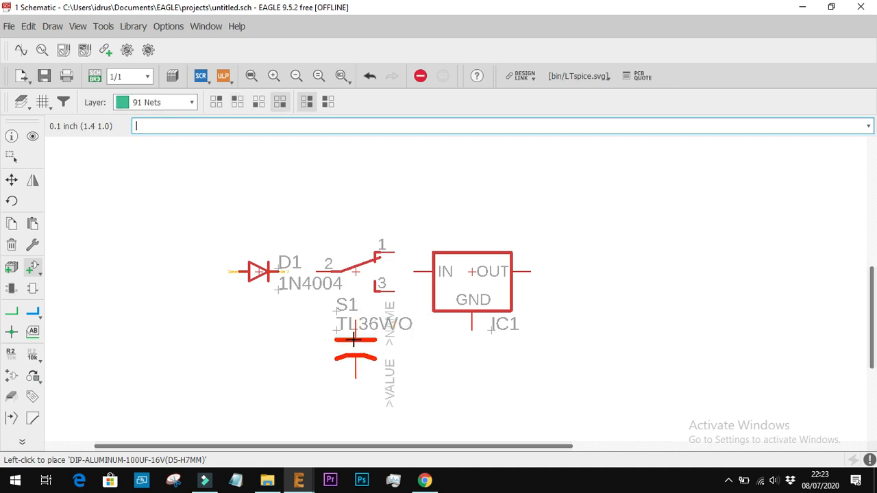
{"action": "left_click", "coordinate": [354, 340]}
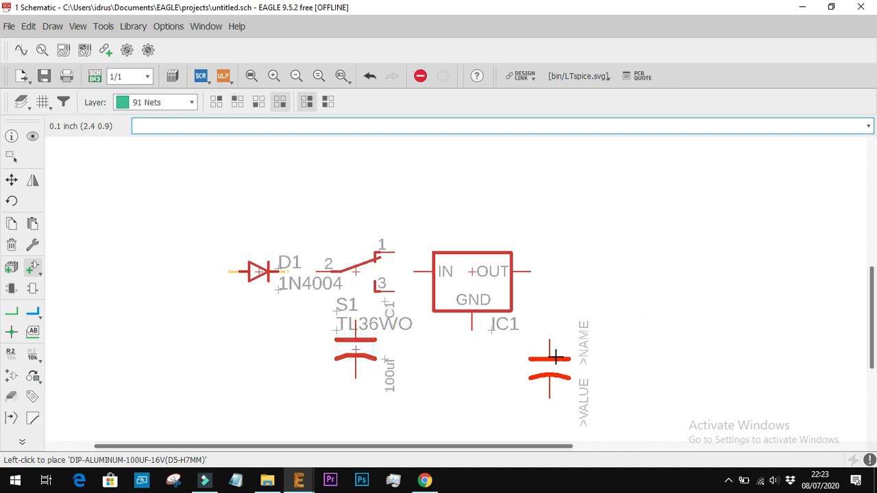
{"action": "left_click", "coordinate": [569, 341]}
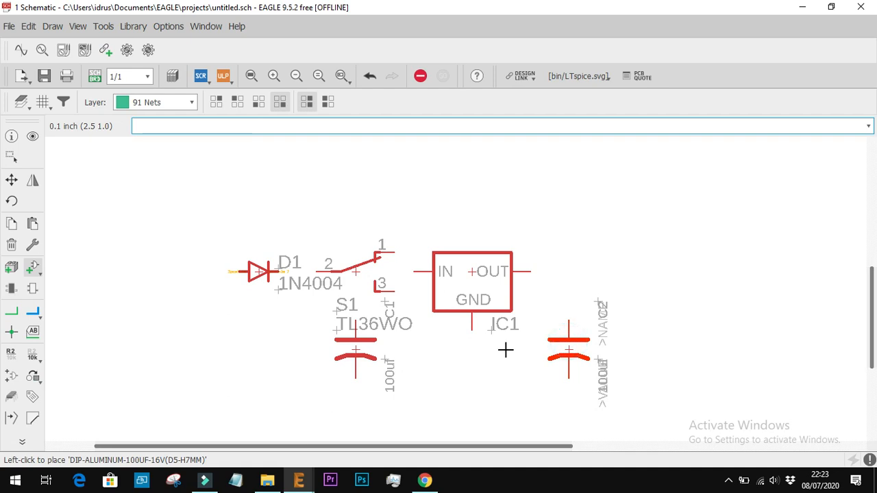
Check the sch.jpg reference schematic in Chrome for the remaining parts and return to the EAGLE schematic
{"action": "left_click", "coordinate": [433, 484]}
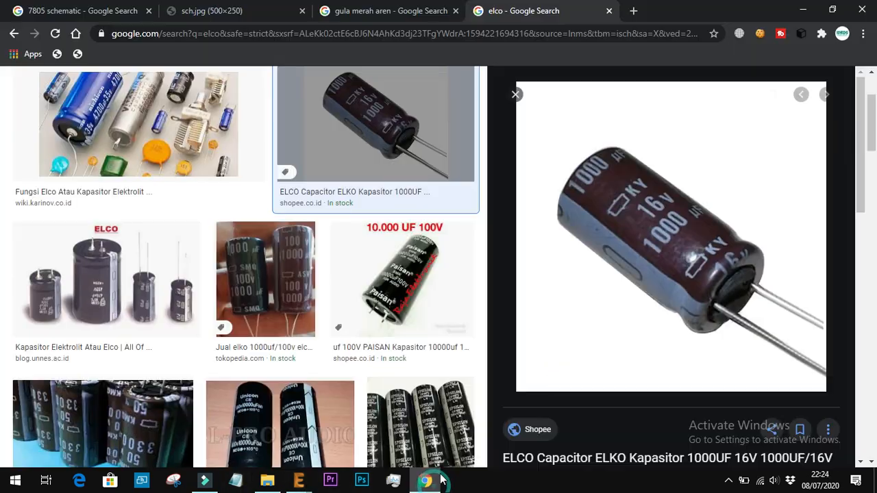
{"action": "key", "text": "ctrl+2"}
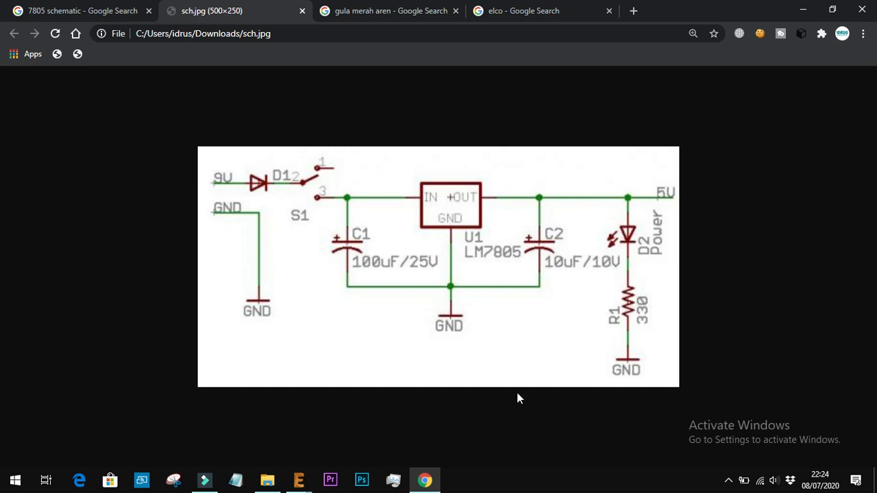
{"action": "left_click", "coordinate": [299, 479]}
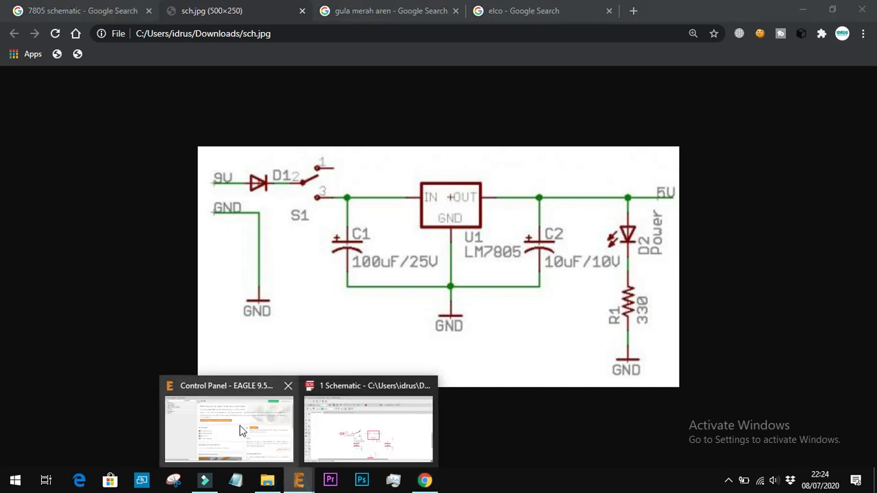
{"action": "left_click", "coordinate": [233, 428]}
{"action": "mouse_move", "coordinate": [298, 479]}
{"action": "left_click", "coordinate": [336, 446]}
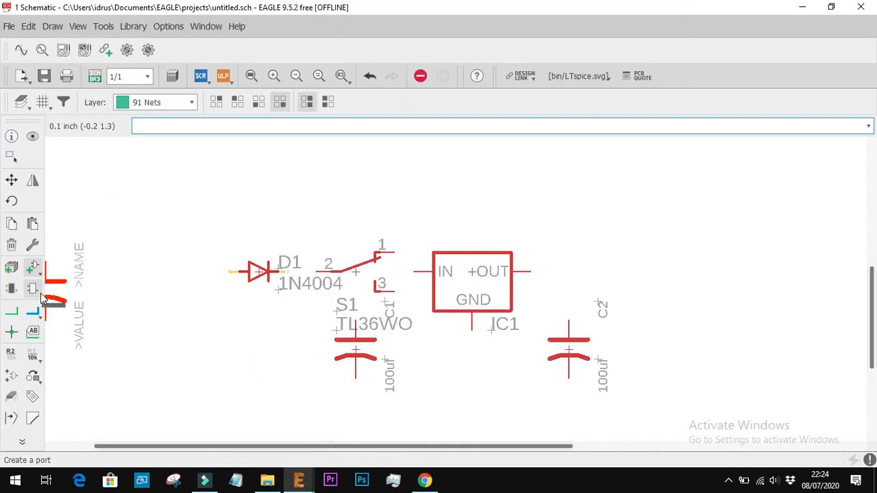
Reopen the Add part dialog, browse the library list and expand the led library
{"action": "left_click", "coordinate": [35, 270]}
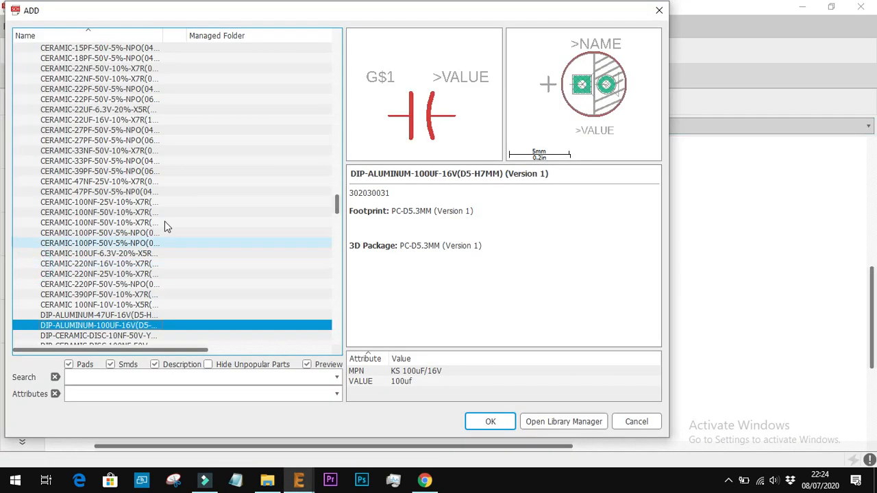
{"action": "scroll", "coordinate": [176, 301], "scroll_direction": "up", "scroll_amount": 10}
{"action": "scroll", "coordinate": [176, 305], "scroll_direction": "up", "scroll_amount": 15}
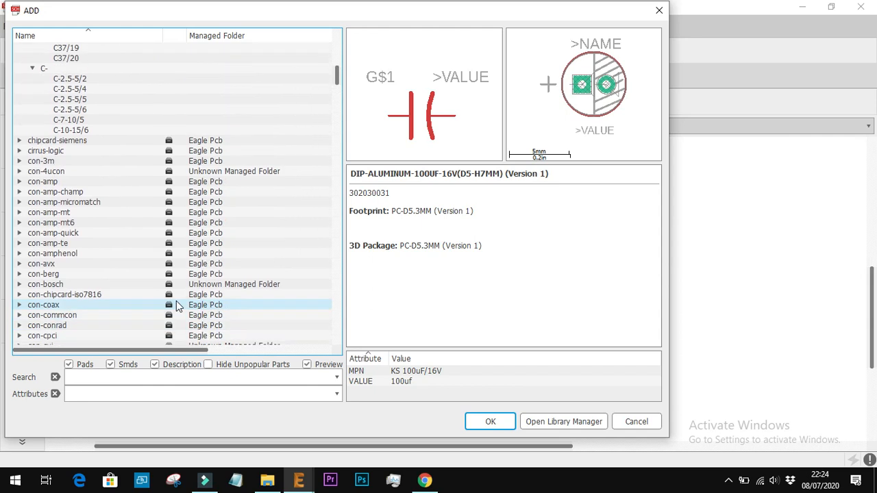
{"action": "scroll", "coordinate": [176, 311], "scroll_direction": "down", "scroll_amount": 20}
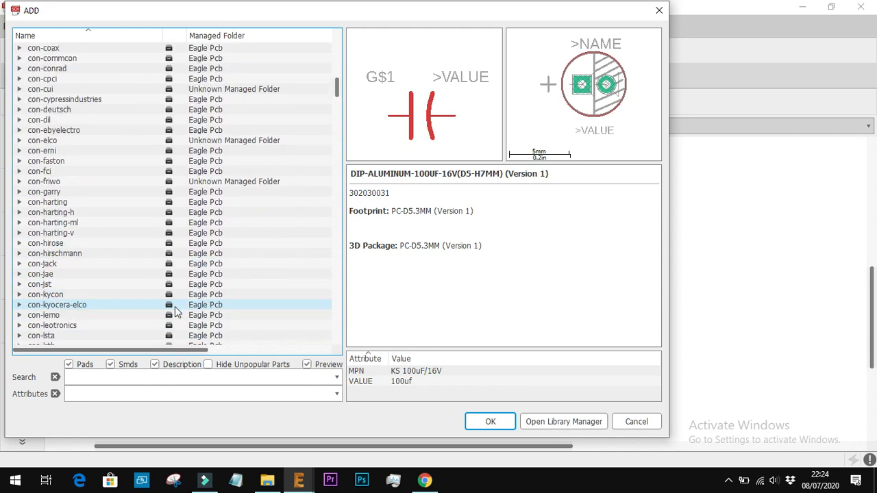
{"action": "scroll", "coordinate": [177, 312], "scroll_direction": "down", "scroll_amount": 4}
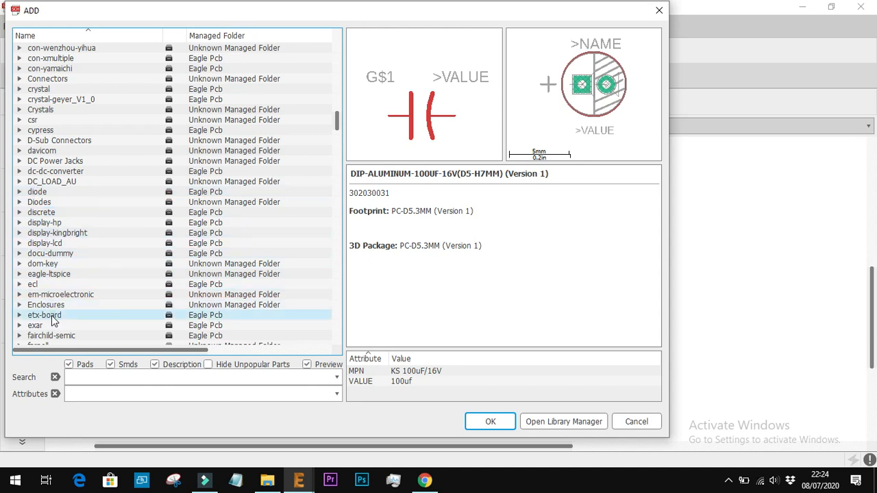
{"action": "scroll", "coordinate": [53, 322], "scroll_direction": "down", "scroll_amount": 5}
{"action": "scroll", "coordinate": [54, 322], "scroll_direction": "down", "scroll_amount": 11}
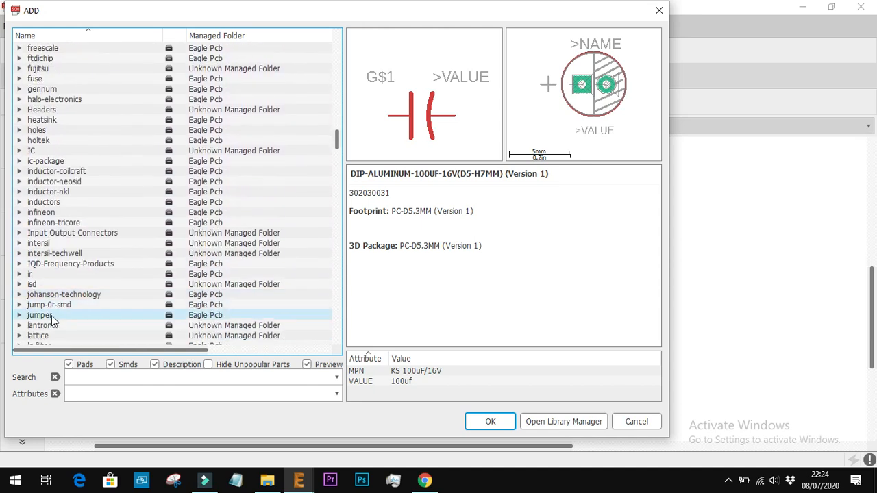
{"action": "left_click", "coordinate": [19, 274]}
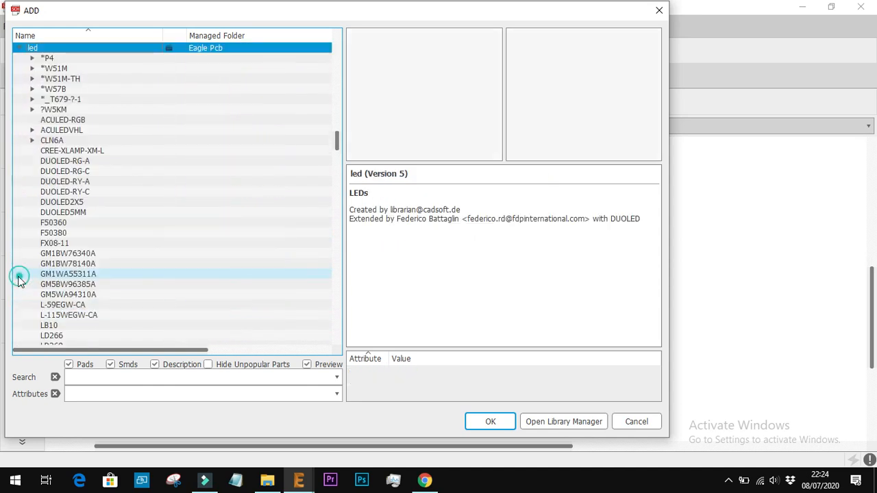
Expand the *P4 device in the led library and preview its variants down to LRP4-BOTTOM
{"action": "left_click", "coordinate": [52, 59]}
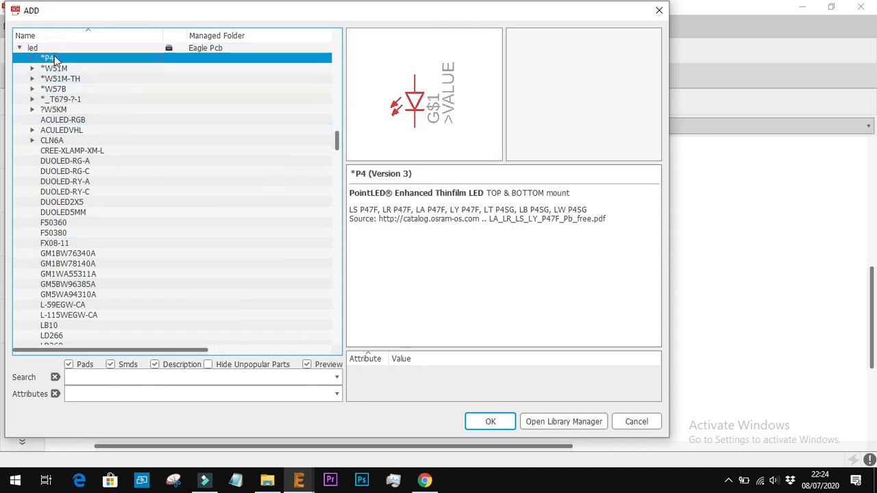
{"action": "double_click", "coordinate": [53, 59]}
{"action": "key", "text": "Down"}
{"action": "key", "text": "Down"}
{"action": "key", "text": "Down"}
{"action": "key", "text": "Down"}
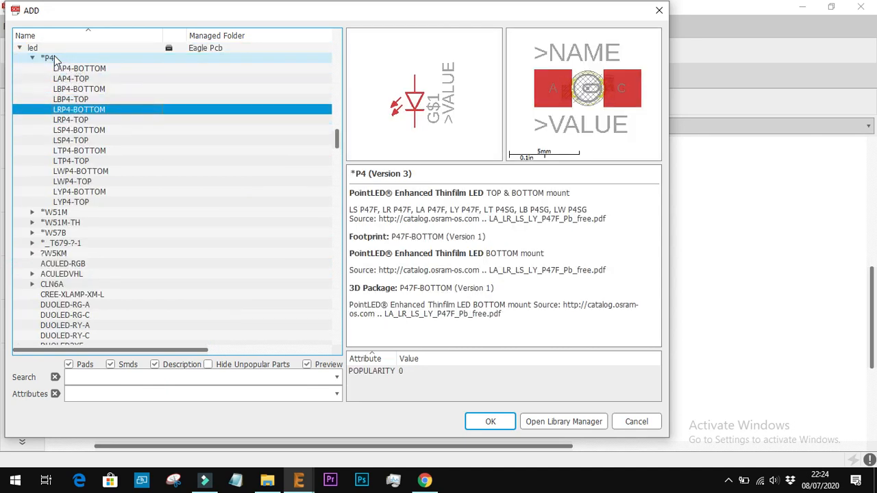
Expand the LED library from the Unknown Managed Folder and preview its devices down to LTL-1CHYE
{"action": "scroll", "coordinate": [54, 59], "scroll_direction": "up", "scroll_amount": 3}
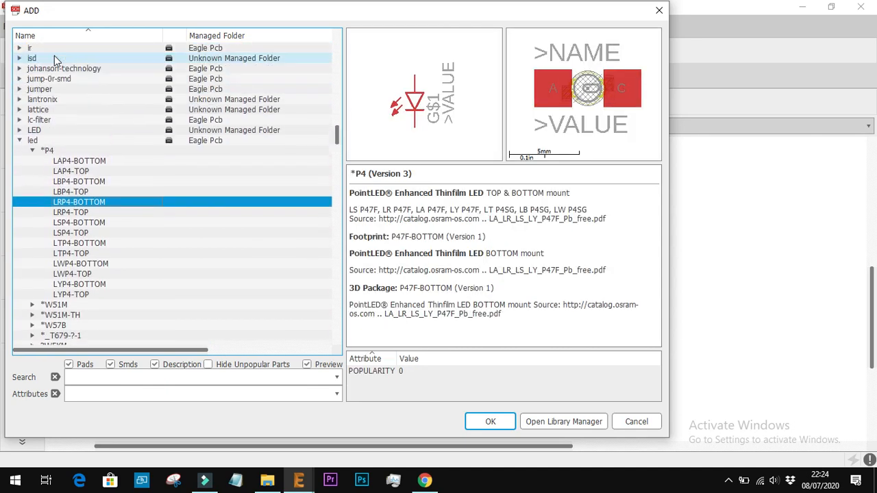
{"action": "left_click", "coordinate": [19, 131]}
{"action": "key", "text": "Down"}
{"action": "key", "text": "Down"}
{"action": "key", "text": "Down"}
{"action": "key", "text": "Down"}
{"action": "key", "text": "Down"}
{"action": "key", "text": "Down"}
{"action": "key", "text": "Down"}
{"action": "key", "text": "Down"}
{"action": "key", "text": "Down"}
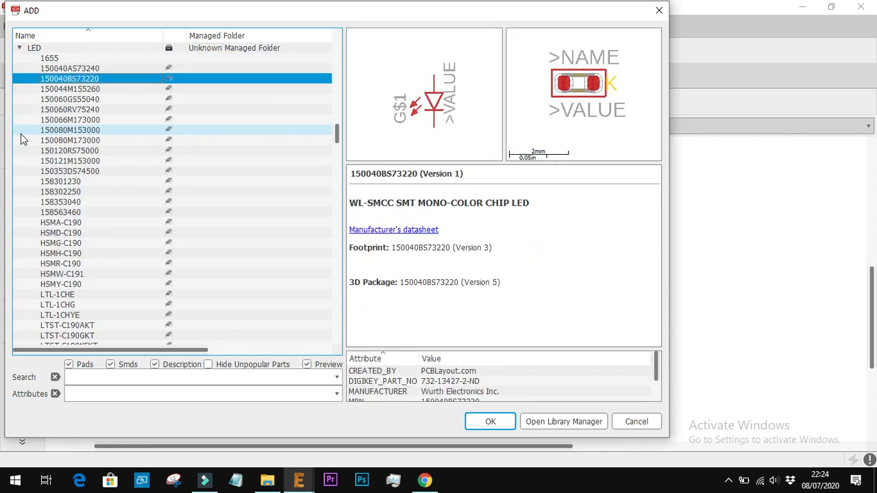
{"action": "key", "text": "Down"}
{"action": "key", "text": "Down"}
{"action": "key", "text": "Down"}
{"action": "key", "text": "Down"}
{"action": "key", "text": "Down"}
{"action": "key", "text": "Down"}
{"action": "key", "text": "Down"}
{"action": "key", "text": "Down"}
{"action": "key", "text": "Down"}
{"action": "key", "text": "Down"}
{"action": "key", "text": "Down"}
{"action": "key", "text": "Down"}
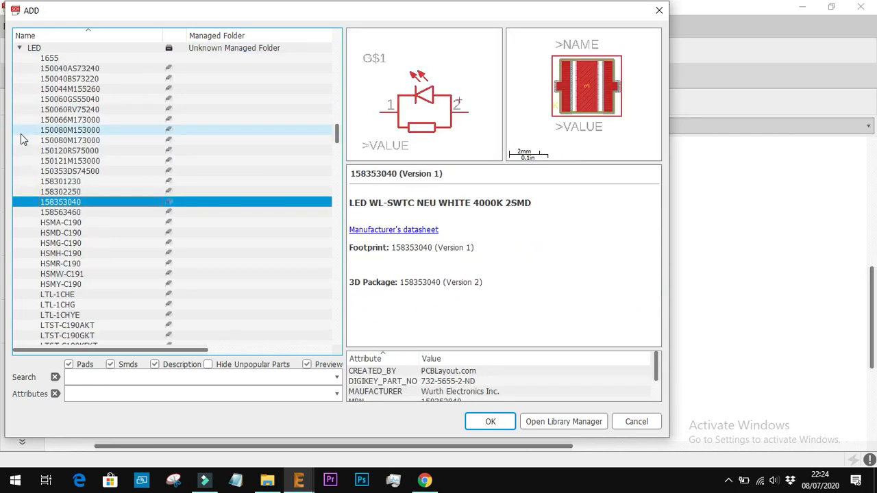
Compare the LTL-1CHG and LTL-1CHYE through-hole LEDs and preview the remaining devices down to LSP4-TOP in the led library
{"action": "key", "text": "Down"}
{"action": "key", "text": "Down"}
{"action": "key", "text": "Down"}
{"action": "key", "text": "Down"}
{"action": "key", "text": "Down"}
{"action": "key", "text": "Down"}
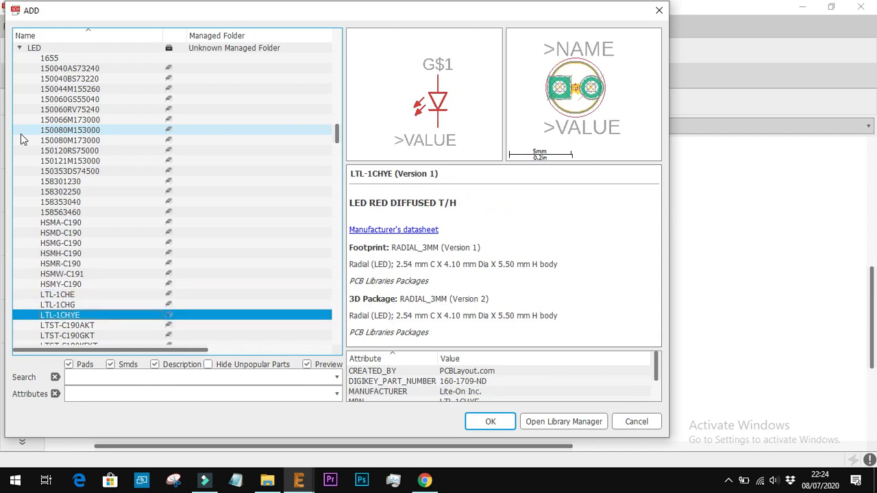
{"action": "key", "text": "Up"}
{"action": "key", "text": "Up"}
{"action": "key", "text": "Down"}
{"action": "key", "text": "Up"}
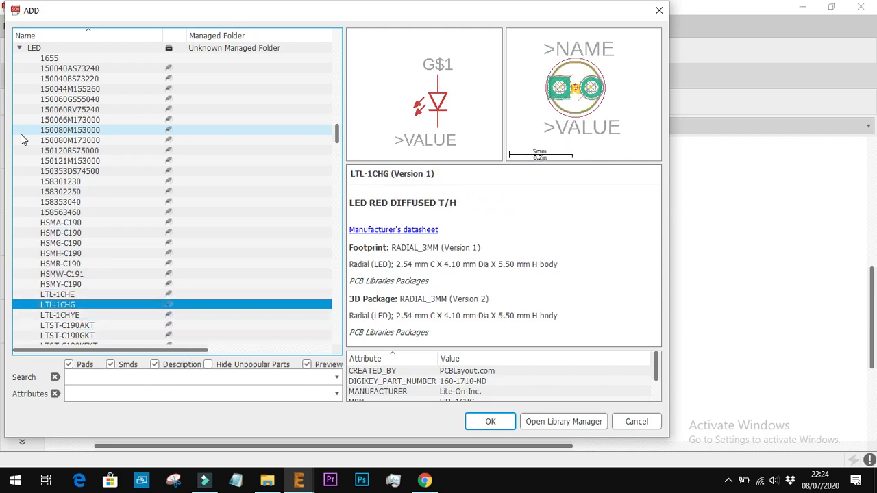
{"action": "key", "text": "Down"}
{"action": "key", "text": "Down"}
{"action": "key", "text": "Up"}
{"action": "key", "text": "Down"}
{"action": "key", "text": "Down"}
{"action": "key", "text": "Down"}
{"action": "key", "text": "Down"}
{"action": "key", "text": "Down"}
{"action": "key", "text": "Down"}
{"action": "key", "text": "Down"}
{"action": "key", "text": "Down"}
{"action": "key", "text": "Down"}
{"action": "key", "text": "Down"}
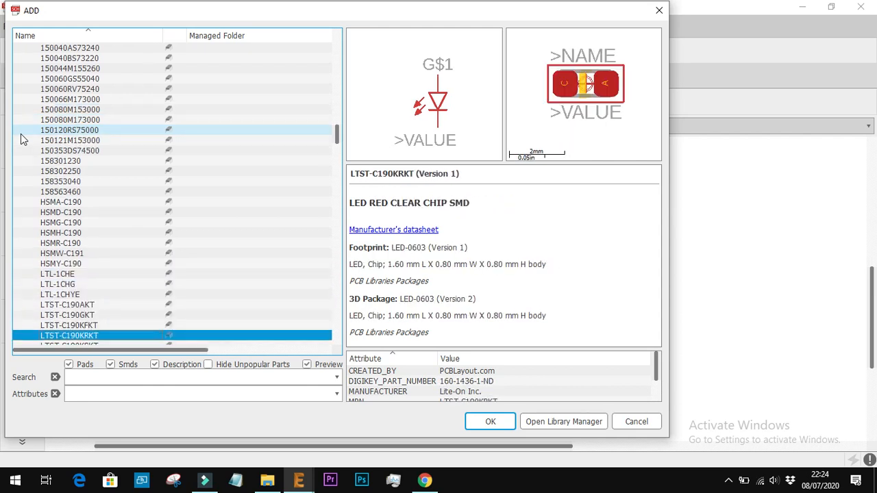
{"action": "key", "text": "Down"}
{"action": "key", "text": "Down"}
{"action": "key", "text": "Down"}
{"action": "key", "text": "Down"}
{"action": "key", "text": "Down"}
{"action": "key", "text": "Down"}
{"action": "key", "text": "Down"}
{"action": "key", "text": "Down"}
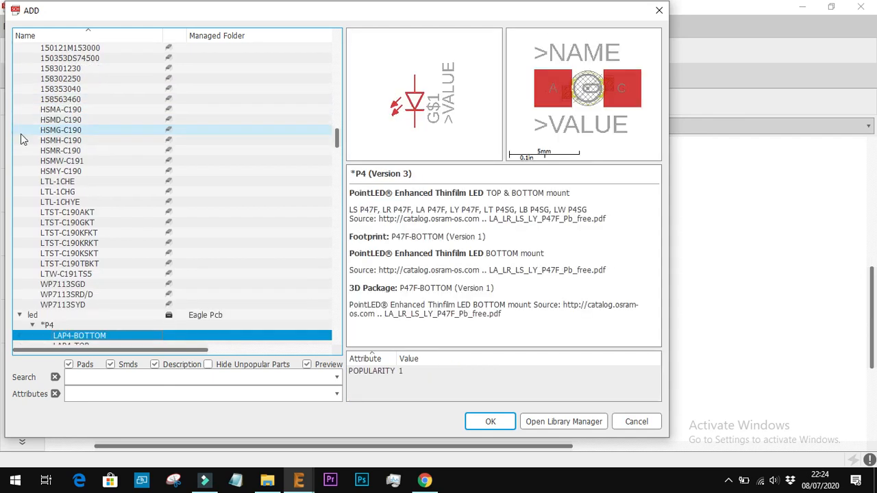
{"action": "key", "text": "Down"}
{"action": "key", "text": "Down"}
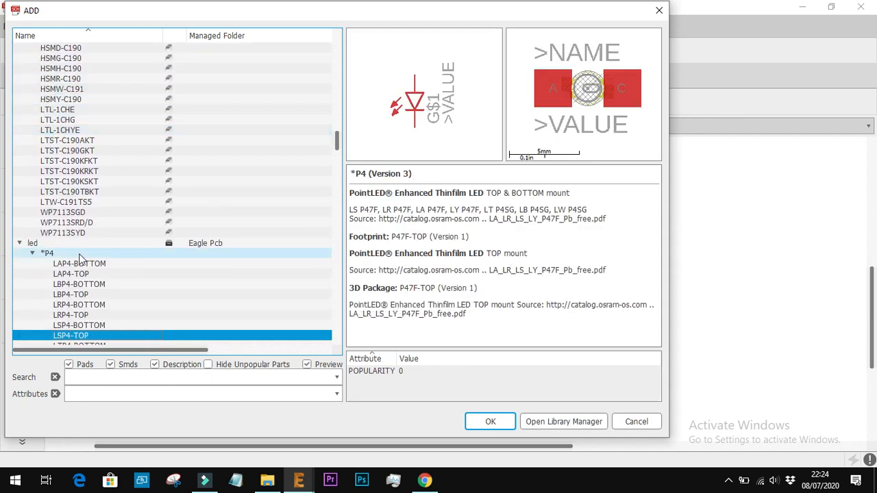
Search the part libraries for "led" and preview the LED device in the adafruit library
{"action": "left_click", "coordinate": [139, 378]}
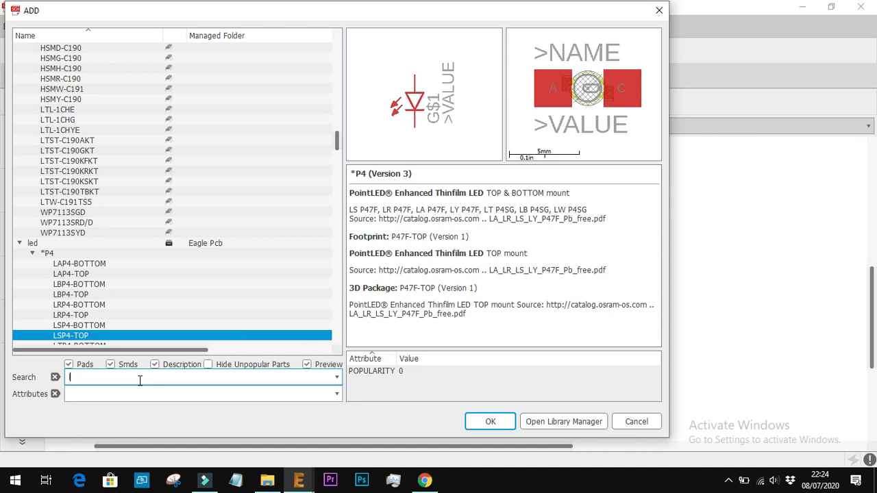
{"action": "key", "text": "Return"}
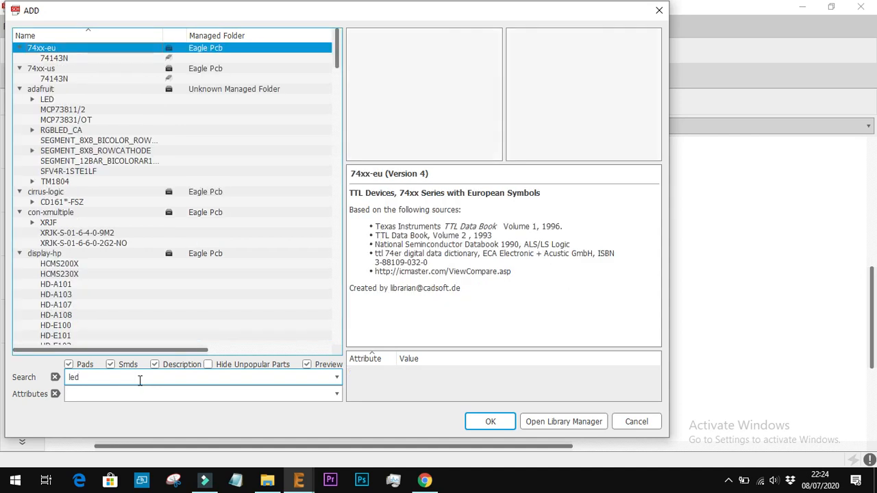
{"action": "key", "text": "Down"}
{"action": "key", "text": "Down"}
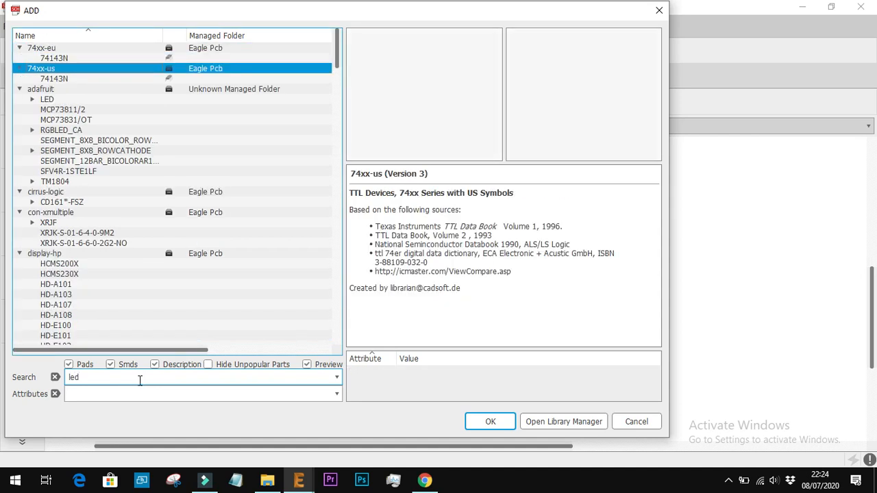
{"action": "key", "text": "Down"}
Expand the adafruit LED device and compare the footprints of its LED3MM and LED5MM variants
{"action": "key", "text": "Down"}
{"action": "key", "text": "Down"}
{"action": "key", "text": "Down"}
{"action": "key", "text": "Up"}
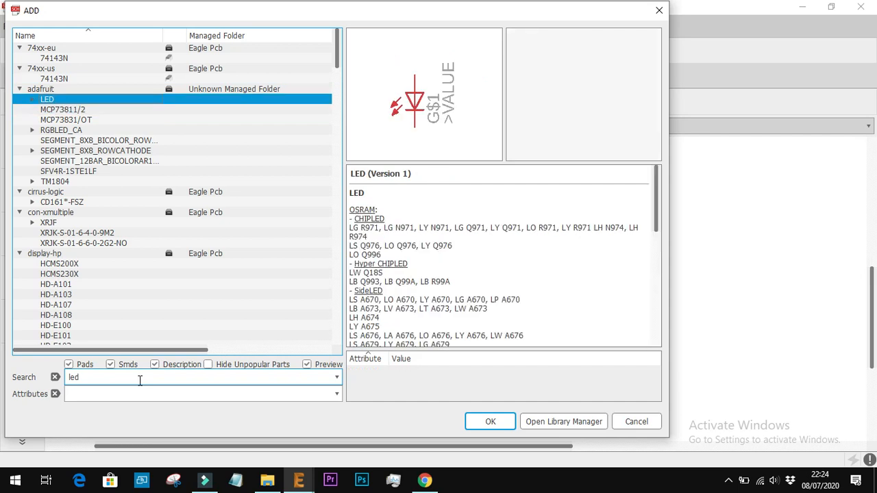
{"action": "key", "text": "Right"}
{"action": "key", "text": "Down"}
{"action": "key", "text": "Down"}
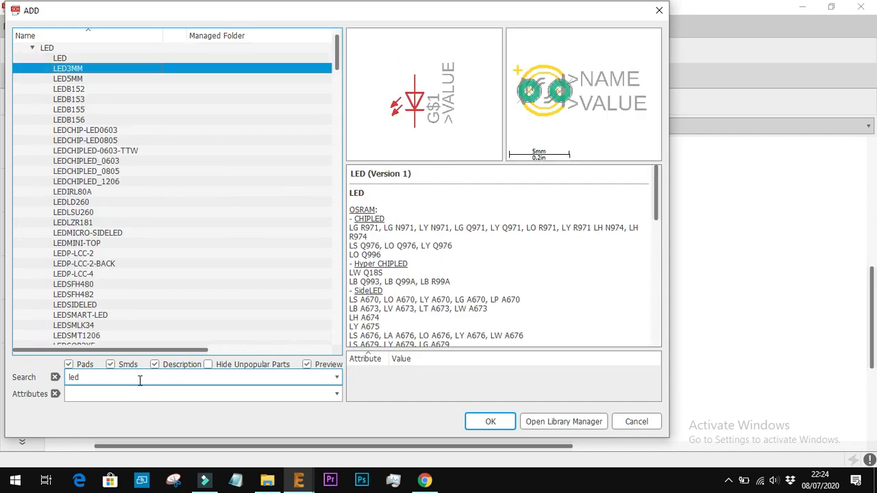
{"action": "key", "text": "Down"}
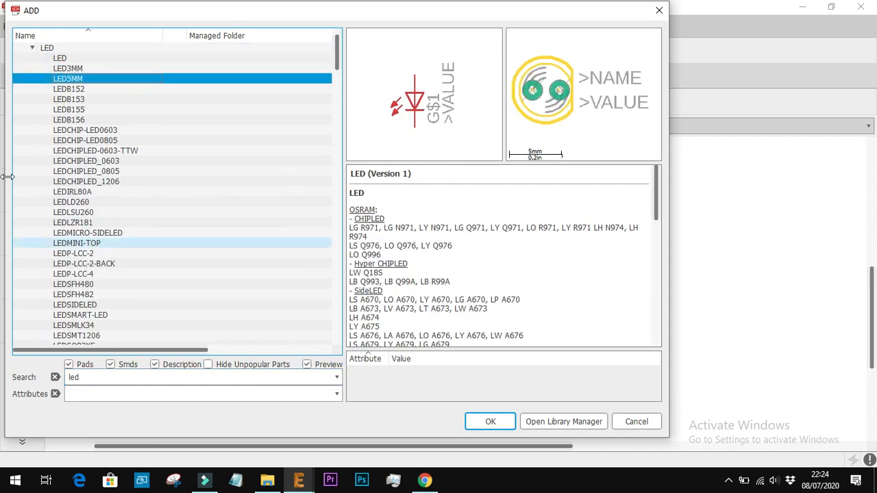
{"action": "left_click", "coordinate": [87, 69]}
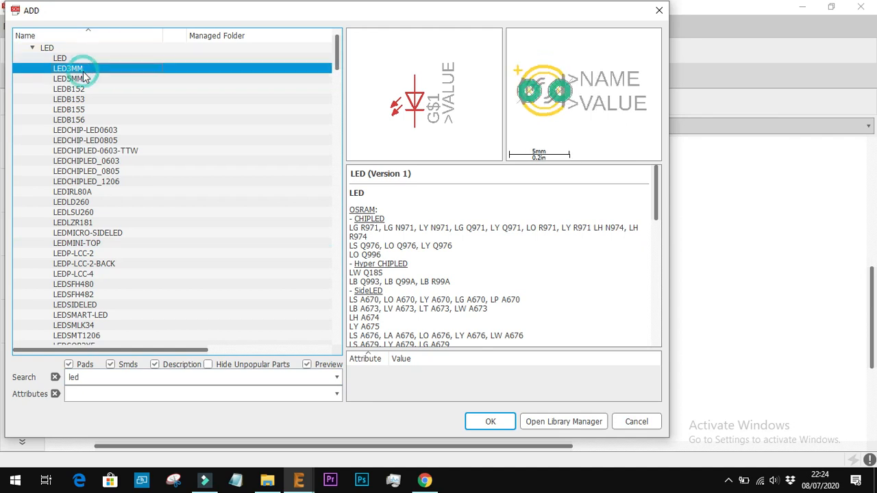
{"action": "left_click", "coordinate": [83, 80]}
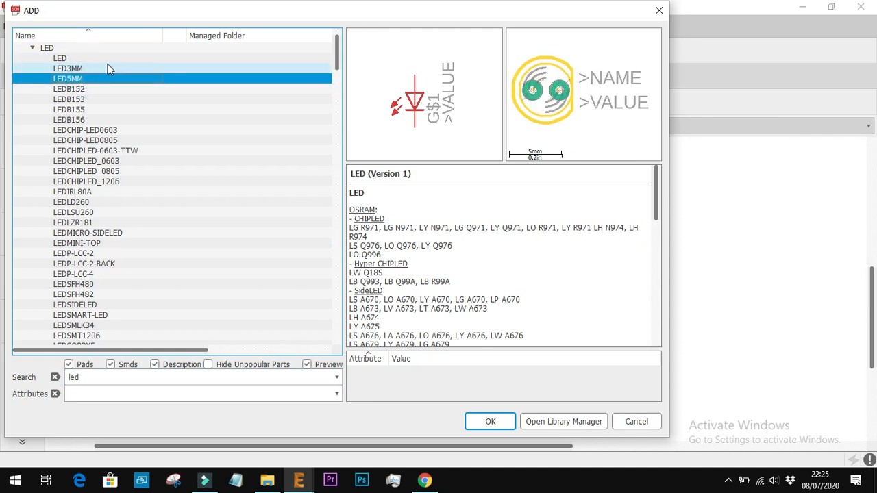
{"action": "left_click", "coordinate": [108, 69]}
{"action": "left_click", "coordinate": [94, 80]}
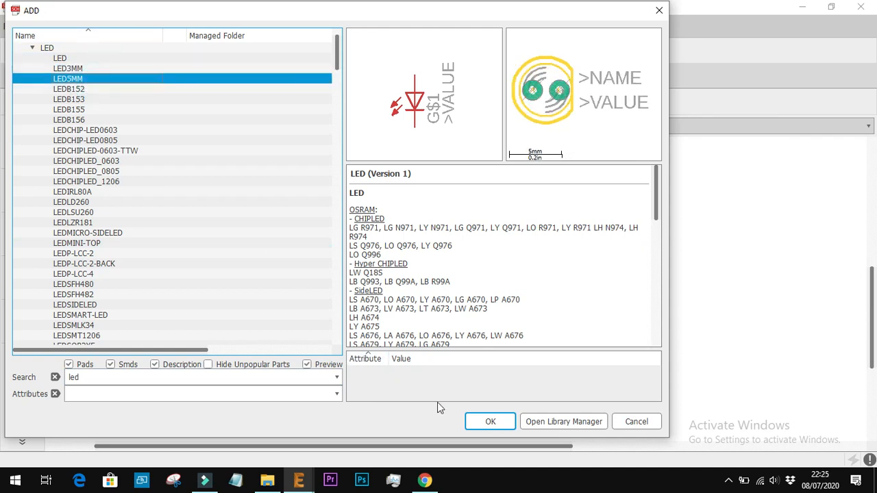
Switch to Chrome and search Google for "perbedaan led 3mm dan 5mm" in the elco search tab
{"action": "left_click", "coordinate": [424, 480]}
{"action": "left_click", "coordinate": [507, 12]}
{"action": "left_click", "coordinate": [495, 32]}
{"action": "type", "text": "led 3"}
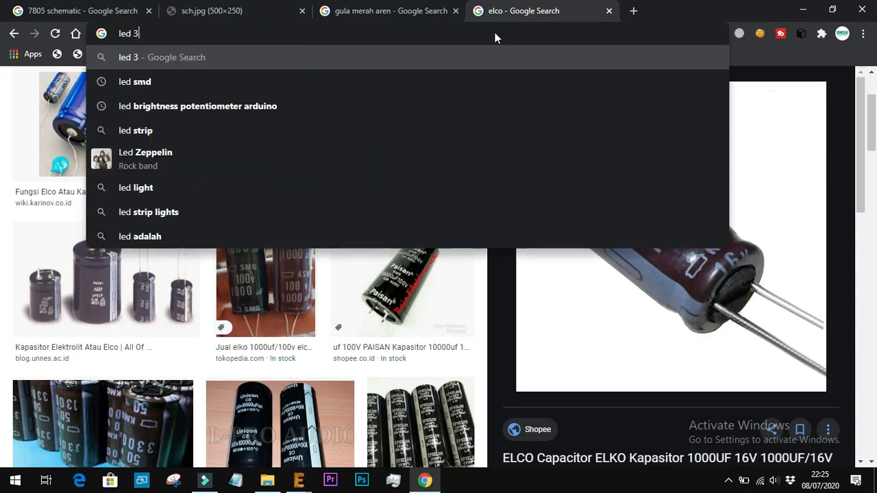
{"action": "type", "text": "mm "}
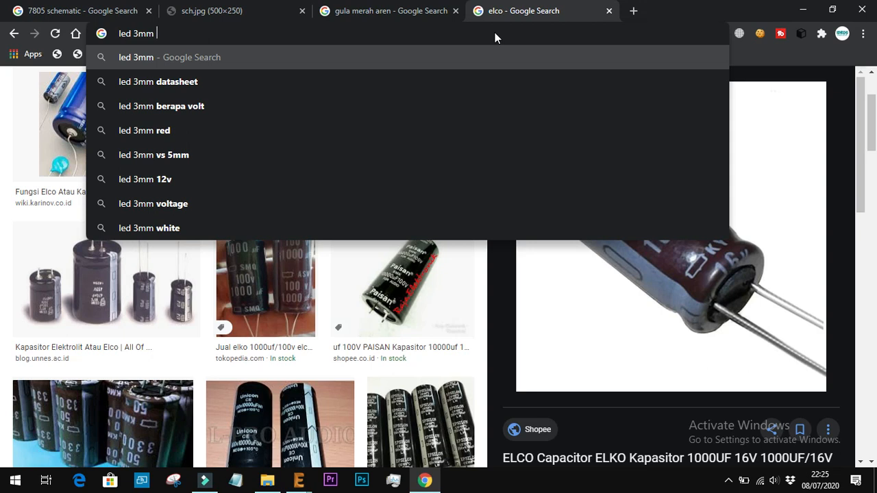
{"action": "type", "text": "dan"}
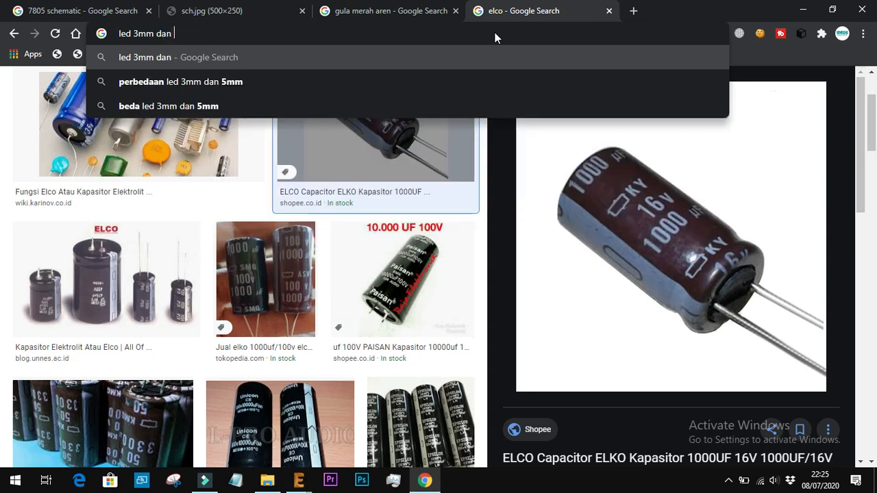
{"action": "key", "text": "Down"}
{"action": "key", "text": "Return"}
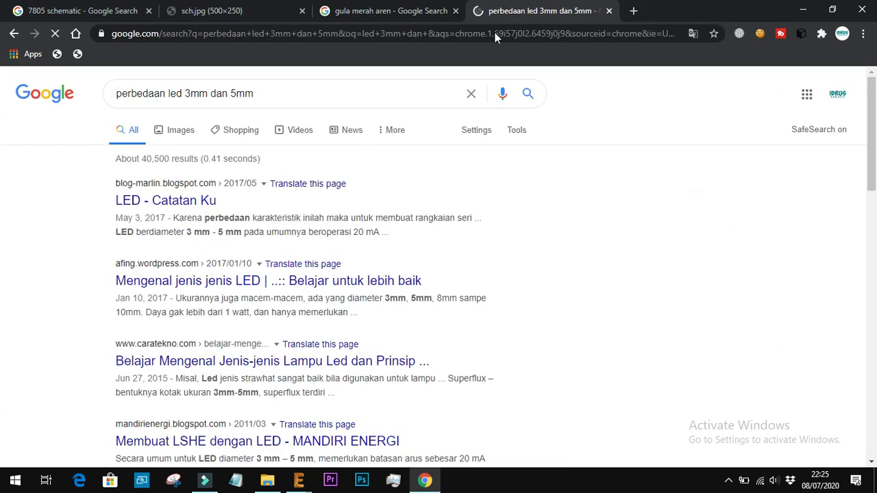
Show the image results and open a red 5 mm LED picture followed by the Tokopedia red 3 mm LED picture
{"action": "left_click", "coordinate": [180, 130]}
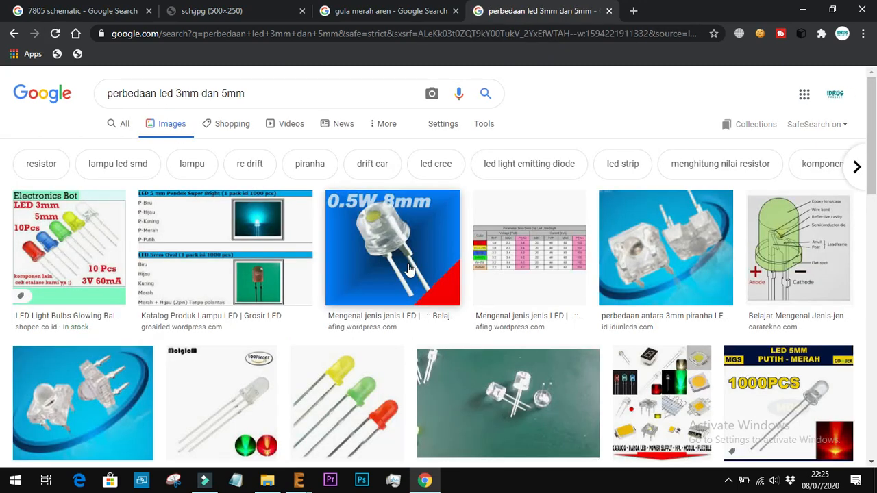
{"action": "scroll", "coordinate": [421, 377], "scroll_direction": "down", "scroll_amount": 5}
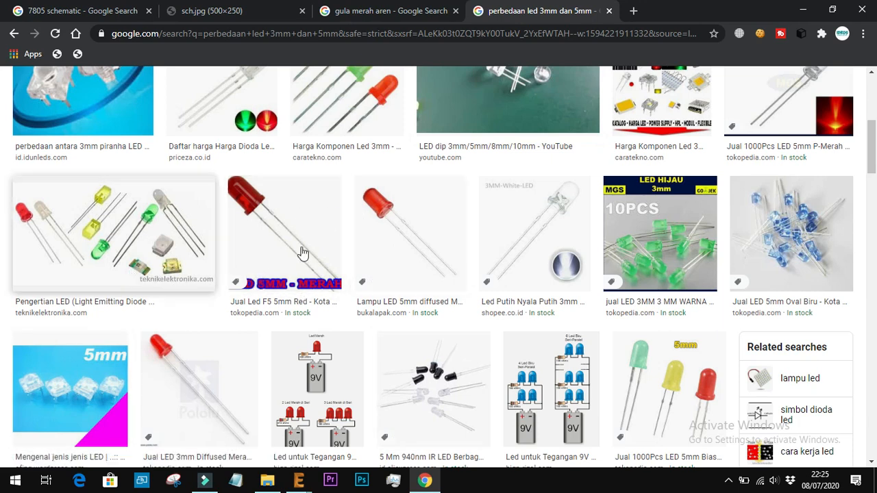
{"action": "left_click", "coordinate": [269, 228]}
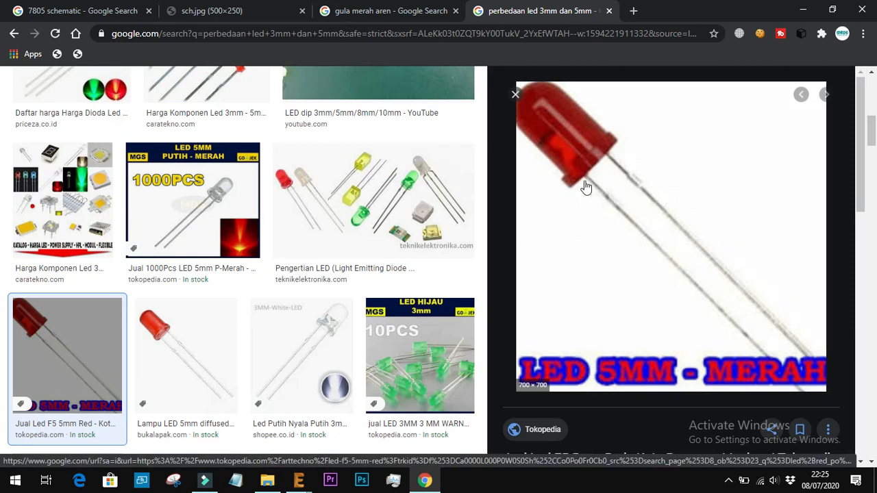
{"action": "scroll", "coordinate": [154, 319], "scroll_direction": "down", "scroll_amount": 3}
{"action": "scroll", "coordinate": [154, 320], "scroll_direction": "down", "scroll_amount": 1}
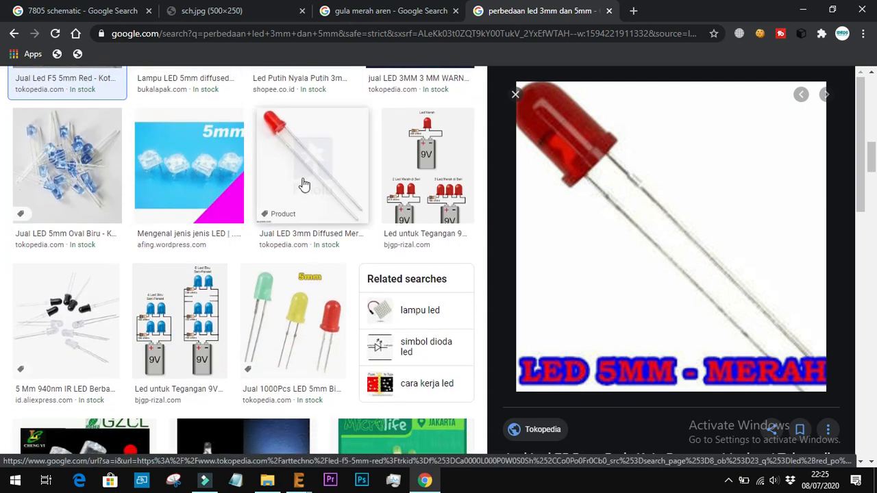
{"action": "left_click", "coordinate": [305, 185]}
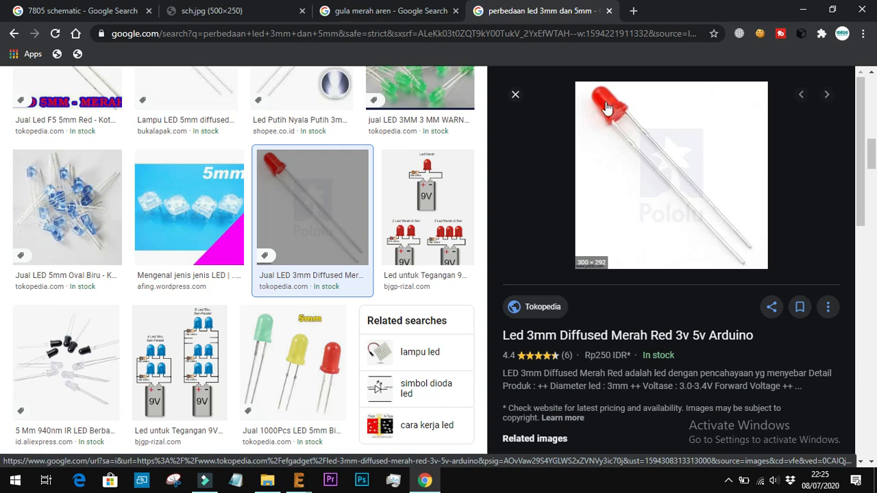
Compare the Bukalapak 5 mm diffused red LED picture with the Tokopedia 3 mm one
{"action": "scroll", "coordinate": [336, 157], "scroll_direction": "up", "scroll_amount": 4}
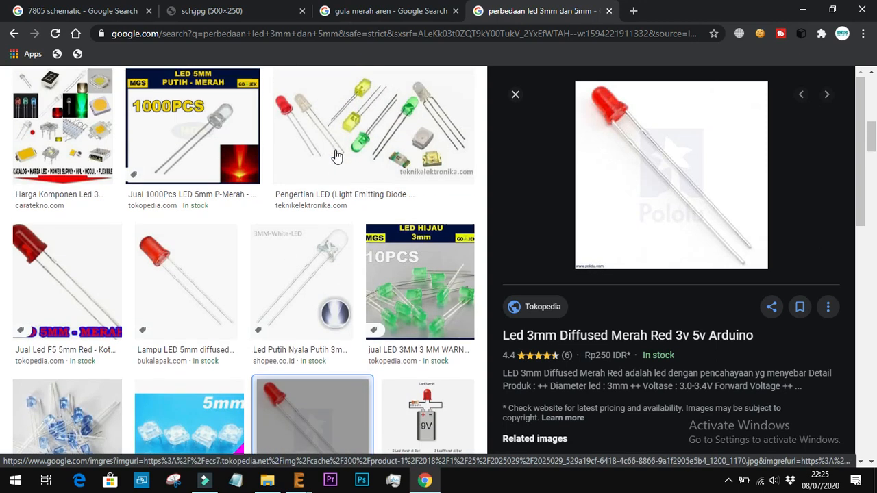
{"action": "left_click", "coordinate": [145, 265]}
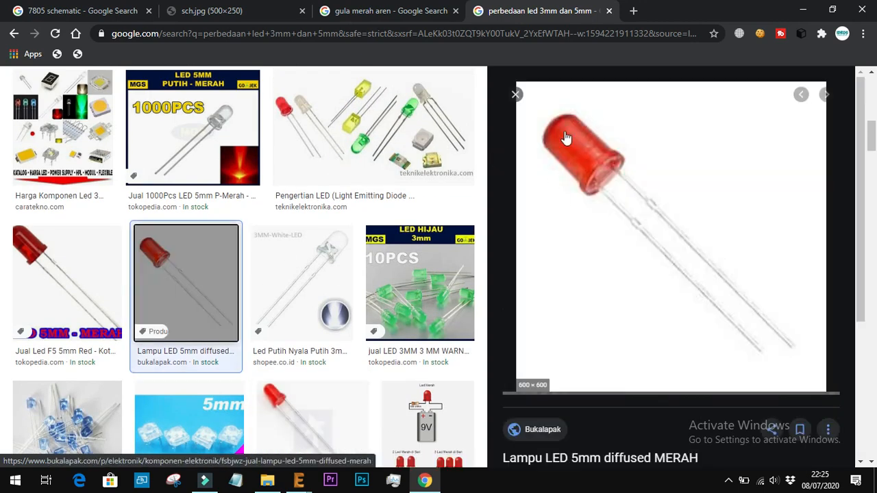
{"action": "scroll", "coordinate": [372, 274], "scroll_direction": "down", "scroll_amount": 2}
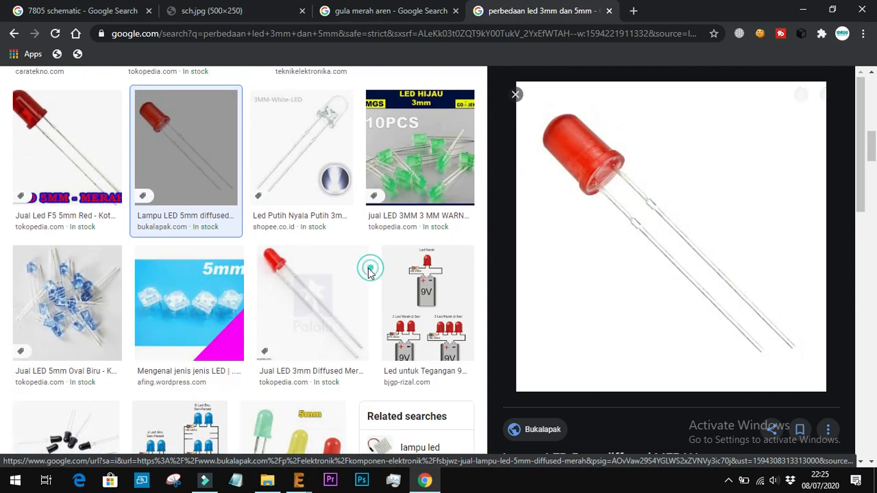
{"action": "left_click", "coordinate": [327, 289]}
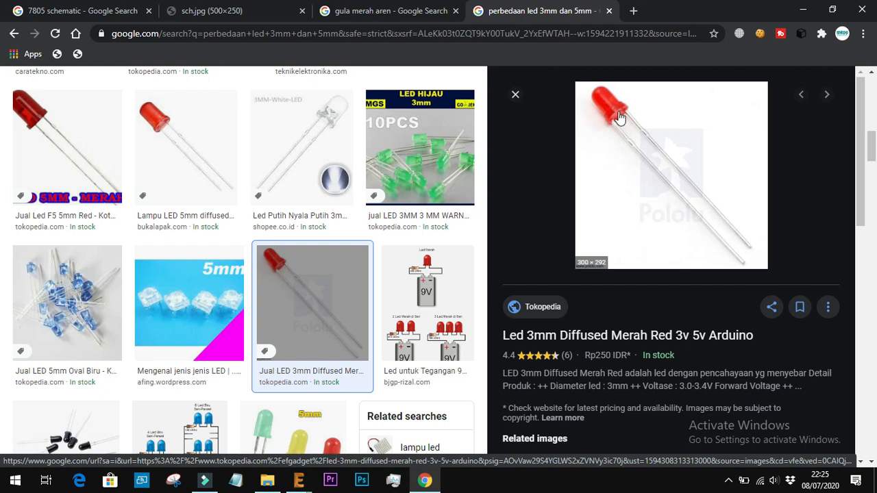
Return to EAGLE and place an LED5MM from the adafruit library to the right of capacitor C2
{"action": "left_click", "coordinate": [424, 481]}
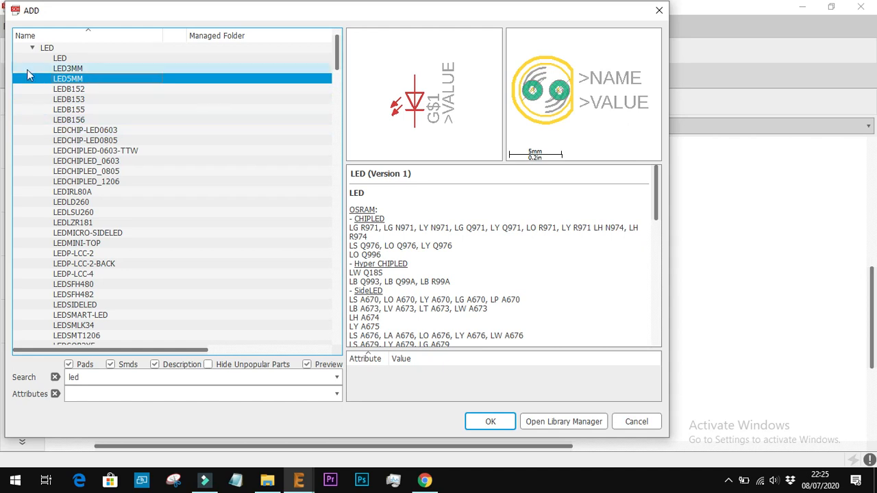
{"action": "left_click", "coordinate": [59, 69]}
{"action": "double_click", "coordinate": [61, 78]}
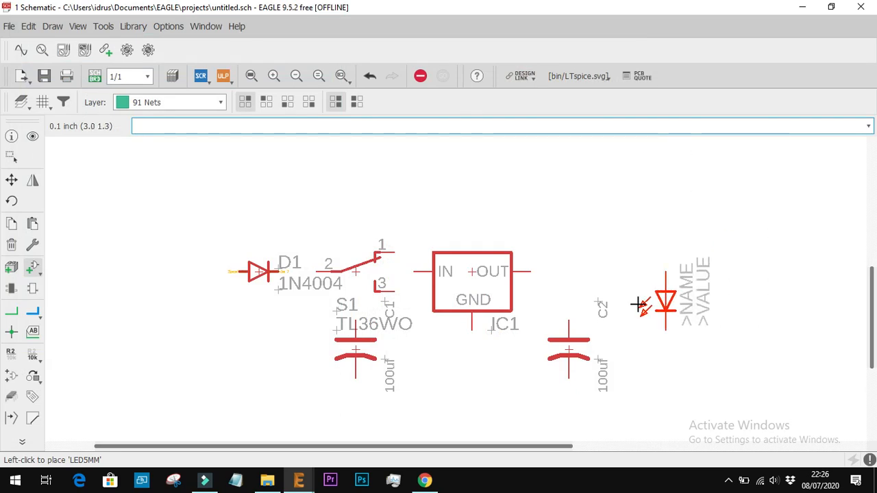
{"action": "left_click", "coordinate": [646, 302]}
Switch to Chrome to check the sch.jpg reference schematic for the part that follows the LED, and return to the EAGLE schematic
{"action": "left_click", "coordinate": [423, 482]}
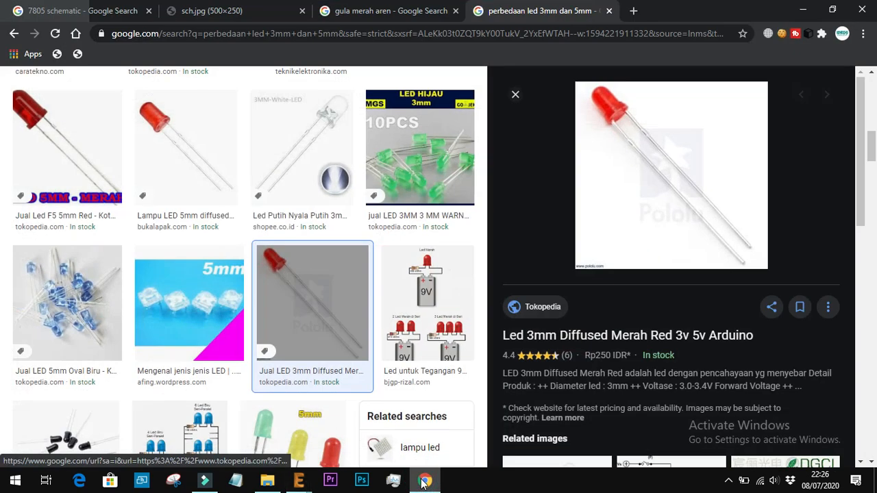
{"action": "left_click", "coordinate": [216, 10]}
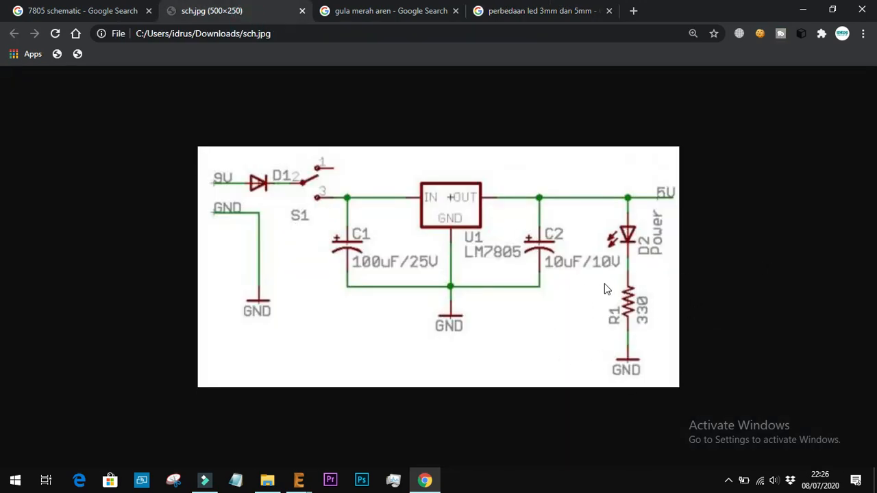
{"action": "left_click", "coordinate": [298, 480]}
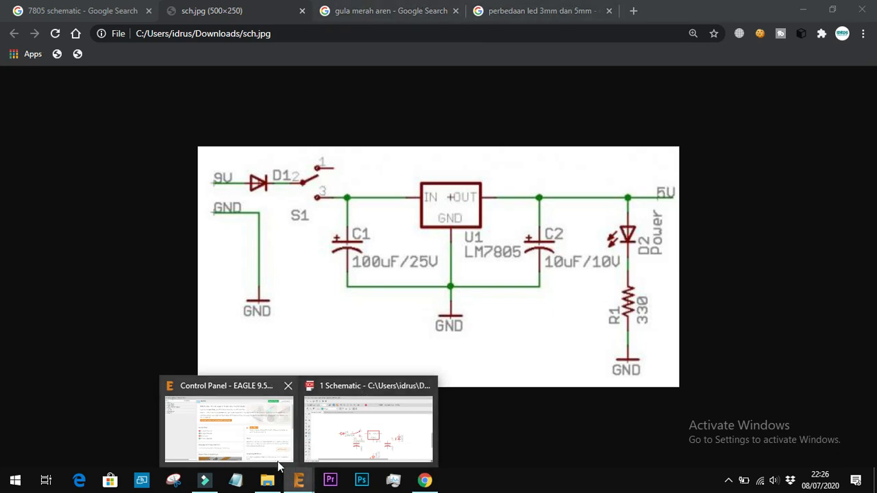
{"action": "left_click", "coordinate": [402, 438]}
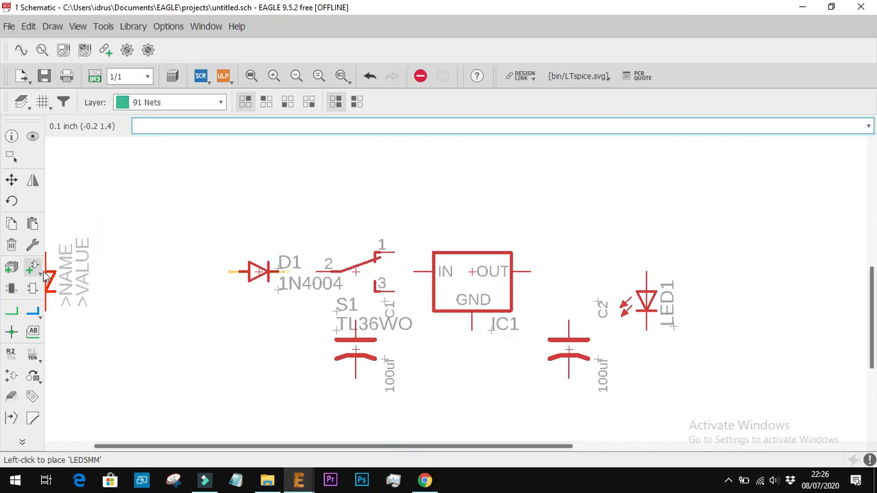
Start adding another part and search the libraries for "resistor"
{"action": "left_click", "coordinate": [32, 269]}
{"action": "scroll", "coordinate": [166, 215], "scroll_direction": "up", "scroll_amount": 2}
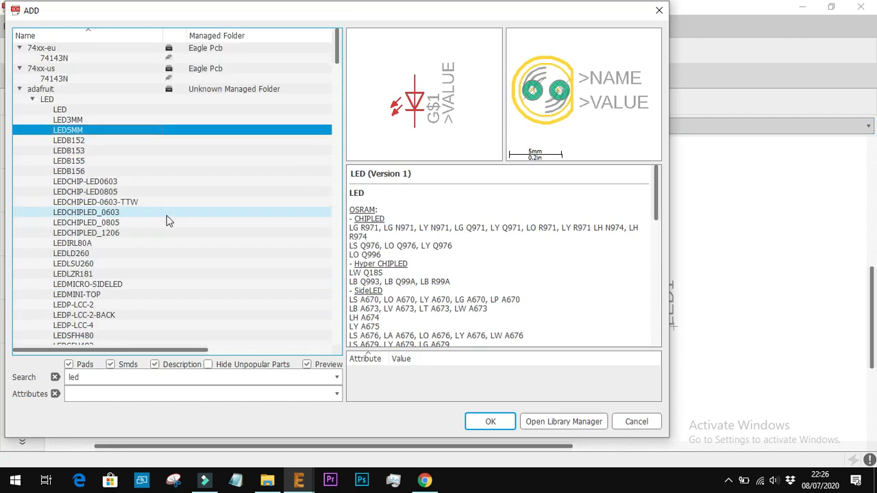
{"action": "left_click_drag", "start_coordinate": [130, 376], "coordinate": [28, 368]}
{"action": "type", "text": "resistor"}
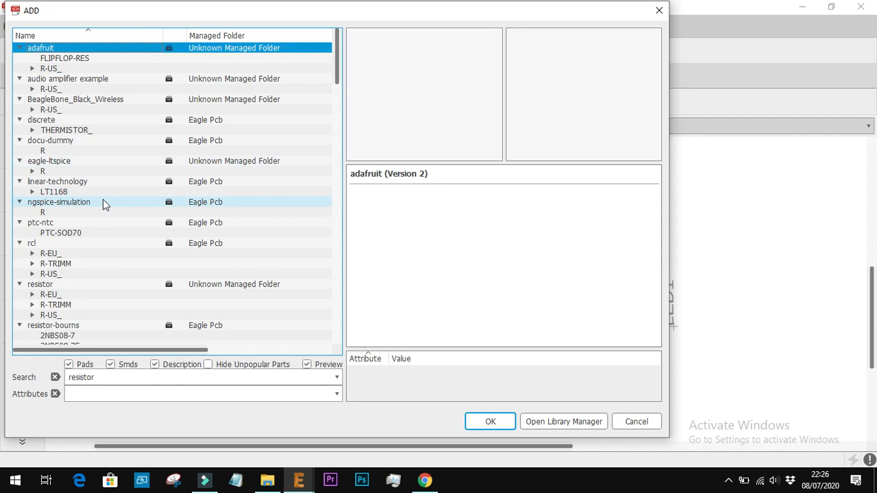
{"action": "scroll", "coordinate": [102, 203], "scroll_direction": "down", "scroll_amount": 1}
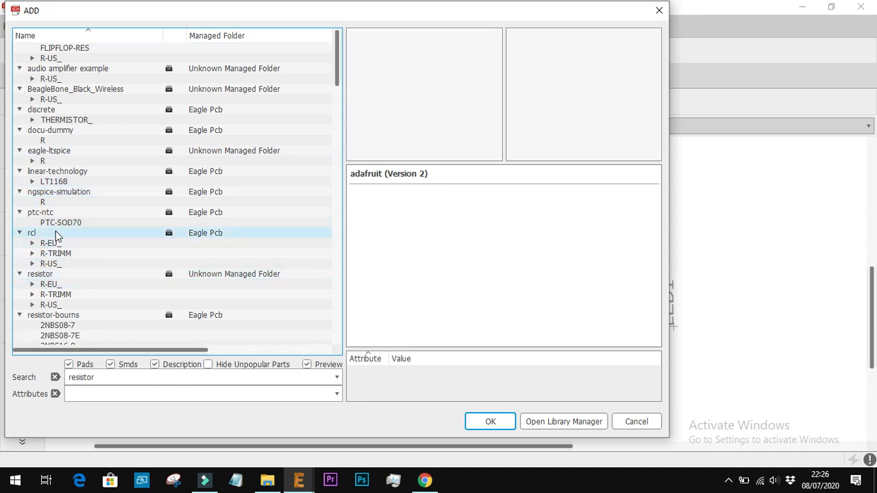
Preview the ngspice-simulation R and PTC-SOD70 parts, and pick R-EU_0204/7 from the resistor library for placement
{"action": "left_click", "coordinate": [77, 201]}
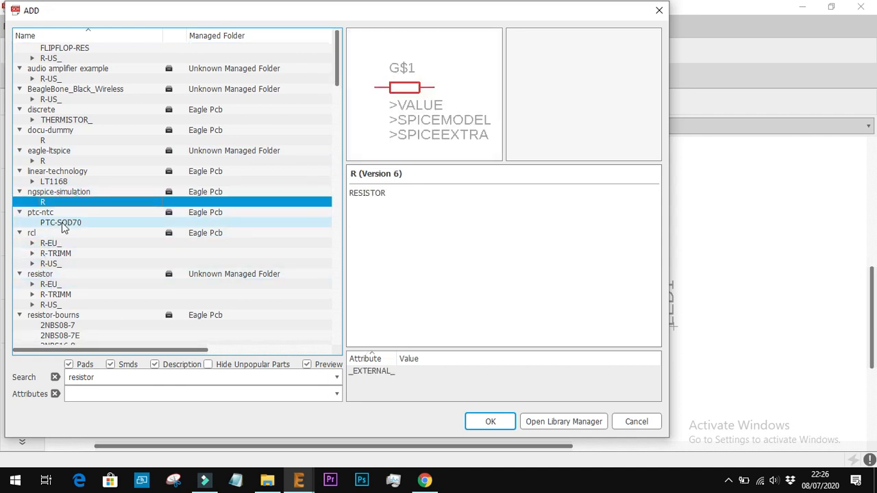
{"action": "left_click", "coordinate": [62, 226]}
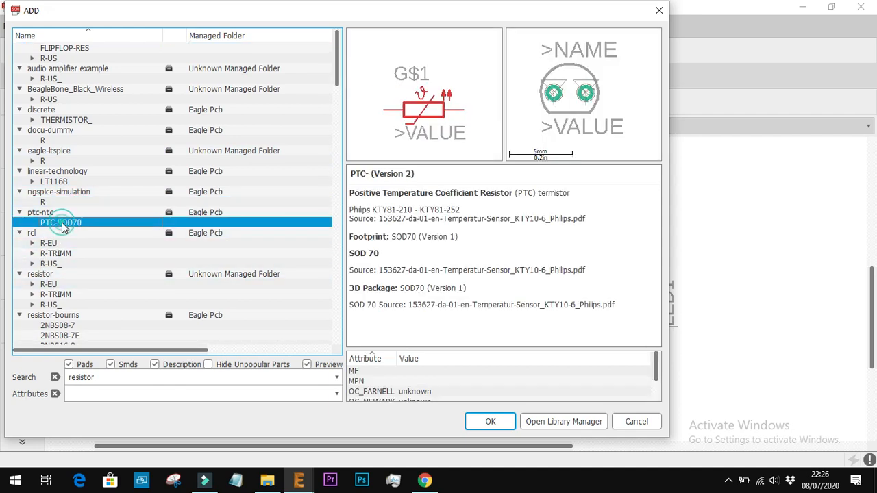
{"action": "left_click", "coordinate": [34, 283]}
{"action": "left_click", "coordinate": [190, 174]}
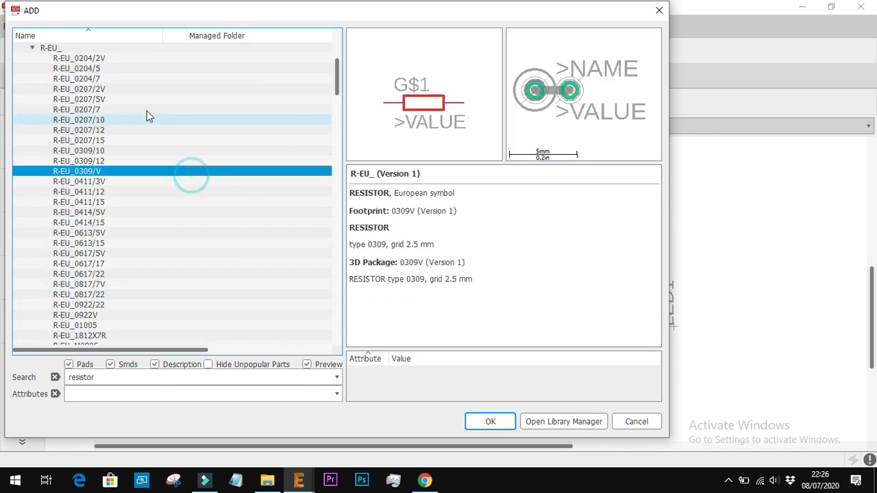
{"action": "left_click", "coordinate": [121, 78]}
{"action": "double_click", "coordinate": [120, 78]}
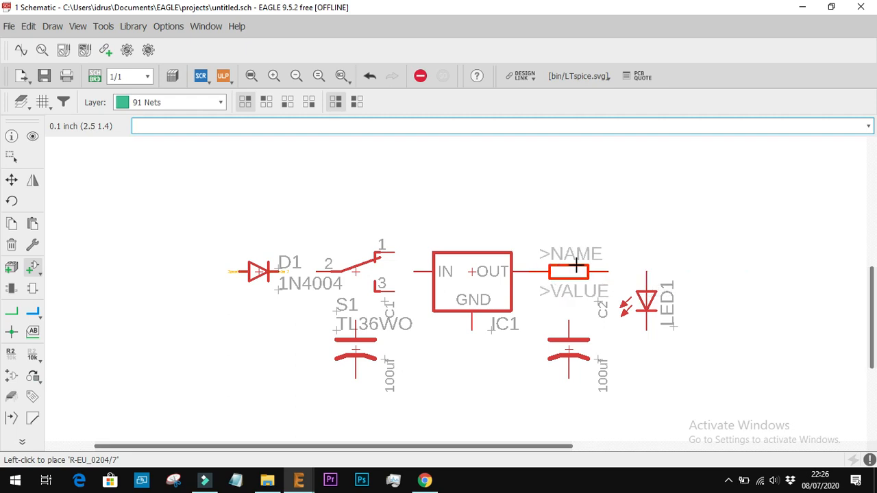
Check the symbol of resistor R1 in the sch.jpg reference in Chrome and return to the EAGLE schematic
{"action": "left_click", "coordinate": [425, 480]}
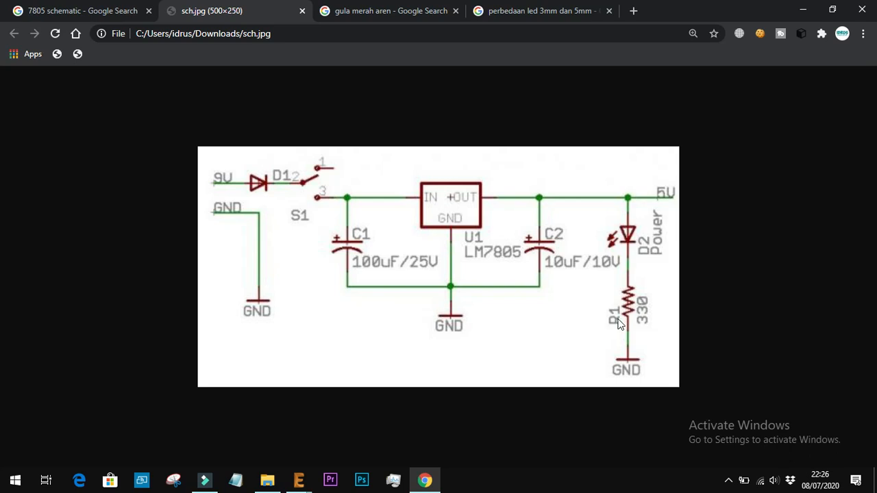
{"action": "left_click", "coordinate": [298, 481]}
{"action": "left_click", "coordinate": [367, 428]}
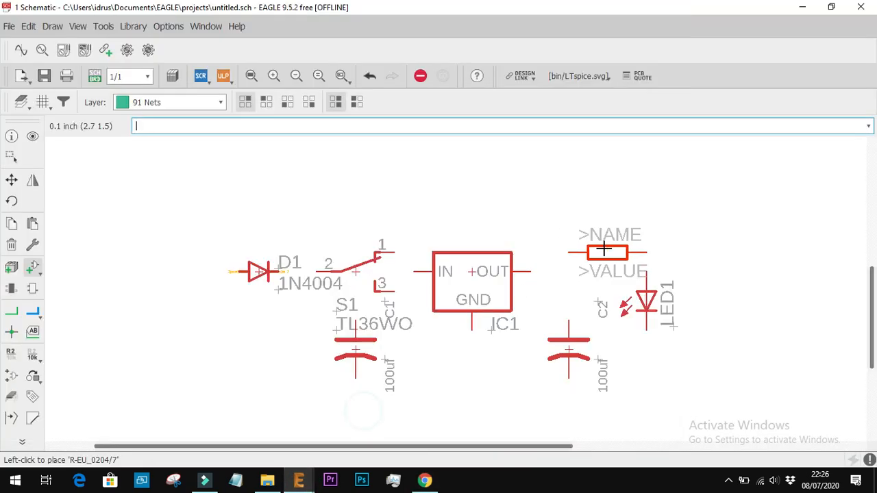
Go back to the resistor search results and browse the R-EU_ variants and neighbouring libraries for another resistor
{"action": "left_click", "coordinate": [33, 268]}
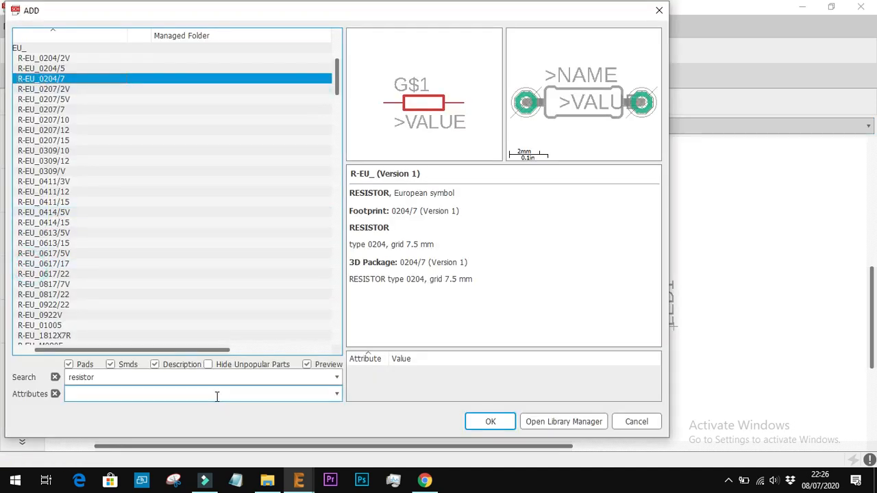
{"action": "left_click_drag", "start_coordinate": [145, 348], "coordinate": [82, 363]}
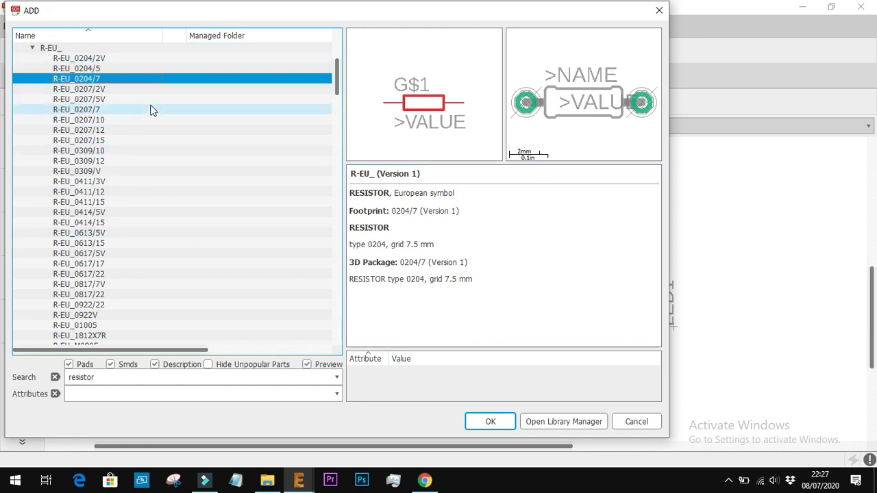
{"action": "scroll", "coordinate": [139, 150], "scroll_direction": "up", "scroll_amount": 3}
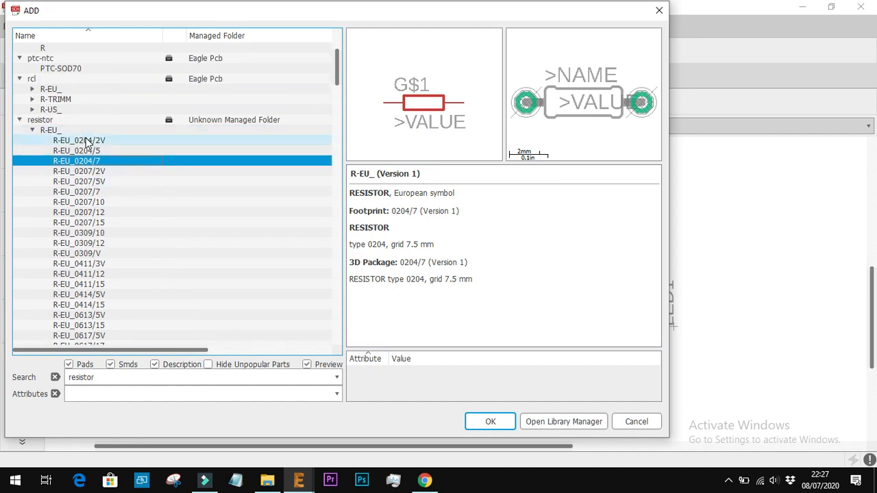
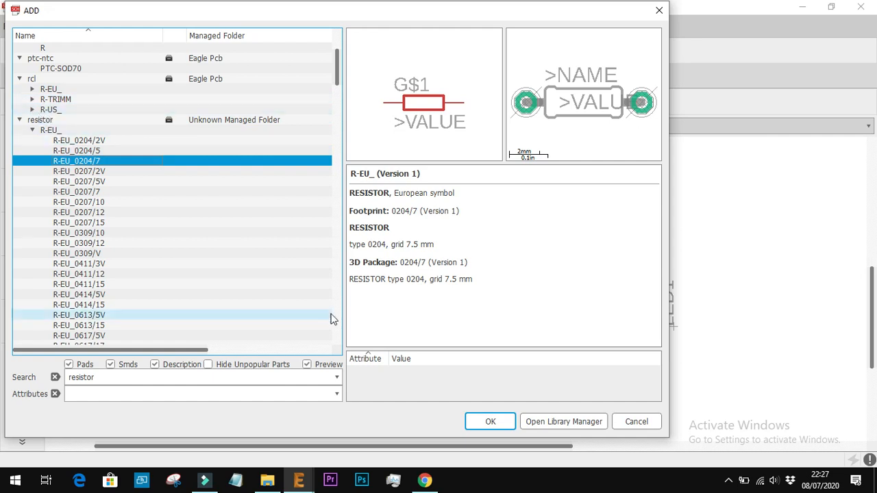
Check the symbol of R1 in the sch.jpg reference in Chrome, return to EAGLE and choose R-US_0204/7 from the rcl library for placement
{"action": "left_click", "coordinate": [425, 479]}
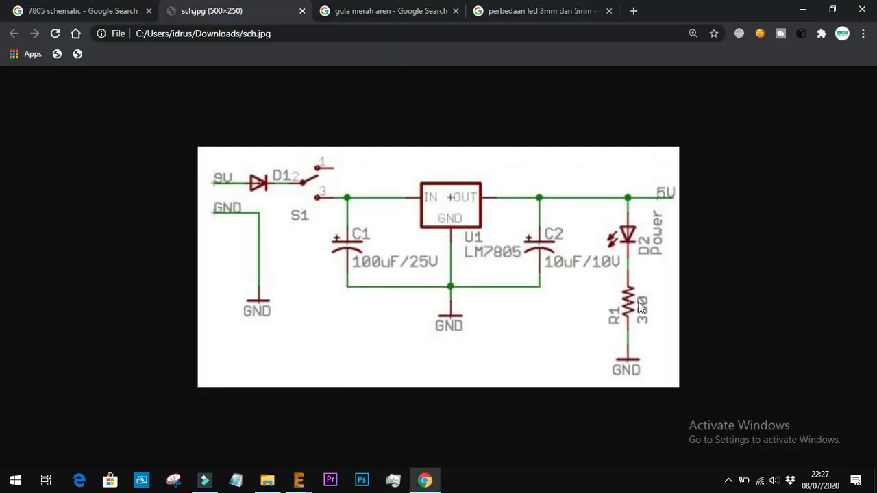
{"action": "mouse_move", "coordinate": [299, 480]}
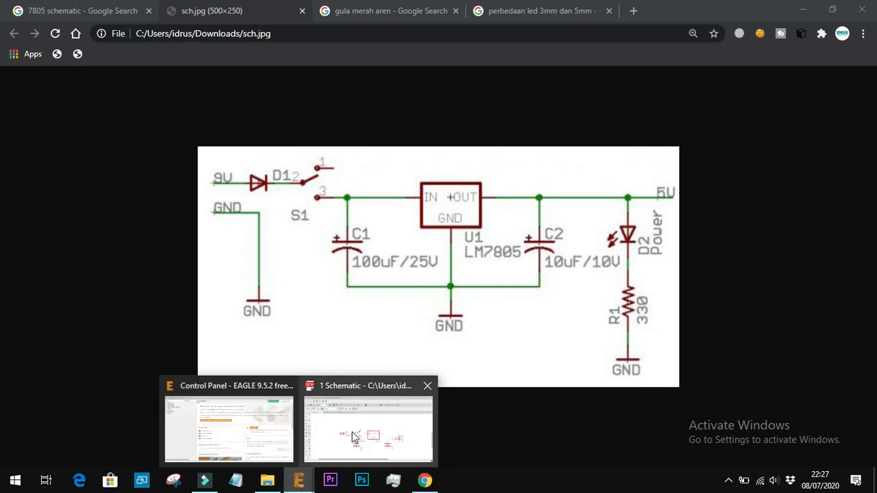
{"action": "mouse_move", "coordinate": [270, 466]}
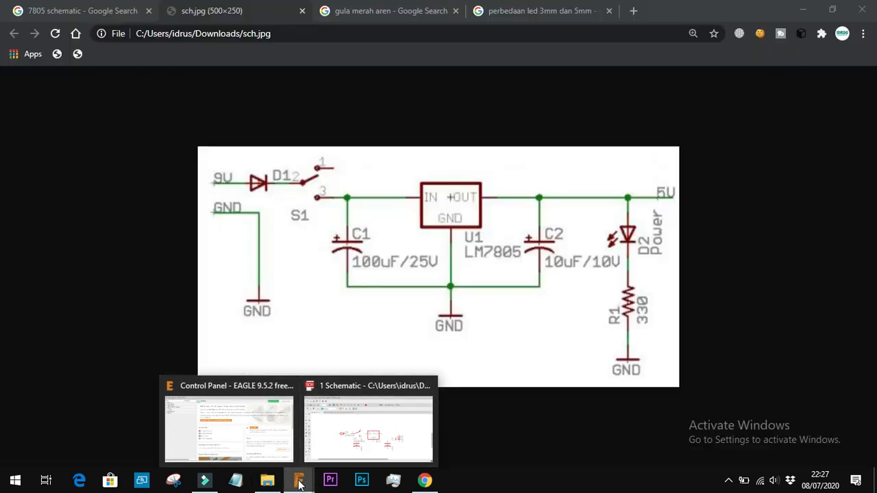
{"action": "left_click", "coordinate": [339, 447]}
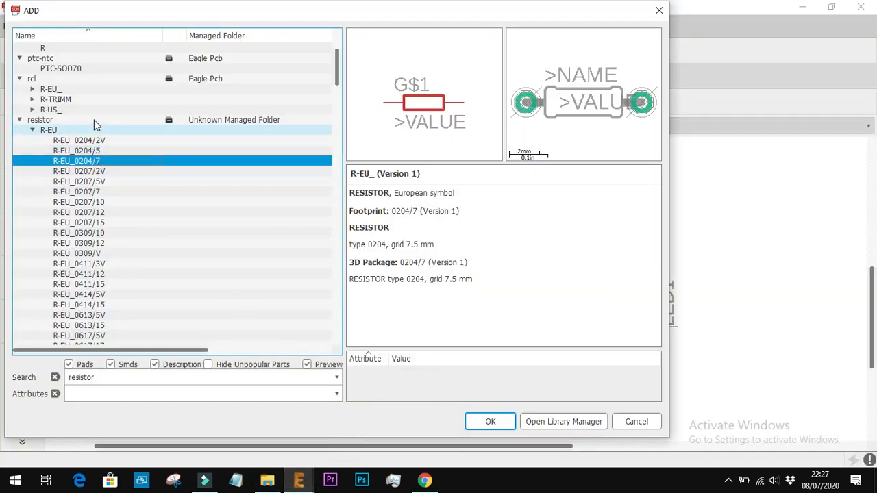
{"action": "left_click", "coordinate": [32, 110]}
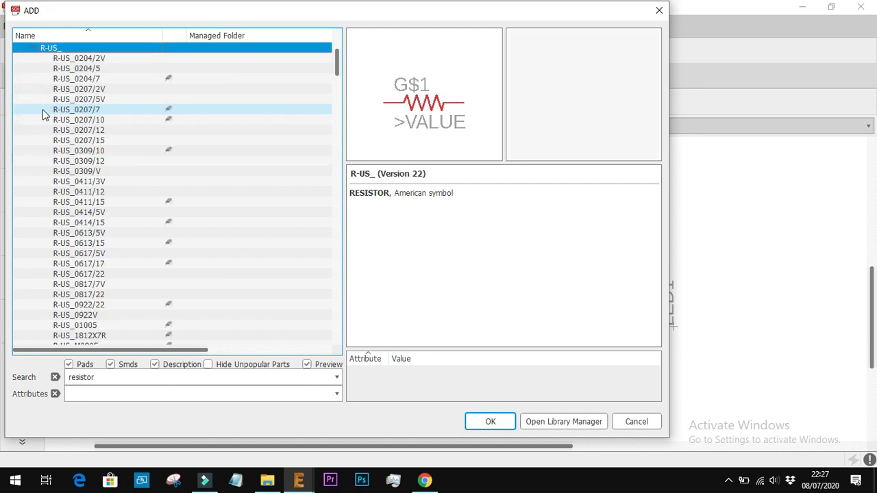
{"action": "left_click", "coordinate": [96, 79]}
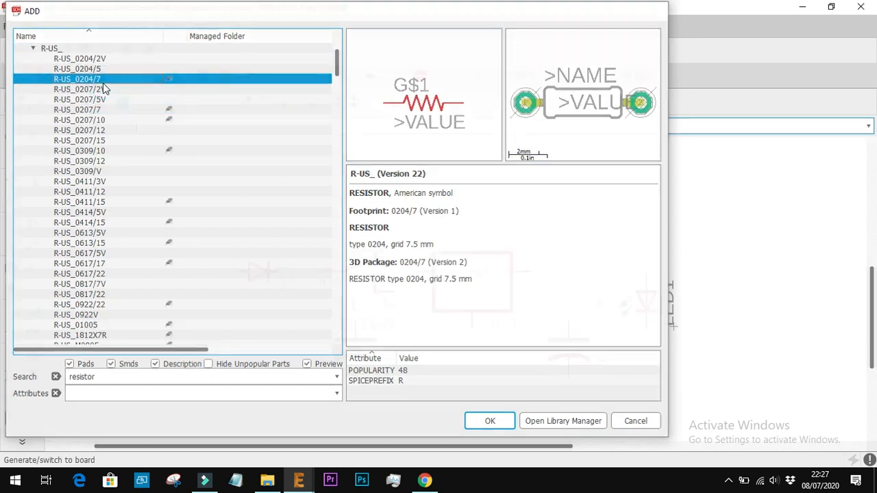
{"action": "double_click", "coordinate": [102, 83]}
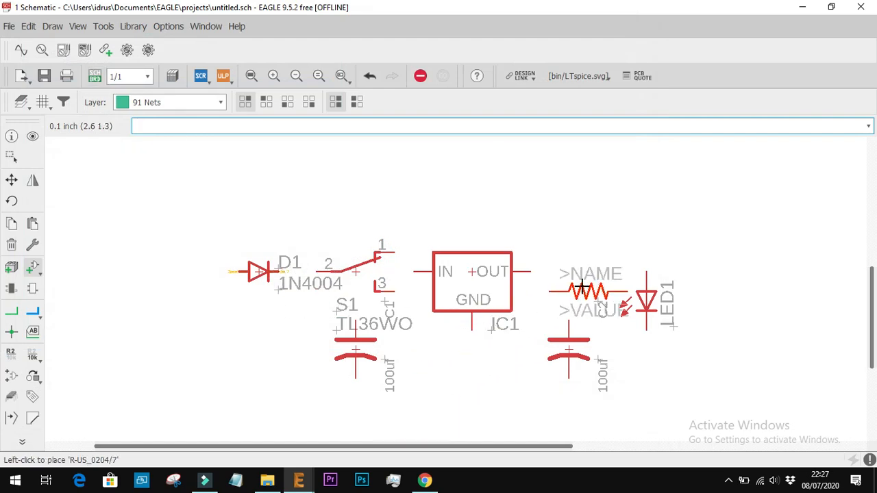
Compare with R1's position in the sch.jpg reference and place the R-US_0204/7 resistor vertically below LED1
{"action": "left_click", "coordinate": [425, 481]}
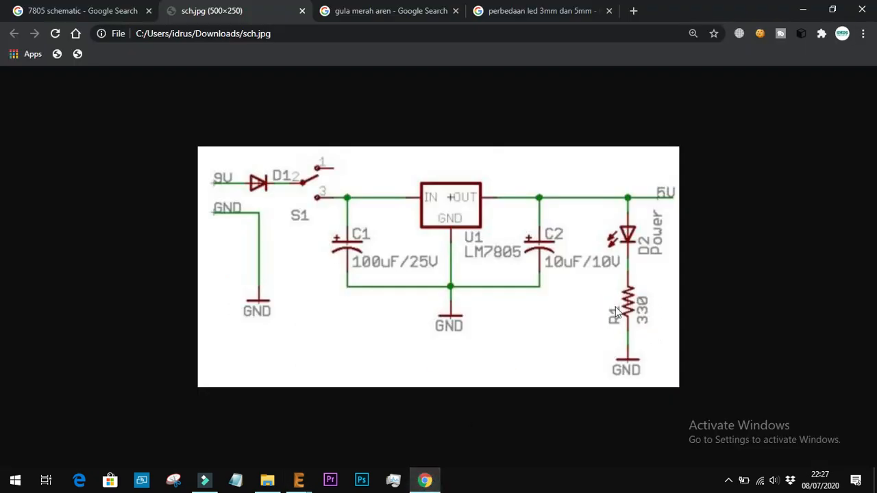
{"action": "mouse_move", "coordinate": [299, 481]}
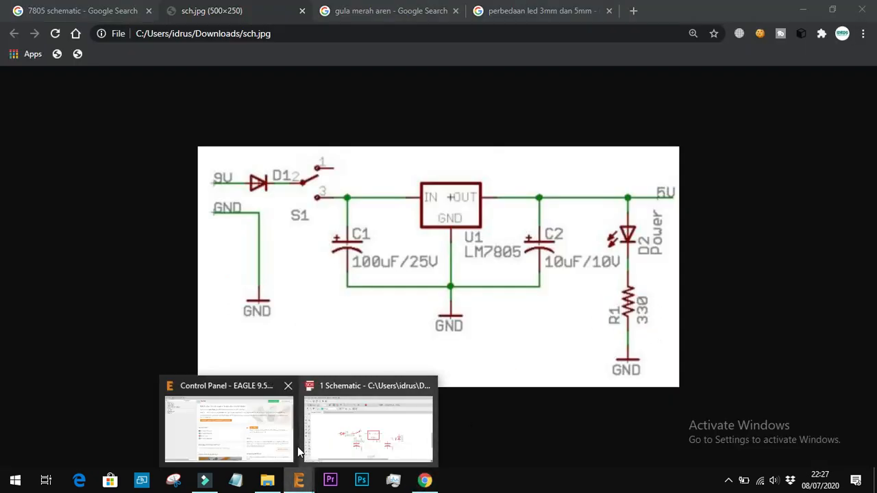
{"action": "left_click", "coordinate": [365, 448]}
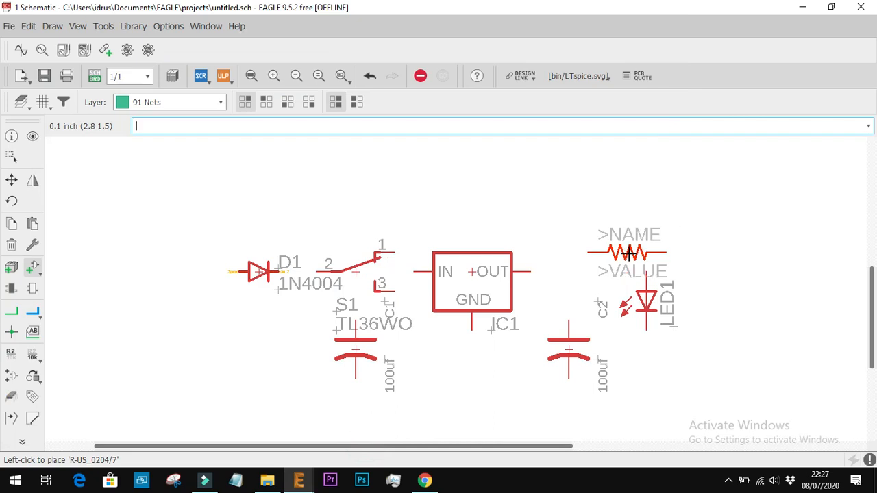
{"action": "right_click", "coordinate": [651, 370]}
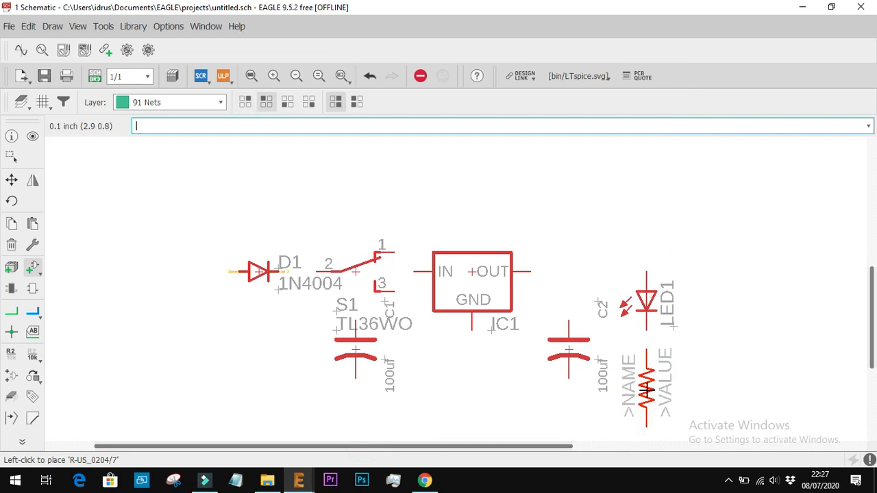
{"action": "left_click", "coordinate": [646, 389]}
{"action": "scroll", "coordinate": [473, 341], "scroll_direction": "down", "scroll_amount": 3}
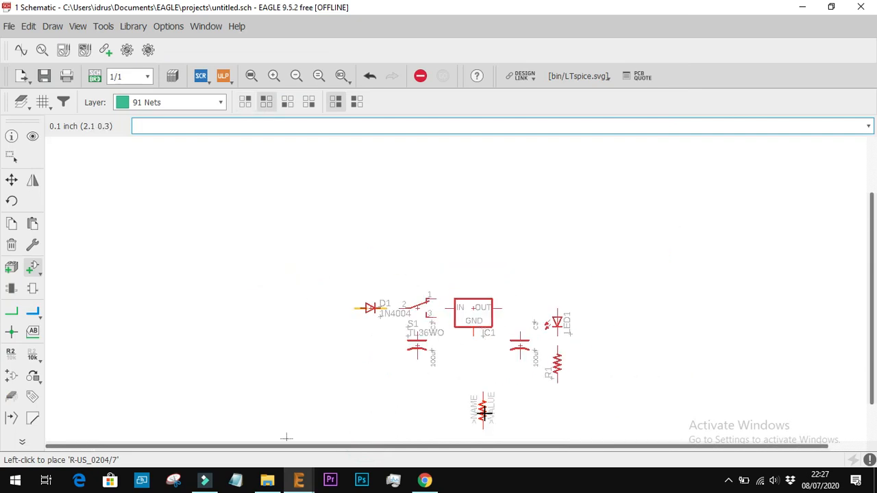
{"action": "scroll", "coordinate": [507, 382], "scroll_direction": "up", "scroll_amount": 1}
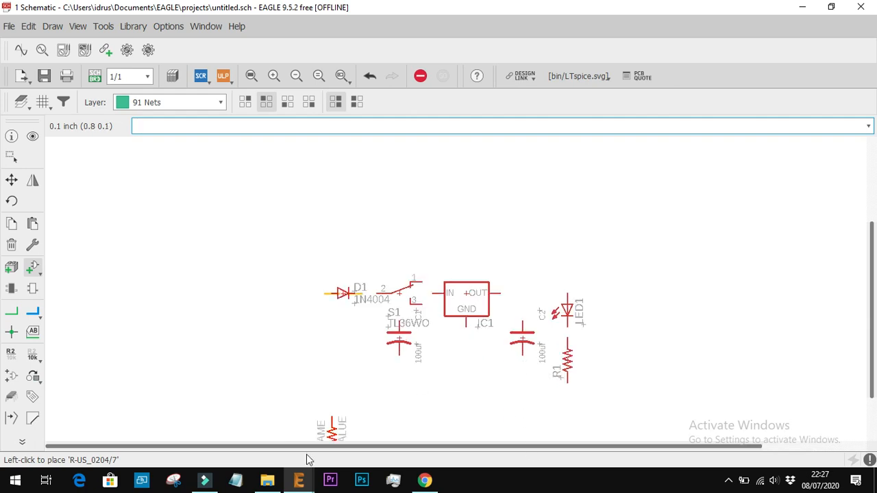
Check the sch.jpg reference in Chrome for the remaining symbols, return to EAGLE and search the part libraries for "gnd"
{"action": "mouse_move", "coordinate": [299, 480]}
{"action": "mouse_move", "coordinate": [324, 450]}
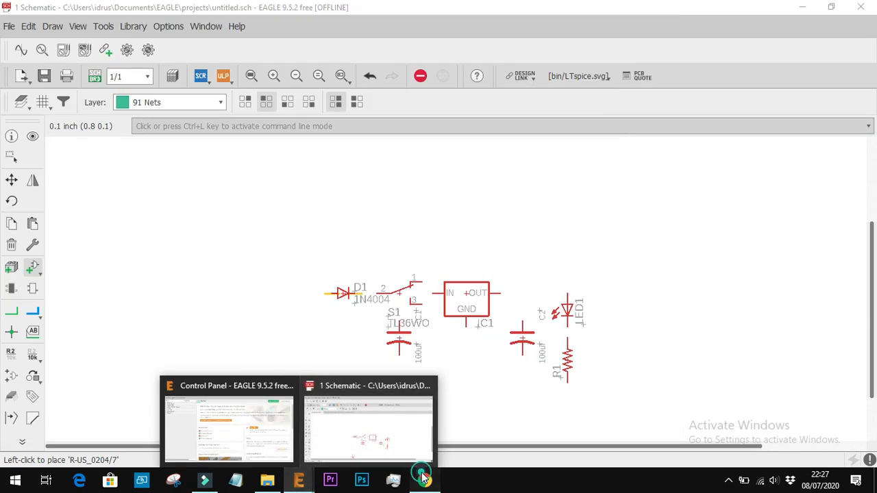
{"action": "left_click", "coordinate": [425, 479]}
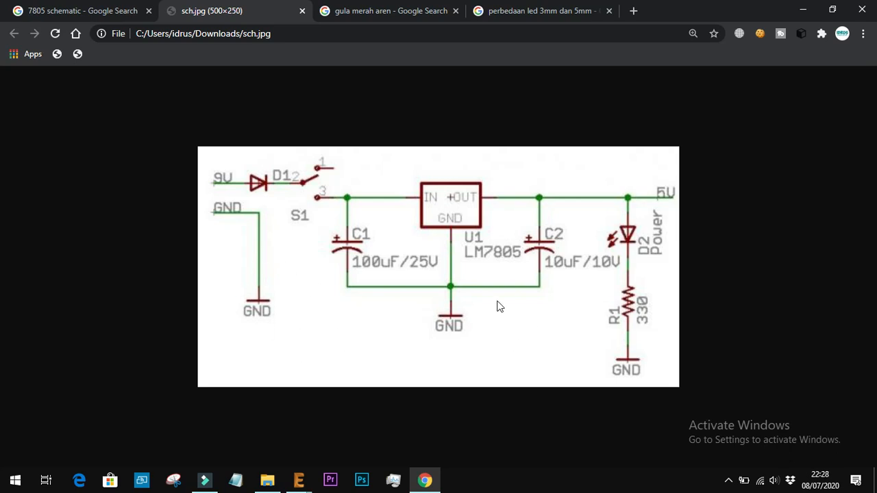
{"action": "left_click", "coordinate": [298, 479]}
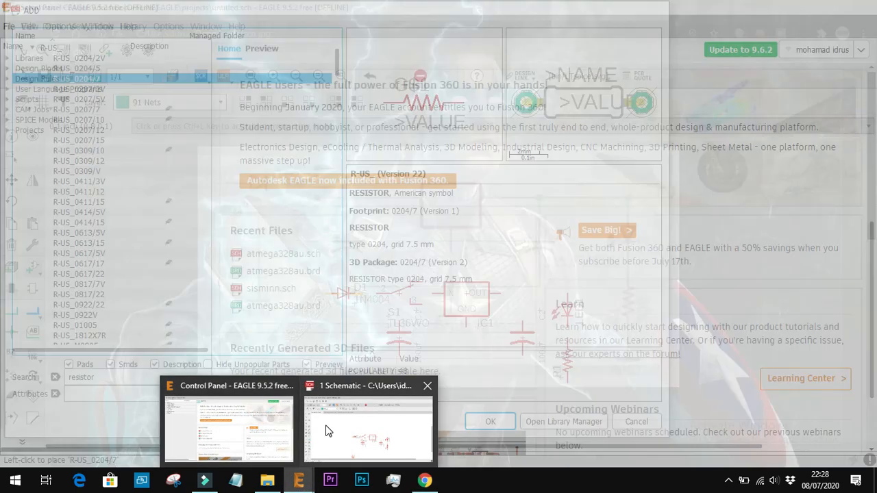
{"action": "left_click", "coordinate": [332, 431]}
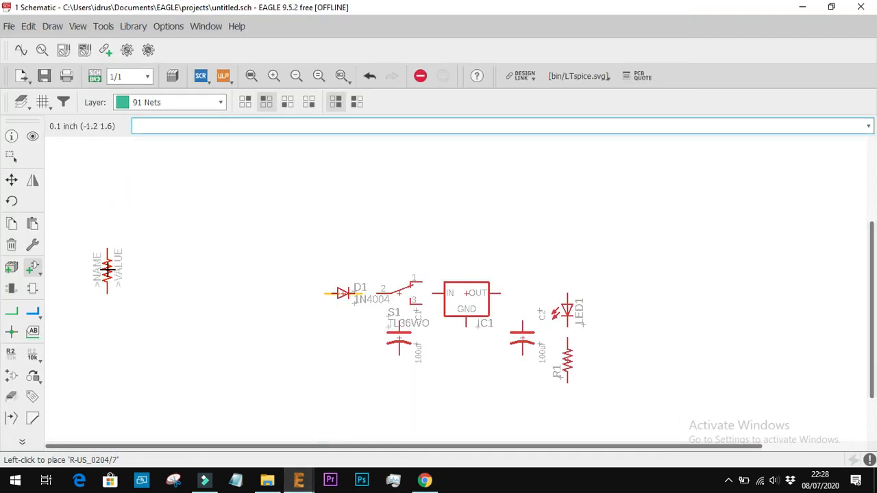
{"action": "left_click", "coordinate": [33, 267]}
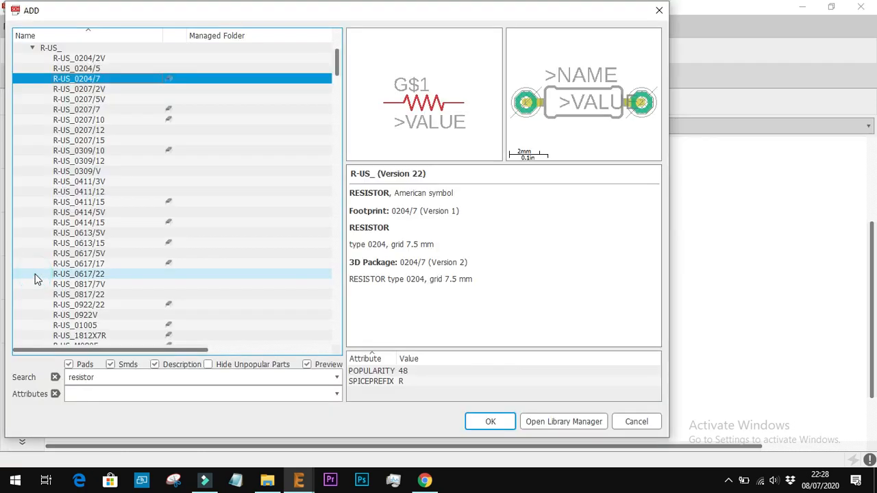
{"action": "double_click", "coordinate": [124, 375]}
{"action": "type", "text": "gn"}
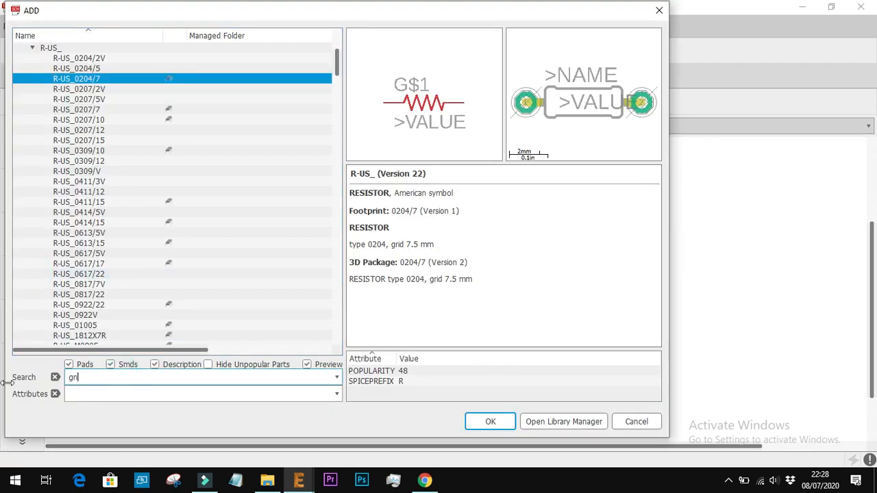
{"action": "type", "text": "d"}
{"action": "key", "text": "Return"}
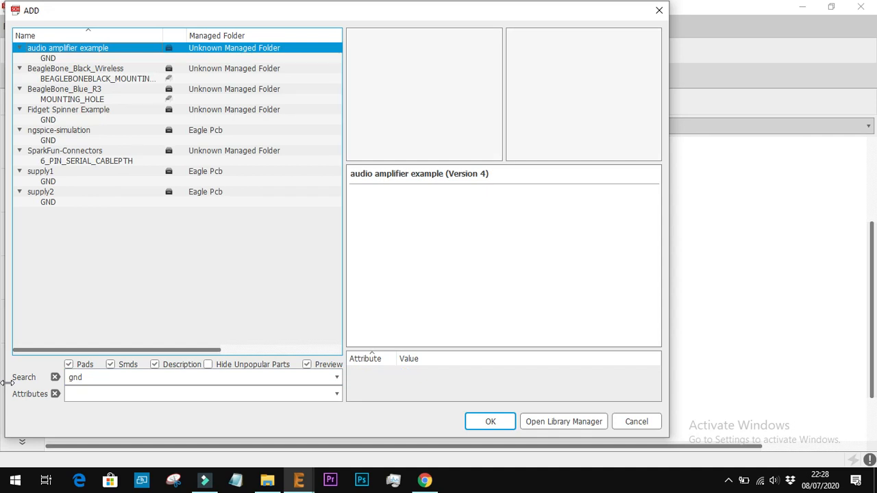
Preview the found ground symbols and choose GND from the supply1 library for placement
{"action": "key", "text": "Down"}
{"action": "key", "text": "Down"}
{"action": "key", "text": "Down"}
{"action": "key", "text": "Down"}
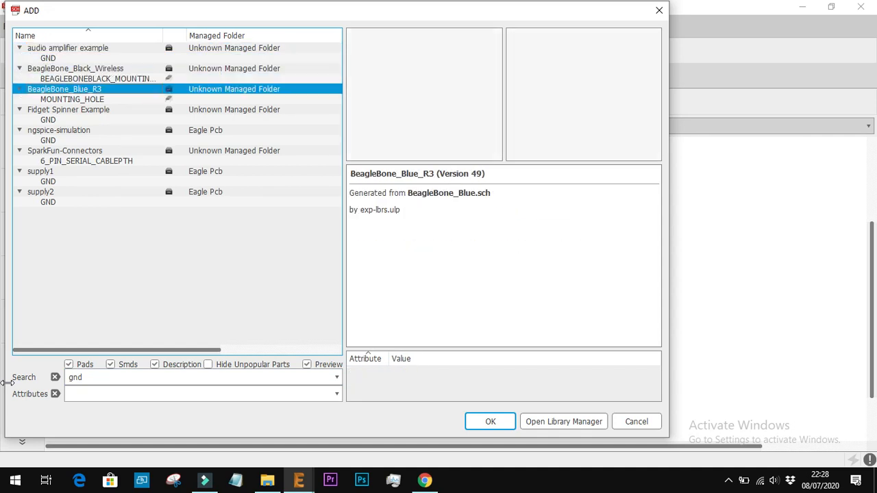
{"action": "key", "text": "Down"}
{"action": "key", "text": "Down"}
{"action": "key", "text": "Down"}
{"action": "key", "text": "Down"}
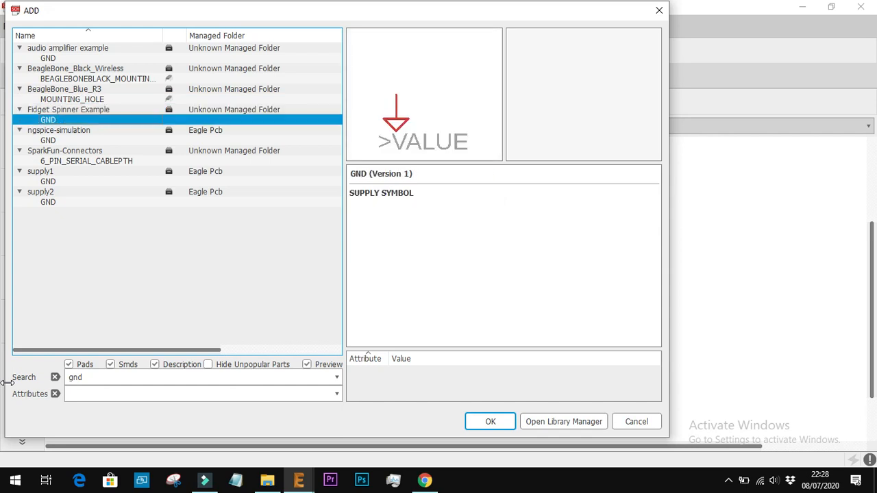
{"action": "key", "text": "Down"}
{"action": "key", "text": "Down"}
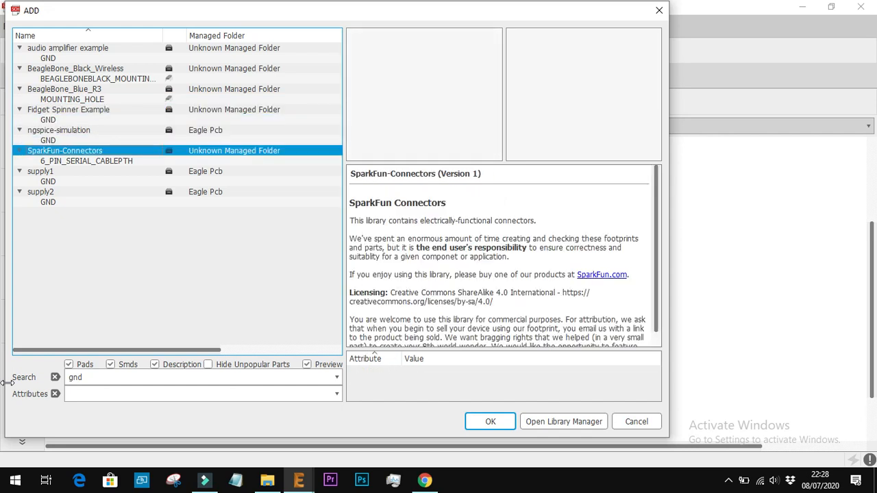
{"action": "key", "text": "Down"}
{"action": "key", "text": "Down"}
{"action": "key", "text": "Down"}
{"action": "key", "text": "Down"}
{"action": "key", "text": "Up"}
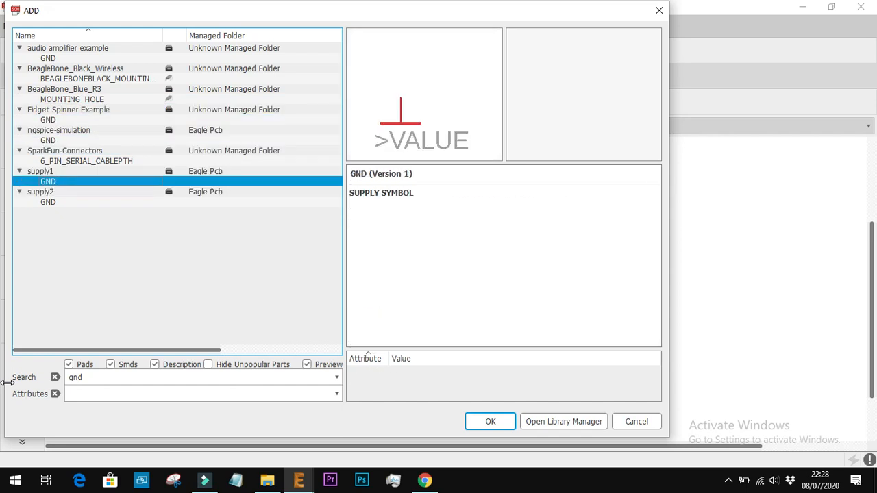
{"action": "key", "text": "Return"}
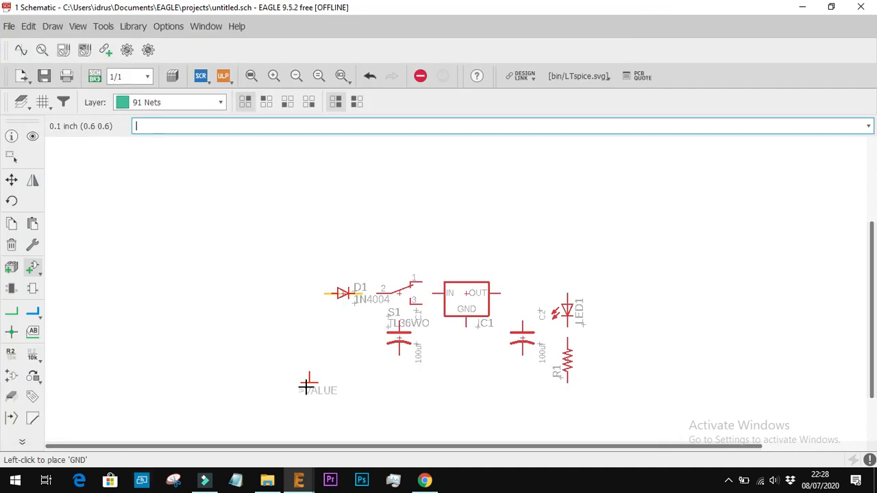
Place three GND symbols: one below diode D1, one below IC1's GND pin and one below resistor R1
{"action": "left_click", "coordinate": [332, 372]}
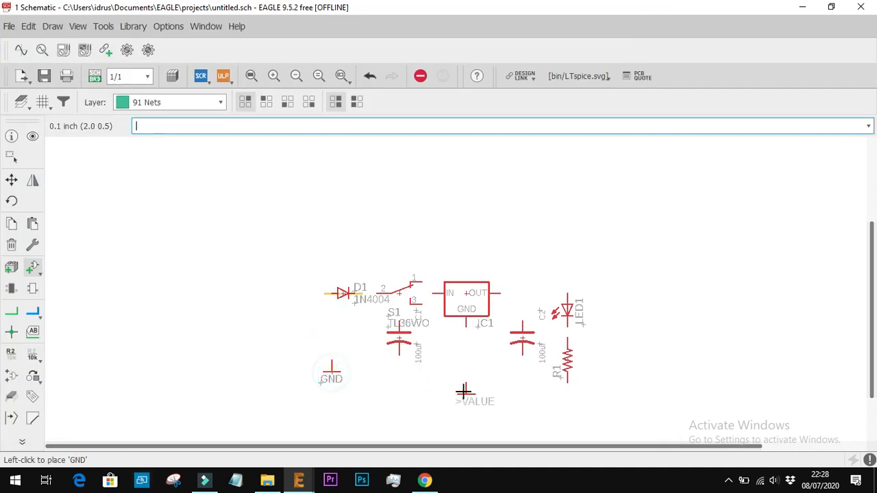
{"action": "left_click", "coordinate": [465, 392]}
{"action": "left_click", "coordinate": [568, 415]}
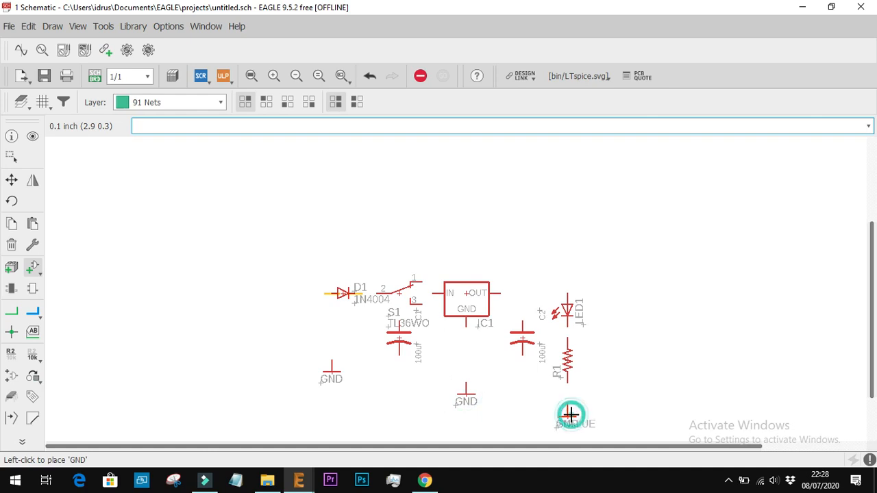
Start the Net tool, review the wiring in the sch.jpg reference in Chrome and return to the EAGLE schematic
{"action": "left_click", "coordinate": [10, 315]}
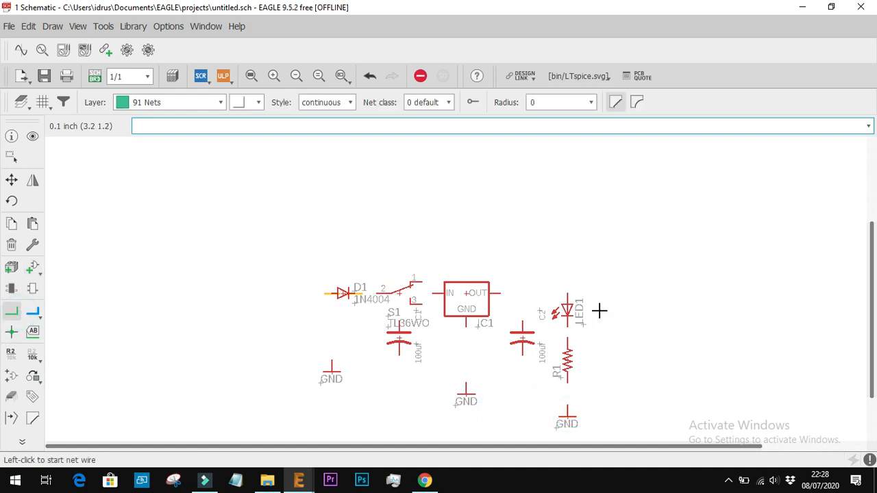
{"action": "left_click", "coordinate": [427, 480]}
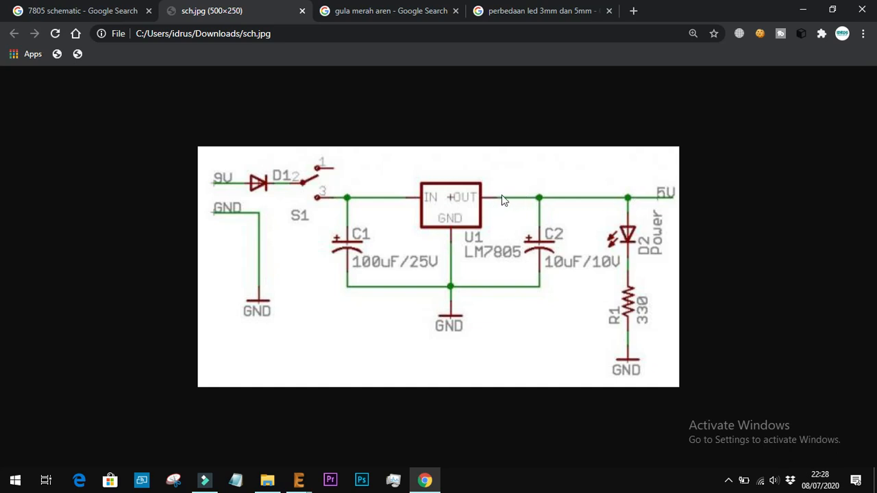
{"action": "left_click", "coordinate": [295, 480]}
{"action": "left_click", "coordinate": [382, 432]}
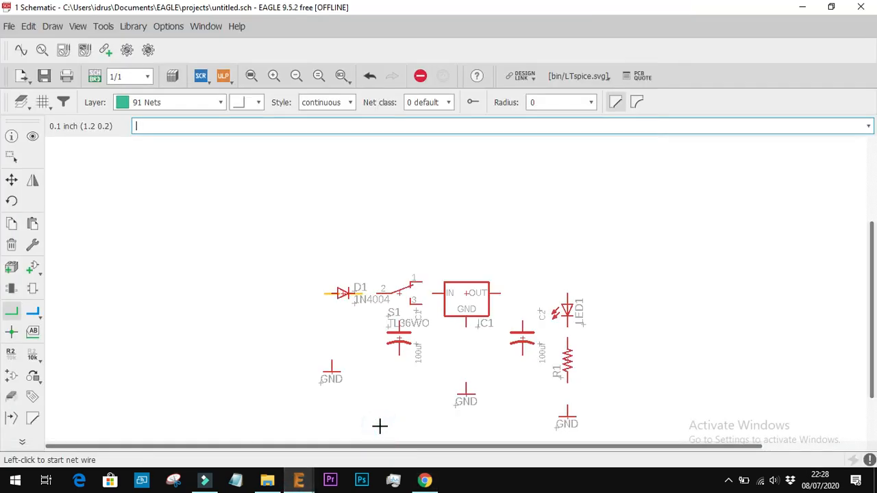
{"action": "left_click", "coordinate": [11, 313]}
{"action": "left_click", "coordinate": [164, 130]}
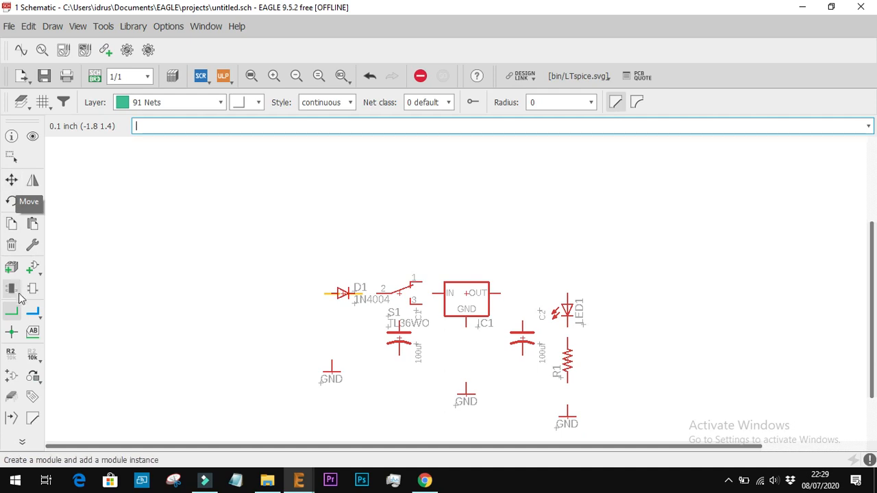
{"action": "left_click", "coordinate": [12, 180]}
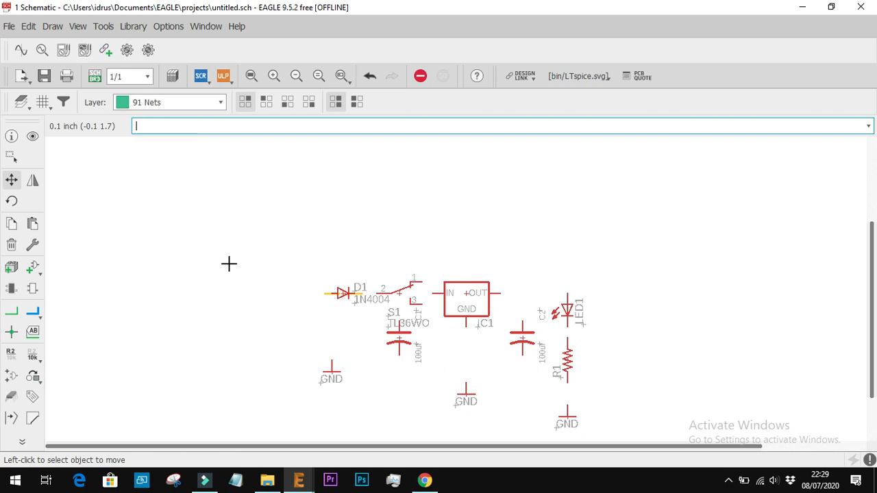
Draw a net connecting pin 2 of switch S1 to the cathode of diode D1
{"action": "type", "text": "n"}
{"action": "key", "text": "Return"}
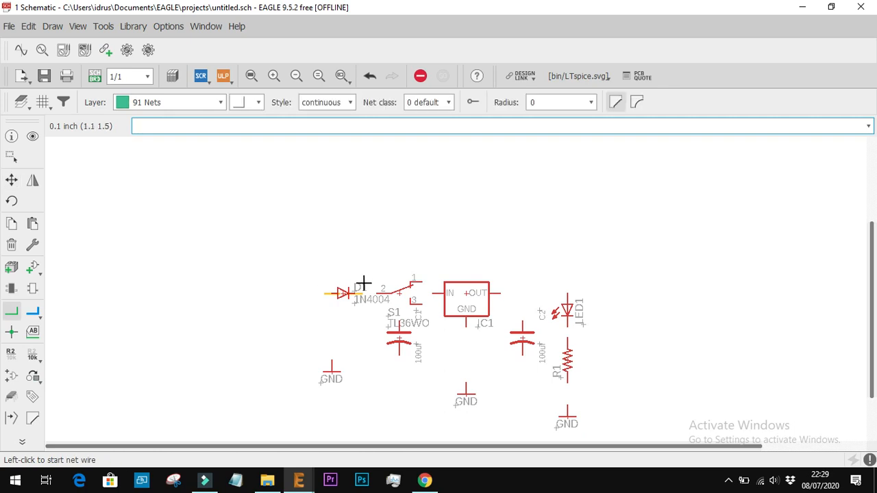
{"action": "scroll", "coordinate": [376, 293], "scroll_direction": "up", "scroll_amount": 4}
{"action": "scroll", "coordinate": [376, 294], "scroll_direction": "up", "scroll_amount": 2}
{"action": "left_click", "coordinate": [385, 290]}
{"action": "left_click", "coordinate": [274, 289]}
{"action": "scroll", "coordinate": [274, 290], "scroll_direction": "down", "scroll_amount": 6}
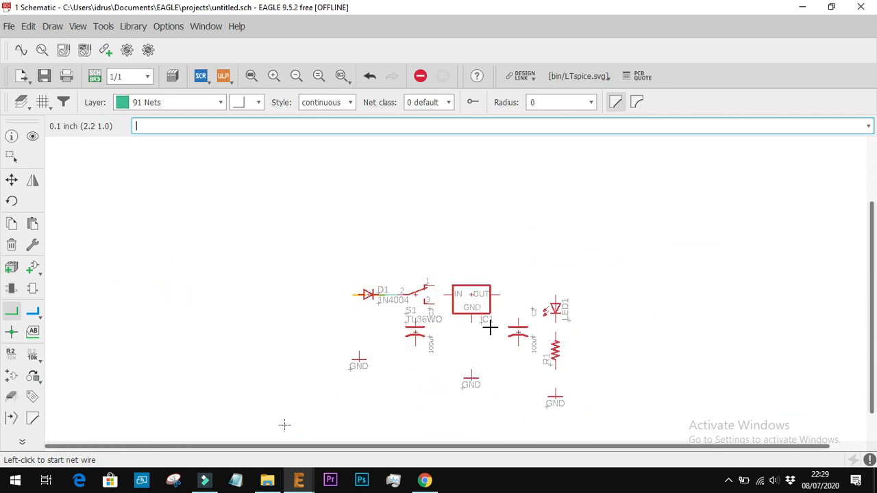
Undo the net drawn between switch S1 and diode D1
{"action": "scroll", "coordinate": [489, 327], "scroll_direction": "up", "scroll_amount": 1}
{"action": "scroll", "coordinate": [489, 326], "scroll_direction": "down", "scroll_amount": 2}
{"action": "scroll", "coordinate": [538, 363], "scroll_direction": "up", "scroll_amount": 2}
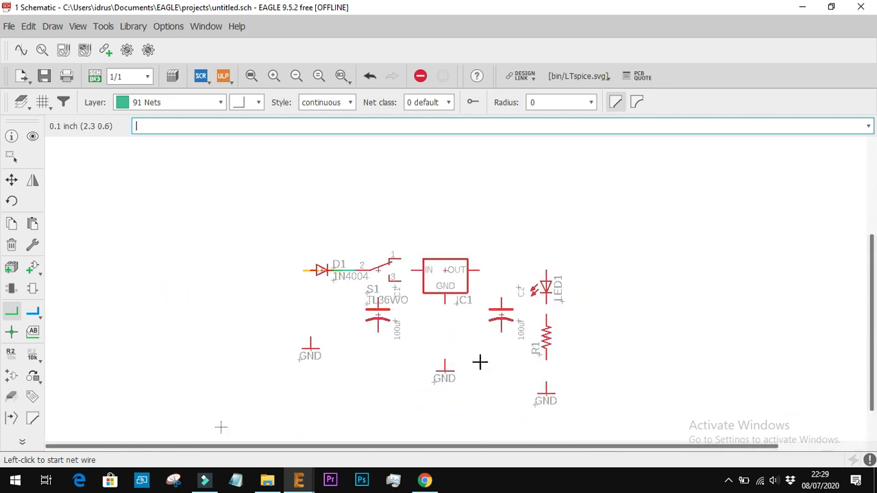
{"action": "scroll", "coordinate": [343, 281], "scroll_direction": "up", "scroll_amount": 2}
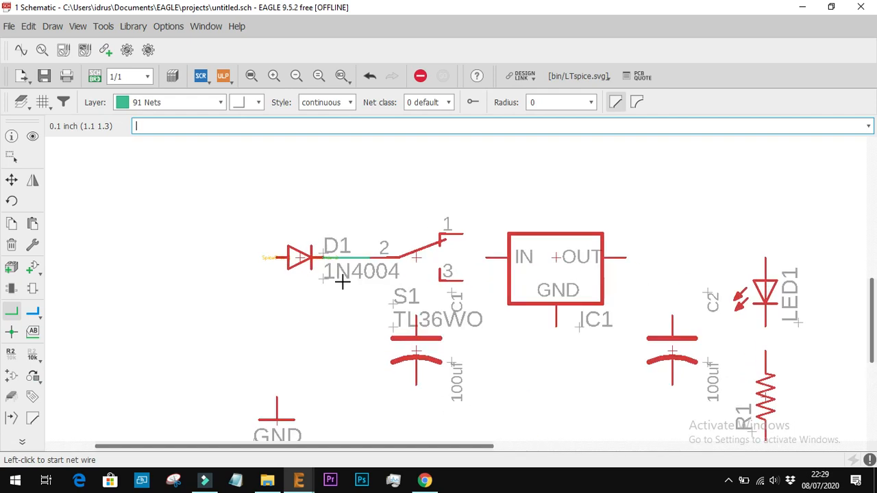
{"action": "key", "text": "ctrl+z"}
{"action": "scroll", "coordinate": [343, 281], "scroll_direction": "down", "scroll_amount": 3}
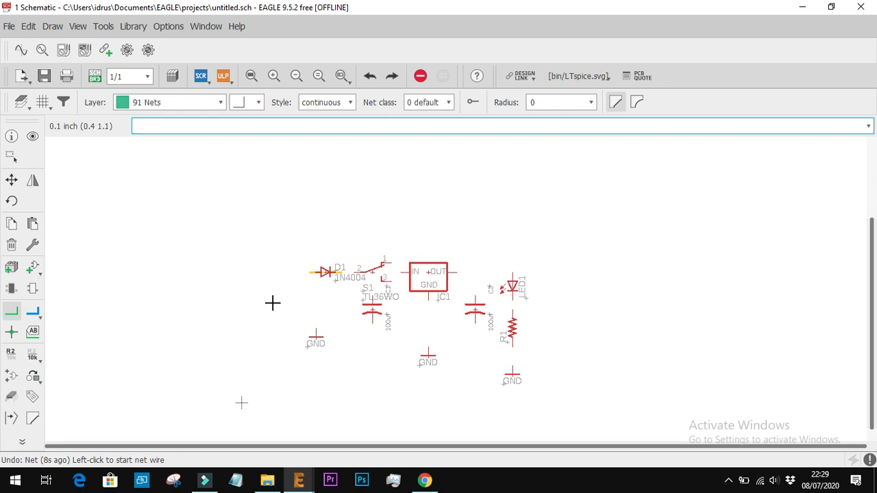
Move diode D1, the GND symbol below it and switch S1 left to spread out the input side of the schematic
{"action": "left_click", "coordinate": [11, 180]}
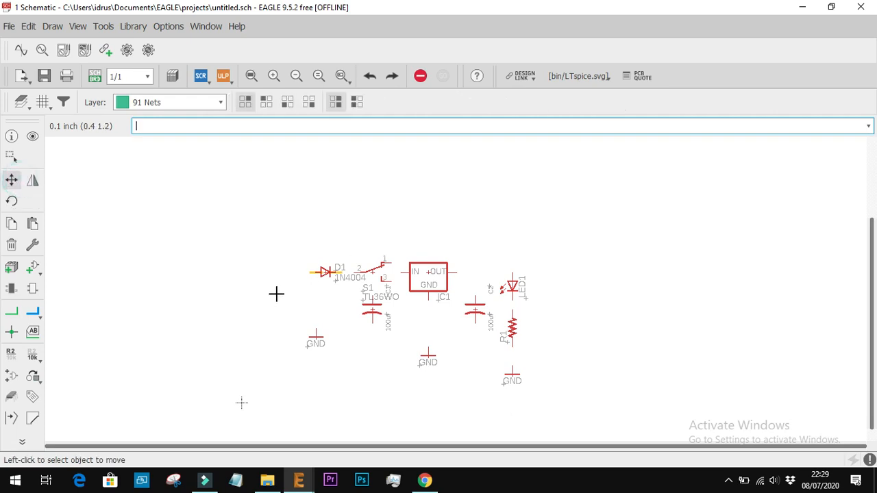
{"action": "left_click", "coordinate": [325, 270]}
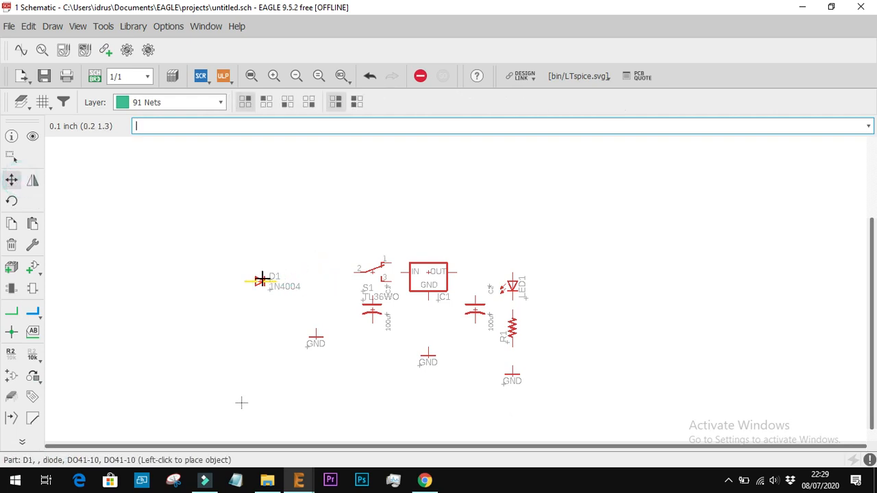
{"action": "left_click", "coordinate": [260, 272]}
{"action": "left_click", "coordinate": [315, 337]}
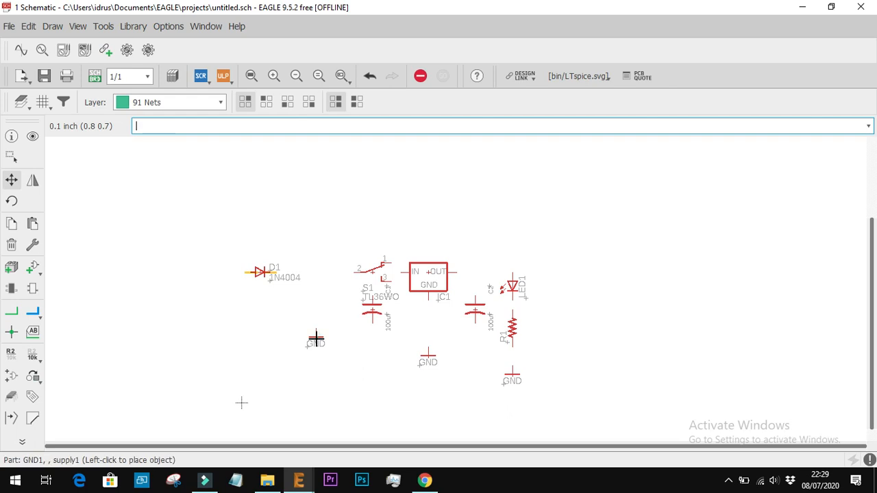
{"action": "left_click", "coordinate": [270, 336]}
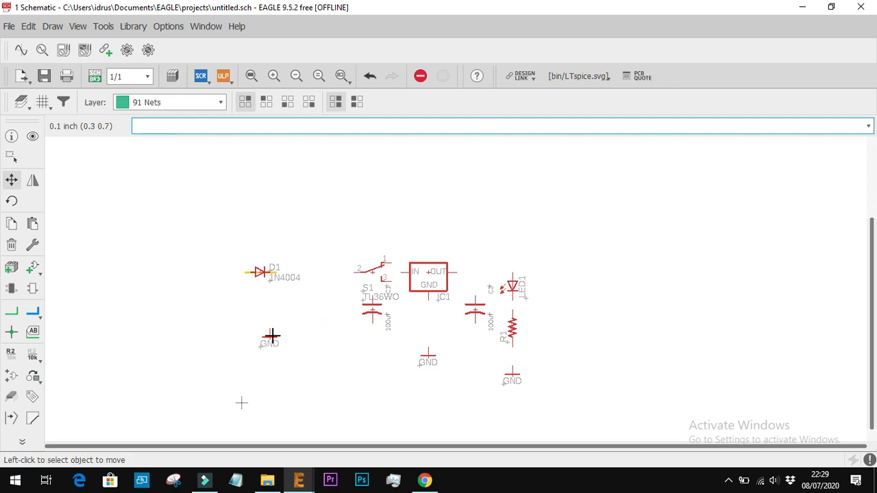
{"action": "left_click", "coordinate": [370, 271]}
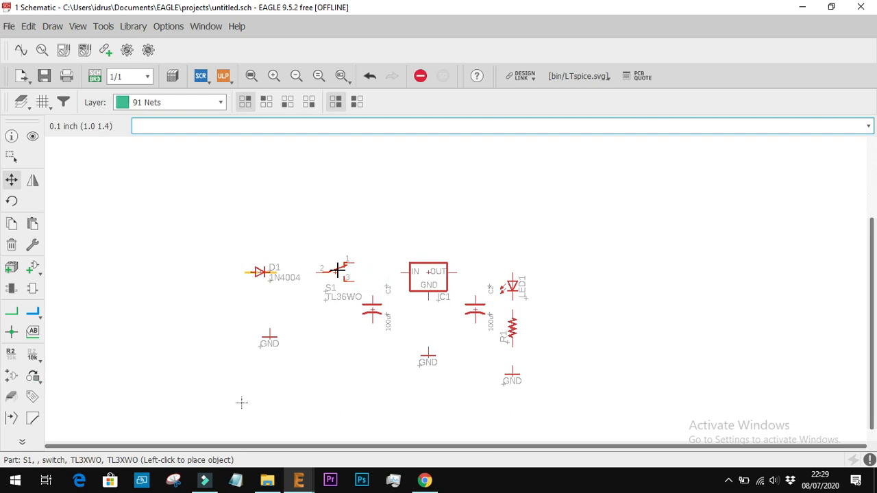
{"action": "left_click", "coordinate": [339, 269]}
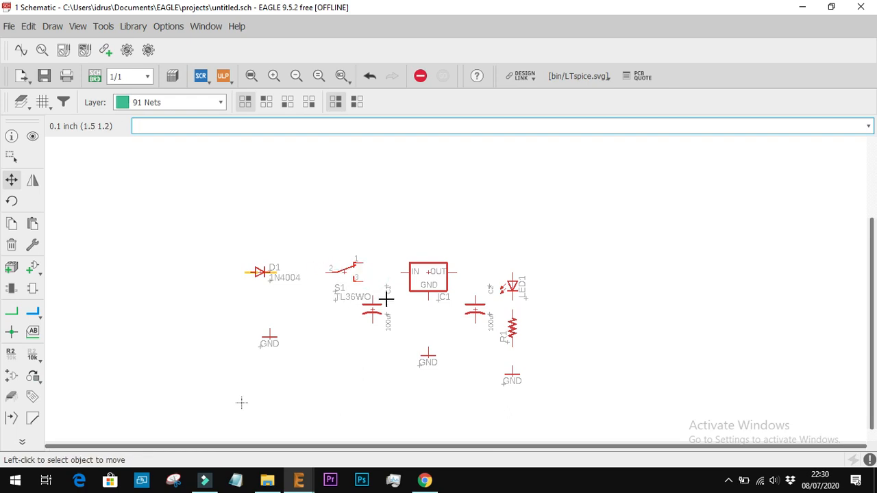
Move capacitor C1 right about 0.2 inch and C2 left about 0.1 inch so they sit symmetrically about regulator IC1
{"action": "left_click", "coordinate": [372, 310]}
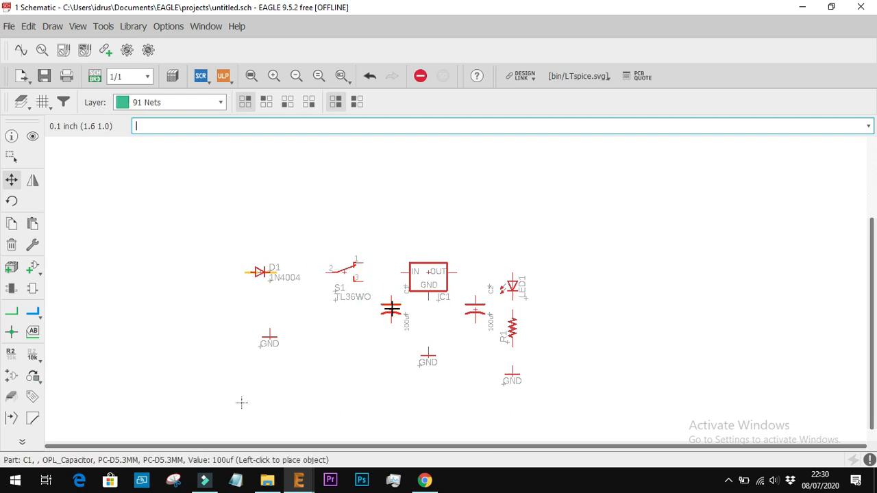
{"action": "left_click", "coordinate": [390, 312]}
{"action": "scroll", "coordinate": [488, 316], "scroll_direction": "up", "scroll_amount": 3}
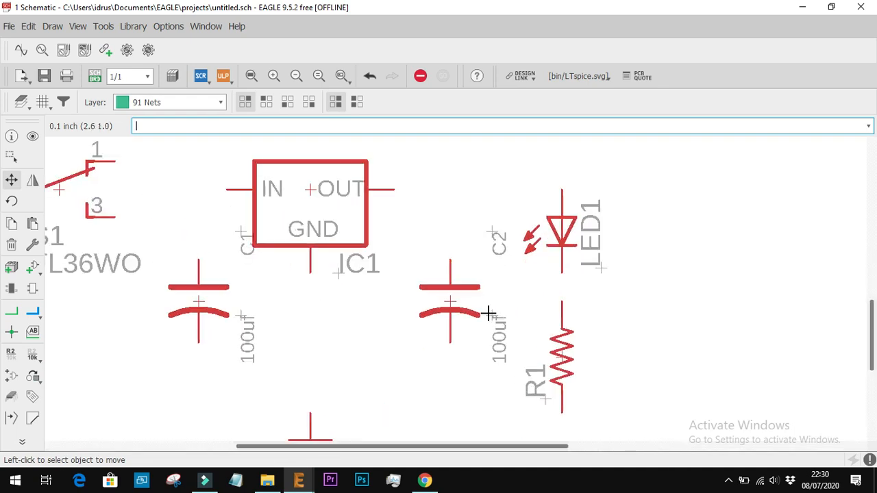
{"action": "left_click", "coordinate": [444, 298]}
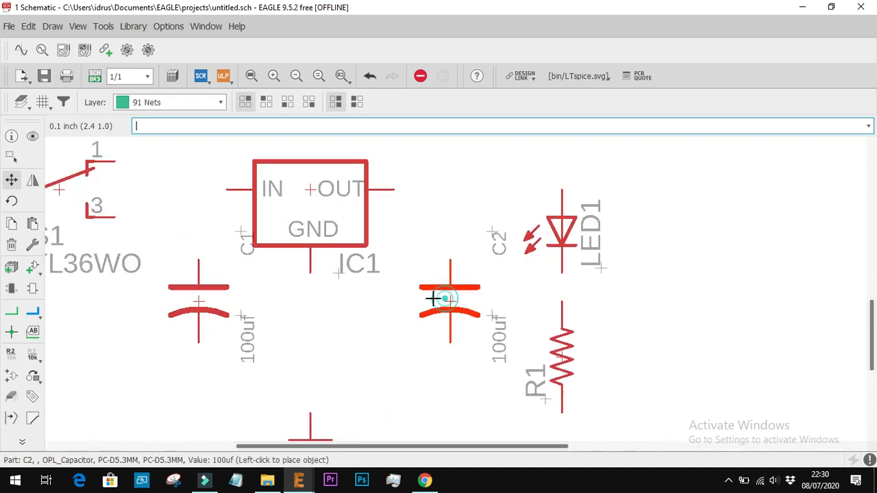
{"action": "left_click", "coordinate": [425, 301]}
{"action": "scroll", "coordinate": [547, 300], "scroll_direction": "down", "scroll_amount": 3}
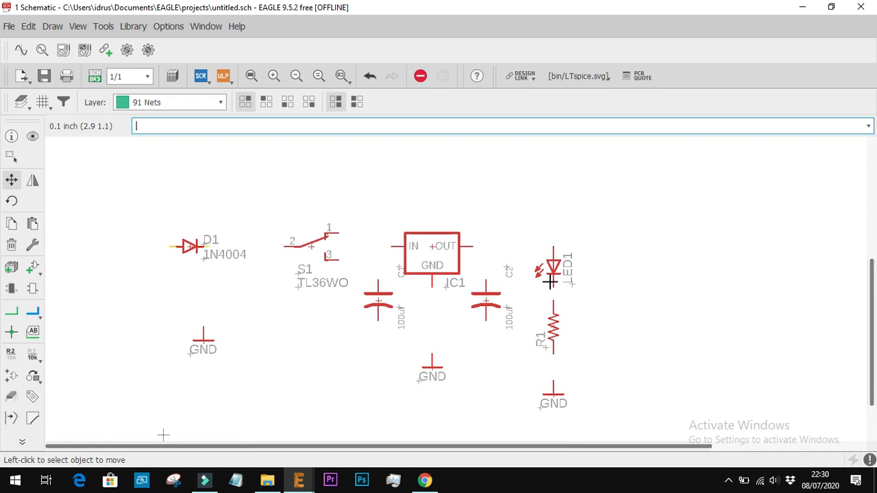
Move LED1, resistor R1 and the GND below them right about 0.1 inch, and raise IC1's GND symbol about 0.1 inch
{"action": "left_click", "coordinate": [559, 268]}
{"action": "left_click", "coordinate": [567, 272]}
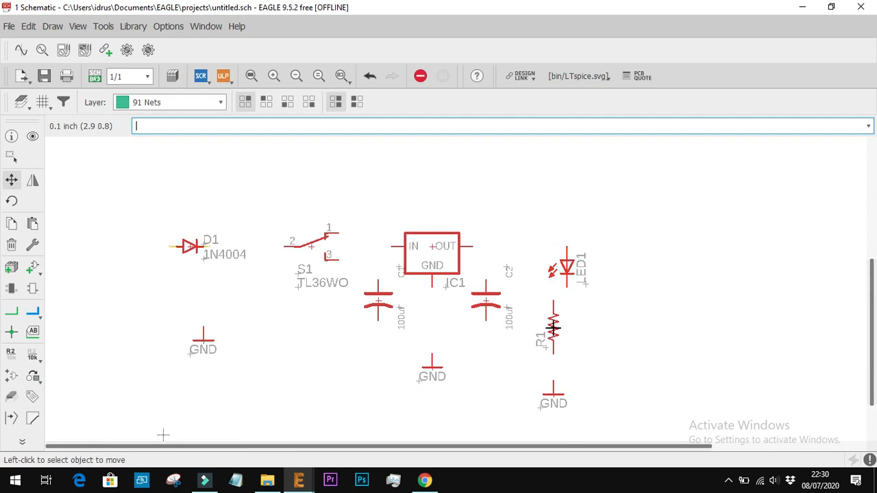
{"action": "left_click", "coordinate": [552, 328]}
{"action": "left_click", "coordinate": [566, 329]}
{"action": "left_click", "coordinate": [554, 395]}
{"action": "left_click", "coordinate": [567, 394]}
{"action": "left_click", "coordinate": [428, 370]}
{"action": "left_click", "coordinate": [427, 357]}
Move capacitor C2's name label down beside its upper pin and rotate it to read horizontally
{"action": "scroll", "coordinate": [420, 293], "scroll_direction": "up", "scroll_amount": 2}
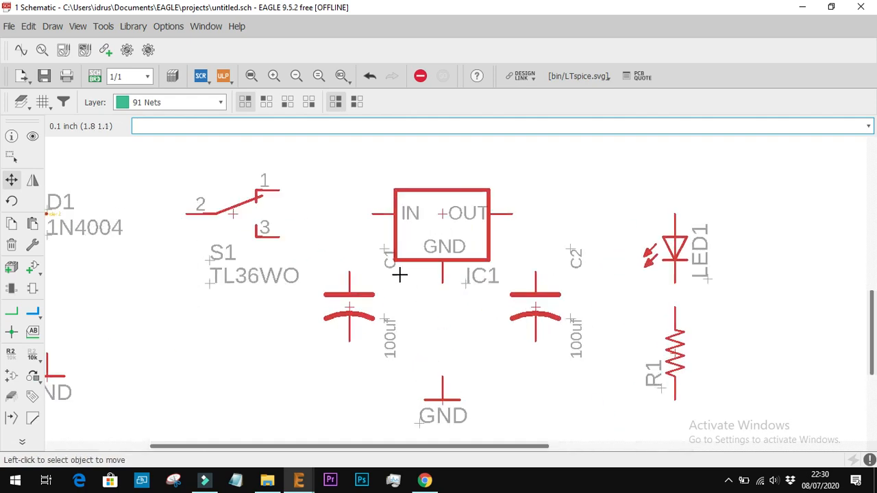
{"action": "scroll", "coordinate": [602, 266], "scroll_direction": "up", "scroll_amount": 2}
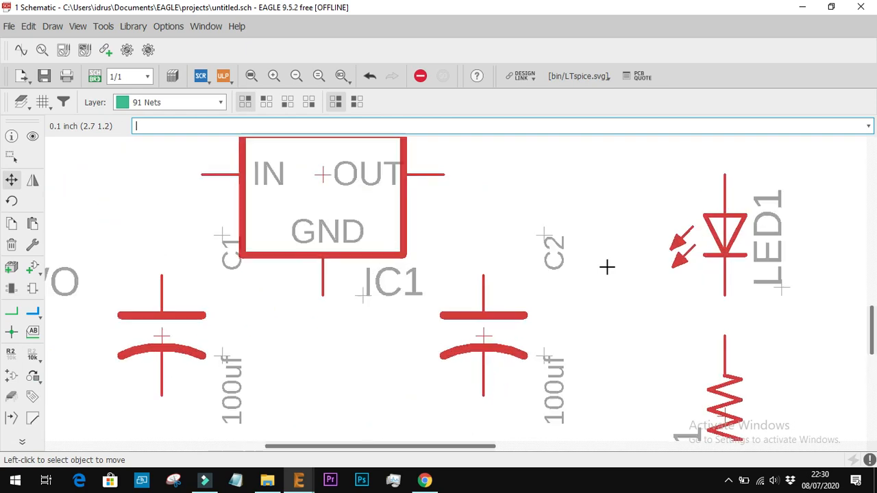
{"action": "left_click", "coordinate": [545, 232]}
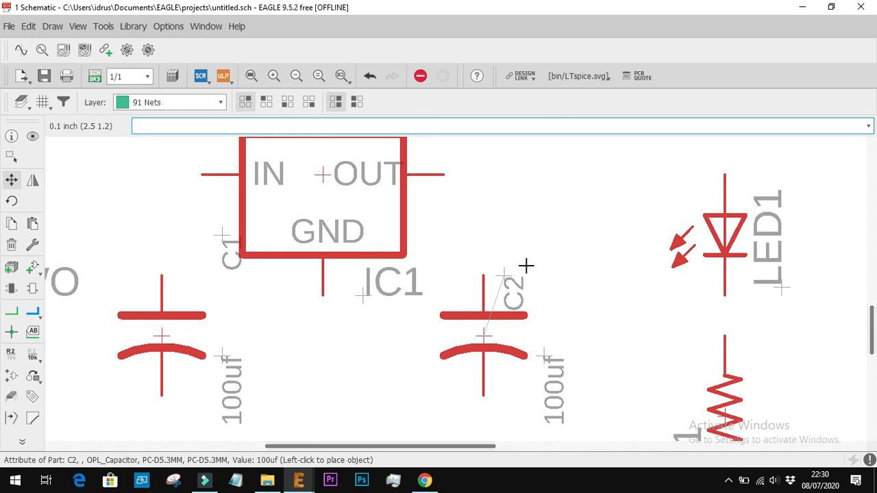
{"action": "left_click", "coordinate": [525, 266]}
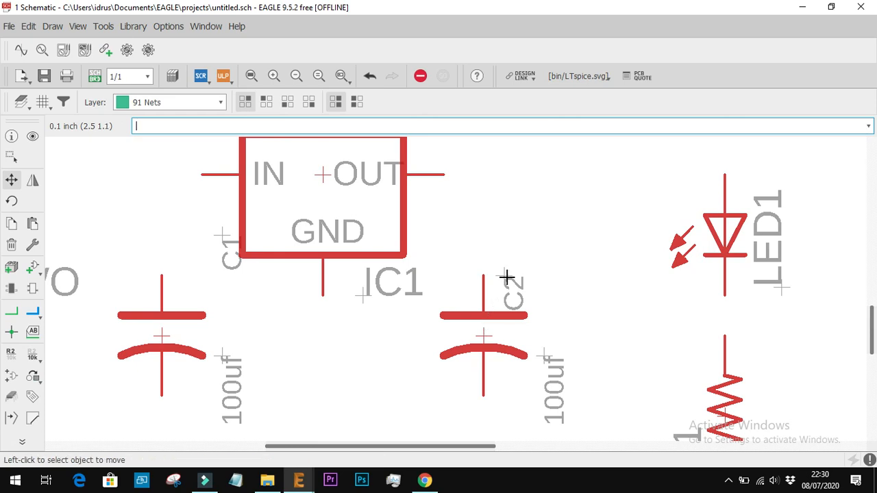
{"action": "left_click", "coordinate": [507, 279]}
{"action": "right_click", "coordinate": [507, 277]}
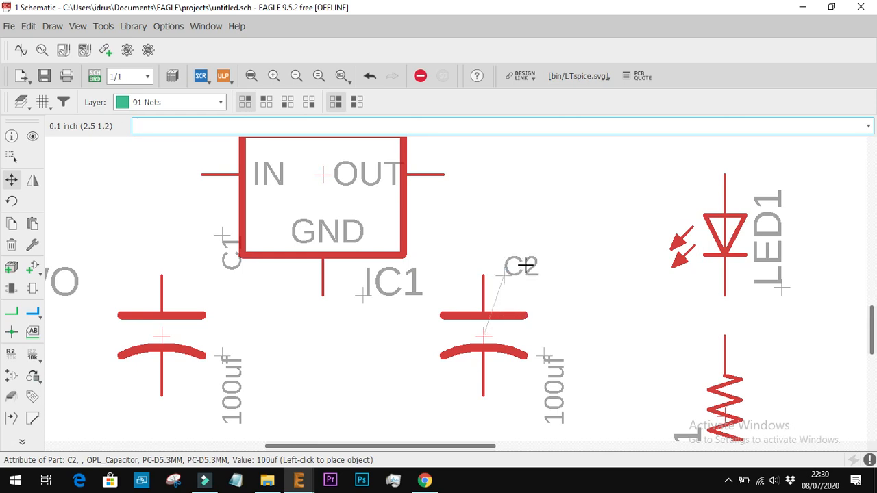
{"action": "left_click", "coordinate": [523, 310]}
{"action": "left_click", "coordinate": [523, 305]}
Change the grid unit to mm with a size of 1 for finer placement of C2's name label
{"action": "left_click", "coordinate": [42, 103]}
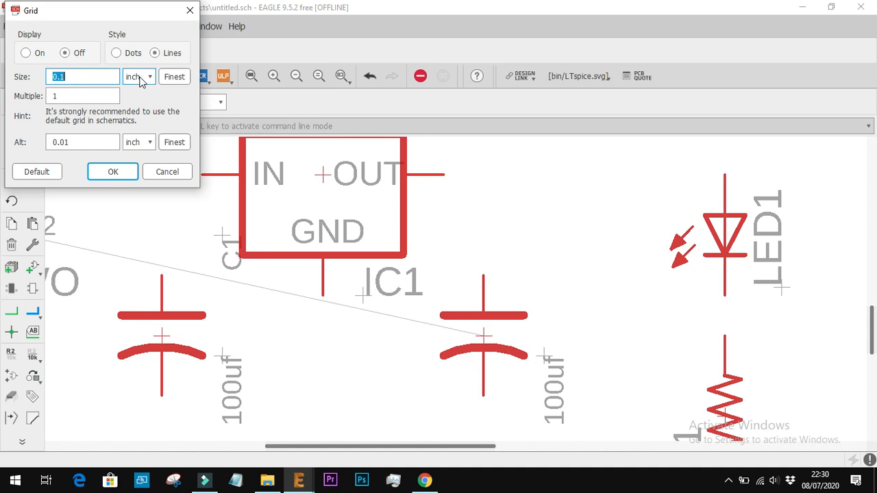
{"action": "left_click", "coordinate": [140, 77]}
{"action": "left_click", "coordinate": [137, 104]}
{"action": "left_click", "coordinate": [81, 75]}
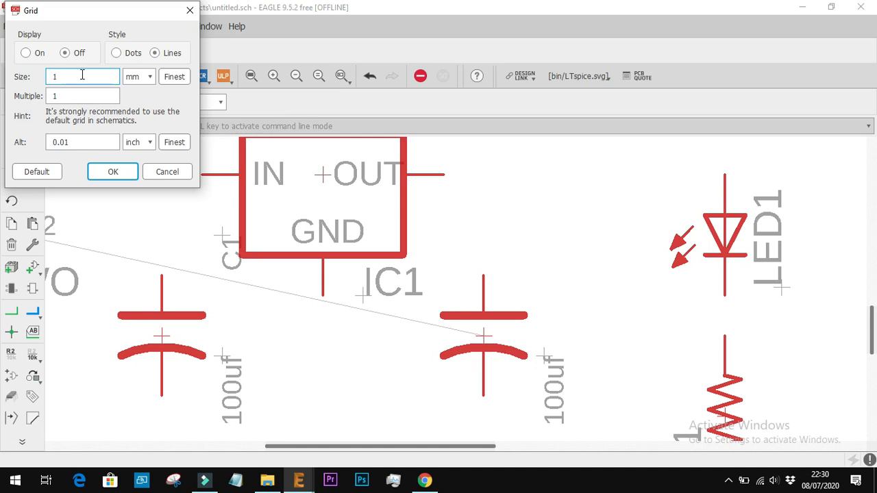
{"action": "key", "text": "Return"}
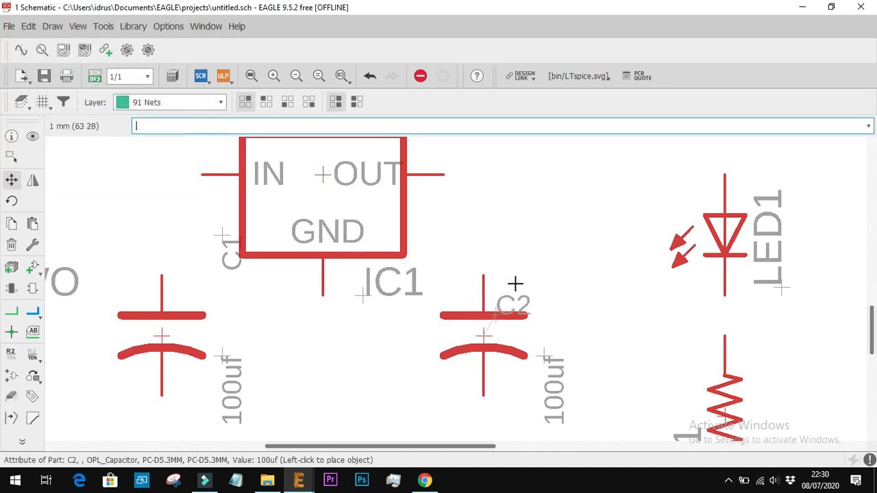
{"action": "left_click", "coordinate": [418, 189]}
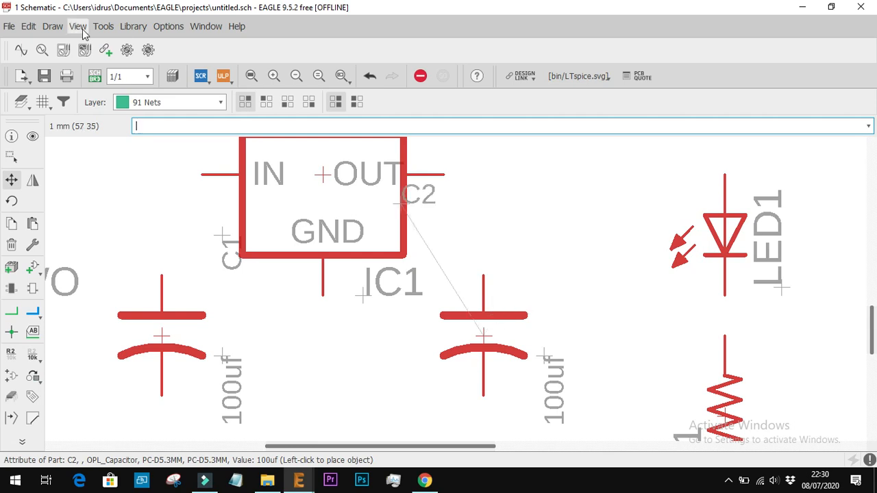
Set the grid size to 0.5 mm and place C2's name label just above its top plate, beside the upper pin
{"action": "left_click", "coordinate": [42, 101]}
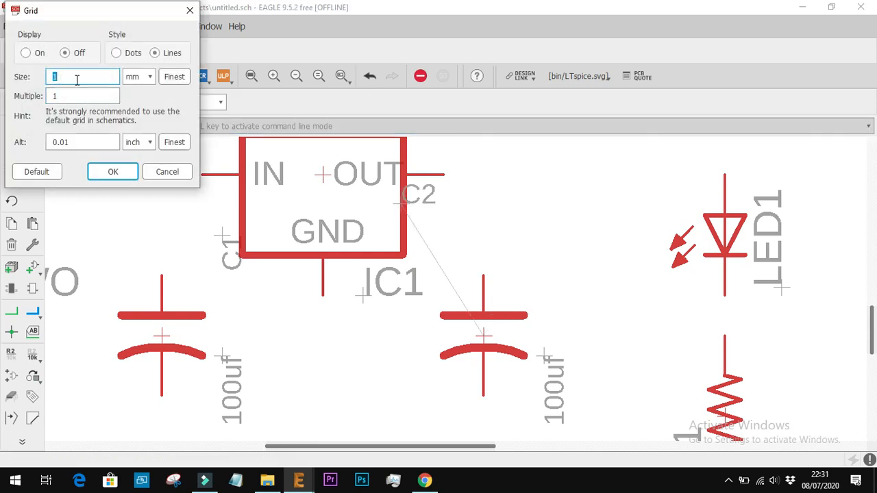
{"action": "key", "text": "Return"}
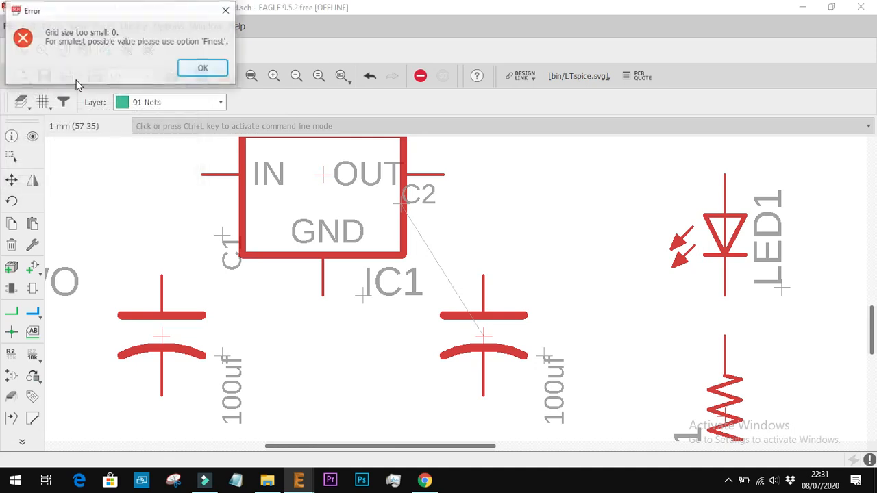
{"action": "left_click", "coordinate": [204, 68]}
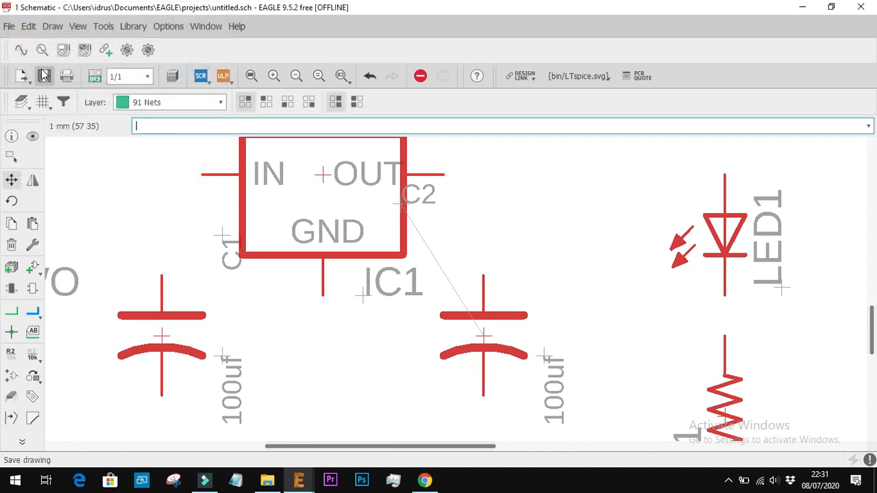
{"action": "left_click", "coordinate": [43, 102]}
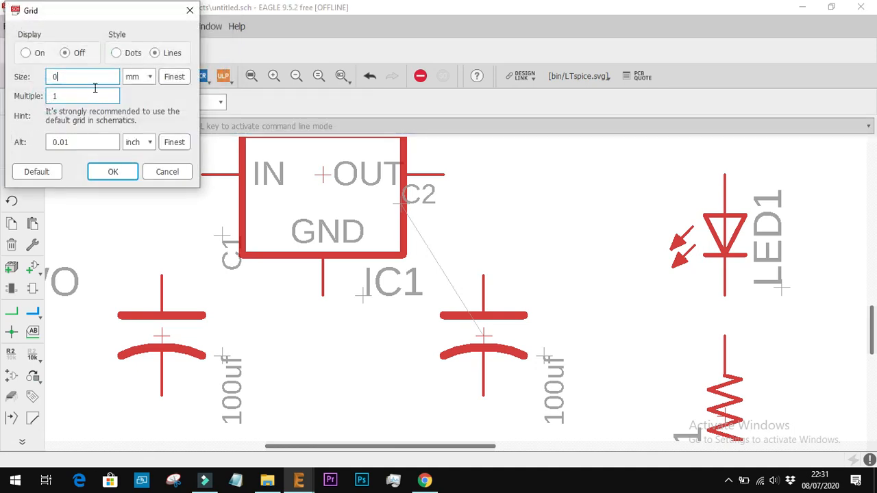
{"action": "type", "text": "0.5"}
{"action": "key", "text": "Return"}
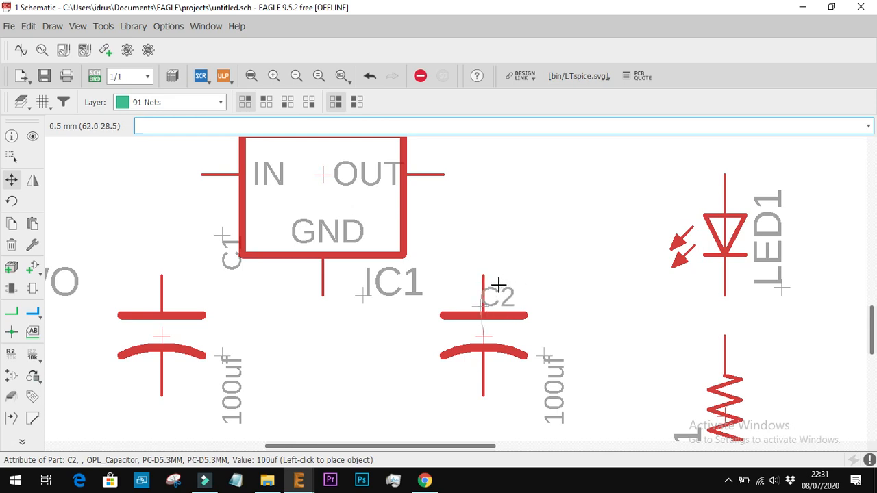
{"action": "left_click", "coordinate": [508, 285]}
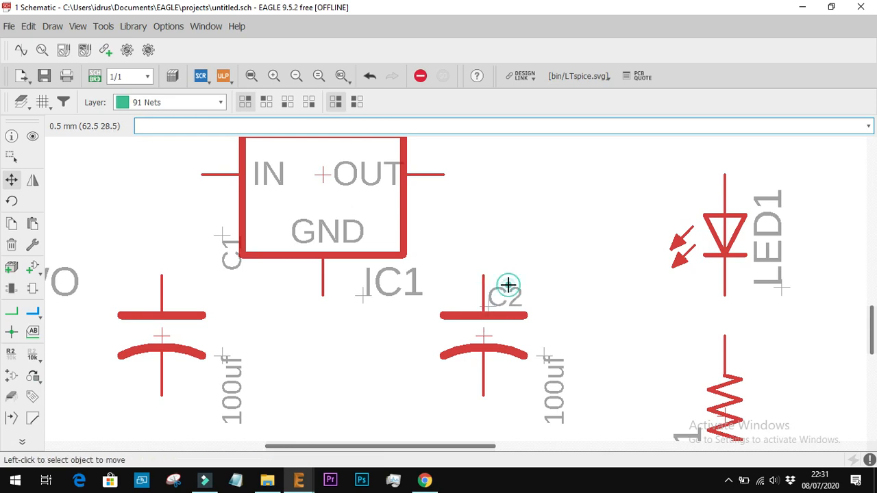
Rotate capacitor C1's name and 100uf value labels to horizontal and place them beside its upper and lower pins
{"action": "left_click", "coordinate": [223, 236]}
{"action": "right_click", "coordinate": [196, 263]}
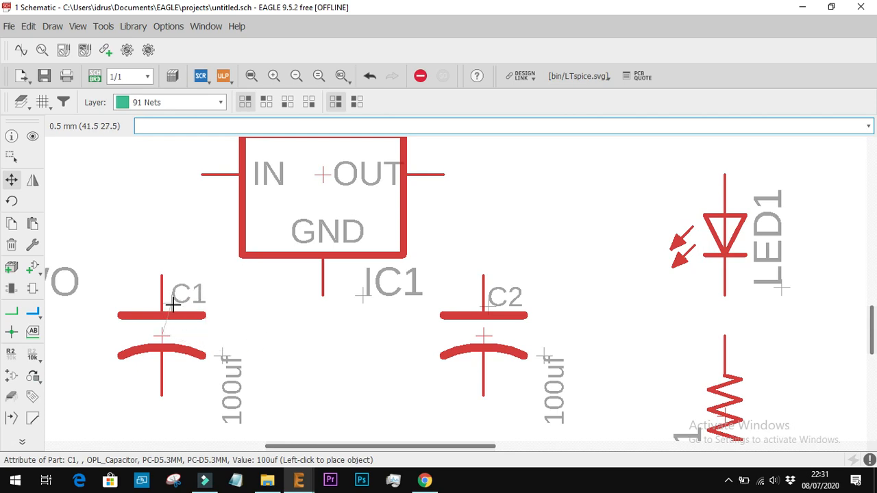
{"action": "left_click", "coordinate": [171, 305]}
{"action": "left_click", "coordinate": [221, 358]}
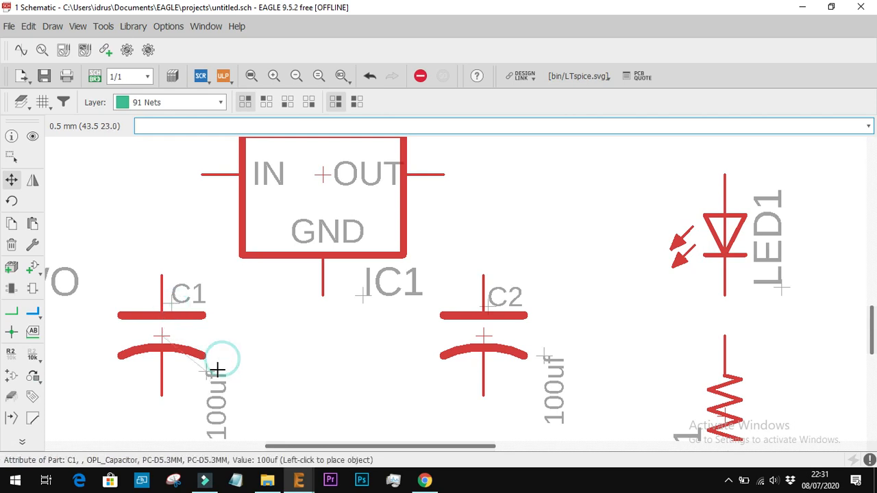
{"action": "right_click", "coordinate": [202, 370]}
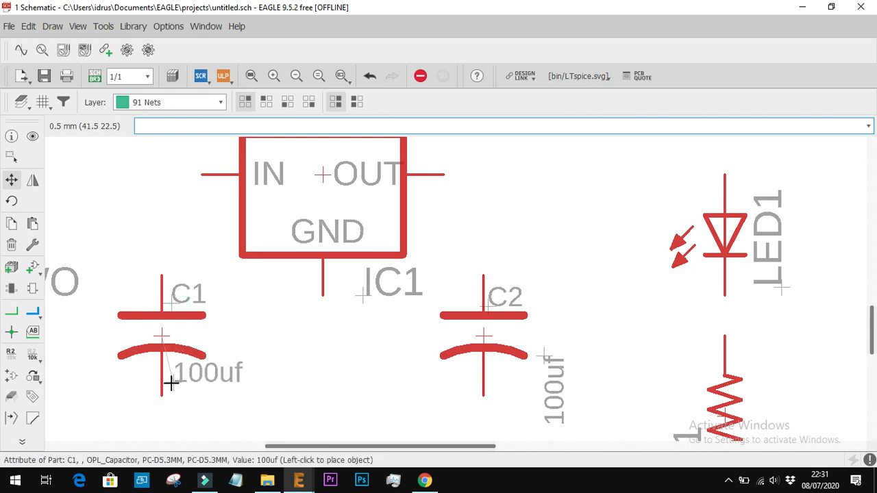
{"action": "left_click", "coordinate": [171, 384]}
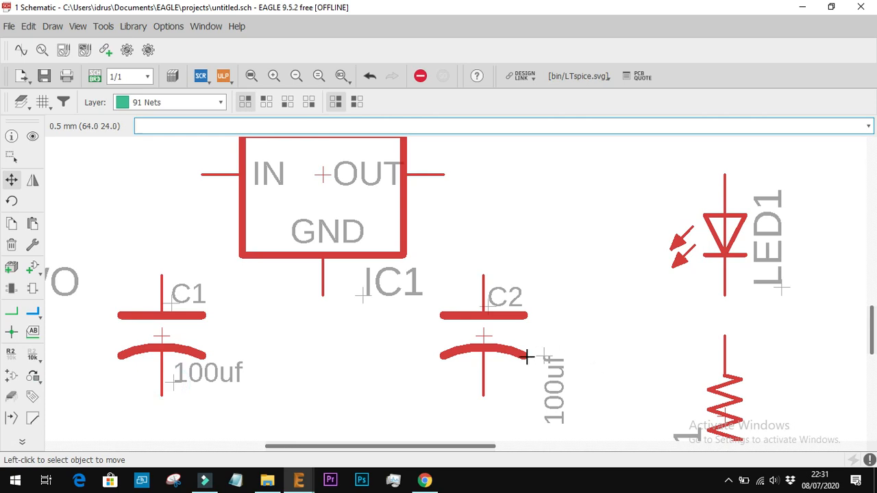
Rotate capacitor C2's 100uf value label to horizontal and place it beside its lower pin
{"action": "left_click", "coordinate": [548, 355]}
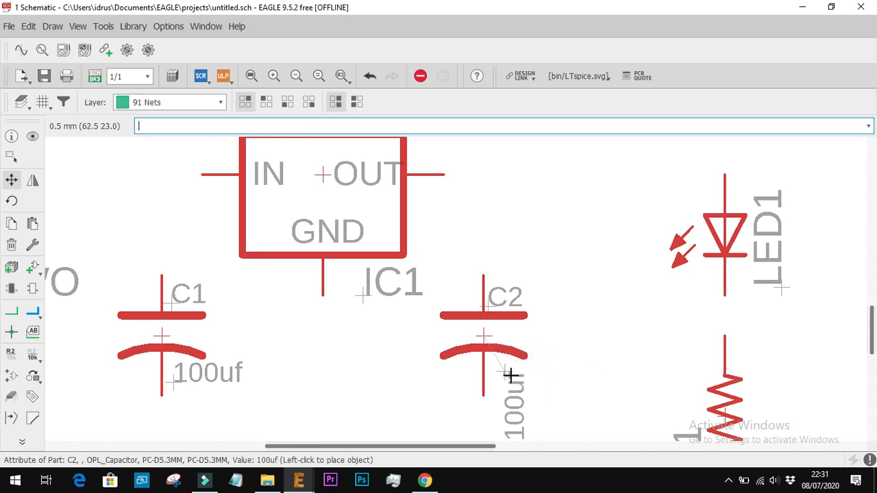
{"action": "right_click", "coordinate": [510, 374]}
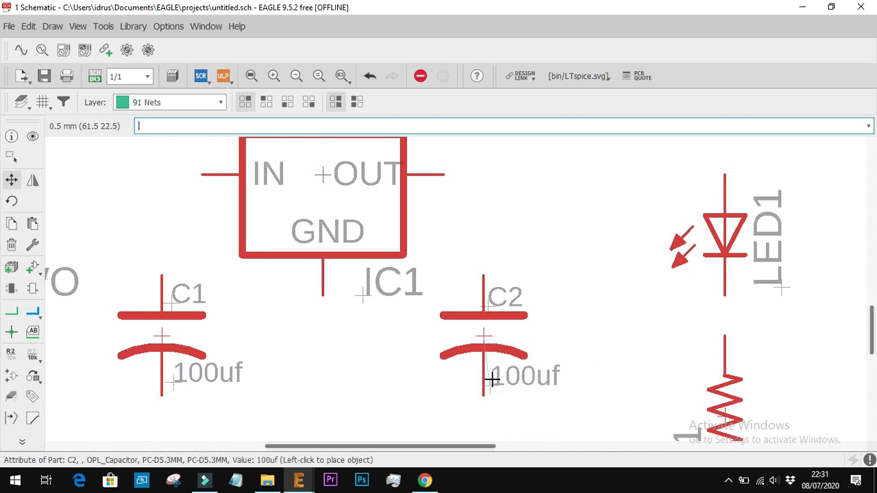
{"action": "left_click", "coordinate": [492, 379]}
{"action": "scroll", "coordinate": [409, 350], "scroll_direction": "down", "scroll_amount": 6}
{"action": "scroll", "coordinate": [524, 326], "scroll_direction": "up", "scroll_amount": 2}
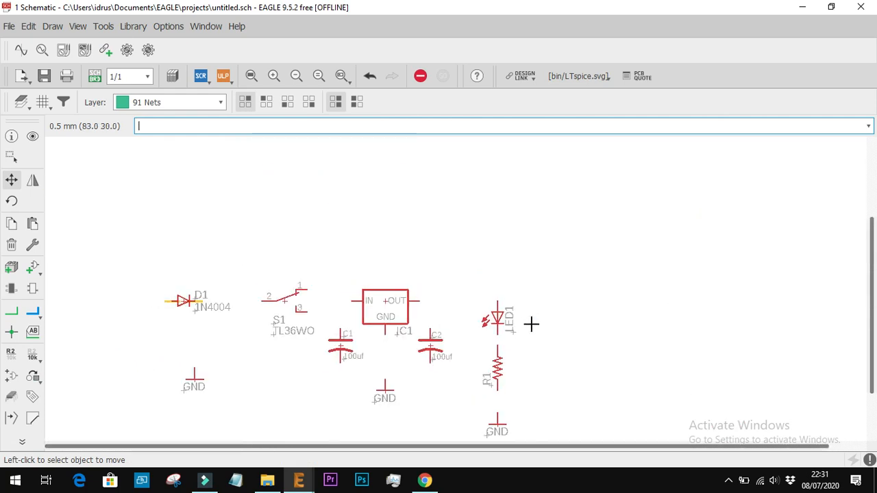
Move switch S1's TL36WO value label above the switch symbol
{"action": "scroll", "coordinate": [316, 314], "scroll_direction": "up", "scroll_amount": 3}
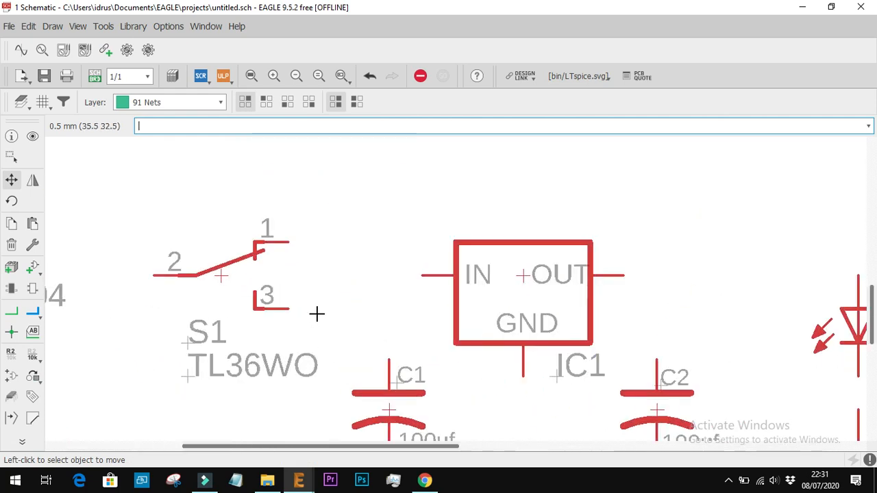
{"action": "left_click", "coordinate": [195, 377]}
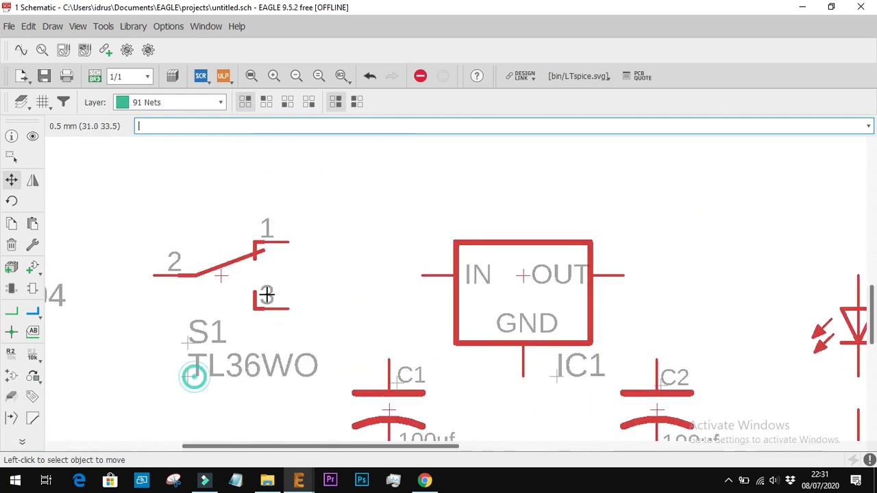
{"action": "left_click", "coordinate": [189, 375]}
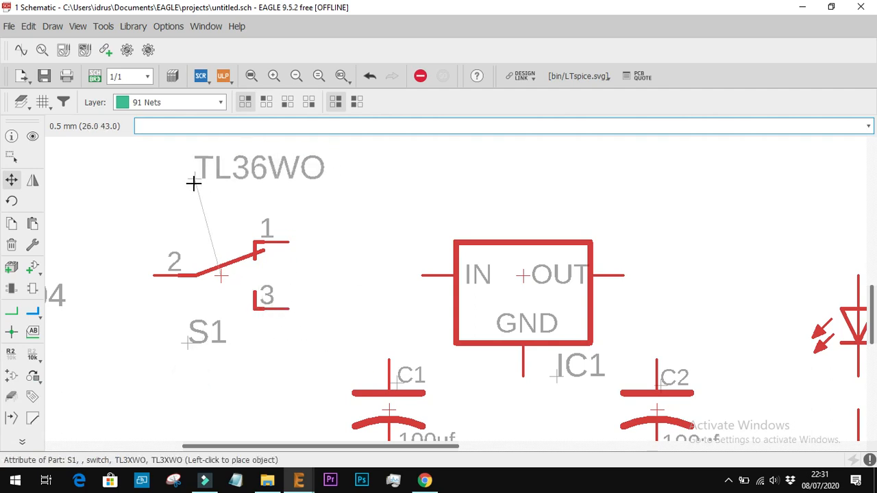
{"action": "left_click", "coordinate": [183, 221]}
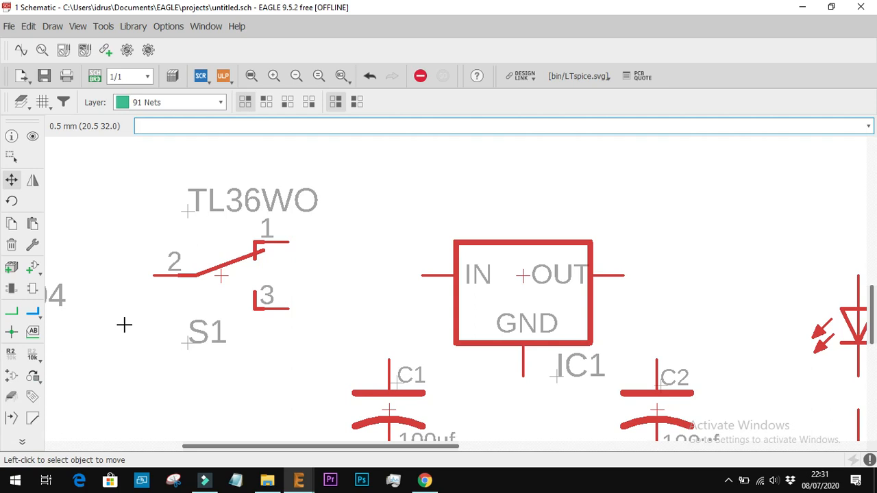
Delete switch S1's TL36WO value label, undoing any accidental removal of the switch itself
{"action": "left_click", "coordinate": [11, 245]}
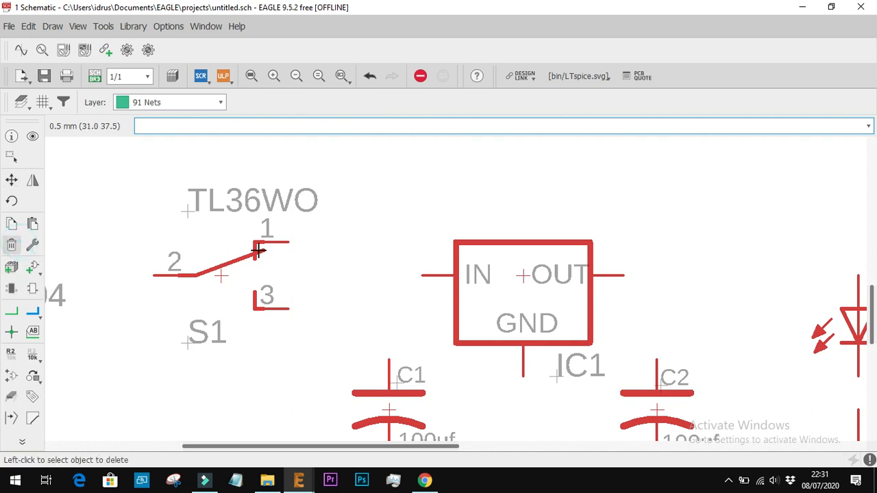
{"action": "left_click", "coordinate": [222, 277]}
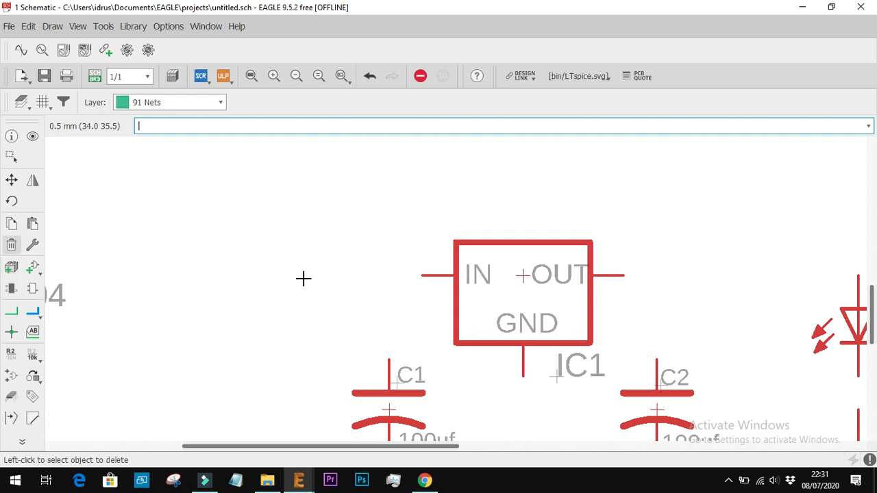
{"action": "key", "text": "ctrl+z"}
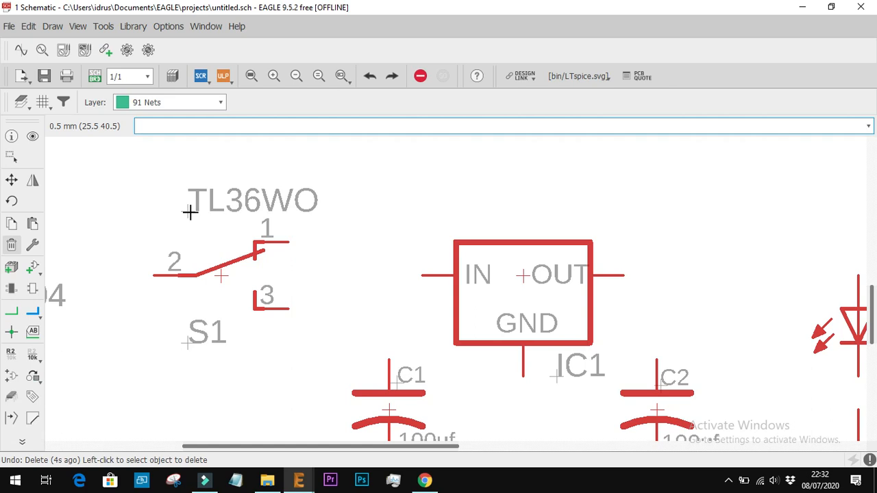
{"action": "scroll", "coordinate": [179, 199], "scroll_direction": "up", "scroll_amount": 2}
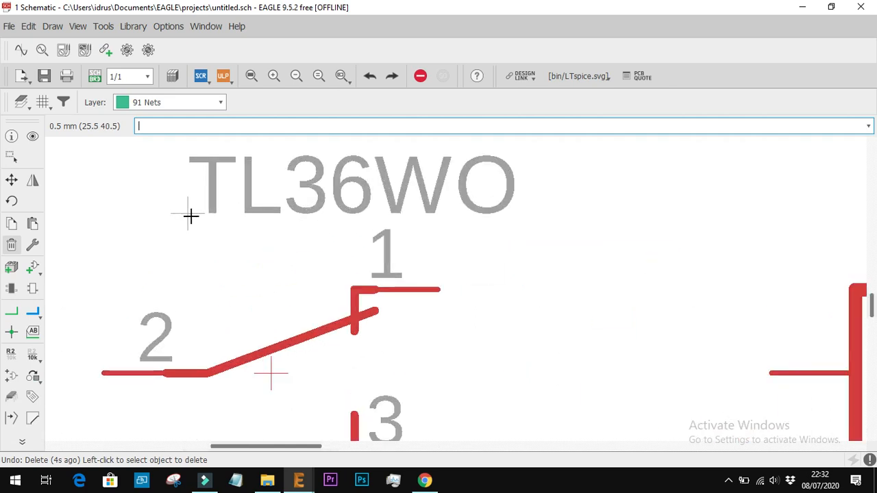
{"action": "left_click", "coordinate": [190, 216]}
Draw a net from diode D1's cathode pin to pin 2 of switch S1
{"action": "scroll", "coordinate": [290, 302], "scroll_direction": "down", "scroll_amount": 3}
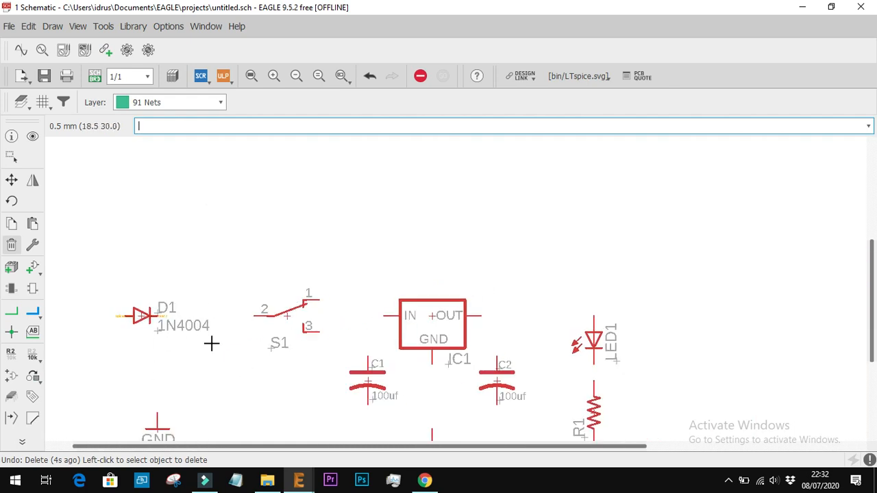
{"action": "scroll", "coordinate": [648, 374], "scroll_direction": "down", "scroll_amount": 2}
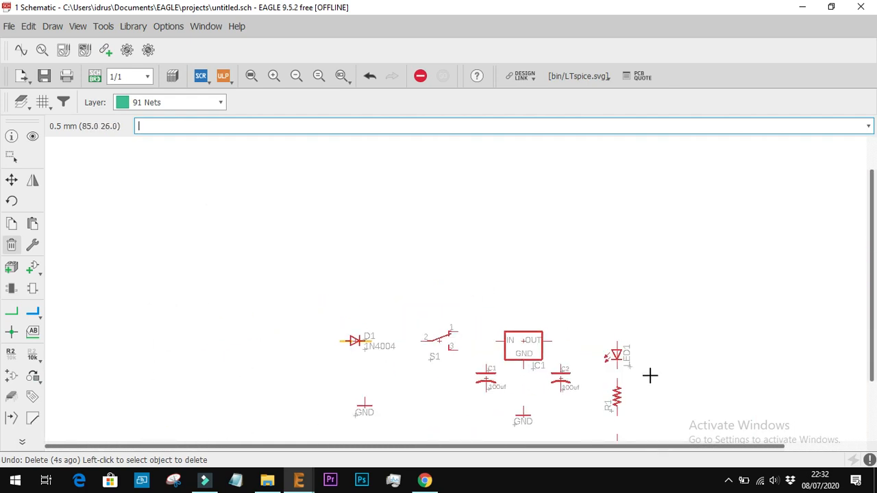
{"action": "scroll", "coordinate": [634, 404], "scroll_direction": "down", "scroll_amount": 1}
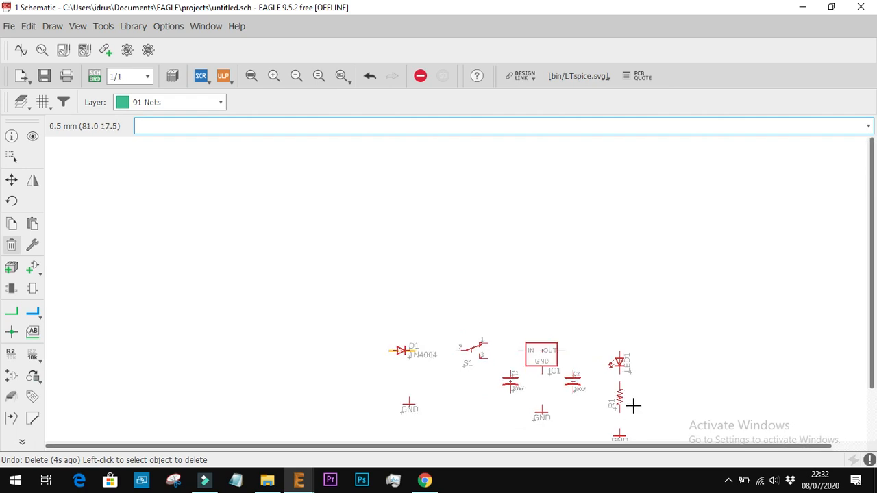
{"action": "scroll", "coordinate": [689, 370], "scroll_direction": "down", "scroll_amount": 2}
{"action": "scroll", "coordinate": [669, 427], "scroll_direction": "up", "scroll_amount": 3}
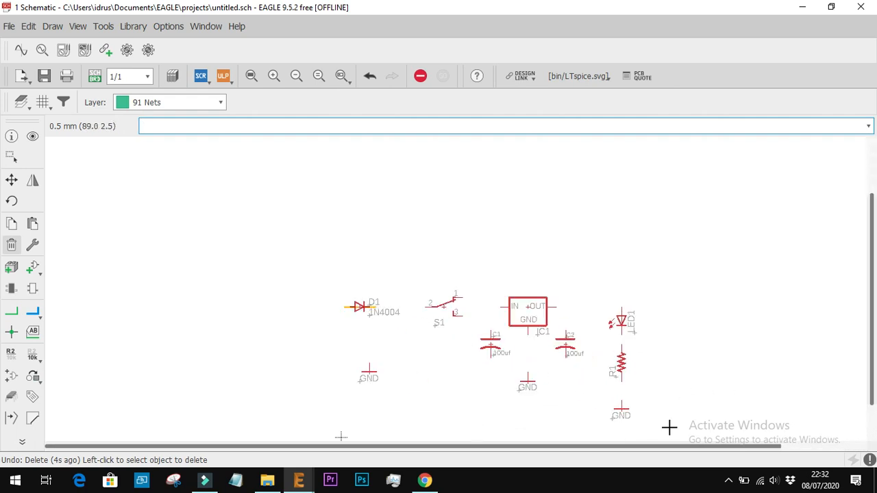
{"action": "scroll", "coordinate": [669, 426], "scroll_direction": "up", "scroll_amount": 3}
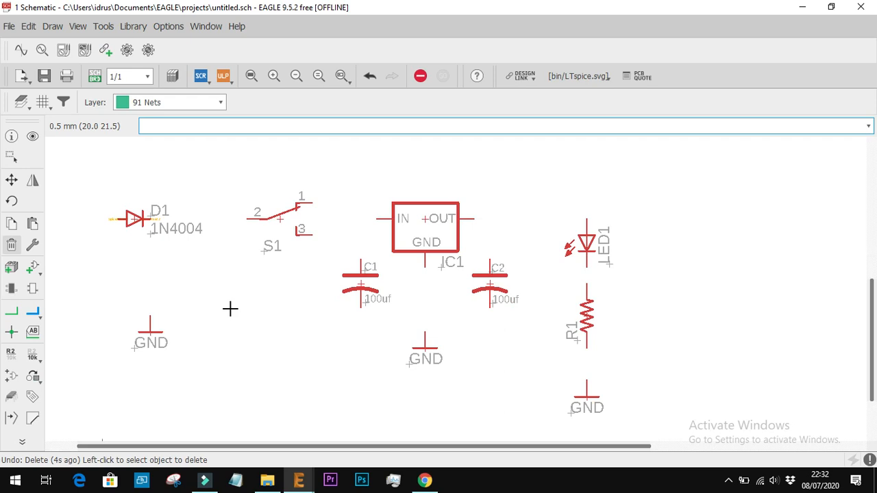
{"action": "left_click", "coordinate": [11, 311]}
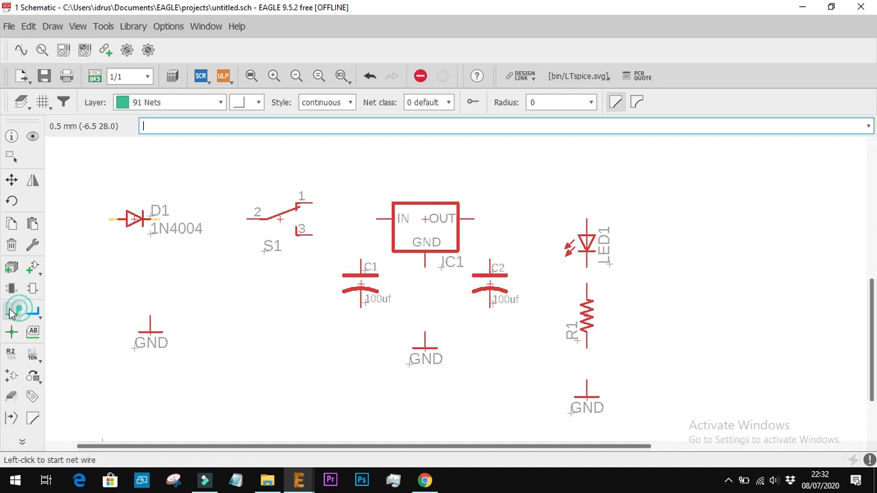
{"action": "scroll", "coordinate": [159, 218], "scroll_direction": "up", "scroll_amount": 5}
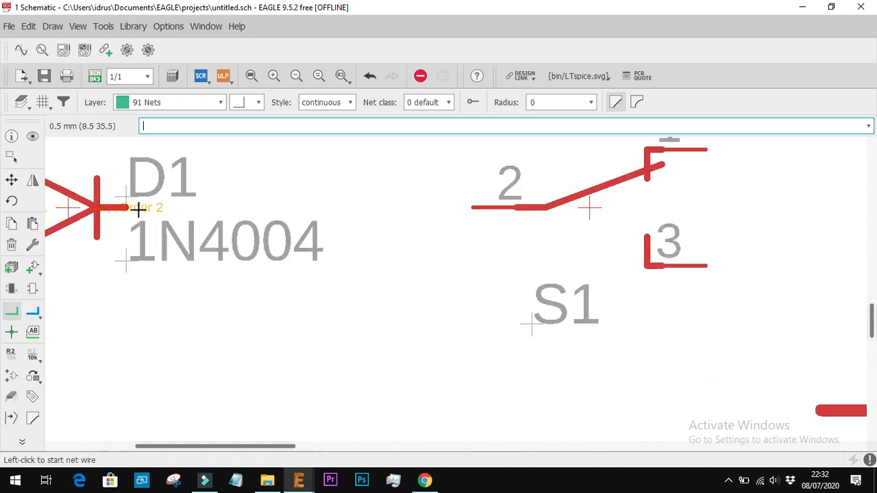
{"action": "scroll", "coordinate": [137, 205], "scroll_direction": "down", "scroll_amount": 3}
{"action": "left_click", "coordinate": [132, 209]}
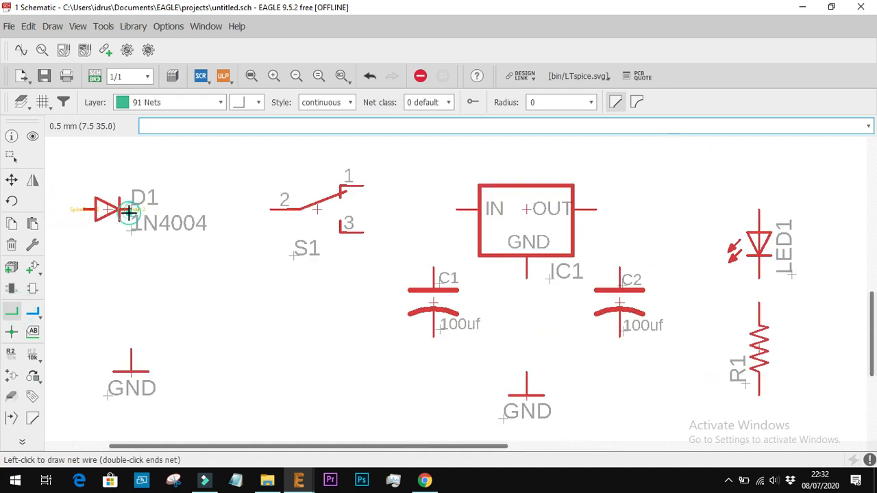
{"action": "left_click", "coordinate": [269, 209]}
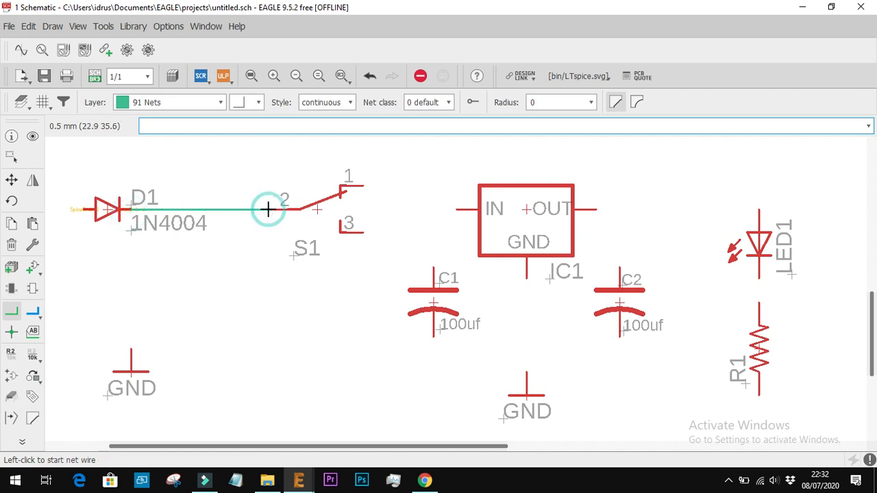
Connect pin 3 of switch S1 to IC1's IN pin and wire C1's upper pin up to that net
{"action": "left_click", "coordinate": [361, 232]}
{"action": "left_click", "coordinate": [456, 209]}
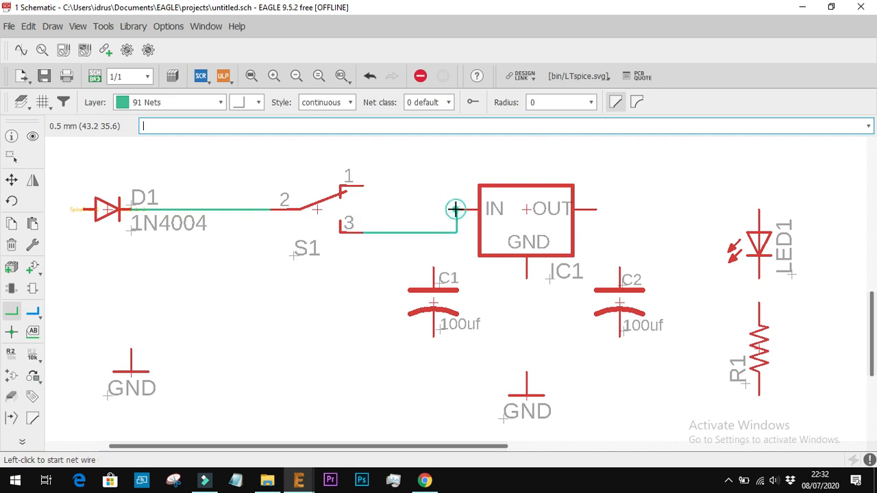
{"action": "left_click", "coordinate": [433, 267]}
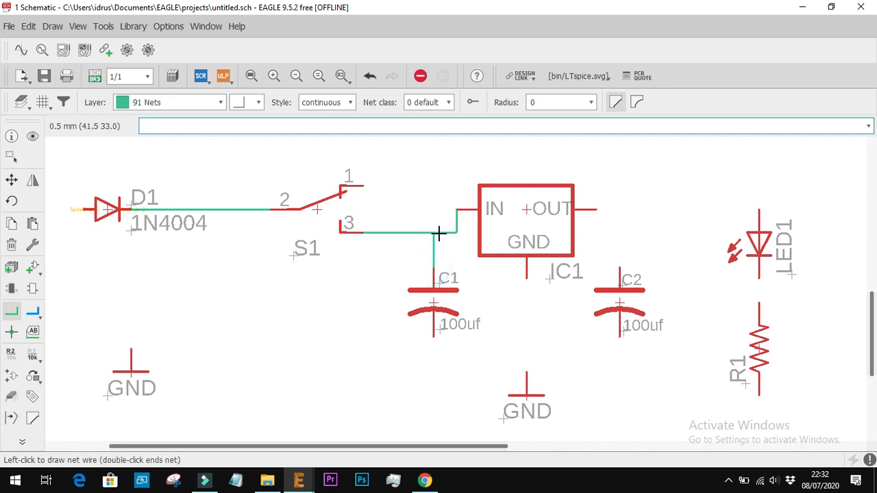
{"action": "left_click", "coordinate": [433, 233]}
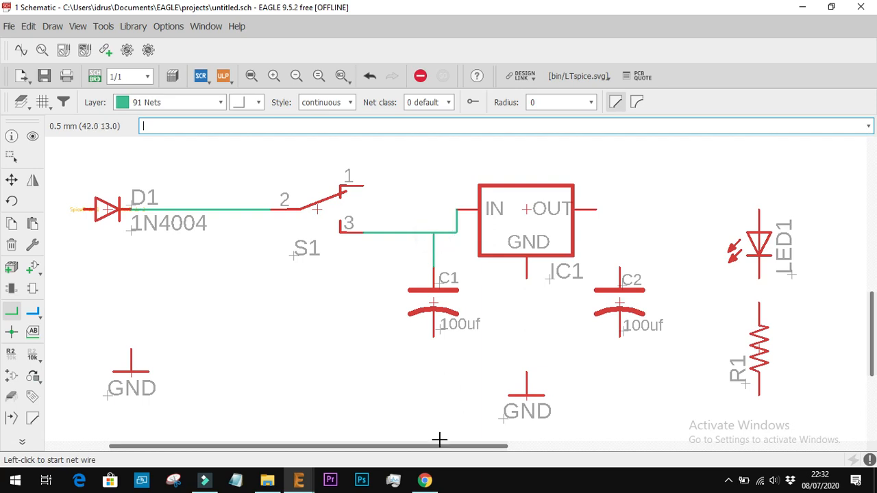
Check the sch.jpg reference in the browser, return to the EAGLE schematic, and wire IC1's OUT pin to C2's upper pin
{"action": "left_click", "coordinate": [425, 480]}
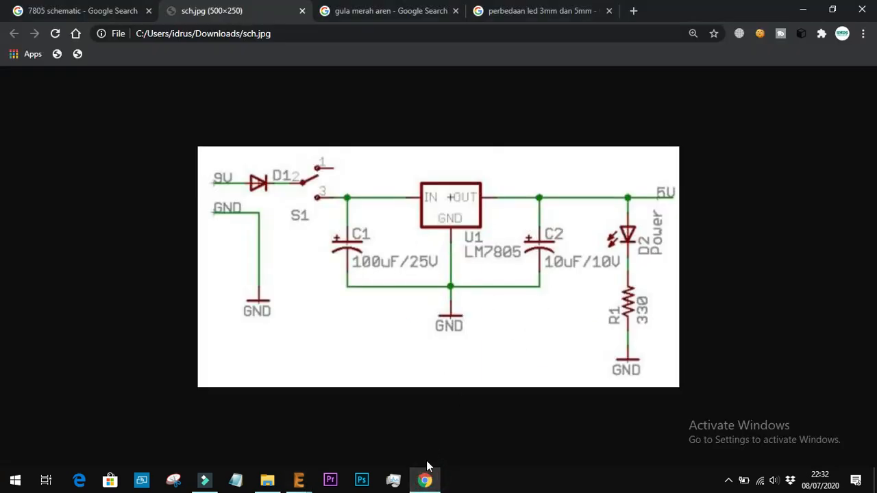
{"action": "mouse_move", "coordinate": [298, 480]}
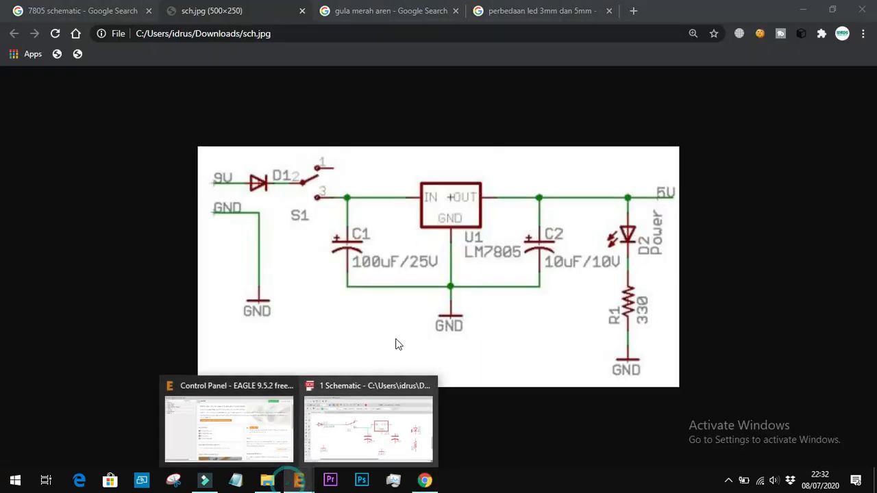
{"action": "left_click", "coordinate": [362, 413]}
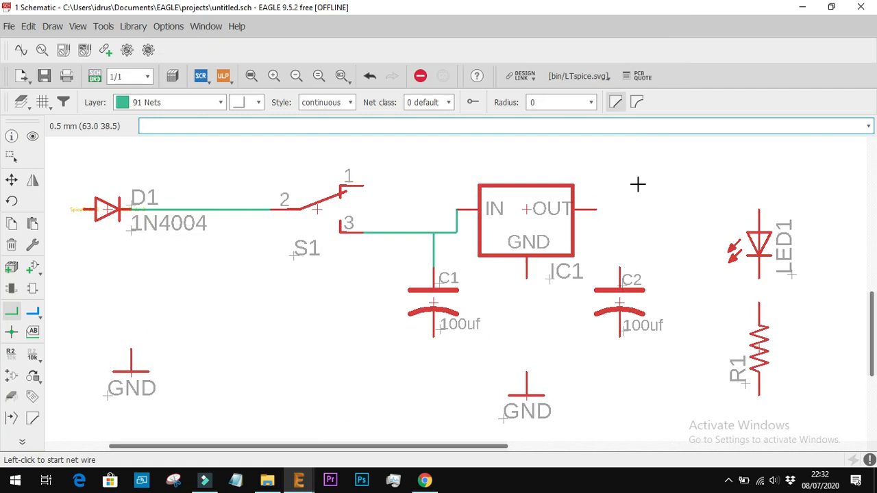
{"action": "left_click", "coordinate": [596, 209]}
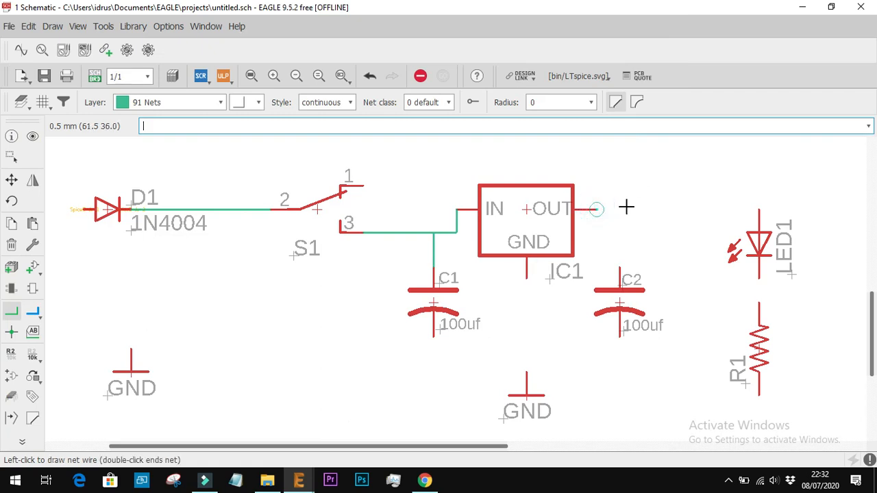
{"action": "left_click", "coordinate": [620, 268]}
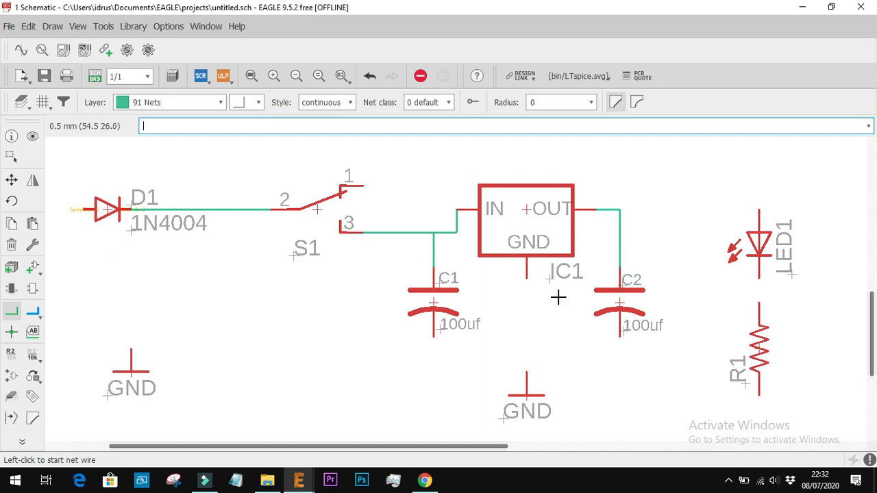
Join the lower pins of C1 and C2 with a net and draw a wire from the GND symbol below IC1 up to it
{"action": "left_click", "coordinate": [434, 336]}
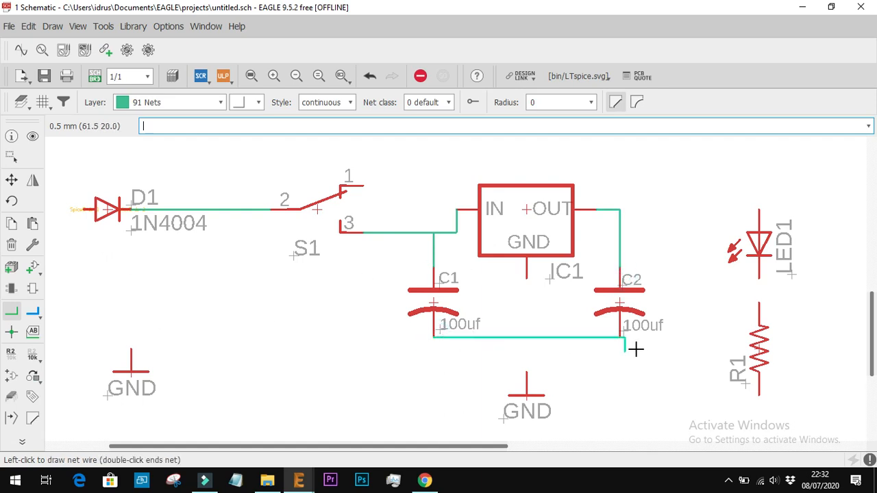
{"action": "left_click", "coordinate": [618, 337]}
{"action": "left_click", "coordinate": [525, 371]}
{"action": "left_click", "coordinate": [528, 336]}
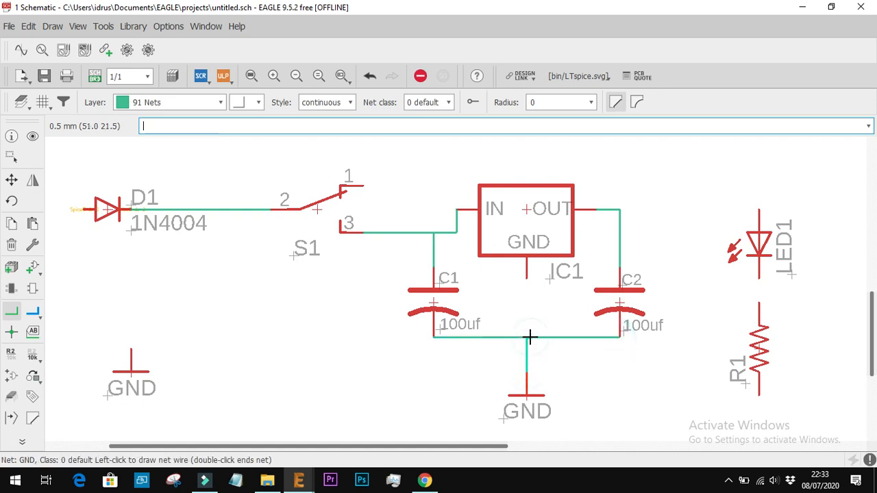
Try extending the GND net to C2's lower pin and wiring C1's upper pin to IC1's IN pin, and undo both nets
{"action": "left_click", "coordinate": [620, 335]}
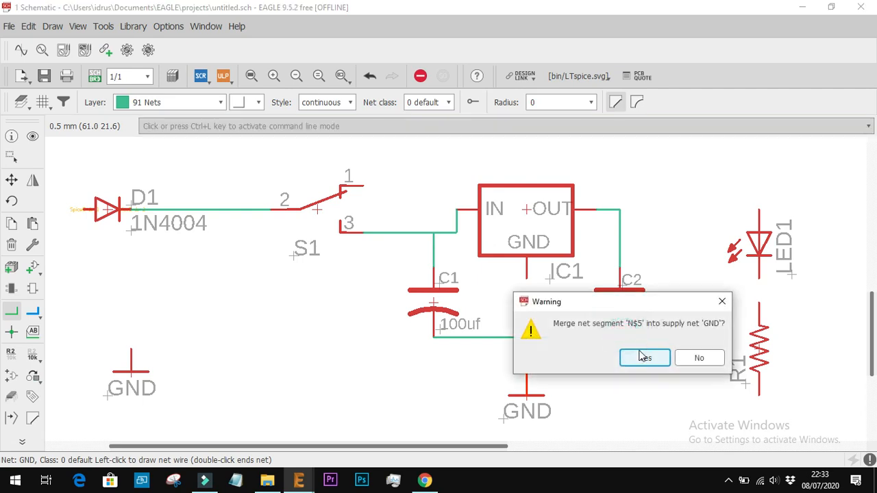
{"action": "left_click", "coordinate": [642, 356]}
{"action": "left_click", "coordinate": [431, 268]}
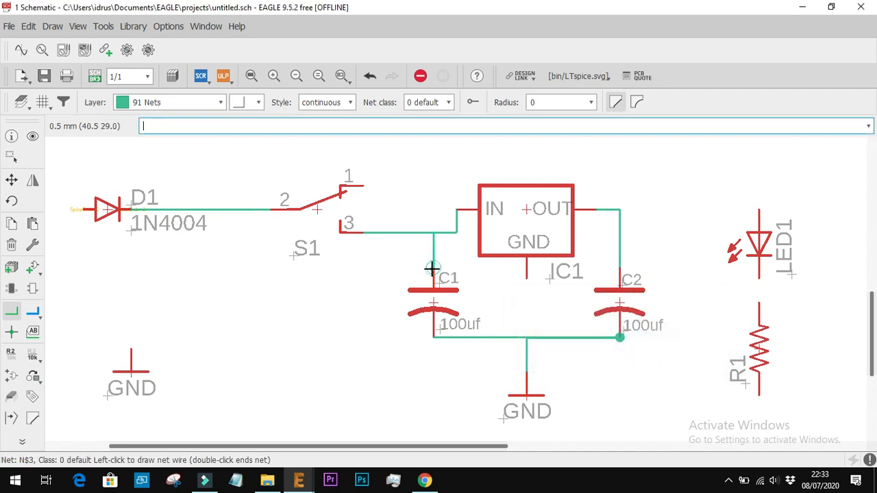
{"action": "left_click", "coordinate": [456, 209]}
{"action": "left_click", "coordinate": [462, 296]}
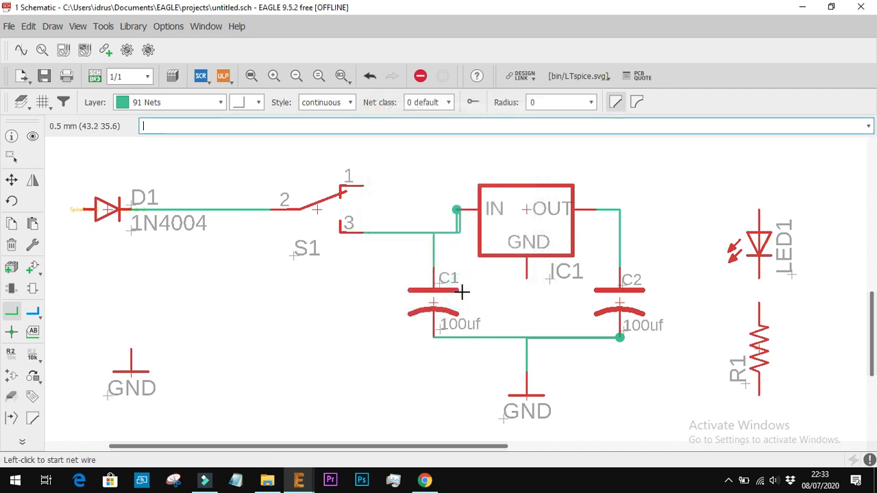
{"action": "key", "text": "ctrl+z"}
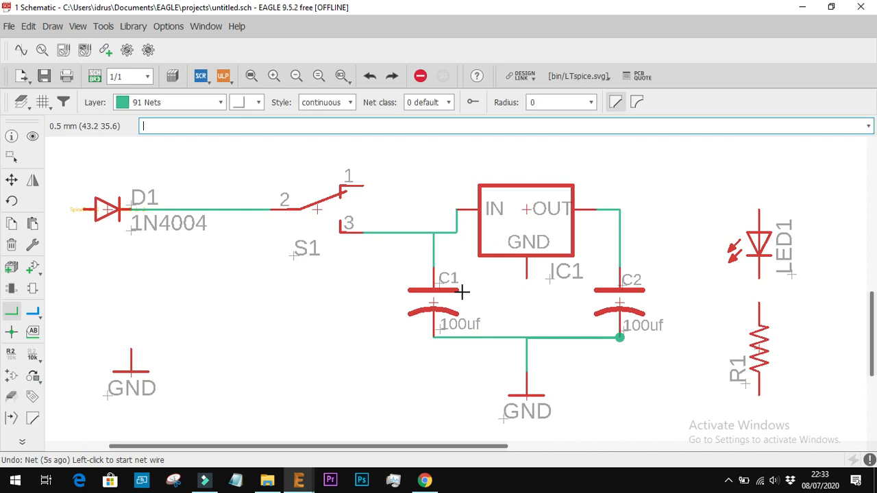
{"action": "key", "text": "ctrl+z"}
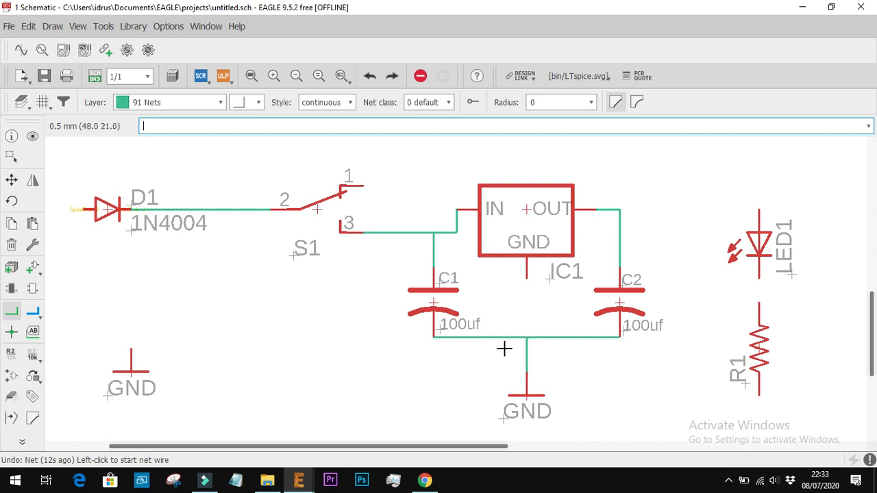
Redraw the GND net from the ground symbol below IC1 up and across to C2's lower pin
{"action": "left_click", "coordinate": [526, 374]}
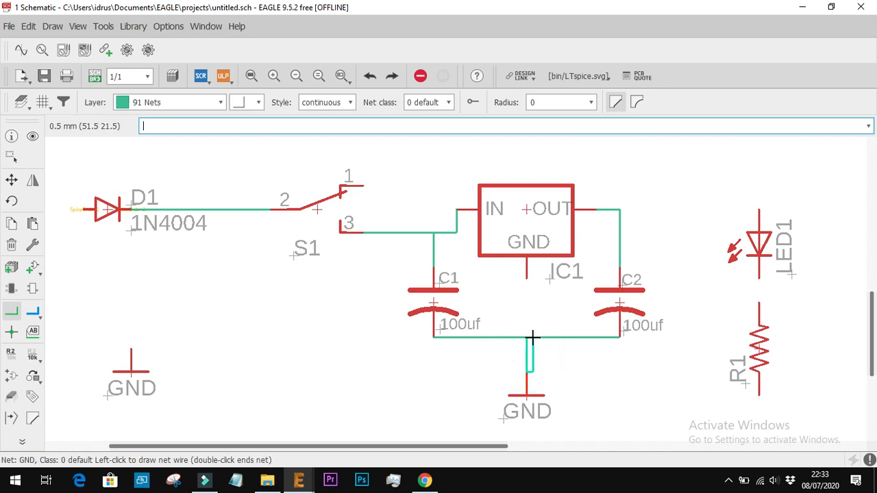
{"action": "left_click", "coordinate": [527, 337]}
{"action": "left_click", "coordinate": [620, 335]}
{"action": "double_click", "coordinate": [622, 334]}
{"action": "key", "text": "Return"}
Wire C1's upper pin to pin 3 of switch S1
{"action": "left_click", "coordinate": [433, 272]}
{"action": "left_click", "coordinate": [359, 234]}
{"action": "key", "text": "Return"}
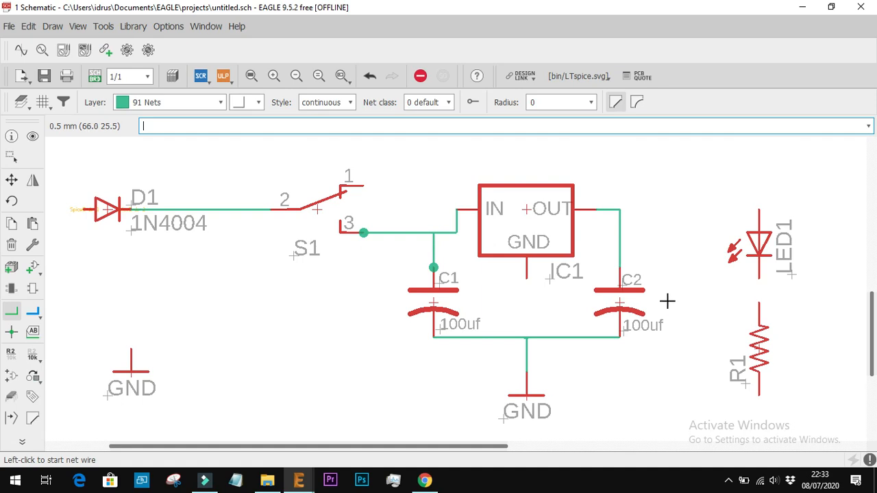
Check the sch.jpg reference in the browser, return to EAGLE, and draw an open-ended net up and leftward from the GND symbol below D1
{"action": "scroll", "coordinate": [667, 300], "scroll_direction": "down", "scroll_amount": 2}
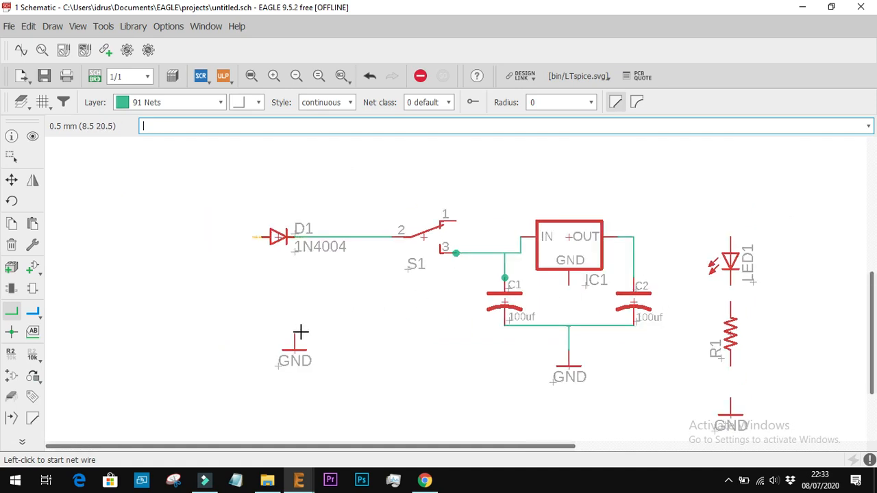
{"action": "scroll", "coordinate": [295, 334], "scroll_direction": "up", "scroll_amount": 2}
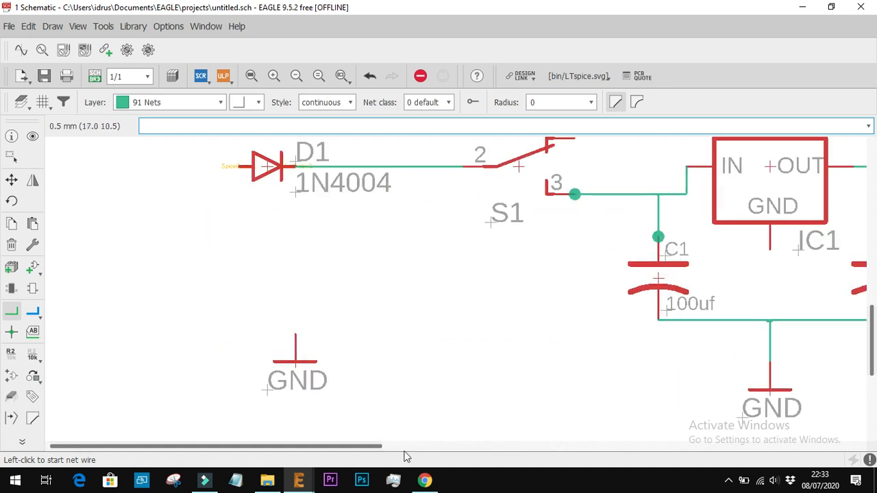
{"action": "left_click", "coordinate": [425, 480]}
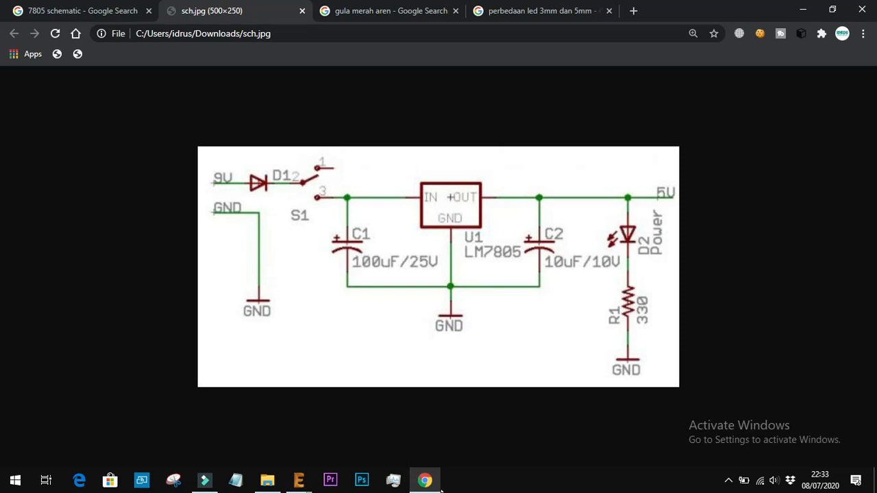
{"action": "left_click", "coordinate": [299, 480]}
{"action": "left_click", "coordinate": [294, 294]}
{"action": "left_click", "coordinate": [143, 244]}
{"action": "double_click", "coordinate": [148, 242]}
Draw an open-ended net leftward from D1's anode, name it 9V, and place its label above the open end
{"action": "left_click", "coordinate": [238, 167]}
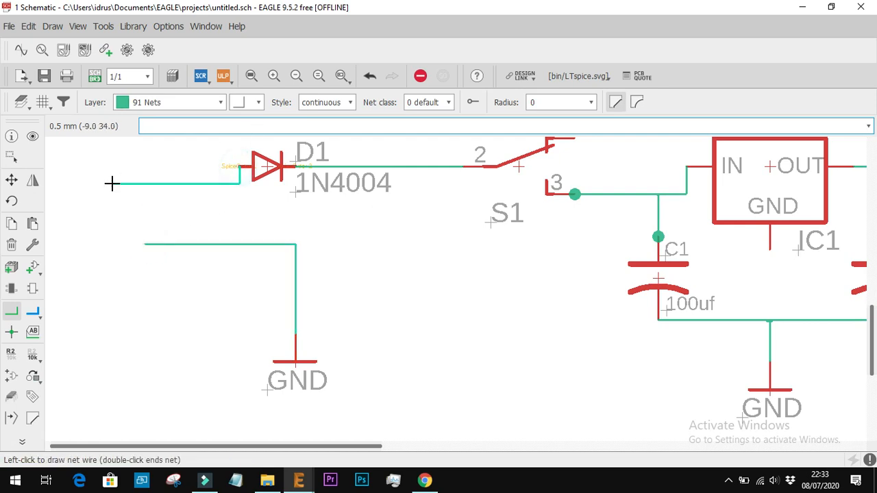
{"action": "double_click", "coordinate": [147, 165]}
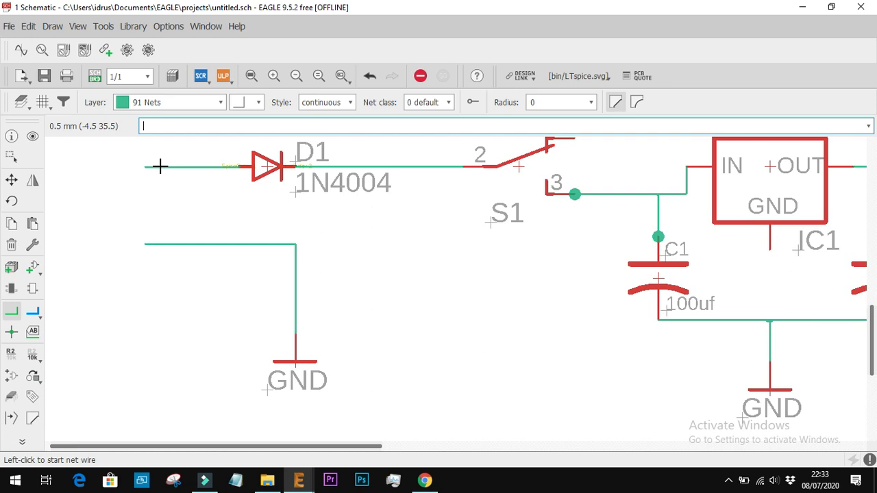
{"action": "right_click", "coordinate": [163, 168]}
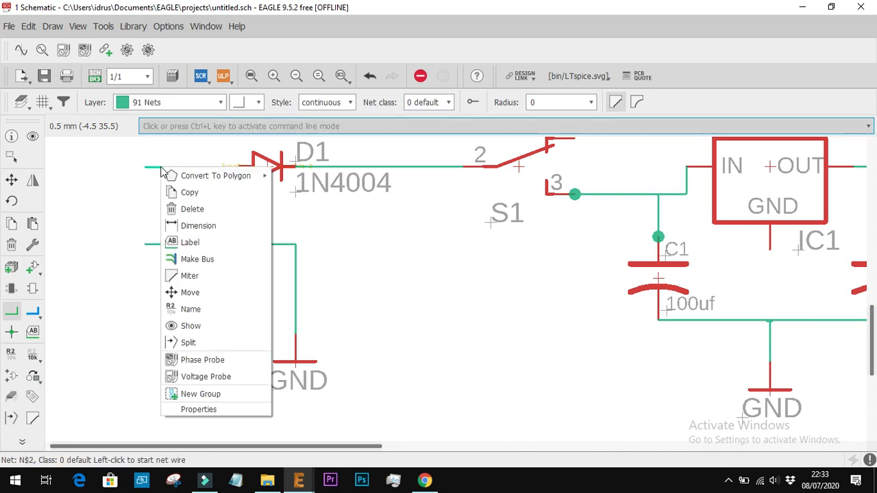
{"action": "left_click", "coordinate": [196, 309]}
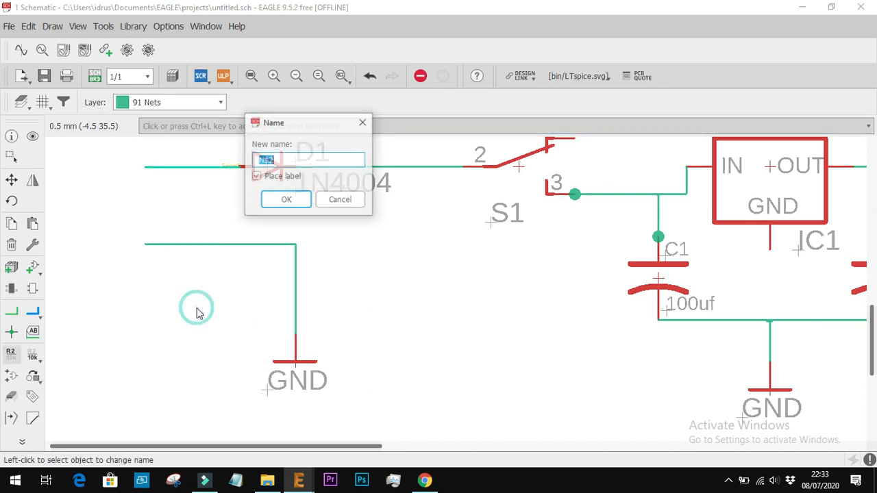
{"action": "type", "text": "9V"}
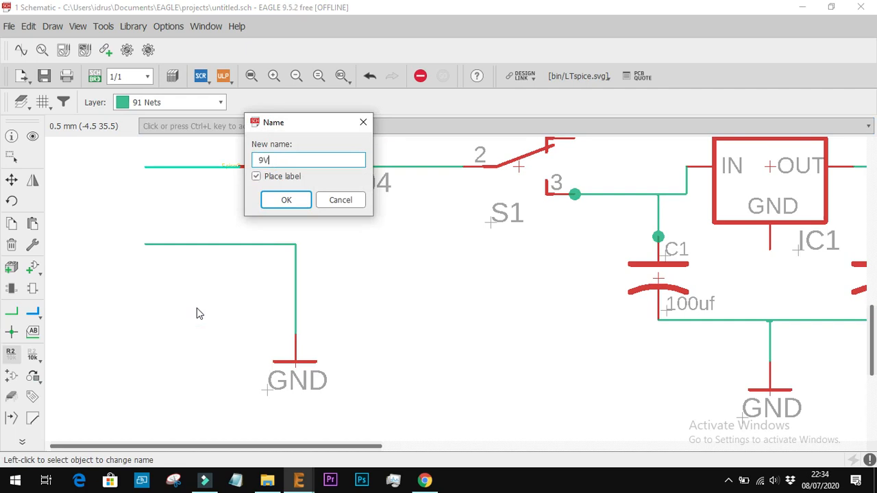
{"action": "key", "text": "Return"}
{"action": "left_click", "coordinate": [144, 163]}
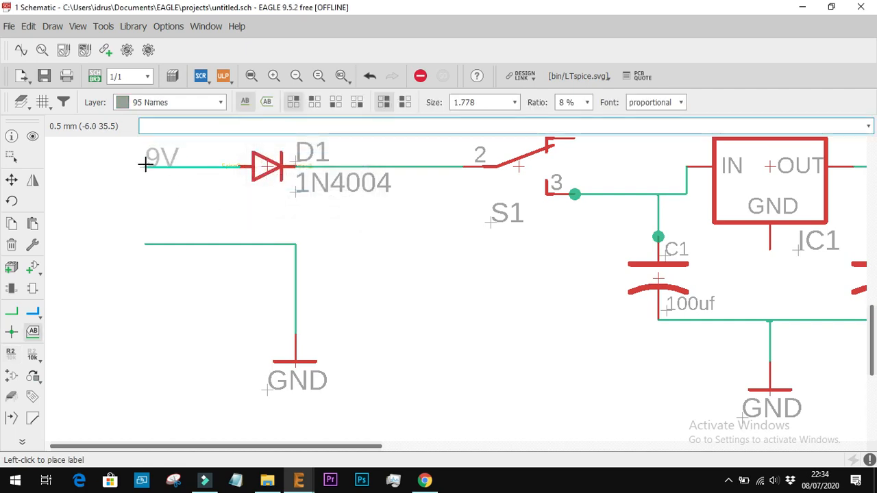
{"action": "key", "text": "Escape"}
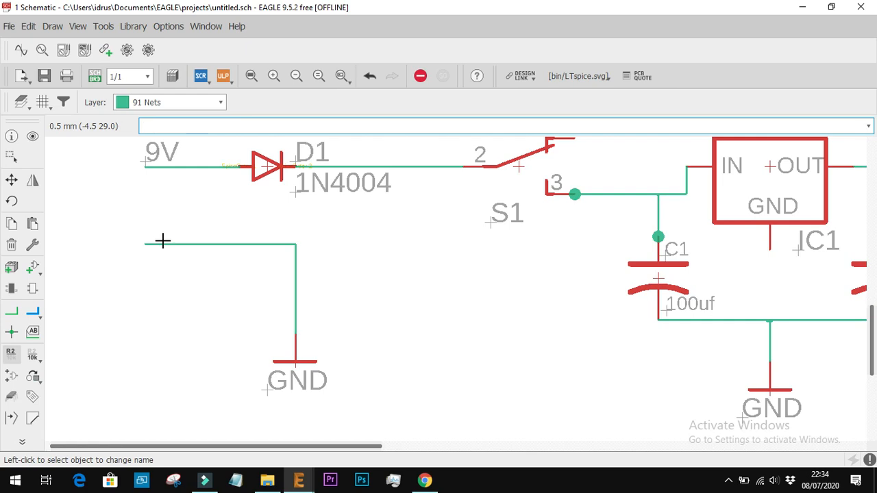
Name the open-ended ground net below D1 GND and place its label above the open end
{"action": "right_click", "coordinate": [163, 241]}
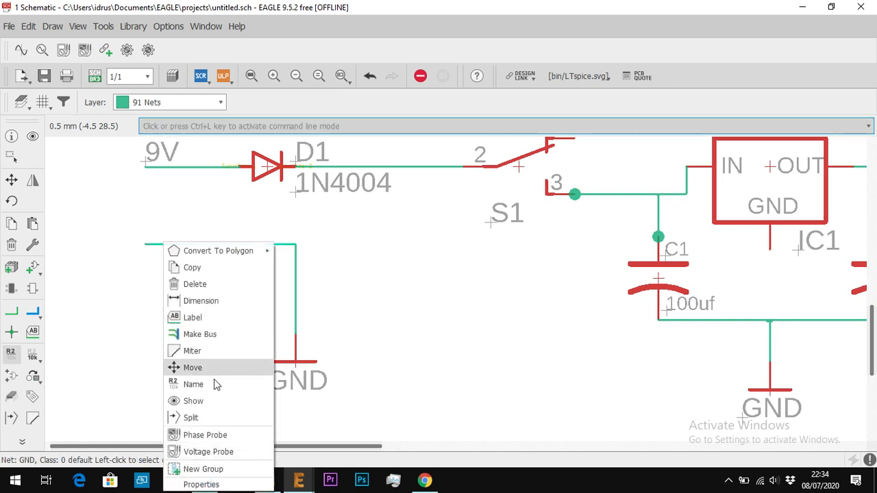
{"action": "left_click", "coordinate": [193, 385]}
{"action": "type", "text": "GND"}
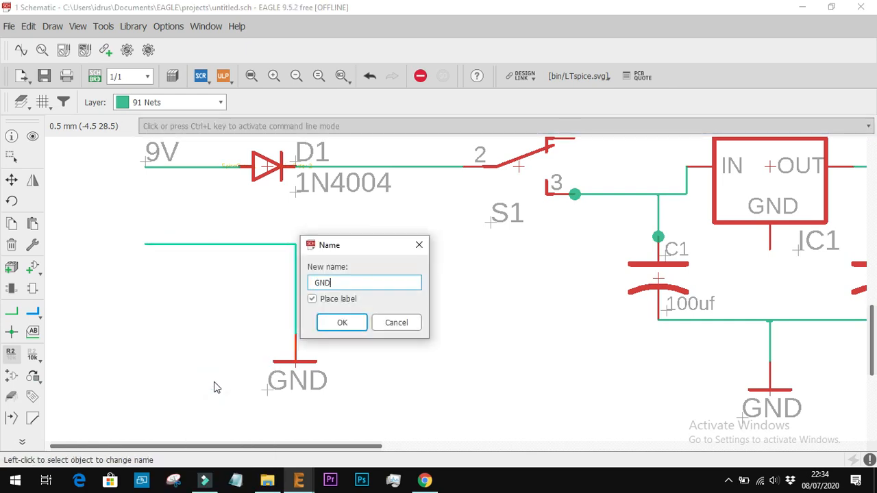
{"action": "key", "text": "Return"}
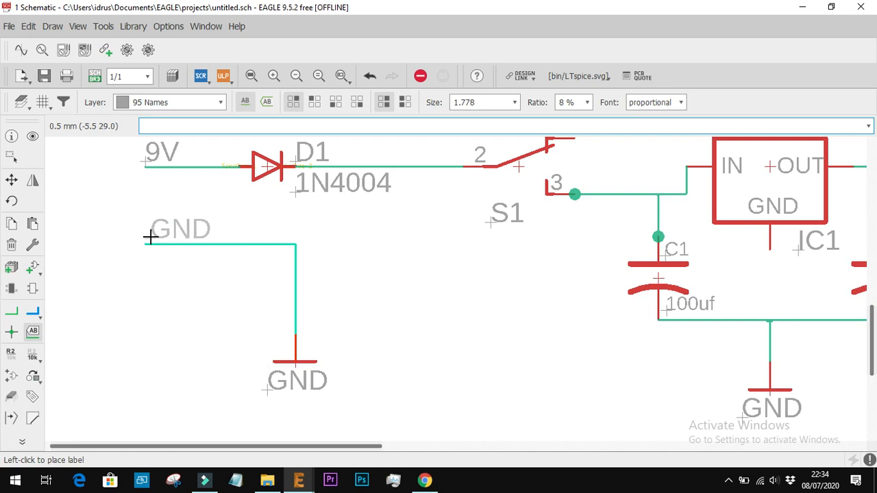
{"action": "left_click", "coordinate": [147, 237]}
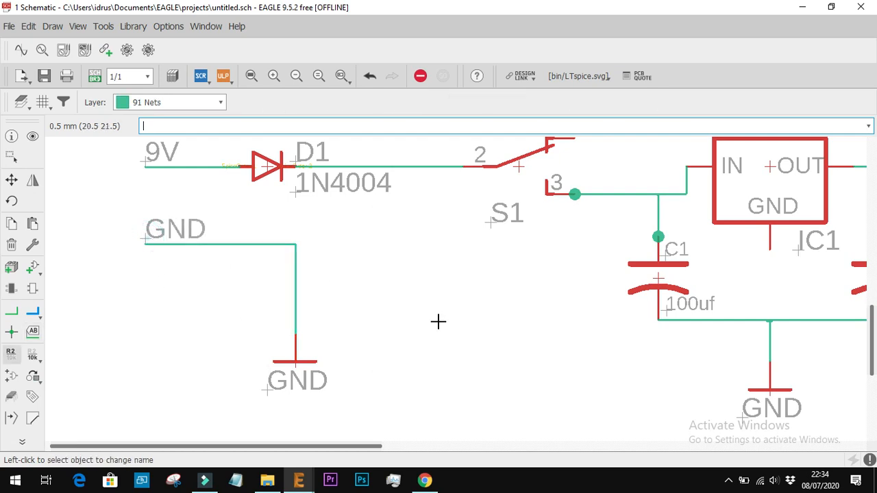
Wire IC1's OUT pin straight across to LED1's upper pin
{"action": "scroll", "coordinate": [438, 319], "scroll_direction": "down", "scroll_amount": 3}
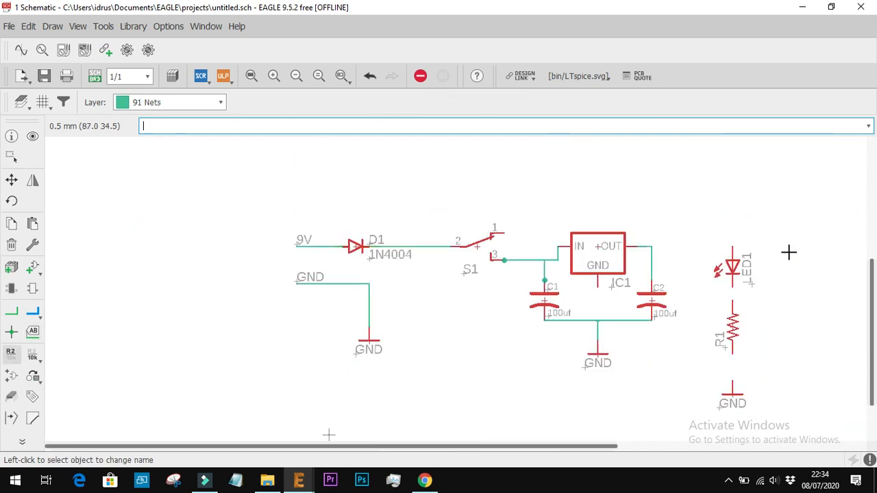
{"action": "scroll", "coordinate": [788, 251], "scroll_direction": "up", "scroll_amount": 3}
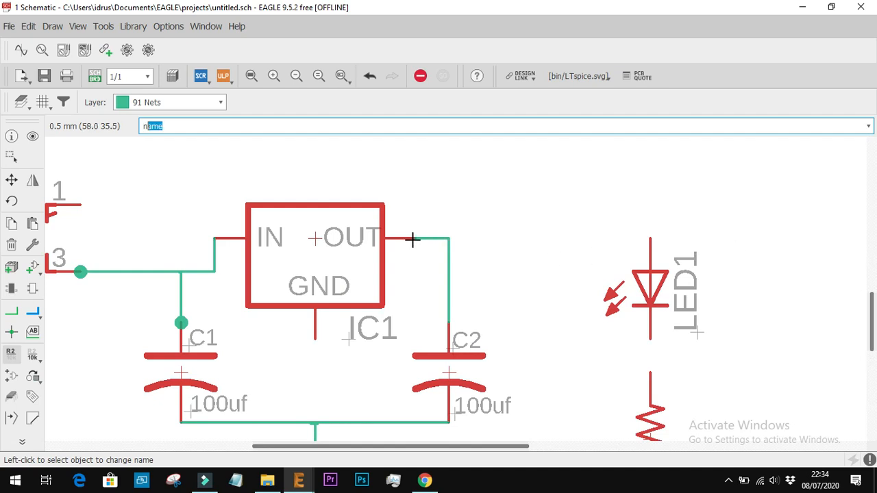
{"action": "key", "text": "Return"}
{"action": "left_click", "coordinate": [414, 239]}
{"action": "left_click", "coordinate": [649, 237]}
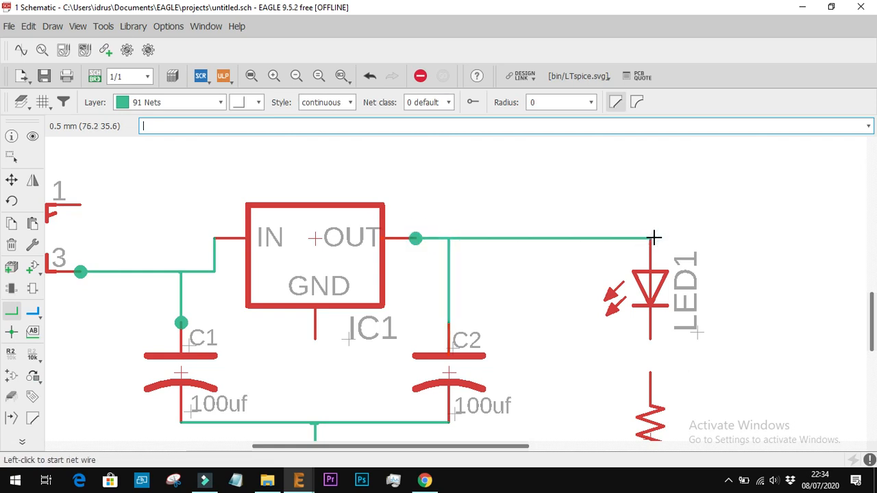
Connect LED1's lower pin to R1's upper pin and R1's lower pin to the GND symbol beneath it
{"action": "left_click", "coordinate": [650, 341]}
{"action": "left_click", "coordinate": [650, 372]}
{"action": "scroll", "coordinate": [648, 370], "scroll_direction": "down", "scroll_amount": 5}
{"action": "scroll", "coordinate": [652, 402], "scroll_direction": "up", "scroll_amount": 4}
{"action": "left_click", "coordinate": [647, 426]}
{"action": "left_click", "coordinate": [648, 387]}
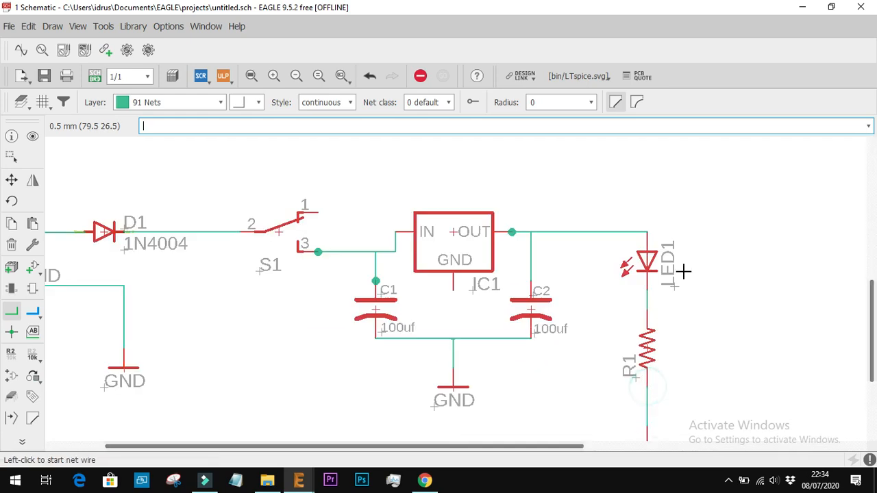
Extend the output net rightward from LED1's upper pin, name it 5V, and place its label near the open end
{"action": "left_click", "coordinate": [646, 232]}
{"action": "double_click", "coordinate": [727, 231]}
{"action": "scroll", "coordinate": [727, 232], "scroll_direction": "up", "scroll_amount": 4}
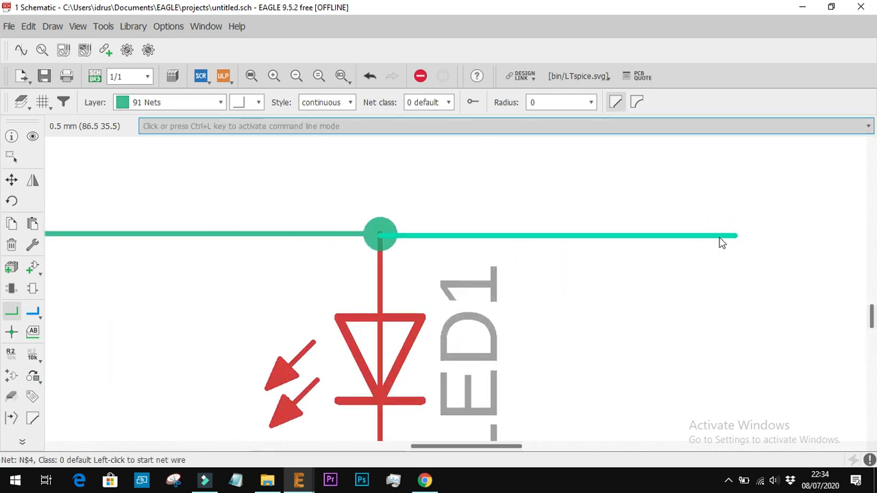
{"action": "right_click", "coordinate": [720, 239]}
{"action": "left_click", "coordinate": [749, 379]}
{"action": "type", "text": "5V"}
{"action": "key", "text": "Return"}
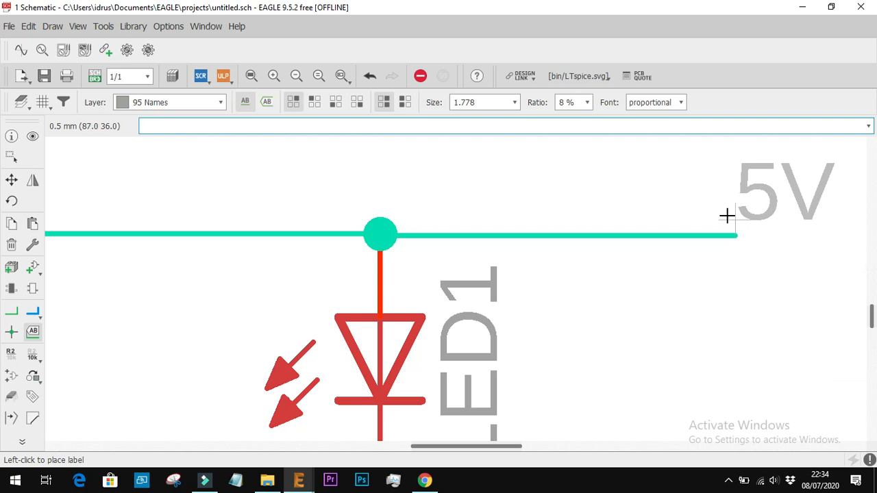
{"action": "left_click", "coordinate": [694, 224]}
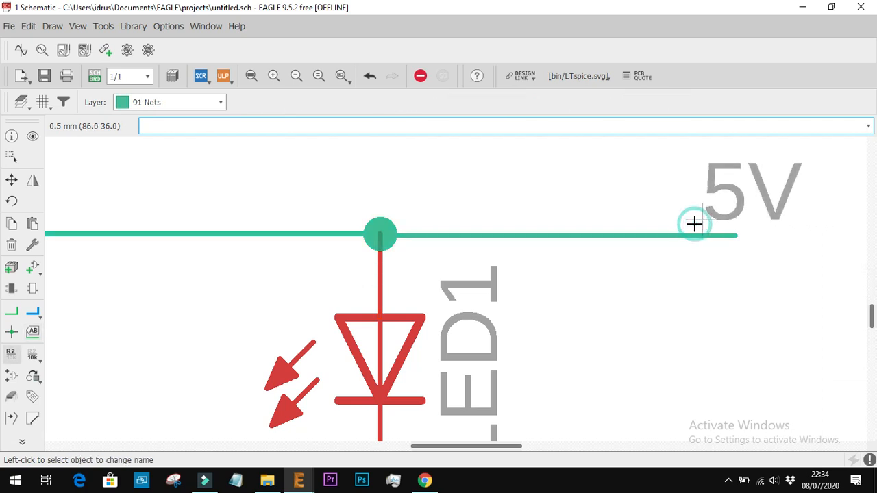
Save the finished schematic as 7805 in the Downloads folder
{"action": "scroll", "coordinate": [661, 314], "scroll_direction": "down", "scroll_amount": 6}
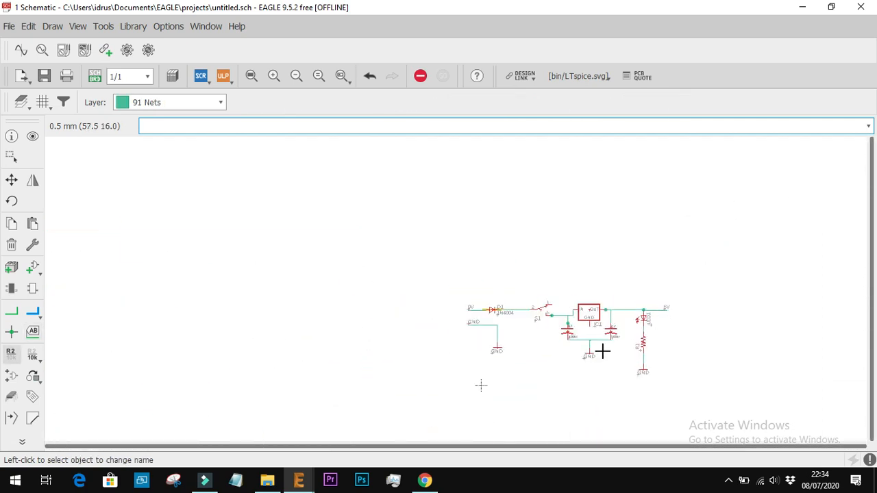
{"action": "scroll", "coordinate": [603, 350], "scroll_direction": "up", "scroll_amount": 2}
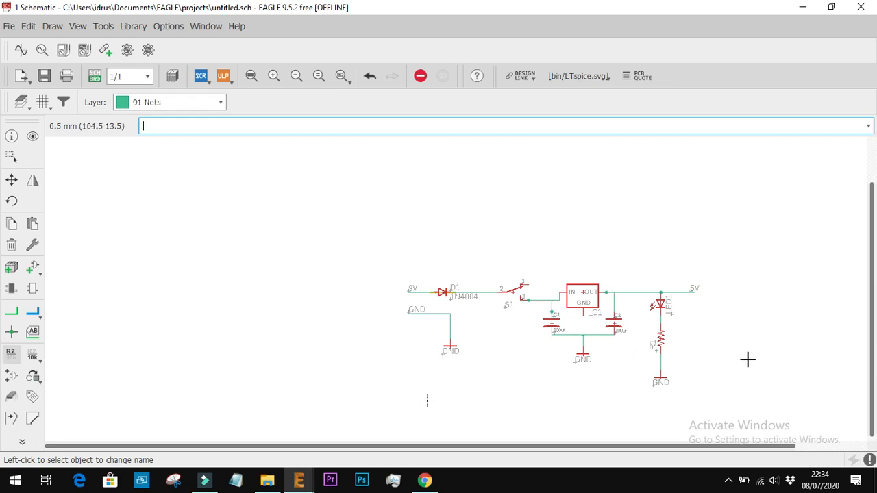
{"action": "scroll", "coordinate": [747, 359], "scroll_direction": "up", "scroll_amount": 1}
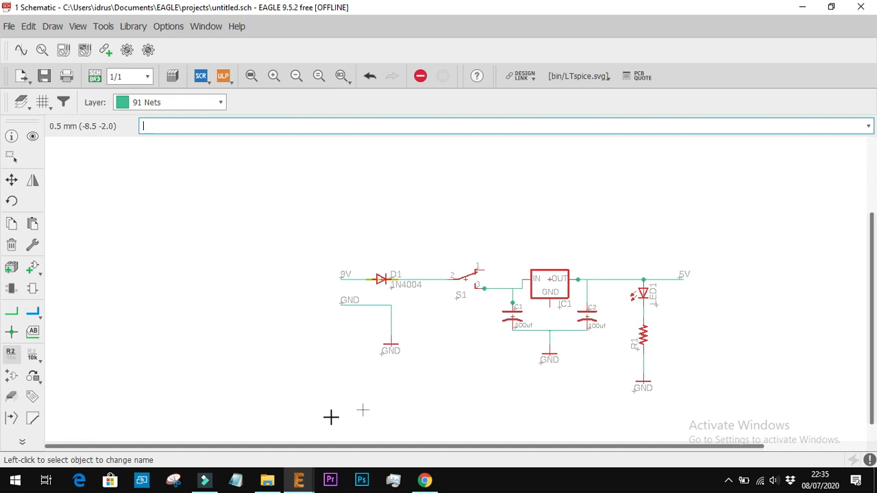
{"action": "left_click", "coordinate": [6, 27]}
{"action": "left_click", "coordinate": [44, 87]}
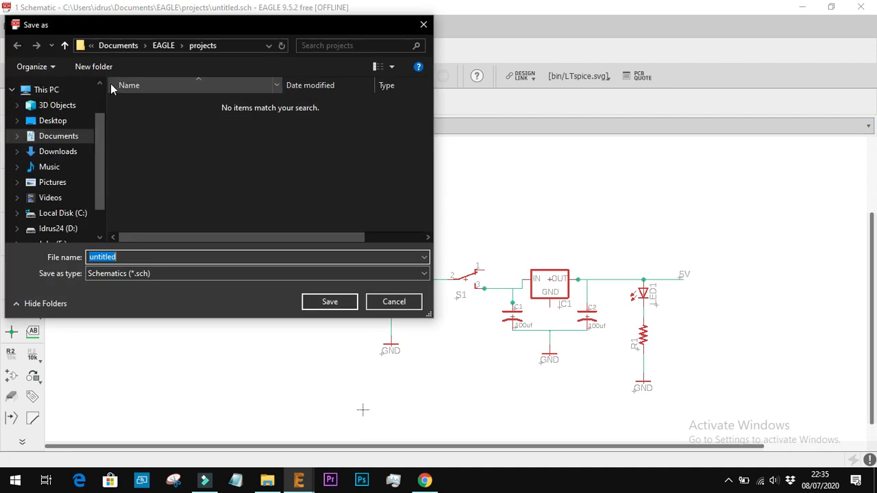
{"action": "left_click", "coordinate": [58, 136]}
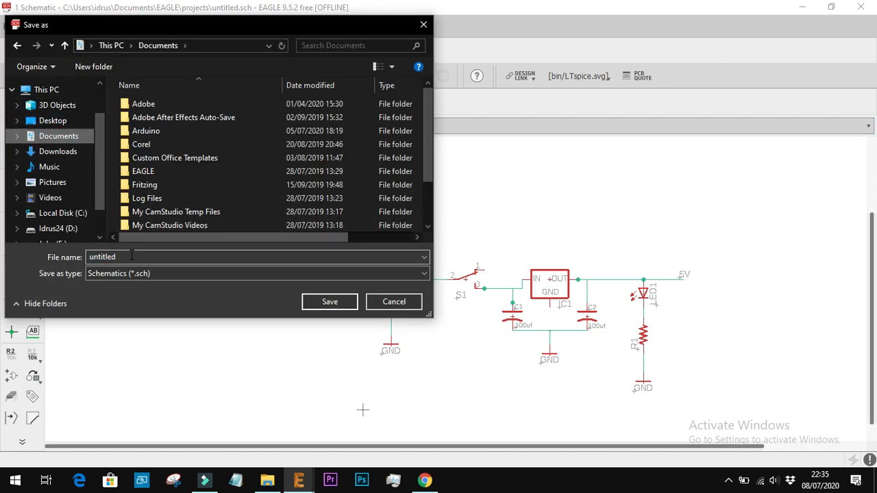
{"action": "left_click", "coordinate": [58, 151]}
{"action": "double_click", "coordinate": [102, 257]}
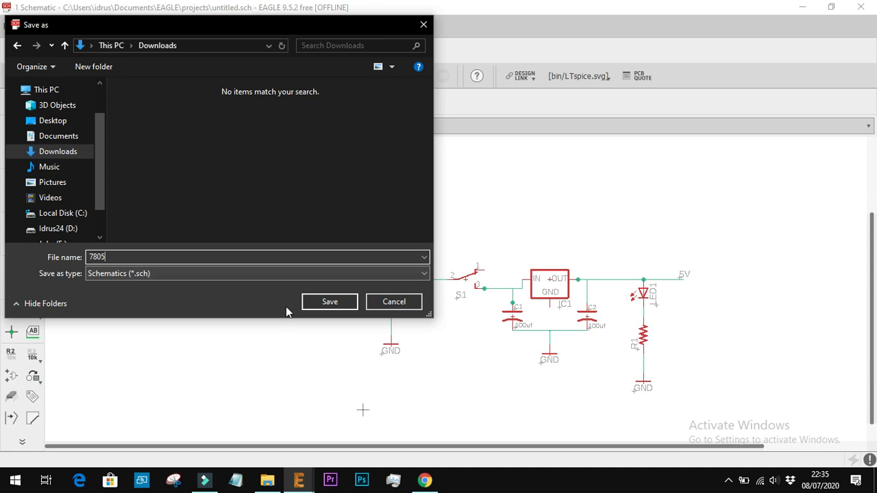
{"action": "left_click", "coordinate": [330, 302]}
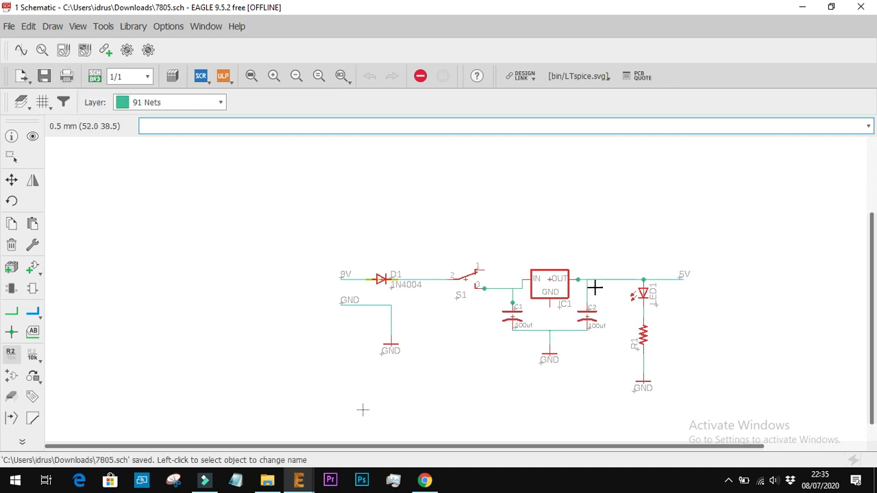
Create the board layout 7805.brd from the schematic
{"action": "left_click", "coordinate": [95, 77]}
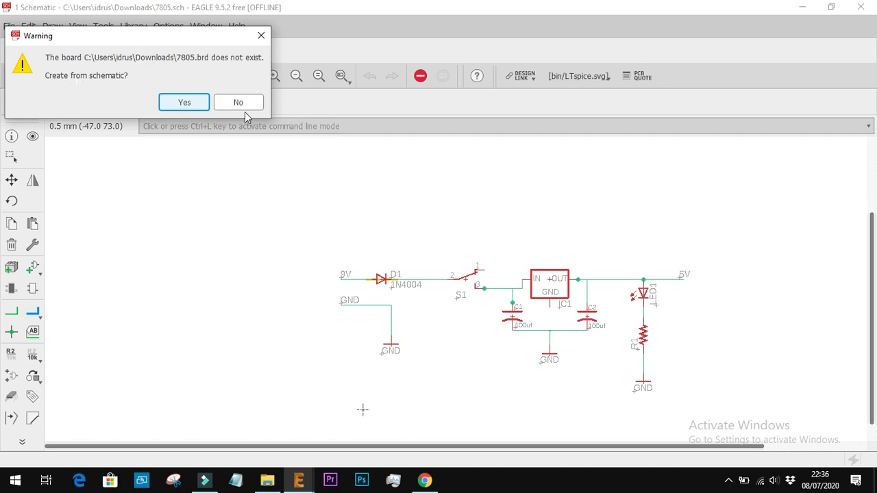
{"action": "left_click", "coordinate": [180, 102]}
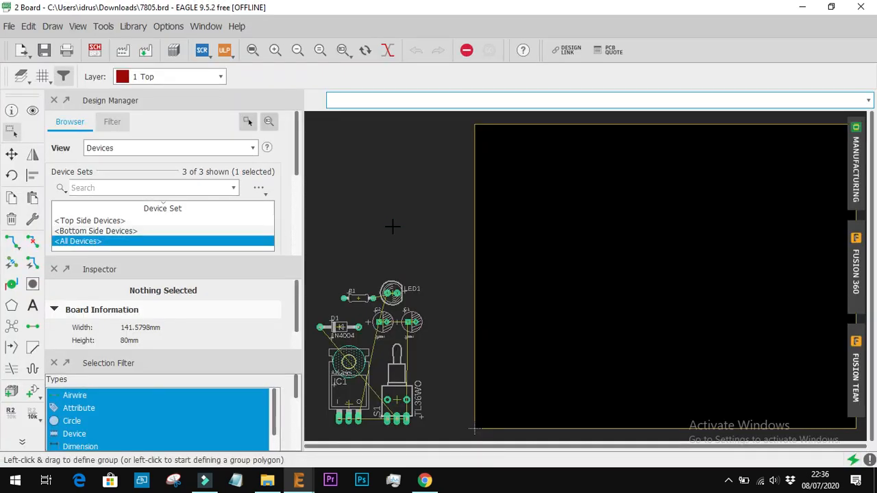
{"action": "scroll", "coordinate": [364, 296], "scroll_direction": "up", "scroll_amount": 3}
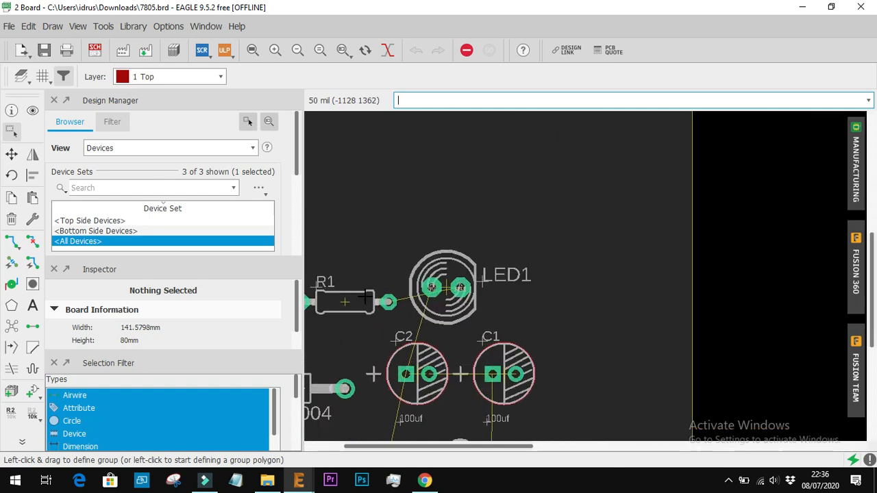
{"action": "scroll", "coordinate": [418, 298], "scroll_direction": "down", "scroll_amount": 2}
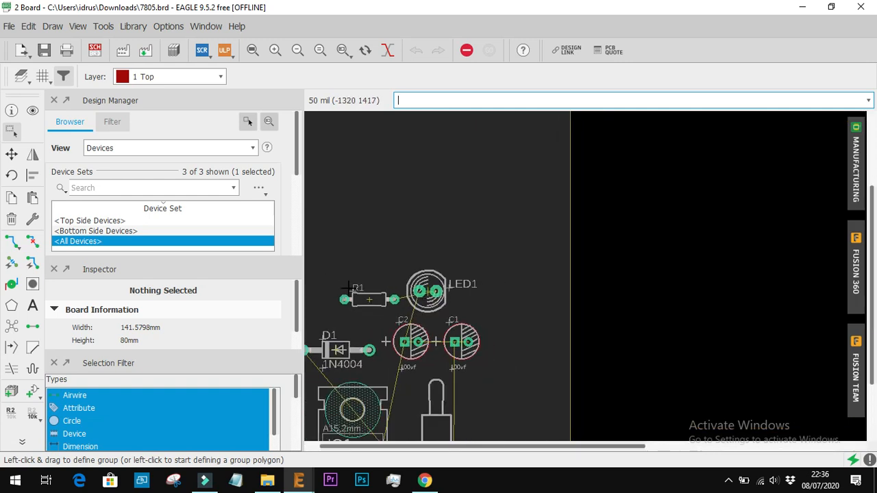
{"action": "scroll", "coordinate": [333, 300], "scroll_direction": "up", "scroll_amount": 2}
{"action": "scroll", "coordinate": [332, 299], "scroll_direction": "up", "scroll_amount": 1}
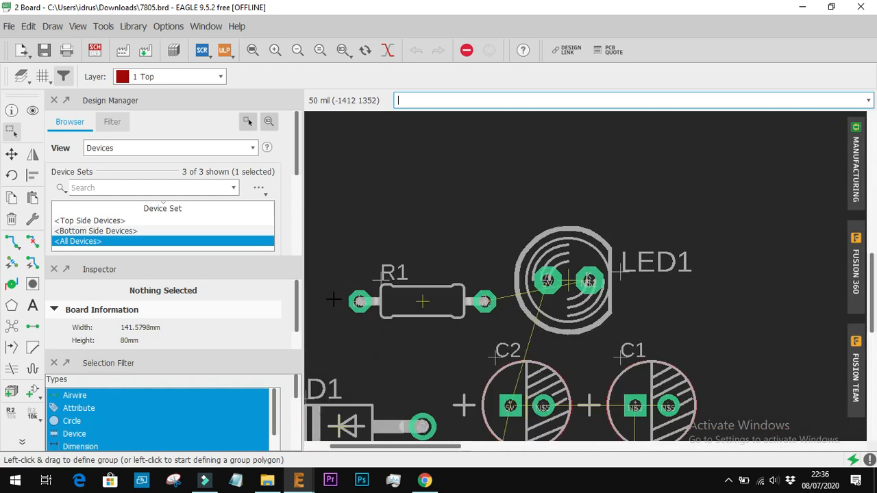
Switch to the schematic, redraw the net between the lower GND symbol and R1's lower pin, and return to the board
{"action": "scroll", "coordinate": [333, 299], "scroll_direction": "down", "scroll_amount": 1}
{"action": "left_click", "coordinate": [94, 50]}
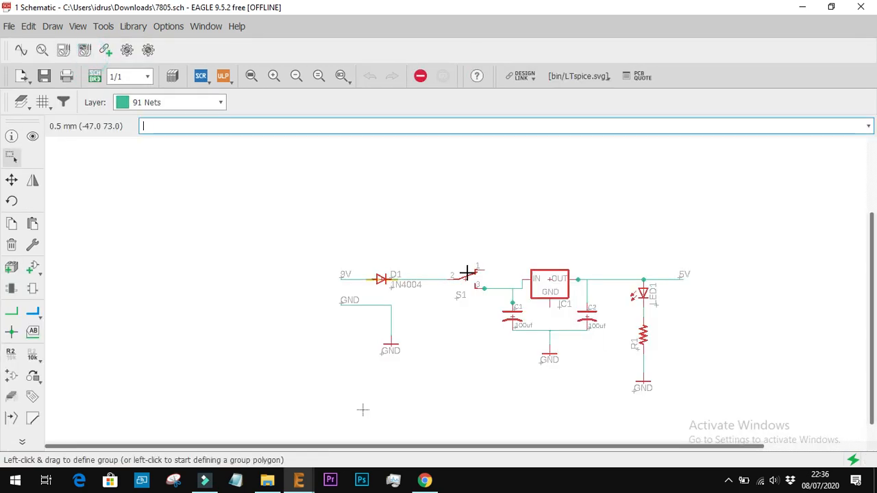
{"action": "scroll", "coordinate": [655, 379], "scroll_direction": "up", "scroll_amount": 2}
{"action": "left_click", "coordinate": [613, 359]}
{"action": "key", "text": "BackSpace"}
{"action": "key", "text": "BackSpace"}
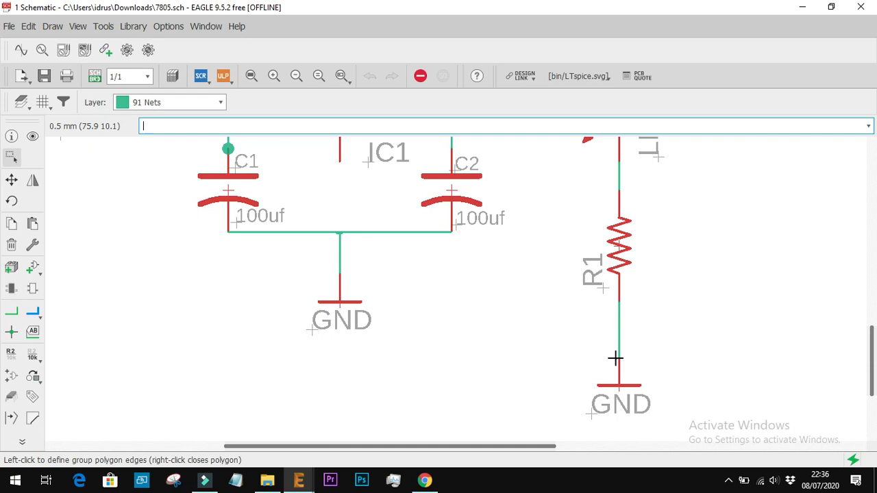
{"action": "key", "text": "Return"}
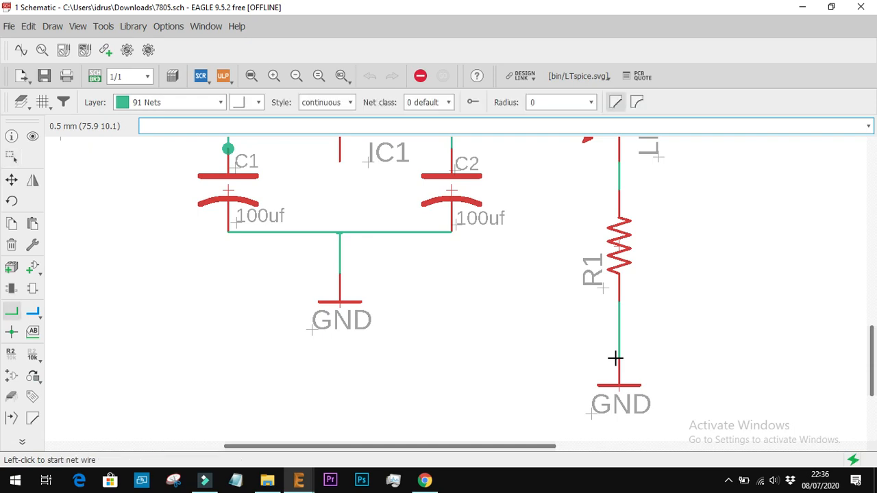
{"action": "left_click", "coordinate": [617, 358]}
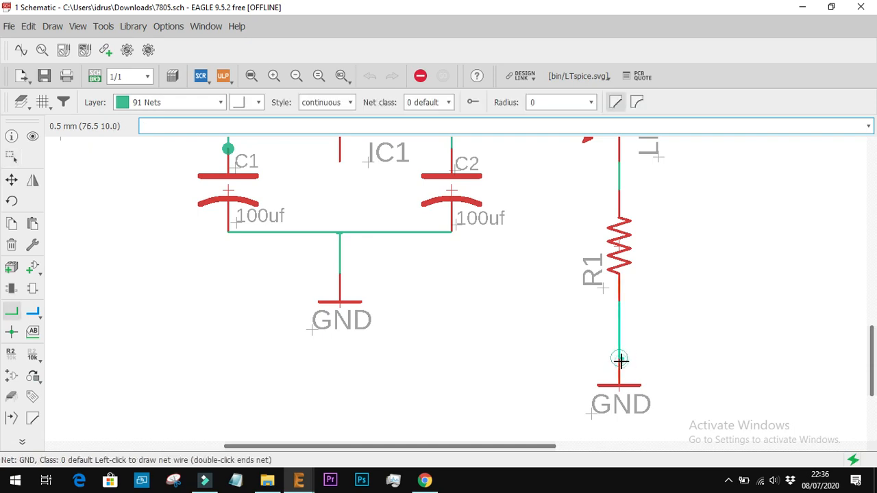
{"action": "left_click", "coordinate": [621, 300]}
{"action": "left_click", "coordinate": [95, 76]}
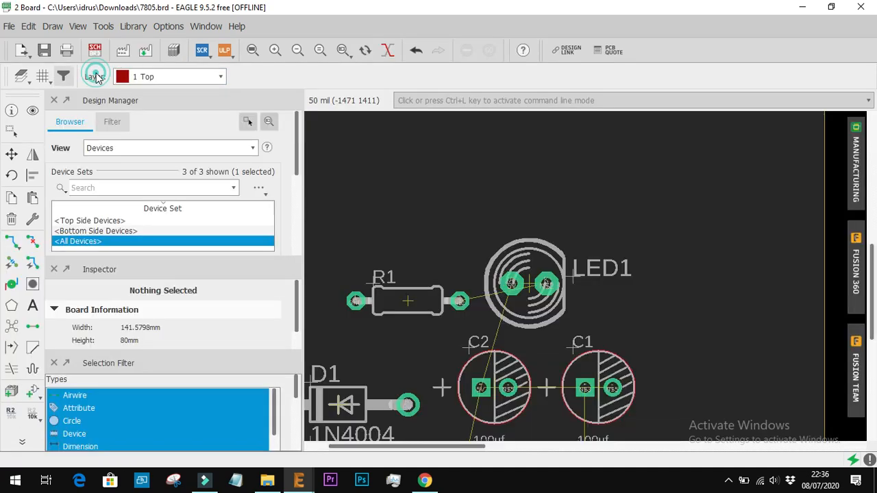
Review the unplaced parts on the board, and check the 9V and GND input terminals in the sch.jpg reference
{"action": "scroll", "coordinate": [425, 292], "scroll_direction": "down", "scroll_amount": 3}
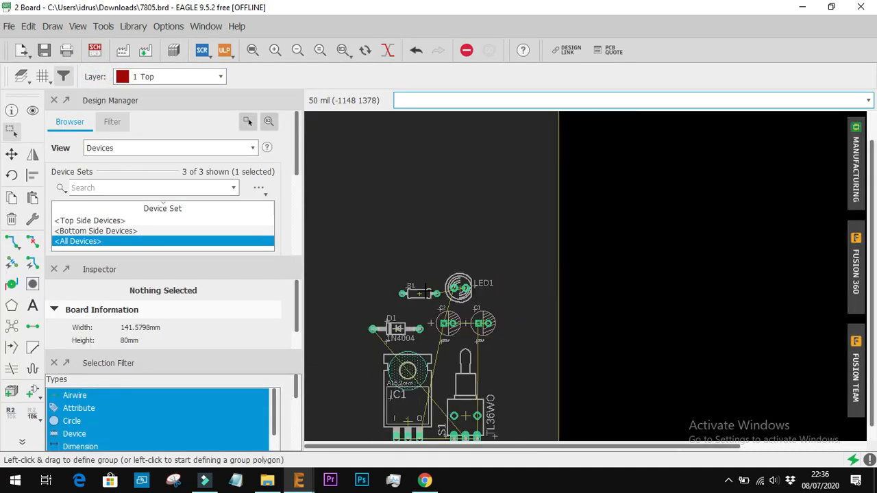
{"action": "scroll", "coordinate": [425, 293], "scroll_direction": "down", "scroll_amount": 2}
{"action": "scroll", "coordinate": [415, 380], "scroll_direction": "up", "scroll_amount": 3}
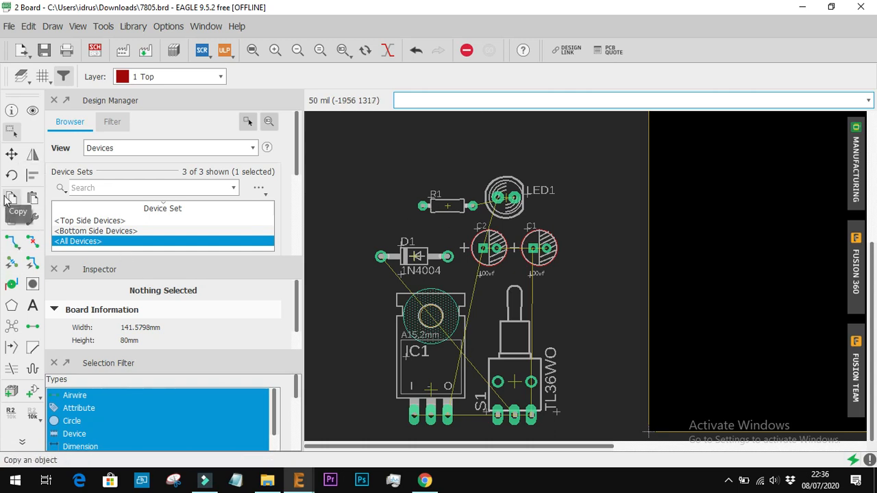
{"action": "left_click", "coordinate": [95, 50]}
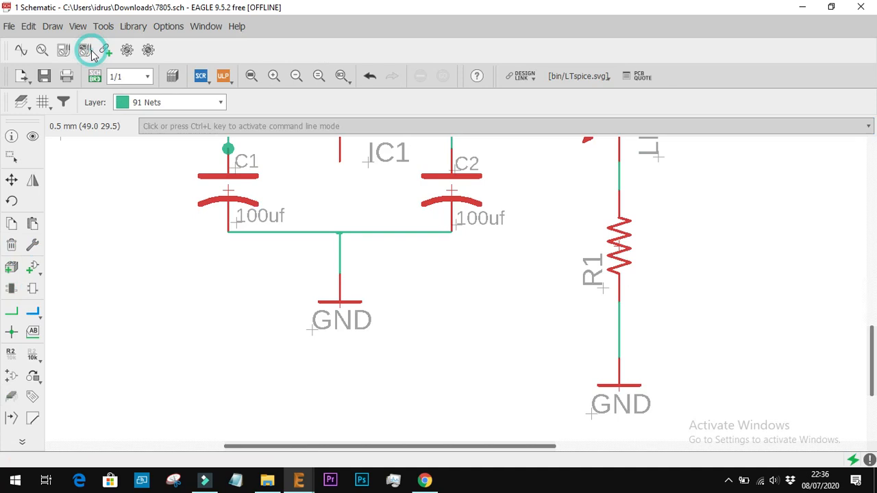
{"action": "scroll", "coordinate": [315, 363], "scroll_direction": "down", "scroll_amount": 3}
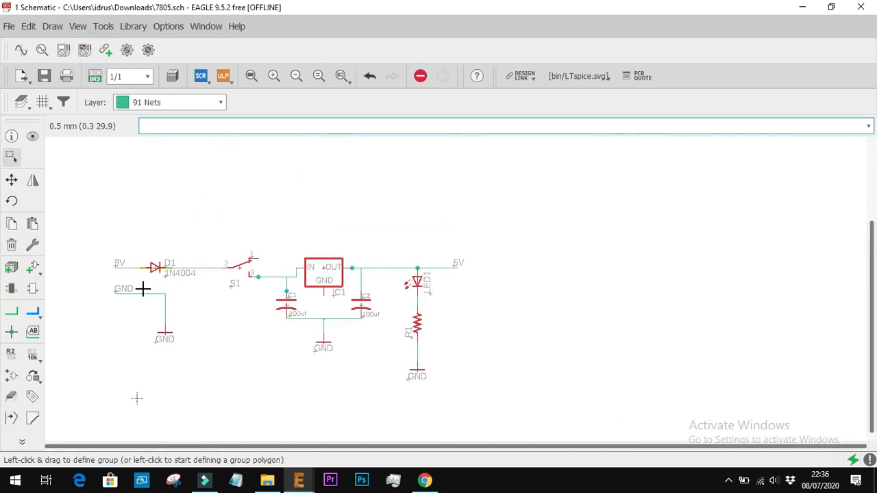
{"action": "left_click", "coordinate": [33, 268]}
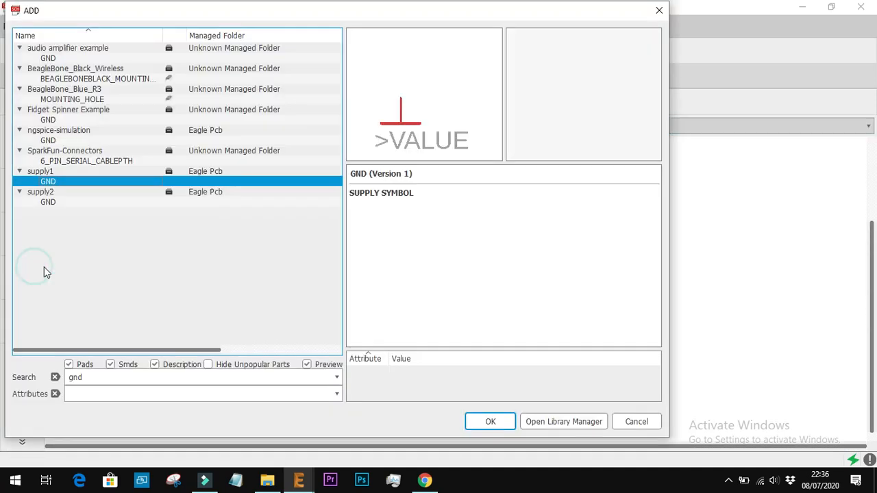
{"action": "left_click", "coordinate": [422, 481]}
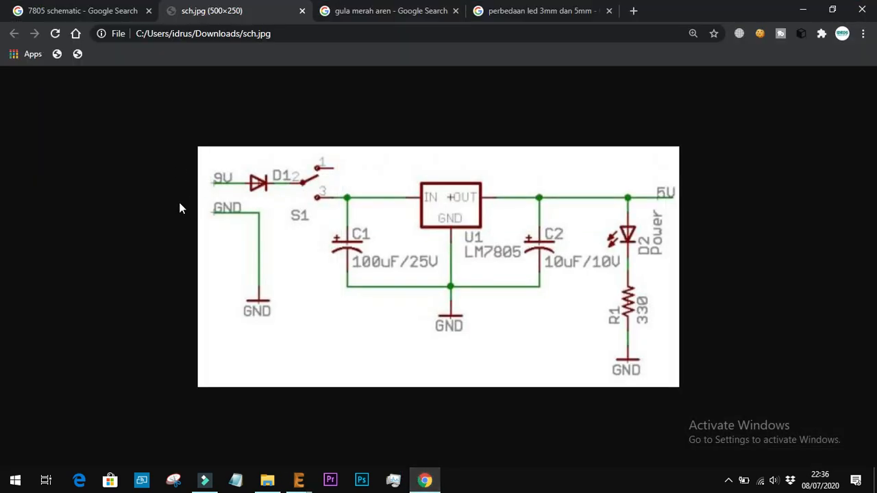
{"action": "left_click", "coordinate": [299, 480]}
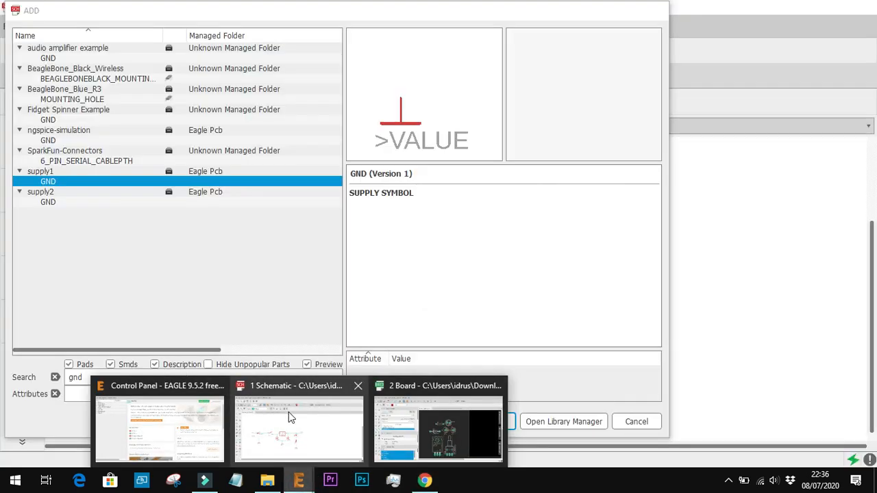
{"action": "left_click", "coordinate": [289, 412]}
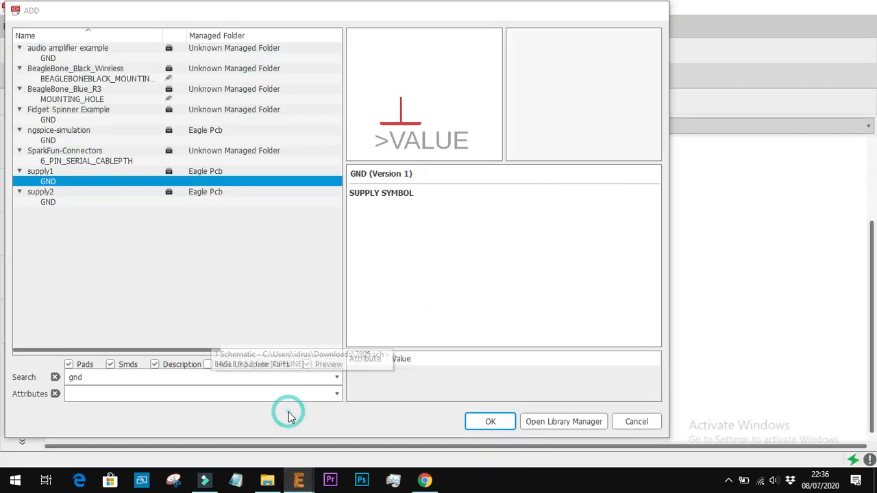
Find the straight two-pin header PINHD-1X2 in the pinhead library and pick it for placement
{"action": "double_click", "coordinate": [137, 377]}
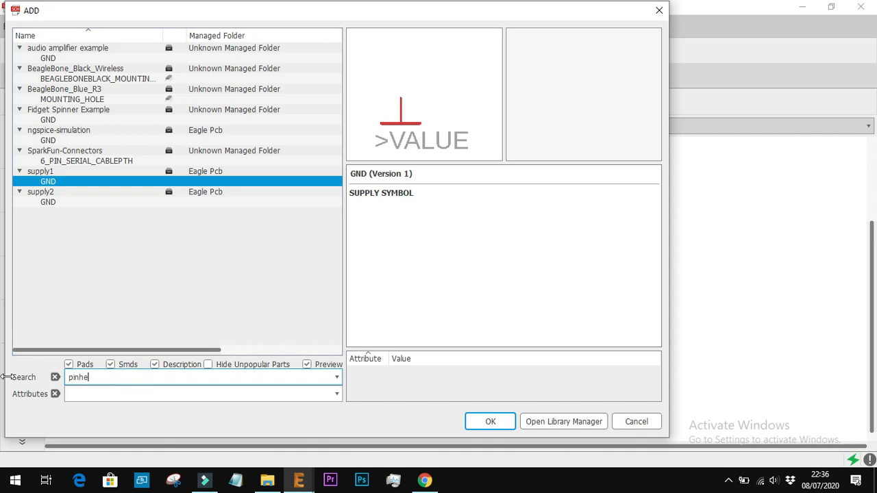
{"action": "key", "text": "Return"}
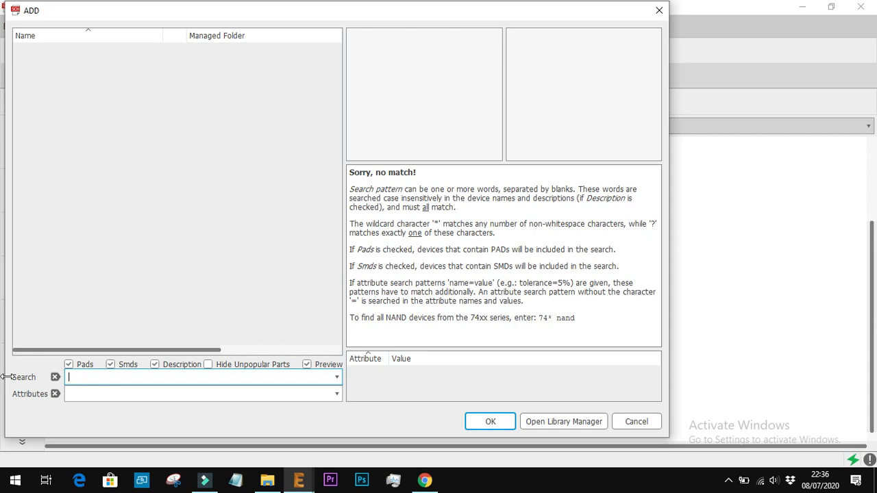
{"action": "key", "text": "Return"}
{"action": "scroll", "coordinate": [146, 219], "scroll_direction": "down", "scroll_amount": 20}
{"action": "scroll", "coordinate": [145, 219], "scroll_direction": "down", "scroll_amount": 20}
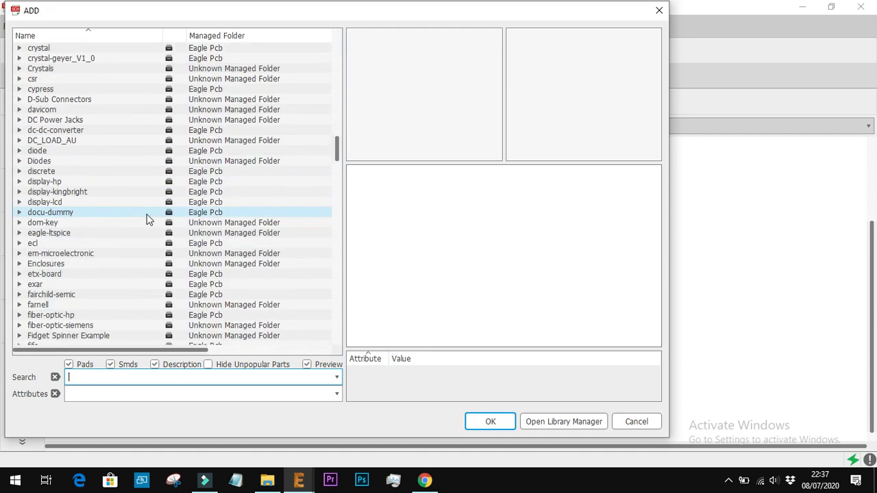
{"action": "scroll", "coordinate": [146, 220], "scroll_direction": "down", "scroll_amount": 20}
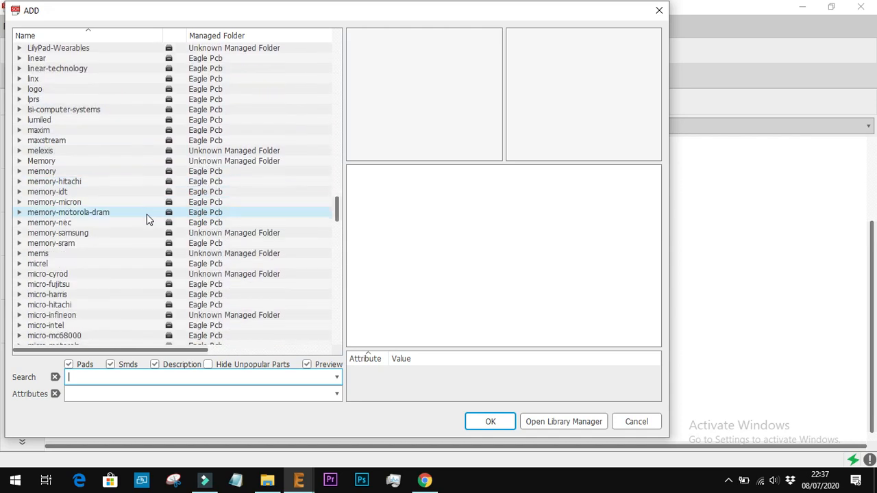
{"action": "scroll", "coordinate": [146, 220], "scroll_direction": "down", "scroll_amount": 6}
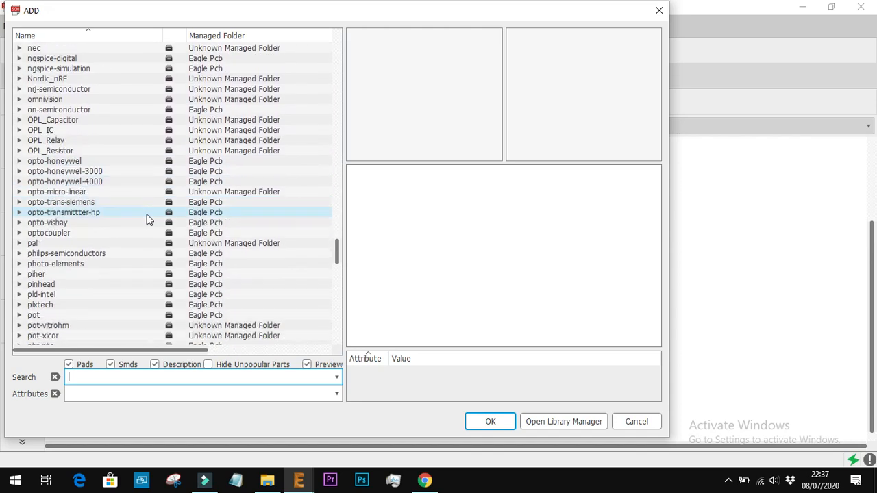
{"action": "left_click", "coordinate": [19, 234]}
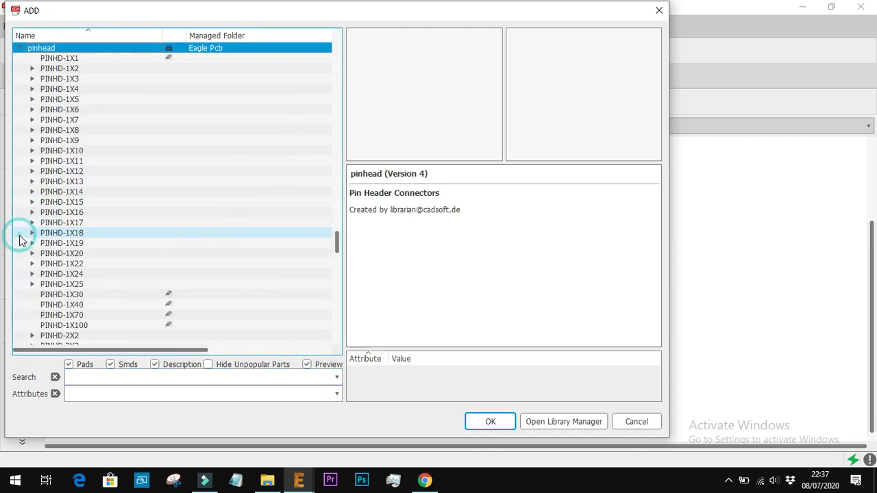
{"action": "left_click", "coordinate": [33, 69]}
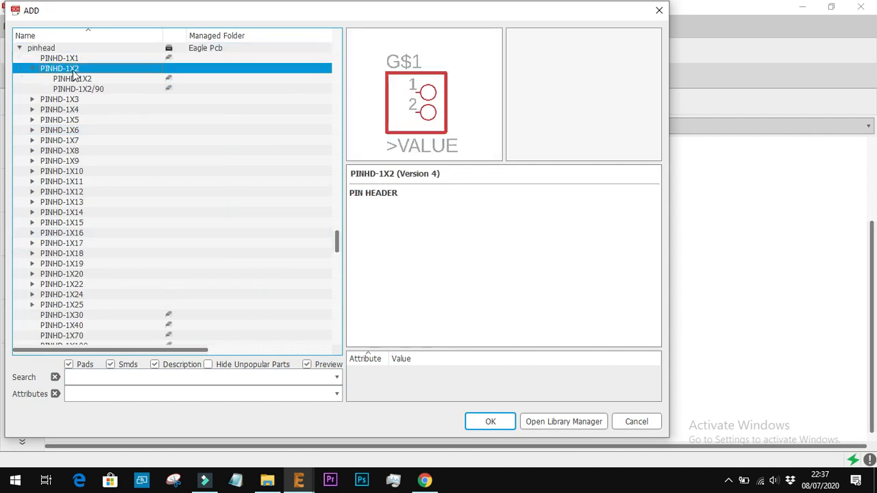
{"action": "left_click", "coordinate": [74, 78]}
{"action": "double_click", "coordinate": [74, 79]}
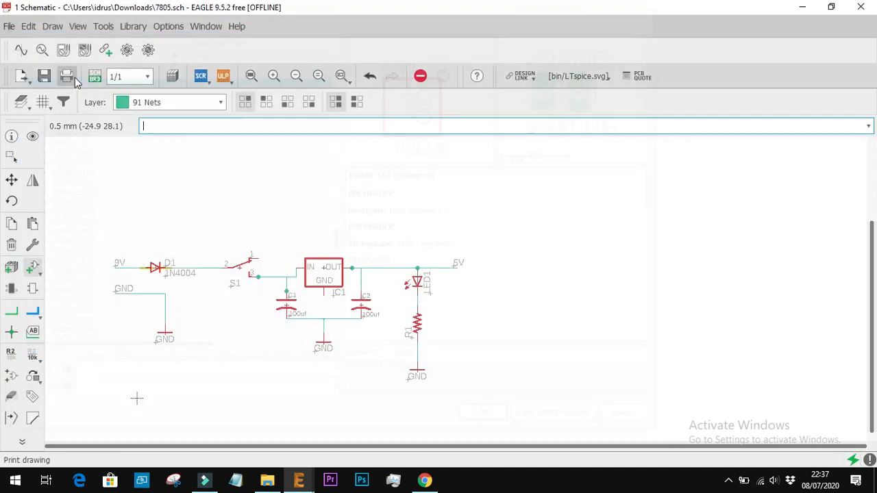
Rotate the PINHD-1X2 header by 180 degrees and place it beside the open ends of the 9V and GND input nets
{"action": "scroll", "coordinate": [92, 283], "scroll_direction": "up", "scroll_amount": 3}
{"action": "right_click", "coordinate": [102, 280]}
{"action": "right_click", "coordinate": [105, 279]}
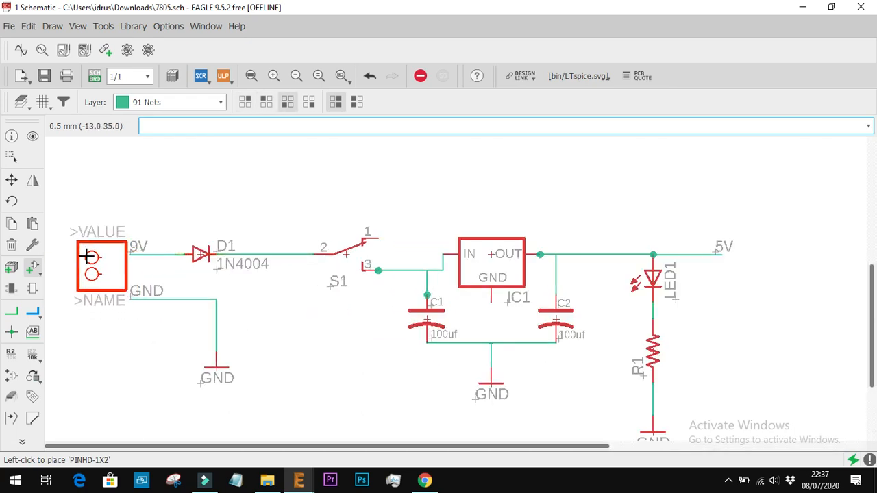
{"action": "left_click", "coordinate": [88, 257]}
{"action": "scroll", "coordinate": [161, 308], "scroll_direction": "up", "scroll_amount": 2}
{"action": "scroll", "coordinate": [127, 306], "scroll_direction": "down", "scroll_amount": 1}
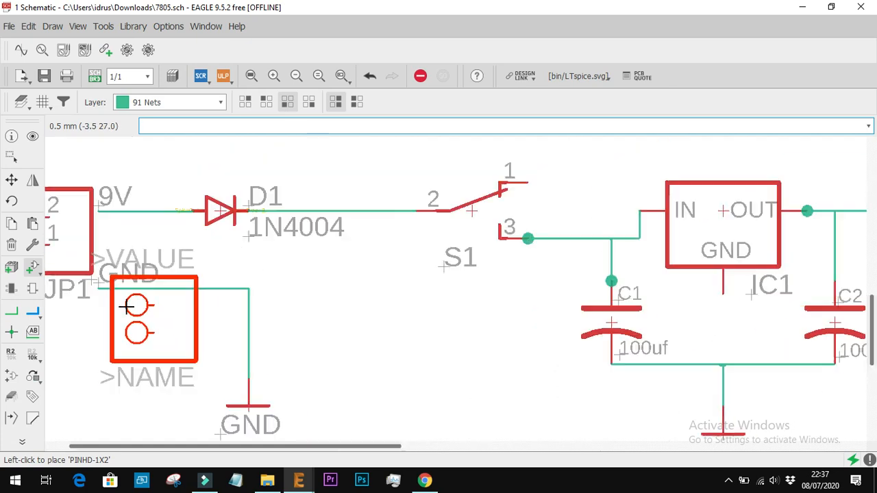
{"action": "scroll", "coordinate": [127, 306], "scroll_direction": "down", "scroll_amount": 4}
{"action": "scroll", "coordinate": [42, 267], "scroll_direction": "up", "scroll_amount": 7}
{"action": "scroll", "coordinate": [51, 274], "scroll_direction": "down", "scroll_amount": 1}
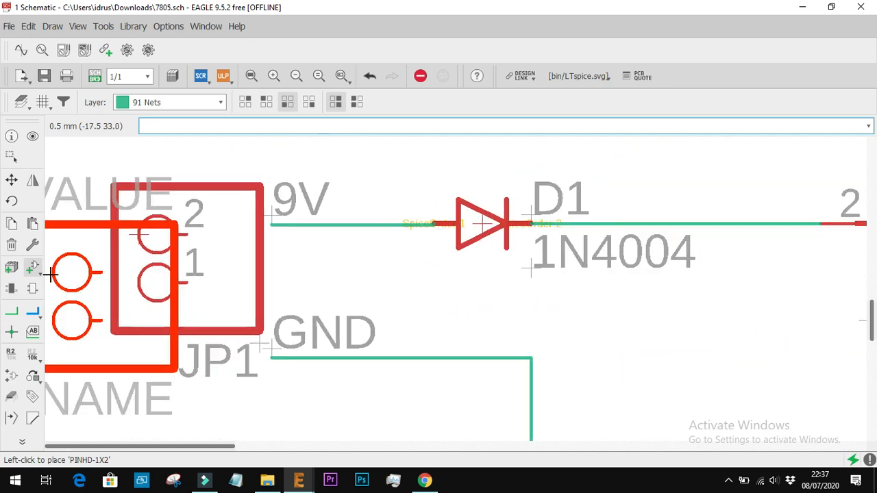
Wire pin 2 of header JP1 to the 9V net and on to D1's input pin
{"action": "left_click", "coordinate": [11, 313]}
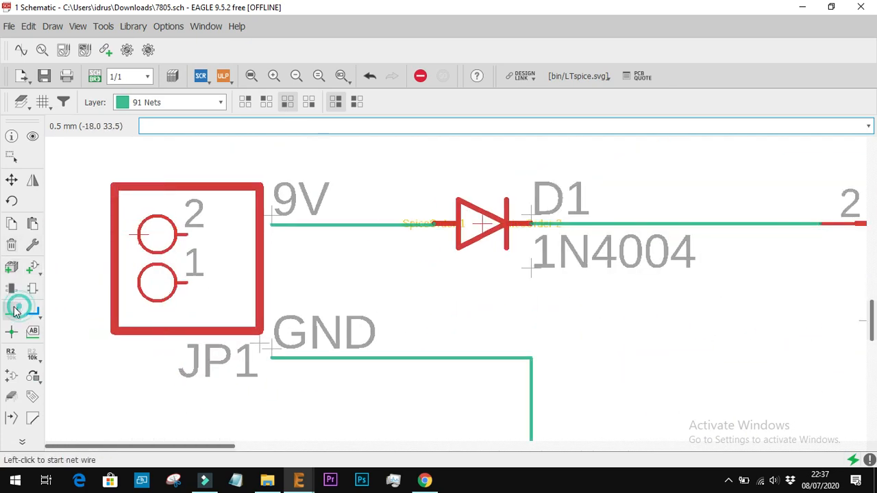
{"action": "left_click", "coordinate": [188, 237]}
{"action": "left_click", "coordinate": [275, 226]}
{"action": "left_click", "coordinate": [433, 224]}
{"action": "left_click", "coordinate": [187, 234]}
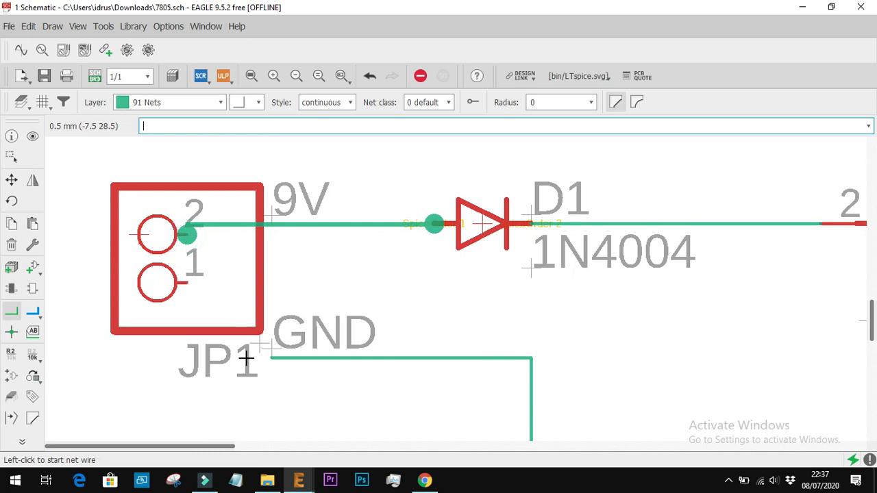
Wire pin 1 of header JP1 to the open end of the GND input net
{"action": "left_click", "coordinate": [187, 283]}
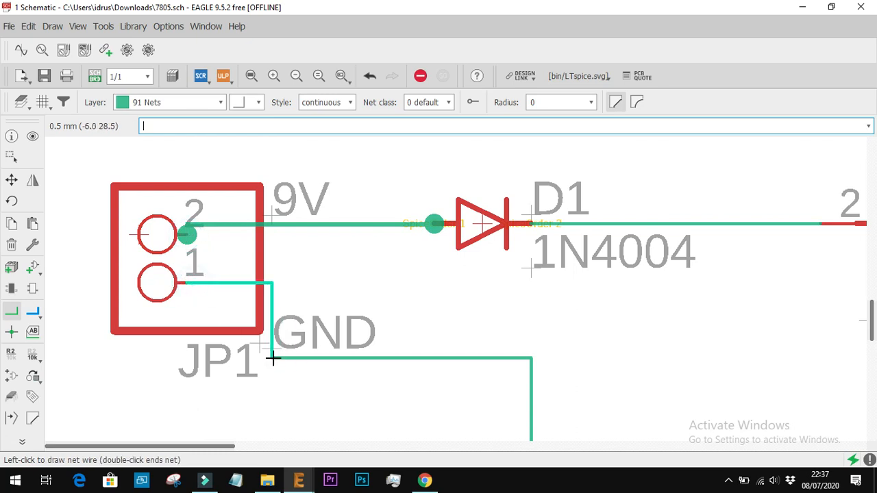
{"action": "left_click", "coordinate": [272, 357]}
{"action": "scroll", "coordinate": [299, 383], "scroll_direction": "up", "scroll_amount": 2}
{"action": "scroll", "coordinate": [219, 299], "scroll_direction": "up", "scroll_amount": 4}
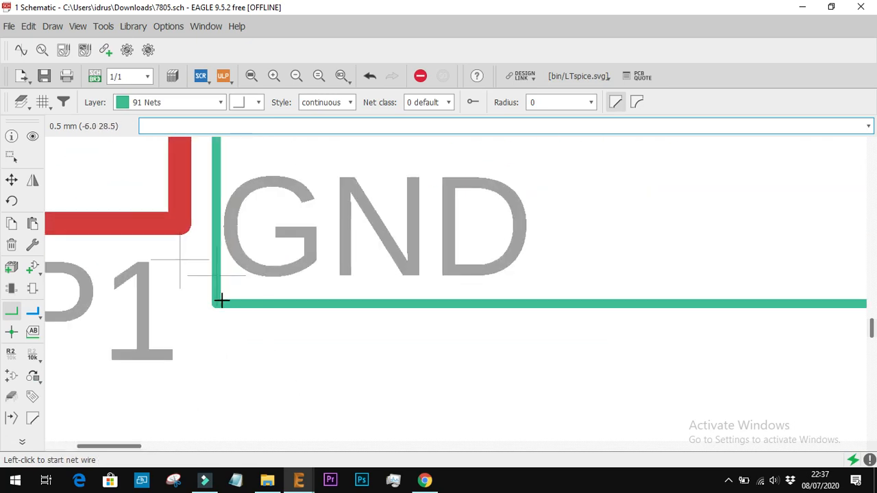
{"action": "left_click", "coordinate": [214, 312]}
{"action": "key", "text": "Escape"}
{"action": "scroll", "coordinate": [235, 297], "scroll_direction": "down", "scroll_amount": 5}
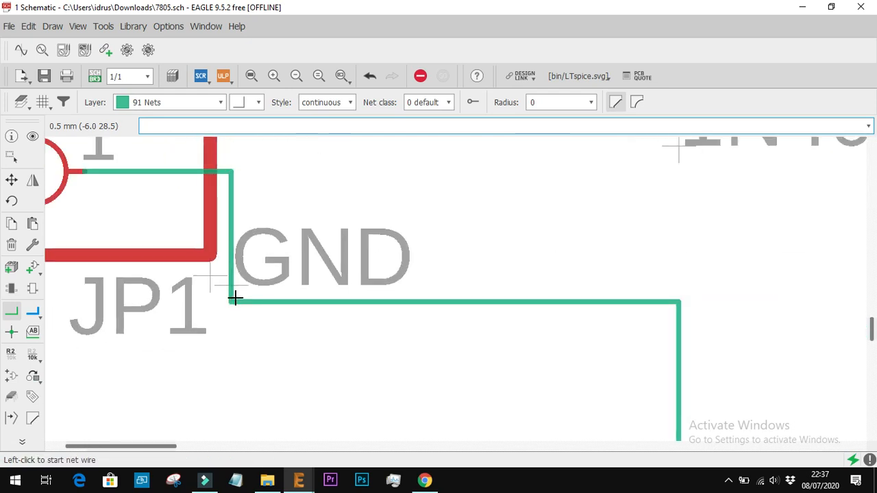
Return to the board, group all components with their airwires, and move them inside the board outline
{"action": "left_click", "coordinate": [94, 76]}
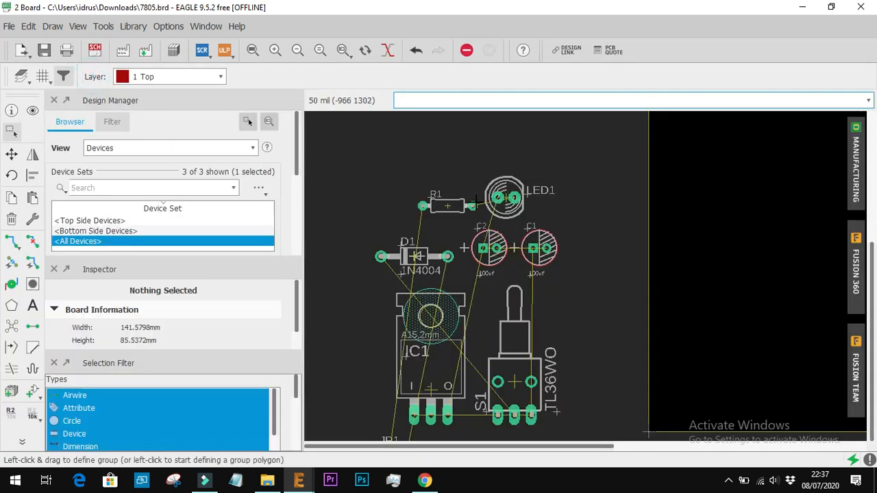
{"action": "scroll", "coordinate": [493, 304], "scroll_direction": "down", "scroll_amount": 3}
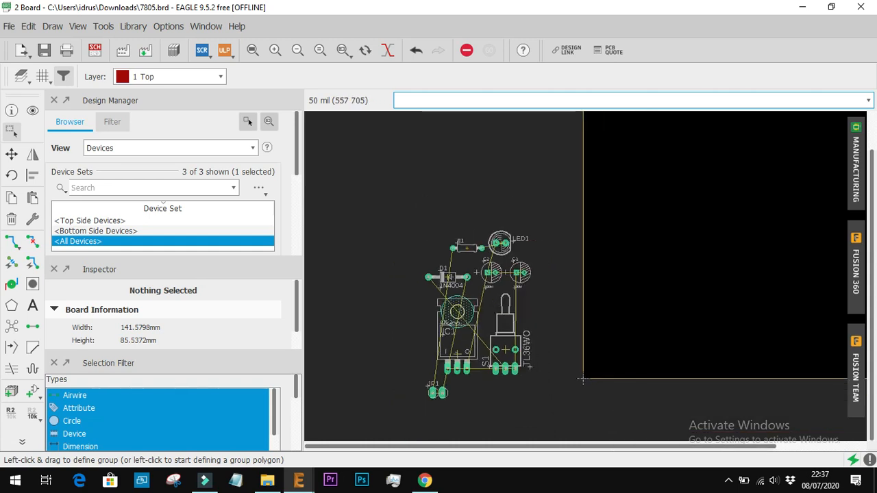
{"action": "scroll", "coordinate": [583, 379], "scroll_direction": "down", "scroll_amount": 3}
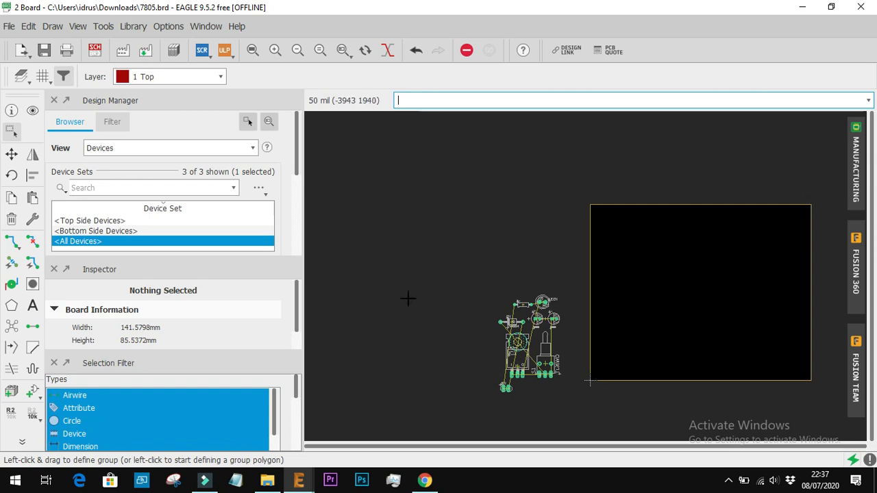
{"action": "left_click", "coordinate": [11, 132]}
{"action": "left_click_drag", "start_coordinate": [458, 262], "coordinate": [577, 409]}
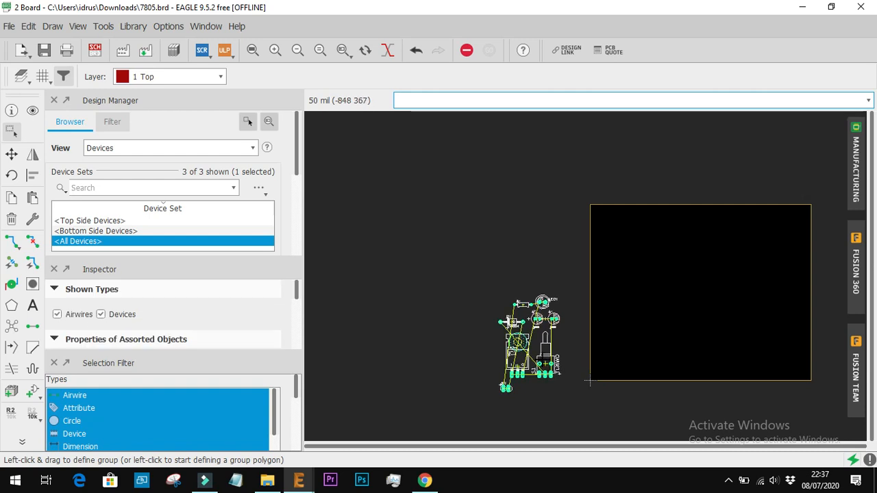
{"action": "left_click_drag", "start_coordinate": [543, 359], "coordinate": [646, 330]}
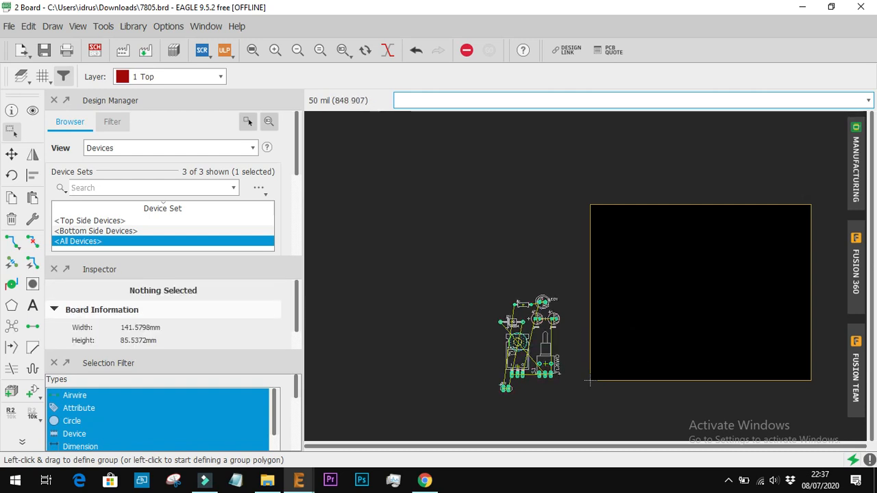
{"action": "left_click_drag", "start_coordinate": [444, 250], "coordinate": [570, 415]}
{"action": "left_click_drag", "start_coordinate": [544, 363], "coordinate": [678, 335]}
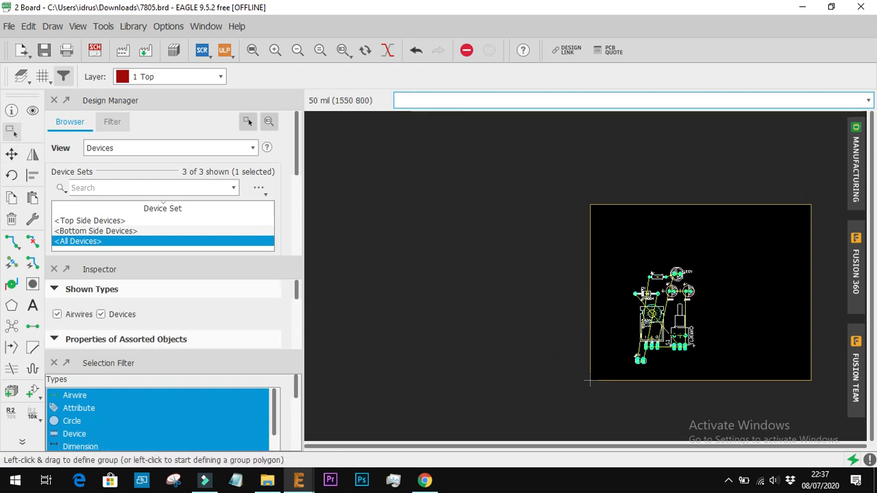
Move the board outline's upper edge down and its right edge inward, shrinking the board to about 59.4 by 54.6 mm
{"action": "scroll", "coordinate": [744, 340], "scroll_direction": "up", "scroll_amount": 4}
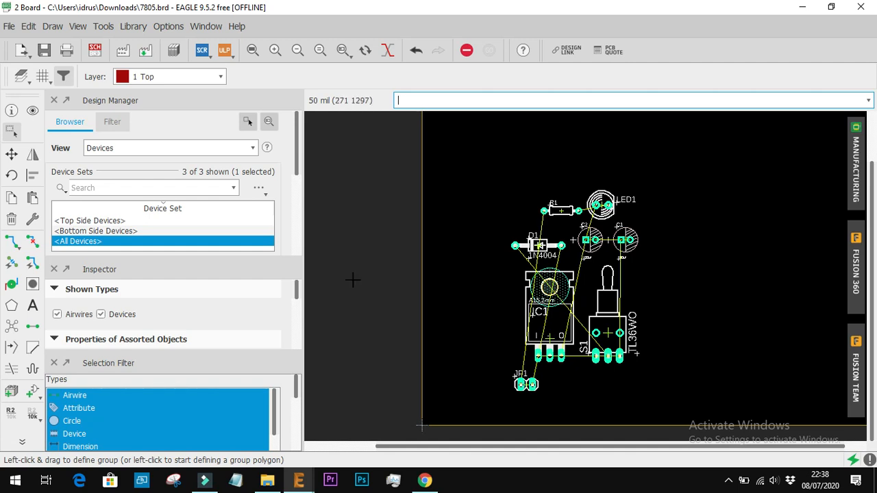
{"action": "scroll", "coordinate": [506, 319], "scroll_direction": "down", "scroll_amount": 4}
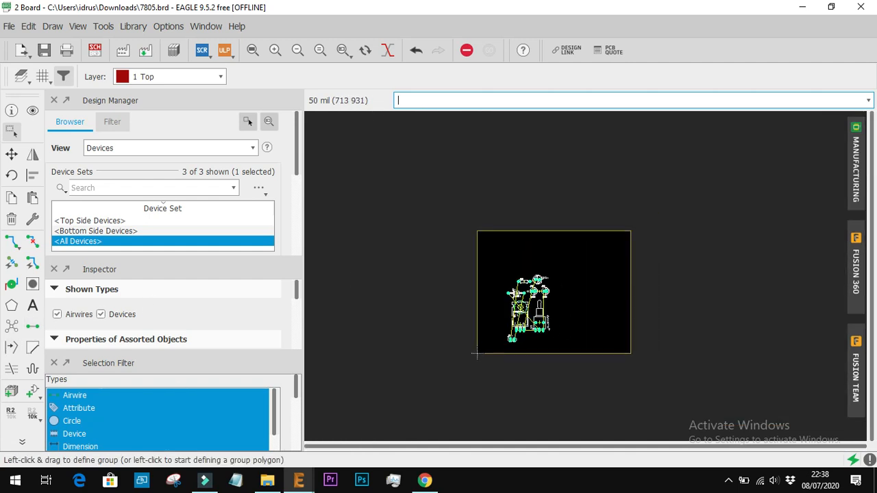
{"action": "scroll", "coordinate": [540, 255], "scroll_direction": "up", "scroll_amount": 1}
{"action": "left_click", "coordinate": [545, 219]}
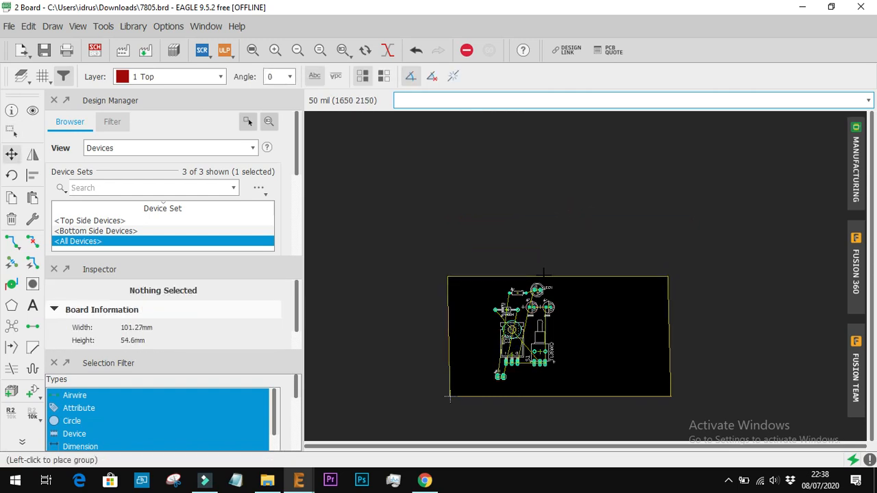
{"action": "left_click", "coordinate": [543, 274]}
{"action": "left_click", "coordinate": [505, 275]}
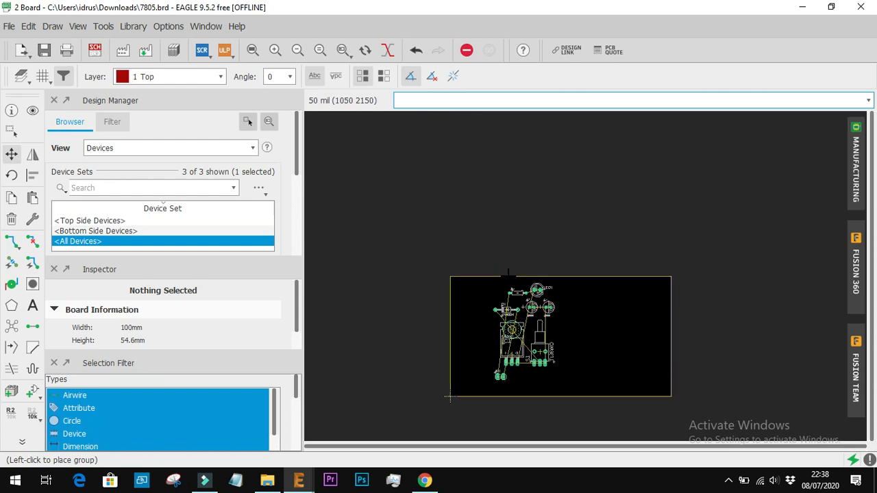
{"action": "left_click", "coordinate": [674, 321]}
{"action": "left_click", "coordinate": [673, 326]}
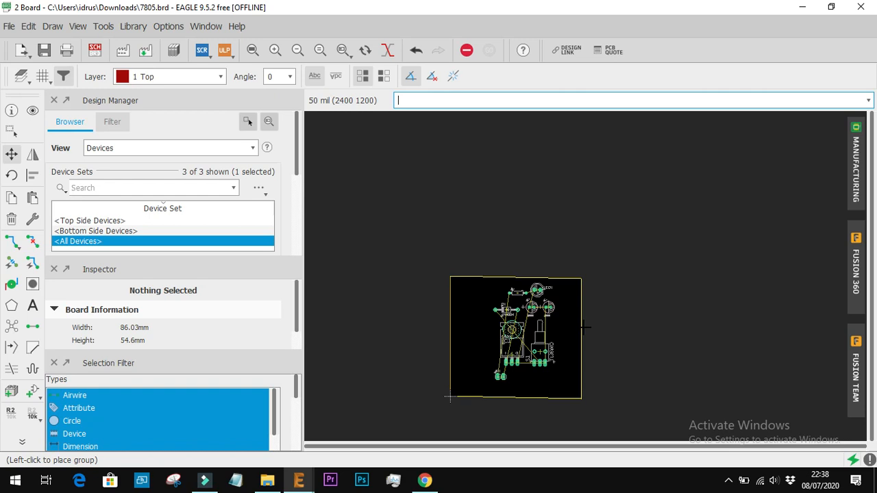
{"action": "left_click", "coordinate": [584, 326]}
Group all components with their airwires and move them slightly down and left inside the smaller board outline
{"action": "left_click_drag", "start_coordinate": [473, 286], "coordinate": [571, 385]}
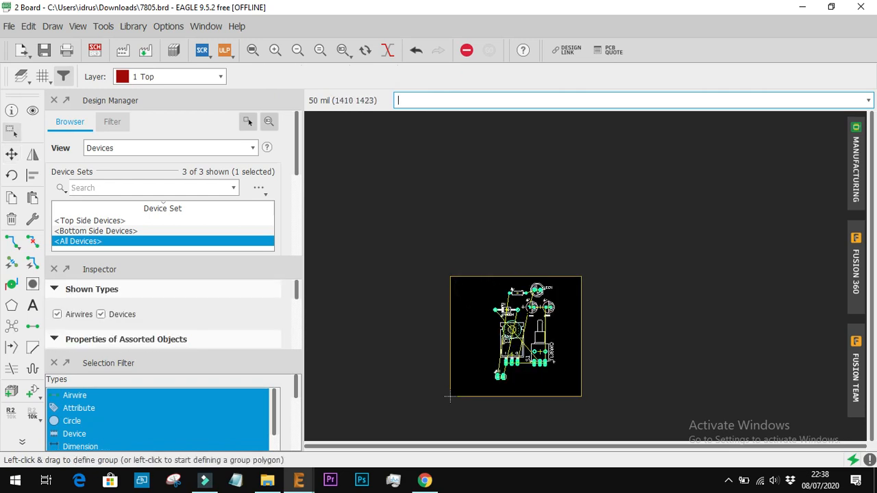
{"action": "left_click", "coordinate": [533, 307]}
{"action": "left_click", "coordinate": [533, 307]}
{"action": "left_click", "coordinate": [523, 317]}
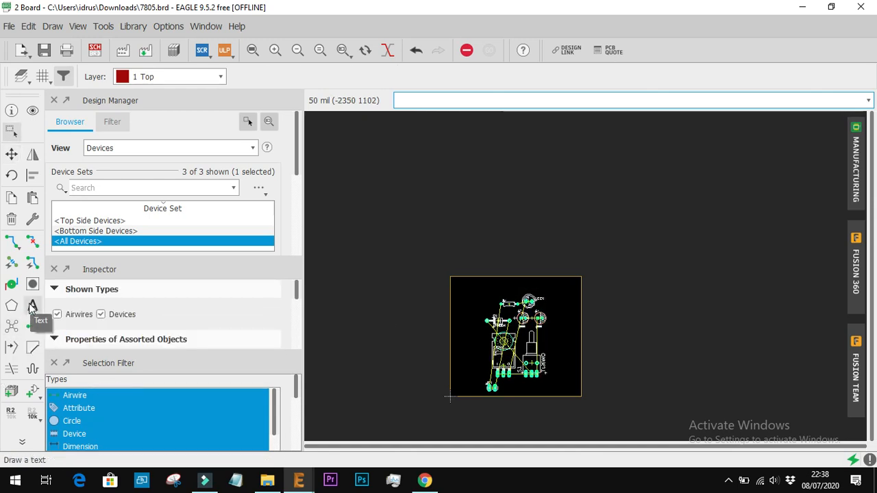
Autoroute the board with Auto directions on the Top and Bottom layers and Low effort, and accept the TopRouter variant
{"action": "left_click", "coordinate": [22, 442]}
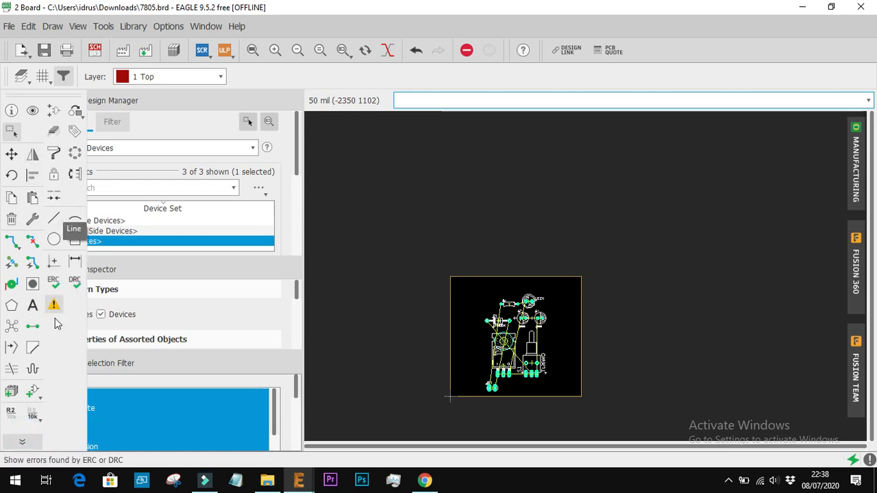
{"action": "left_click", "coordinate": [32, 262]}
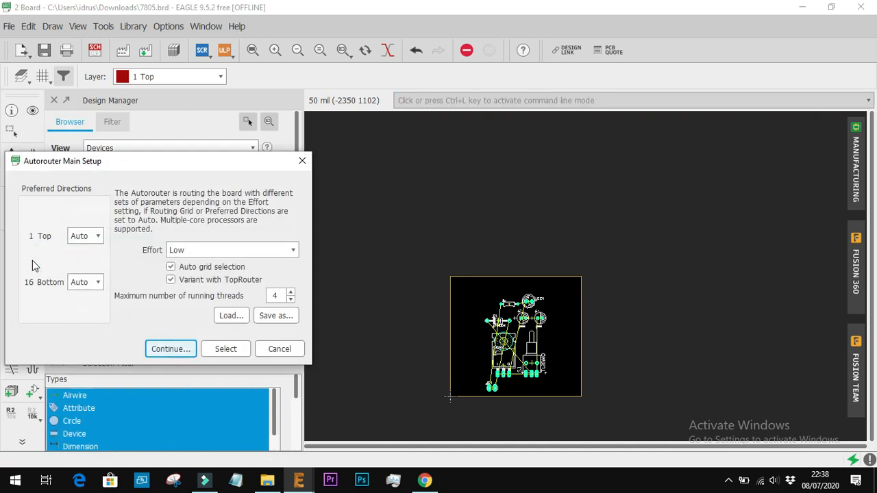
{"action": "left_click", "coordinate": [87, 236]}
{"action": "left_click", "coordinate": [87, 237]}
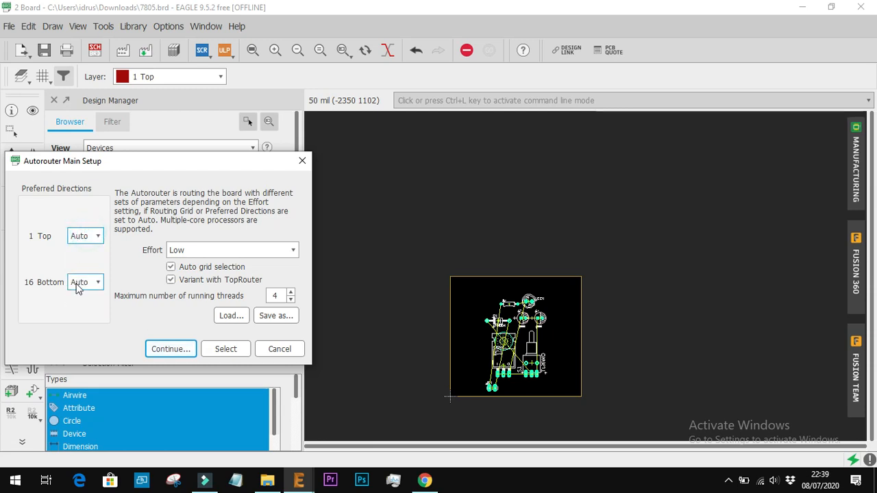
{"action": "left_click", "coordinate": [173, 349]}
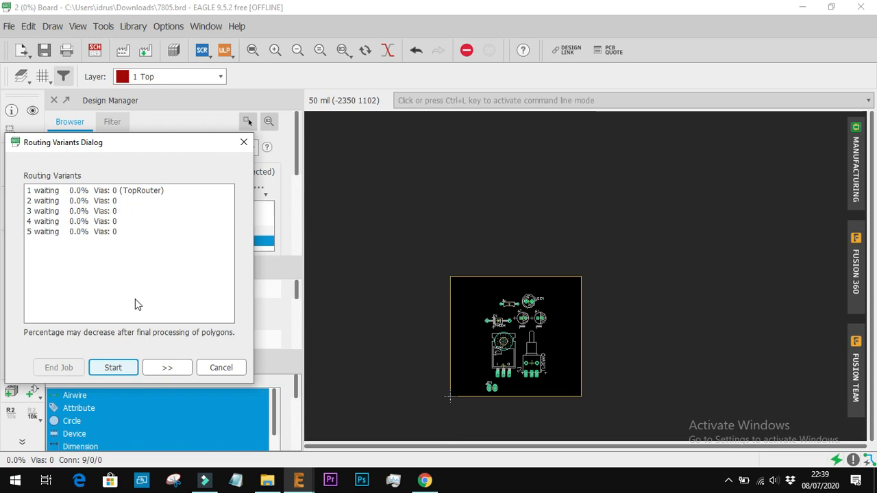
{"action": "left_click", "coordinate": [109, 371]}
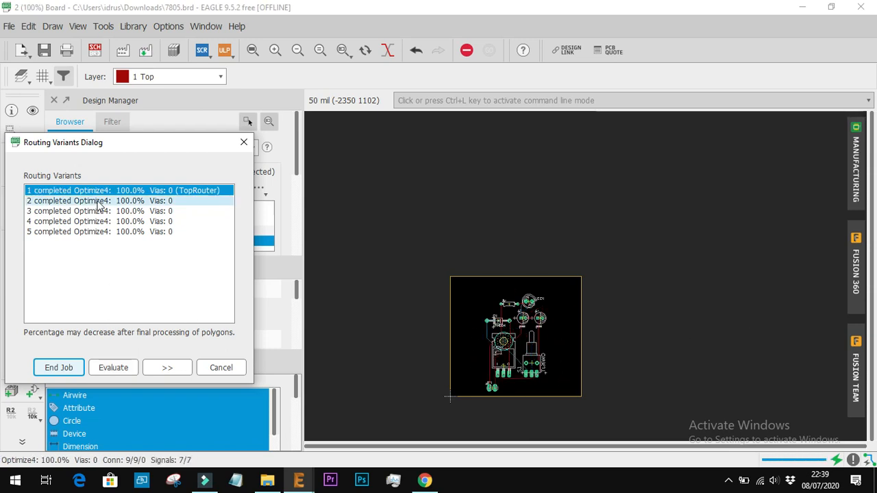
{"action": "left_click", "coordinate": [66, 367]}
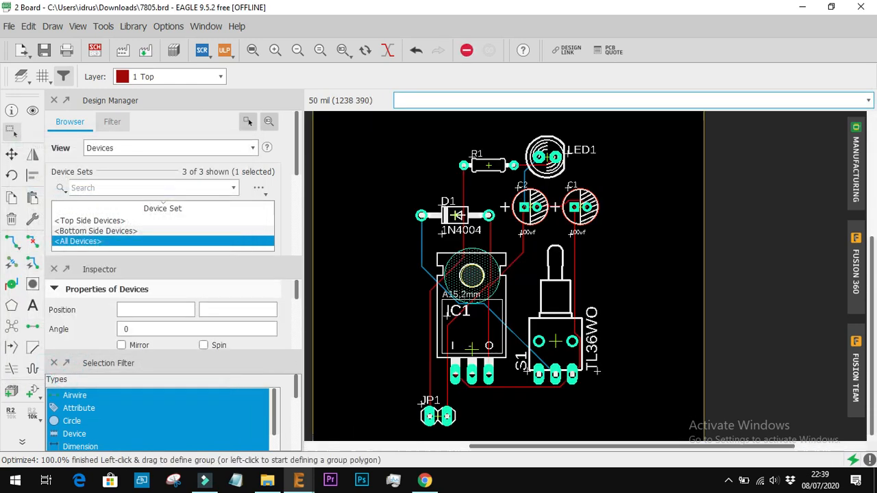
Examine the autorouted traces across the board, especially around the pins of IC1 and header JP1
{"action": "scroll", "coordinate": [518, 372], "scroll_direction": "up", "scroll_amount": 5}
{"action": "scroll", "coordinate": [519, 374], "scroll_direction": "down", "scroll_amount": 3}
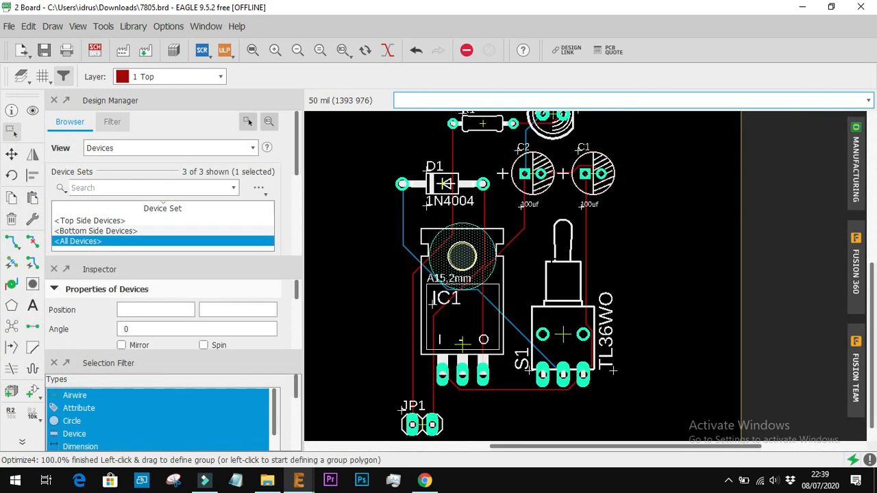
{"action": "scroll", "coordinate": [553, 258], "scroll_direction": "down", "scroll_amount": 2}
{"action": "scroll", "coordinate": [522, 165], "scroll_direction": "up", "scroll_amount": 4}
{"action": "scroll", "coordinate": [522, 166], "scroll_direction": "down", "scroll_amount": 1}
{"action": "scroll", "coordinate": [525, 160], "scroll_direction": "down", "scroll_amount": 2}
{"action": "scroll", "coordinate": [547, 210], "scroll_direction": "down", "scroll_amount": 1}
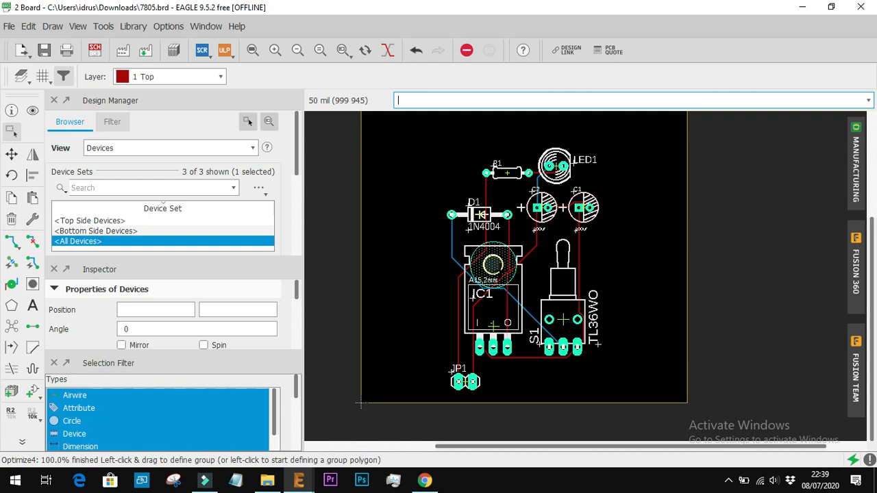
{"action": "scroll", "coordinate": [499, 267], "scroll_direction": "up", "scroll_amount": 6}
{"action": "scroll", "coordinate": [498, 267], "scroll_direction": "down", "scroll_amount": 5}
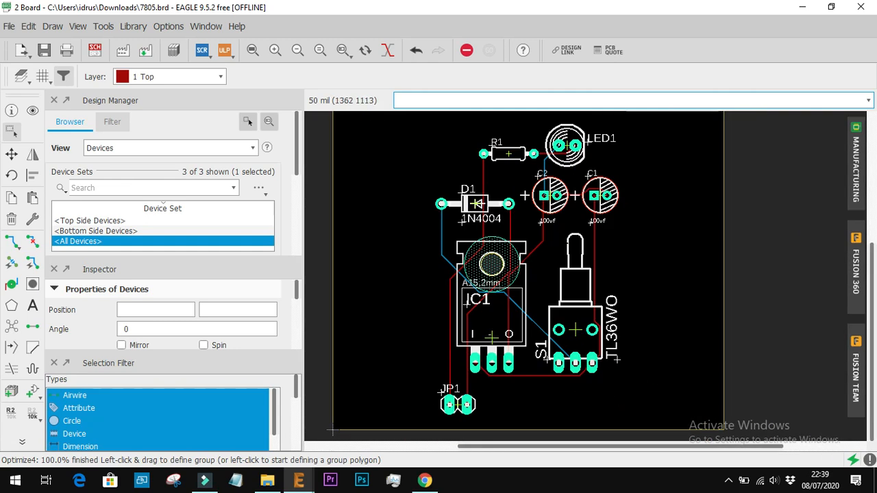
{"action": "scroll", "coordinate": [548, 246], "scroll_direction": "down", "scroll_amount": 3}
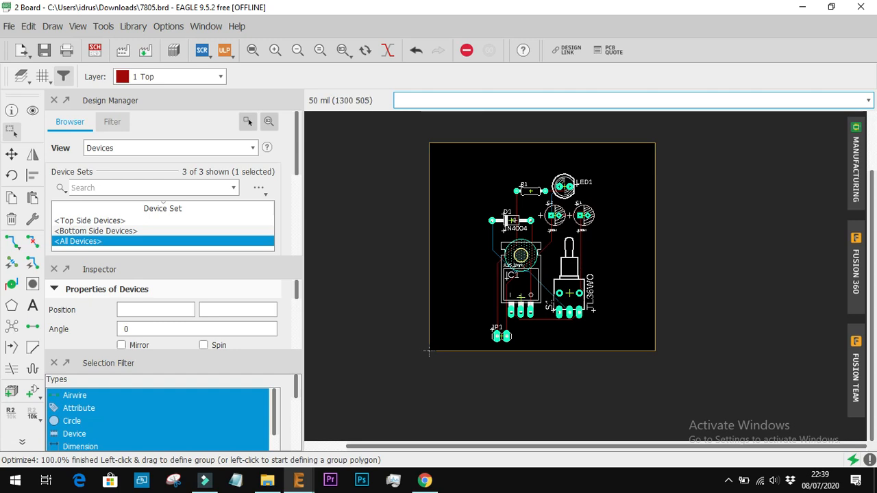
{"action": "scroll", "coordinate": [544, 274], "scroll_direction": "up", "scroll_amount": 2}
{"action": "scroll", "coordinate": [544, 274], "scroll_direction": "down", "scroll_amount": 1}
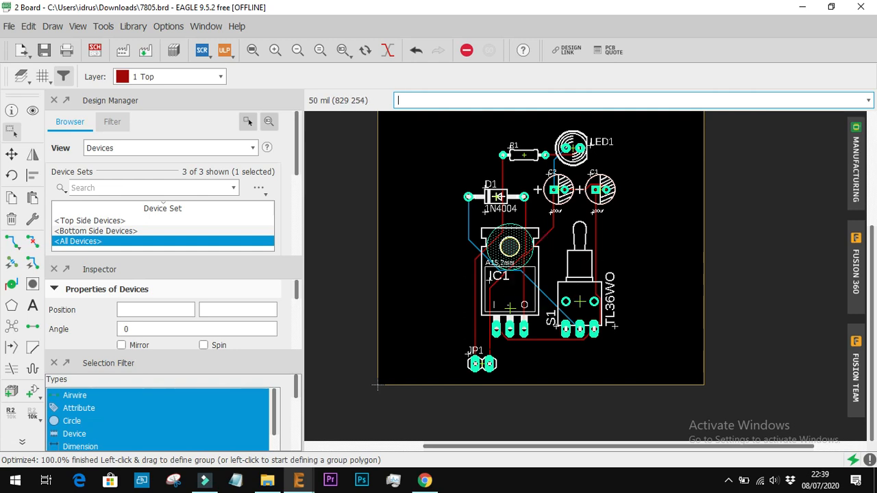
{"action": "scroll", "coordinate": [510, 339], "scroll_direction": "up", "scroll_amount": 5}
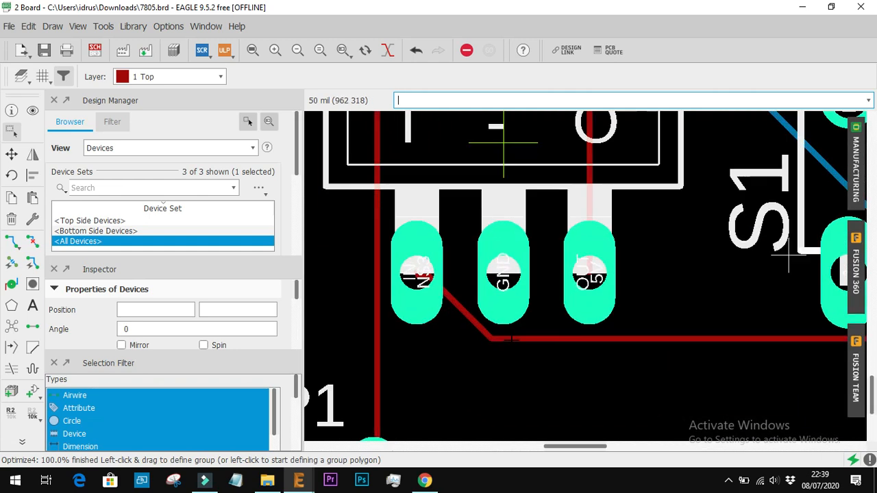
{"action": "scroll", "coordinate": [511, 339], "scroll_direction": "up", "scroll_amount": 2}
{"action": "scroll", "coordinate": [424, 318], "scroll_direction": "down", "scroll_amount": 1}
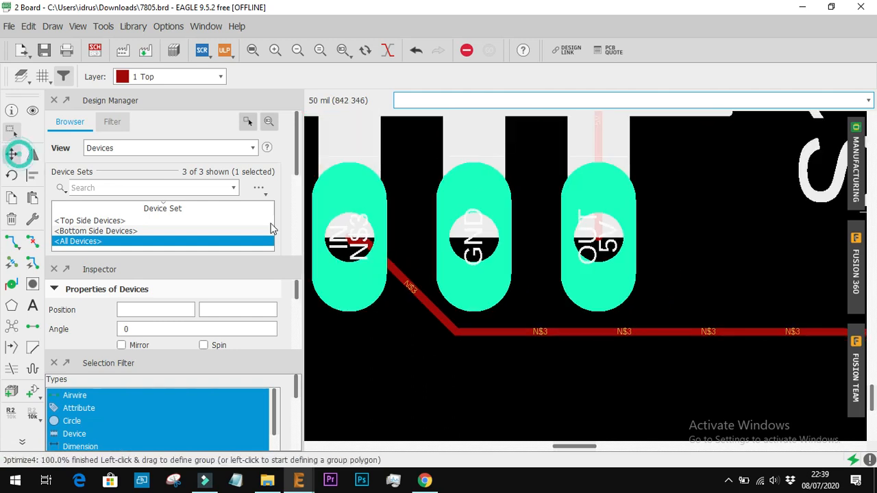
Move the segments of the trace between IC1's input pin and switch S1 farther away from the regulator's pads
{"action": "left_click", "coordinate": [11, 154]}
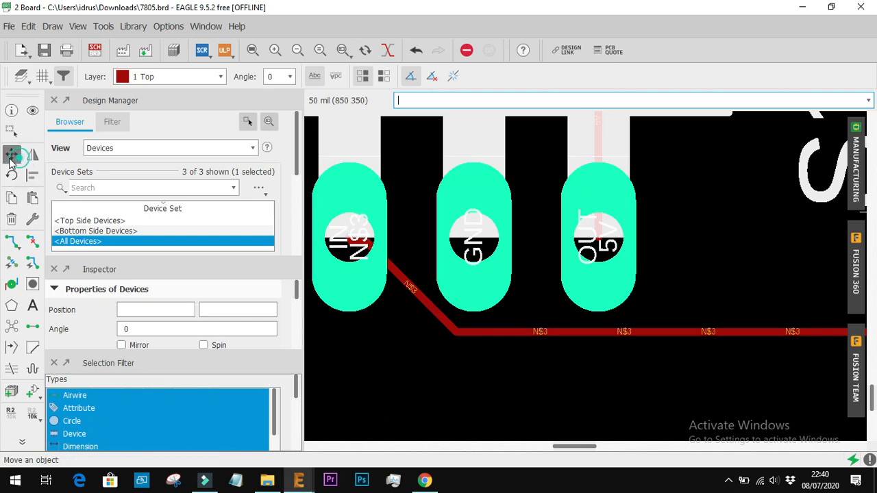
{"action": "left_click", "coordinate": [435, 311]}
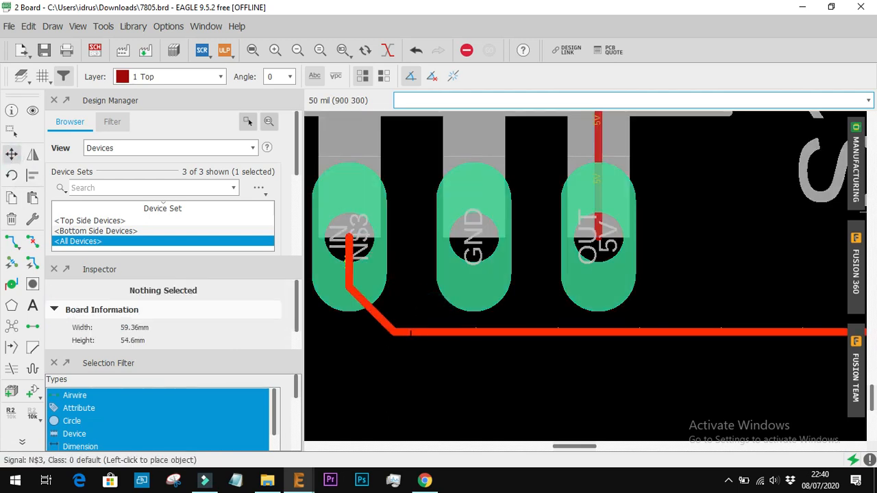
{"action": "left_click", "coordinate": [466, 332]}
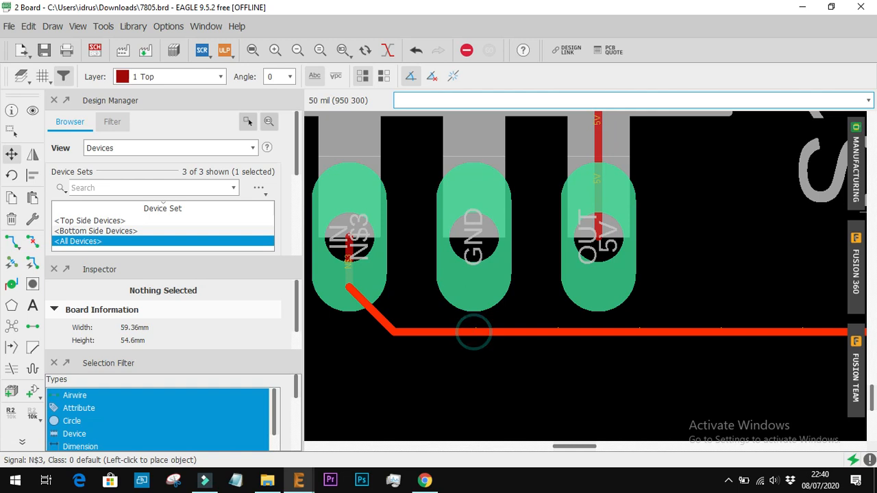
{"action": "left_click", "coordinate": [472, 332]}
{"action": "left_click", "coordinate": [473, 394]}
{"action": "scroll", "coordinate": [585, 329], "scroll_direction": "down", "scroll_amount": 4}
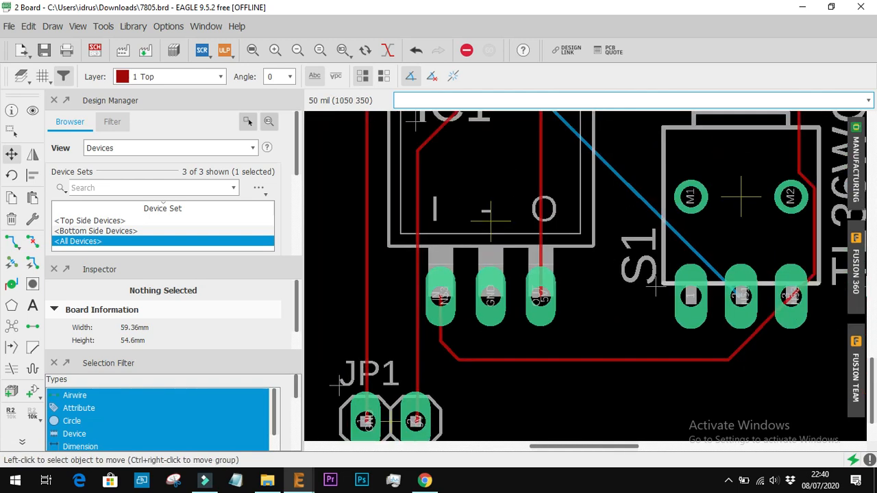
{"action": "left_click", "coordinate": [705, 334]}
{"action": "left_click", "coordinate": [715, 342]}
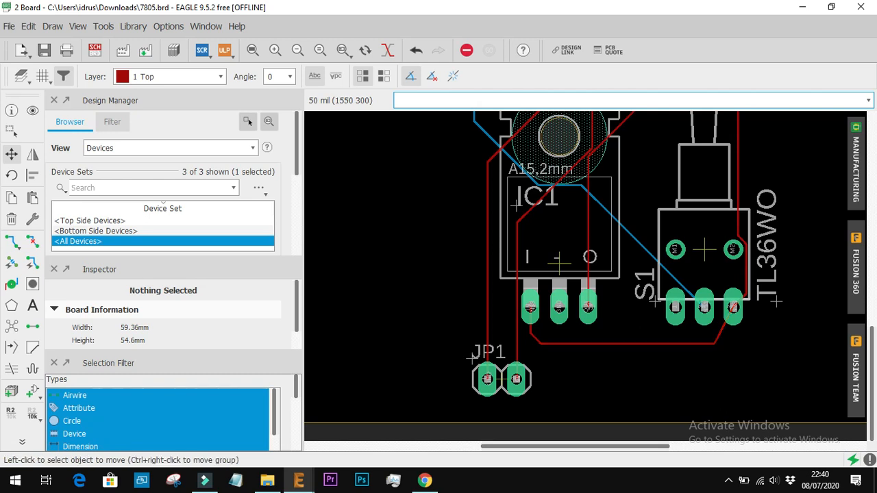
Undo the trace adjustments and autorouting, keeping the reduced board outline and the repositioned components
{"action": "scroll", "coordinate": [748, 232], "scroll_direction": "up", "scroll_amount": 7}
{"action": "scroll", "coordinate": [748, 232], "scroll_direction": "down", "scroll_amount": 6}
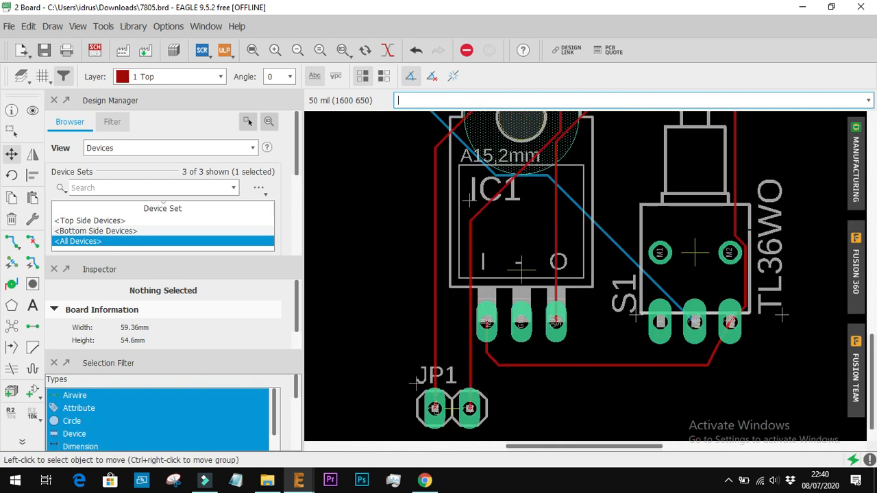
{"action": "scroll", "coordinate": [595, 248], "scroll_direction": "down", "scroll_amount": 6}
{"action": "scroll", "coordinate": [599, 145], "scroll_direction": "down", "scroll_amount": 1}
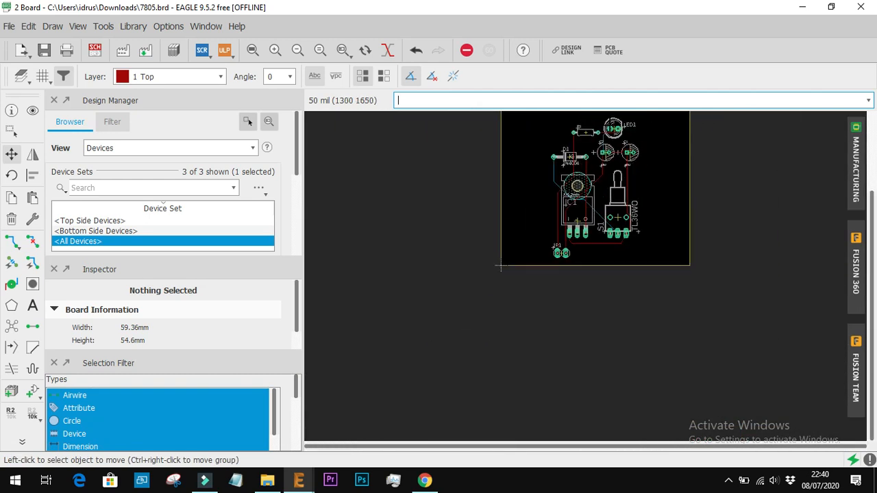
{"action": "scroll", "coordinate": [610, 145], "scroll_direction": "down", "scroll_amount": 2}
{"action": "scroll", "coordinate": [617, 146], "scroll_direction": "up", "scroll_amount": 1}
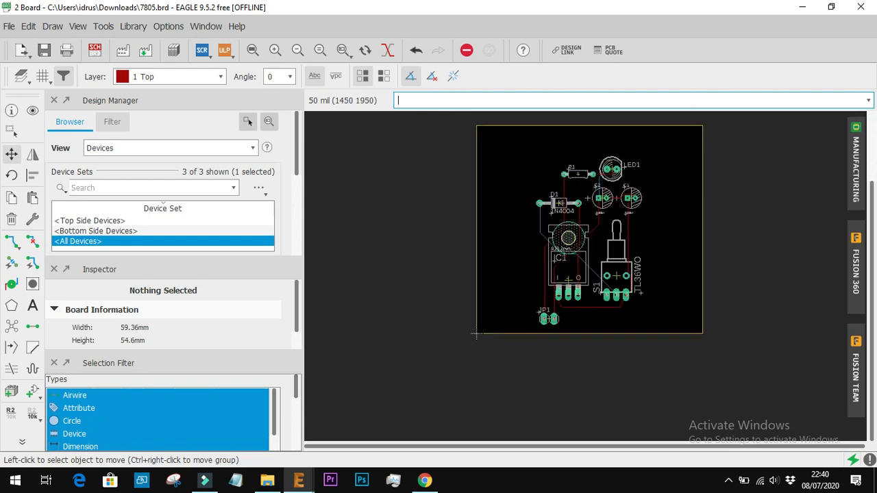
{"action": "scroll", "coordinate": [624, 147], "scroll_direction": "up", "scroll_amount": 2}
{"action": "key", "text": "ctrl+z"}
{"action": "key", "text": "ctrl+z"}
{"action": "key", "text": "ctrl+z"}
{"action": "key", "text": "ctrl+z"}
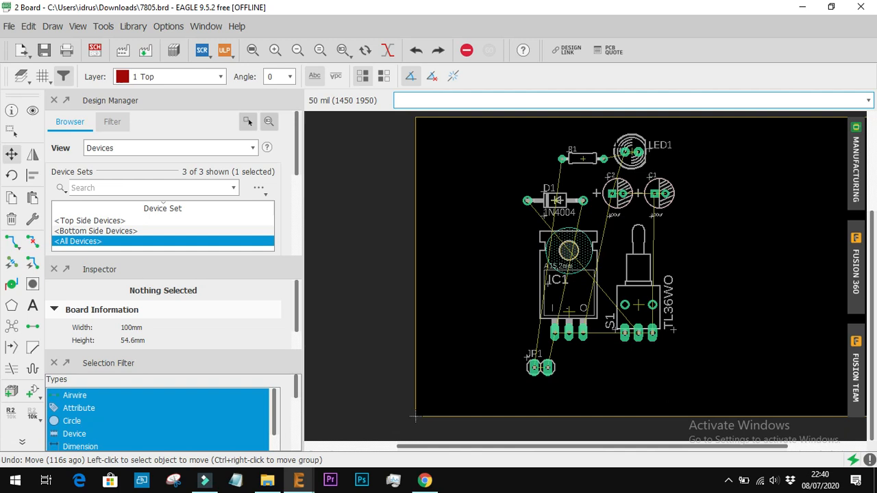
{"action": "key", "text": "ctrl+y"}
{"action": "key", "text": "ctrl+y"}
{"action": "key", "text": "ctrl+y"}
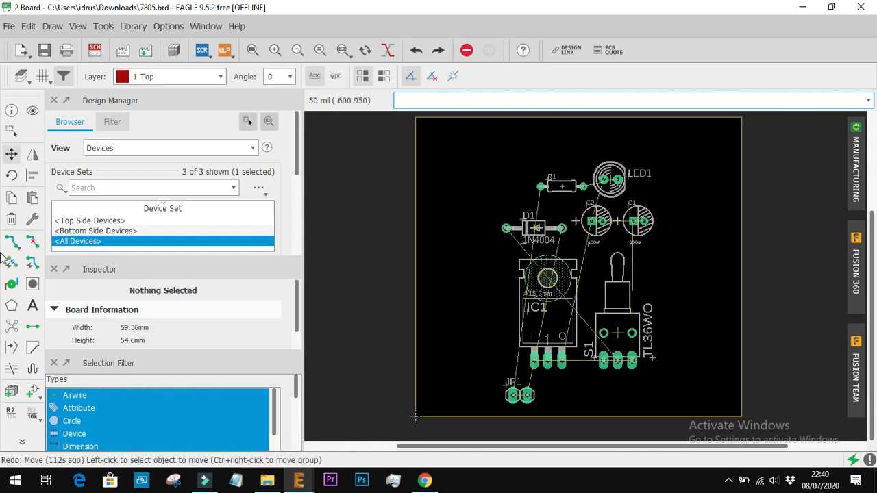
Rotate header JP1 by 90 degrees and place it near the board's left edge, beside IC1
{"action": "left_click", "coordinate": [11, 154]}
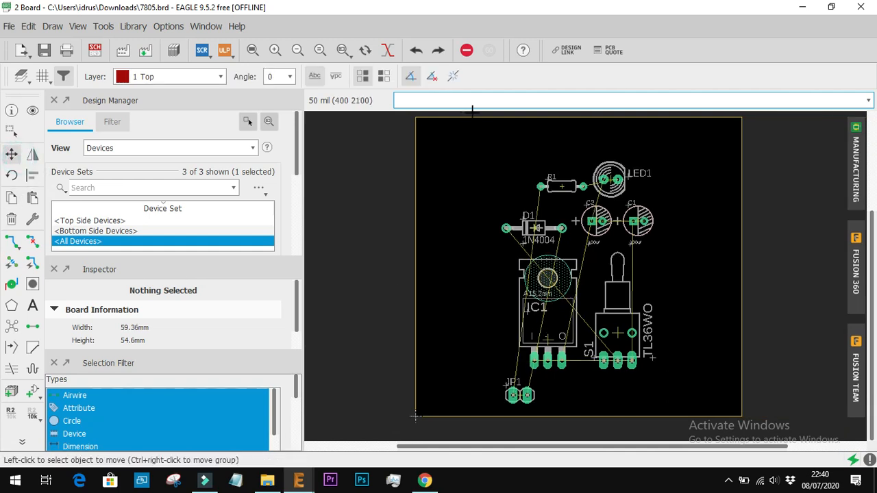
{"action": "left_click", "coordinate": [519, 394]}
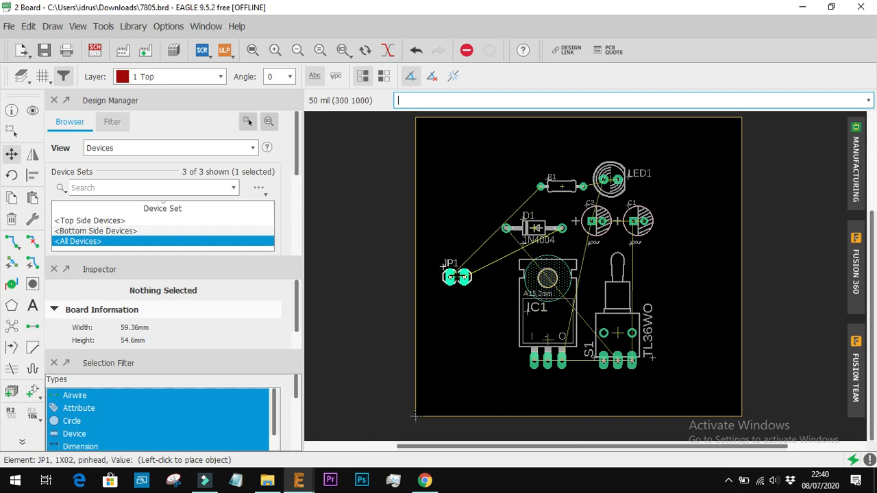
{"action": "right_click", "coordinate": [452, 264]}
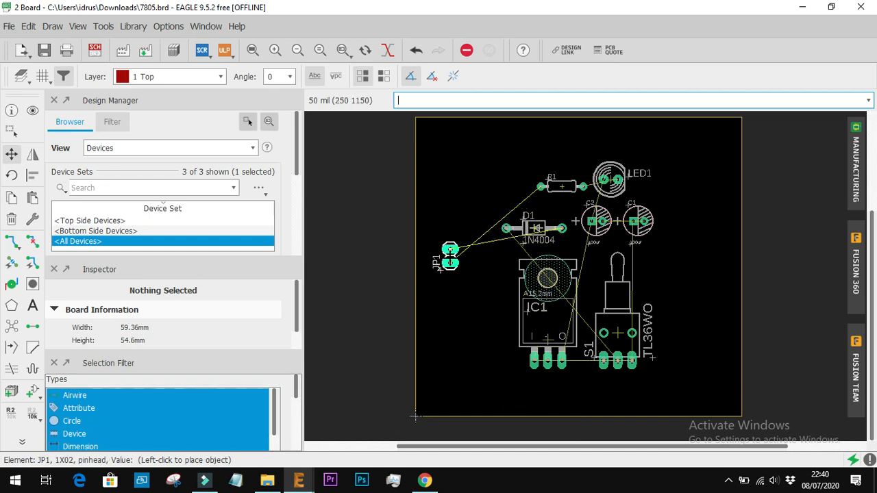
{"action": "left_click", "coordinate": [449, 254]}
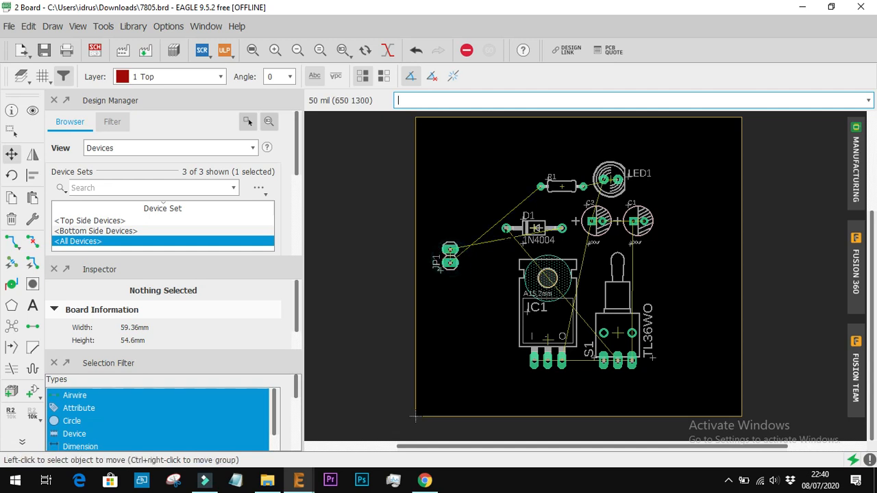
Place diode D1, rotated by 180 degrees, beside header JP1 and move IC1 up so its pins lie just beyond the diode
{"action": "left_click", "coordinate": [534, 228]}
{"action": "right_click", "coordinate": [504, 259]}
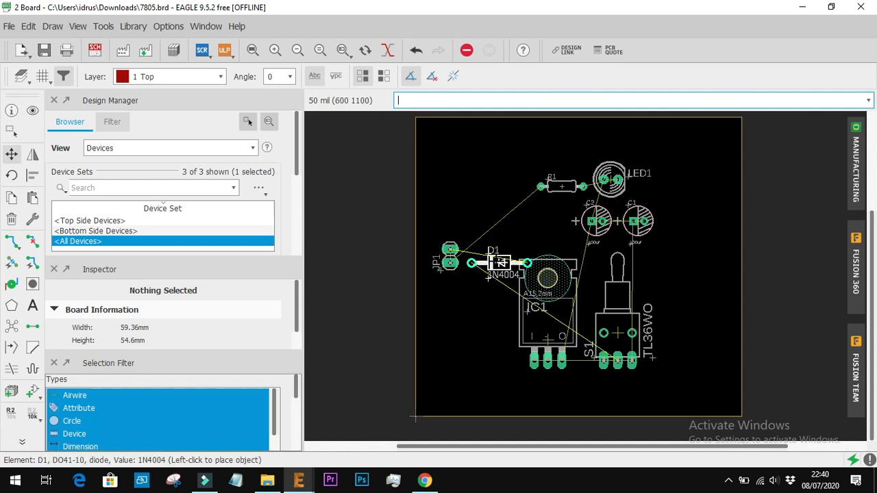
{"action": "right_click", "coordinate": [499, 263]}
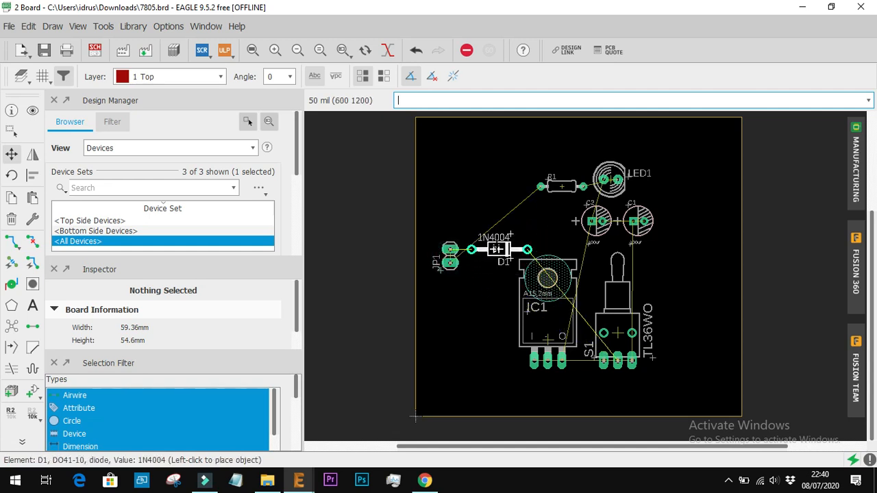
{"action": "left_click", "coordinate": [497, 249]}
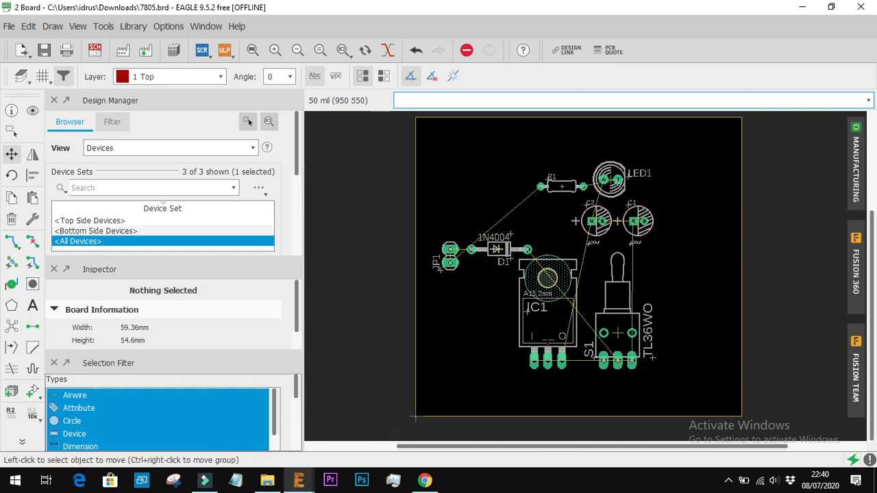
{"action": "left_click", "coordinate": [549, 339]}
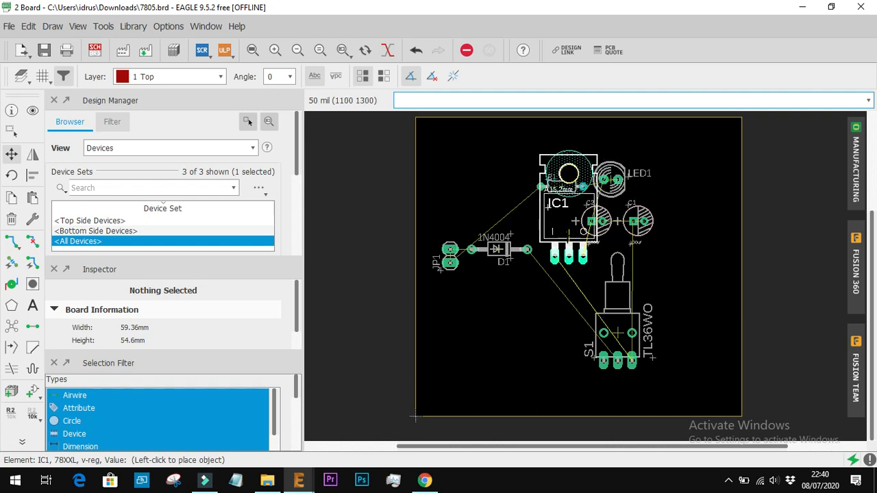
{"action": "left_click", "coordinate": [561, 241]}
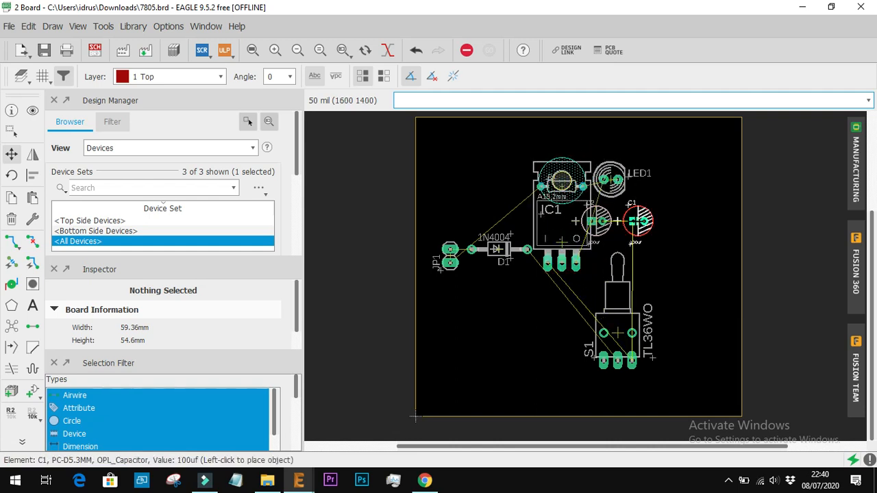
Check C1's connections in the schematic and place C1 on the board, rotated by 270 degrees, below IC1's input pin
{"action": "scroll", "coordinate": [646, 236], "scroll_direction": "up", "scroll_amount": 3}
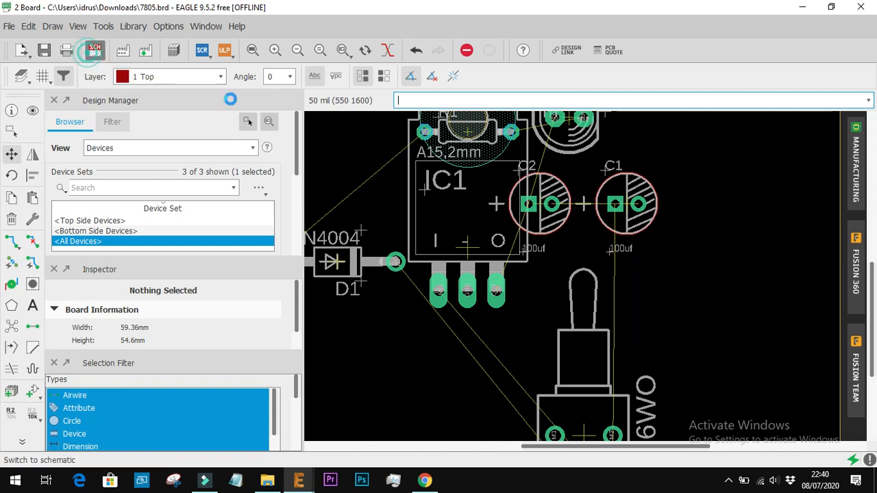
{"action": "left_click", "coordinate": [94, 50]}
{"action": "scroll", "coordinate": [460, 327], "scroll_direction": "down", "scroll_amount": 1}
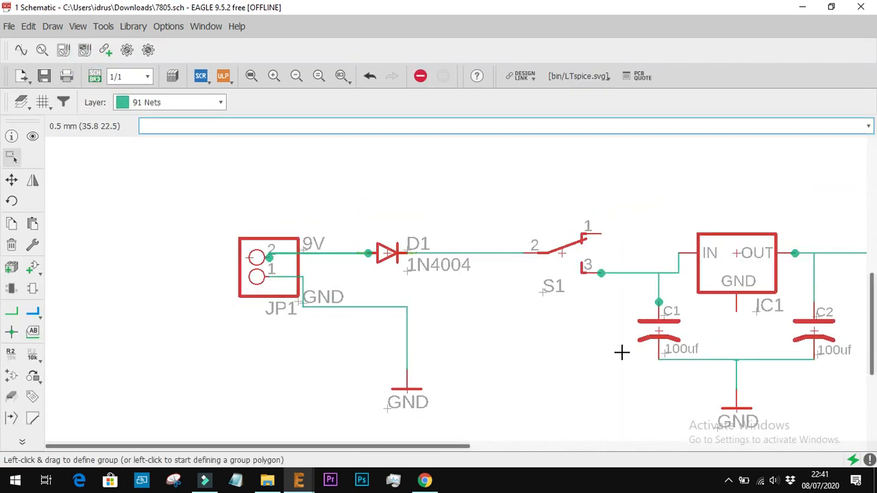
{"action": "left_click", "coordinate": [86, 76]}
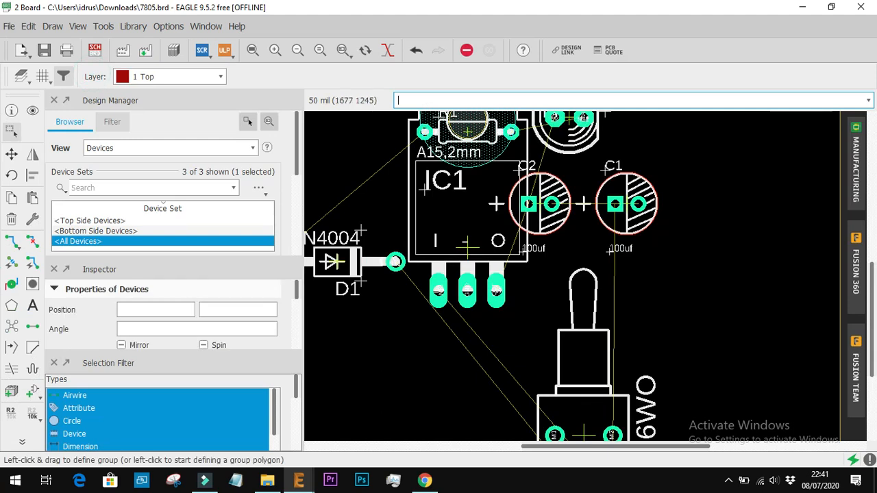
{"action": "left_click", "coordinate": [629, 264]}
{"action": "left_click", "coordinate": [629, 263]}
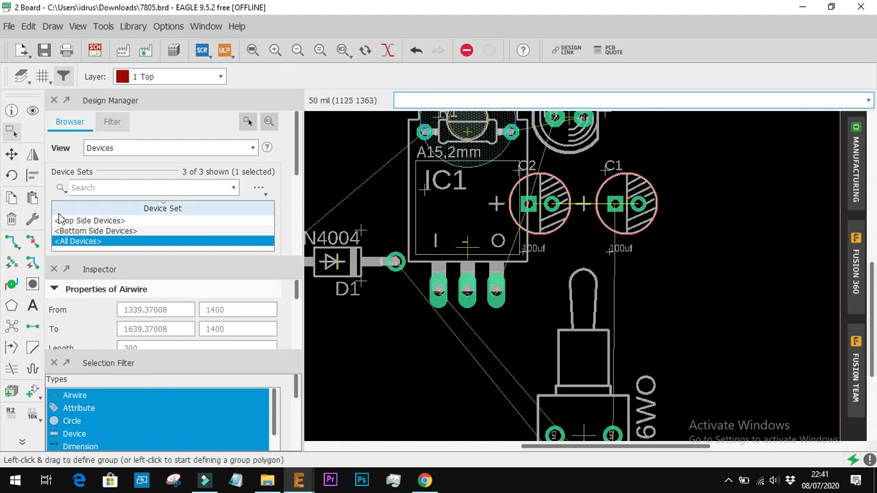
{"action": "left_click", "coordinate": [13, 157]}
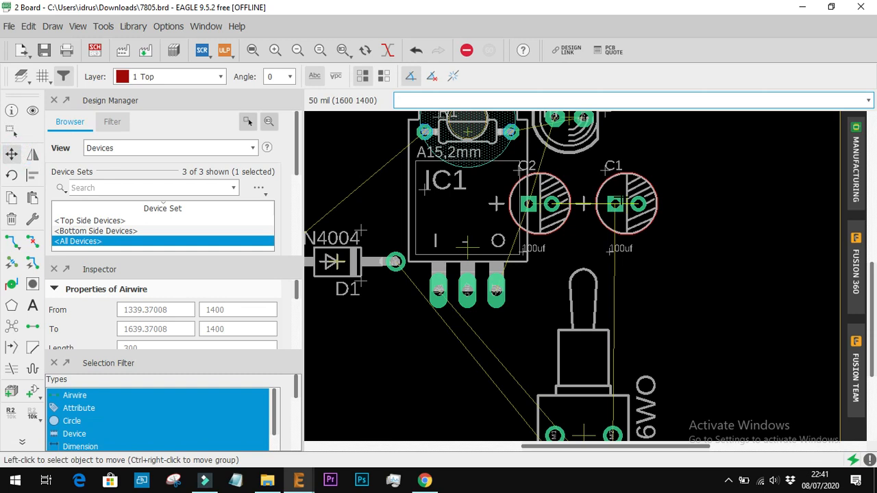
{"action": "left_click", "coordinate": [625, 203]}
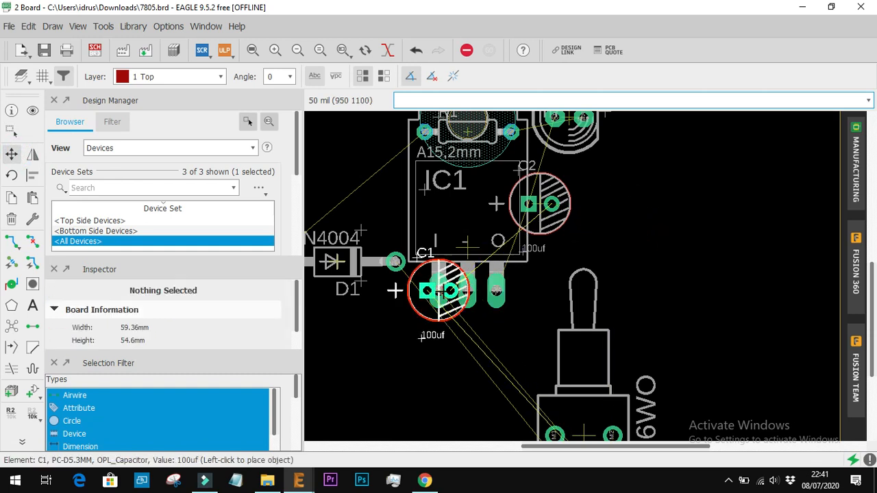
{"action": "right_click", "coordinate": [438, 348]}
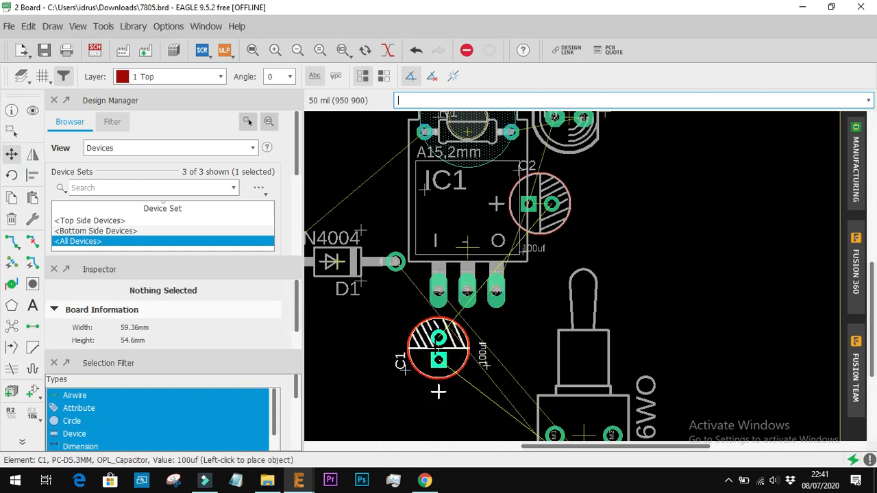
{"action": "right_click", "coordinate": [439, 349]}
{"action": "right_click", "coordinate": [439, 348]}
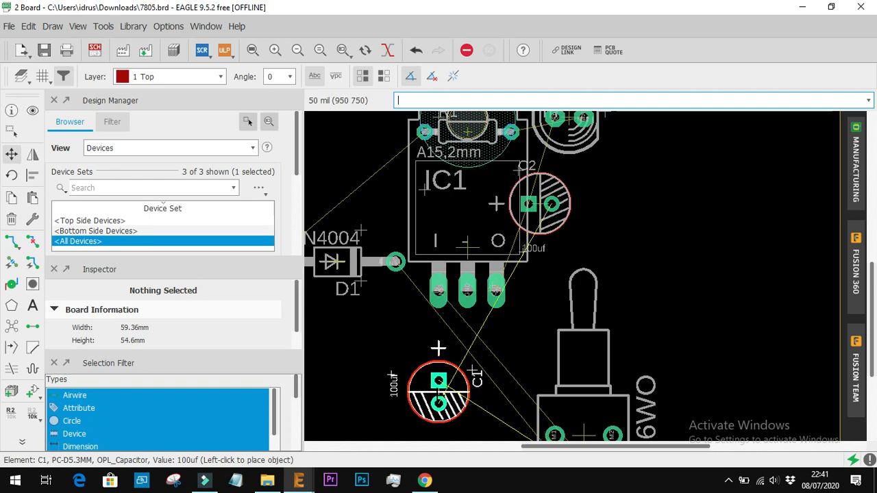
{"action": "left_click", "coordinate": [436, 349]}
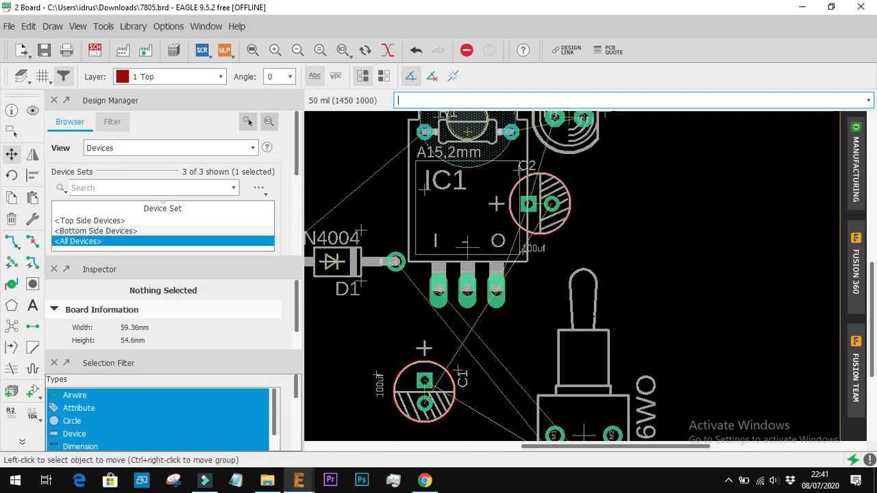
Move switch S1 above diode D1, beside IC1, with its lever extending past the board's upper edge
{"action": "key", "text": "alt+F2"}
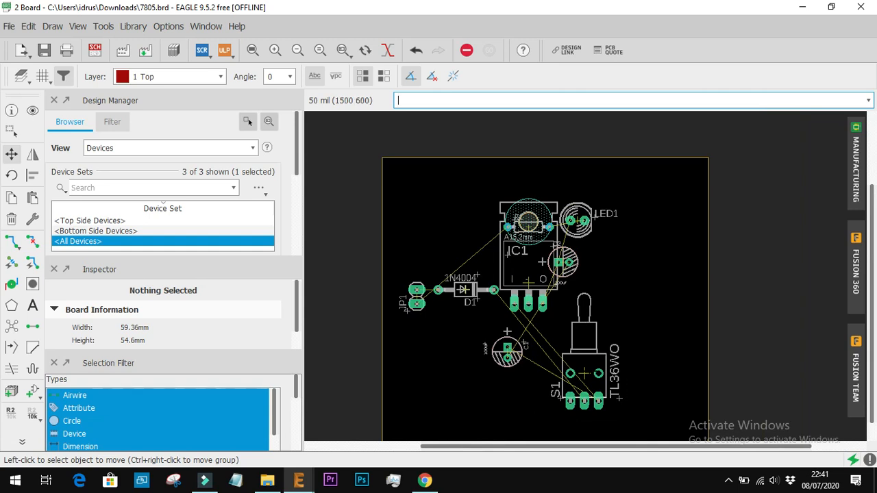
{"action": "left_click", "coordinate": [583, 374]}
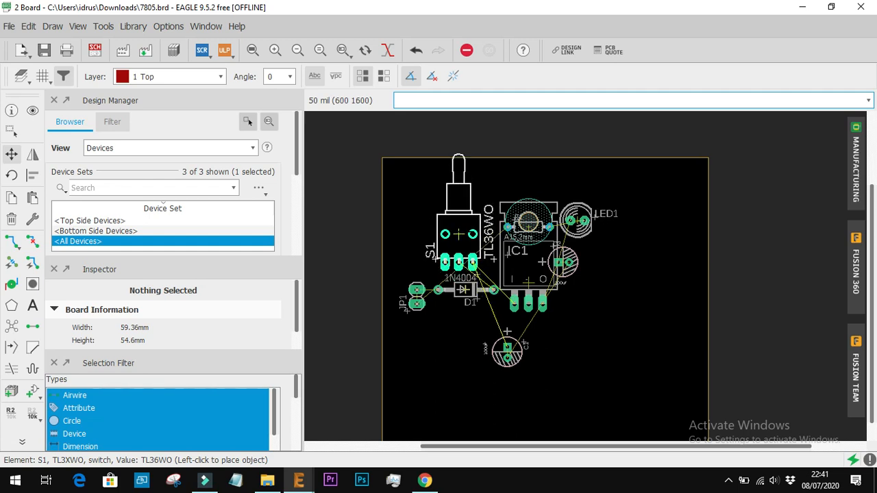
{"action": "left_click", "coordinate": [459, 227]}
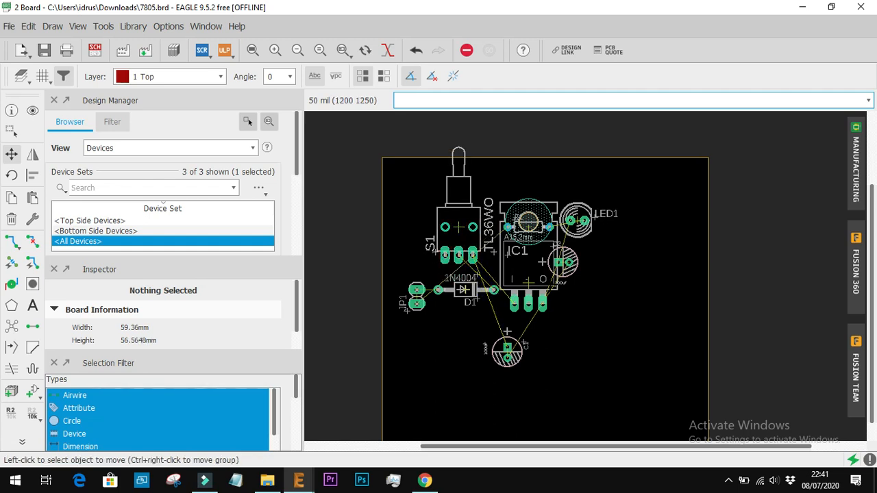
Place capacitor C2, rotated by 270 degrees like C1, level with C1 below IC1's output pin
{"action": "scroll", "coordinate": [594, 297], "scroll_direction": "up", "scroll_amount": 1}
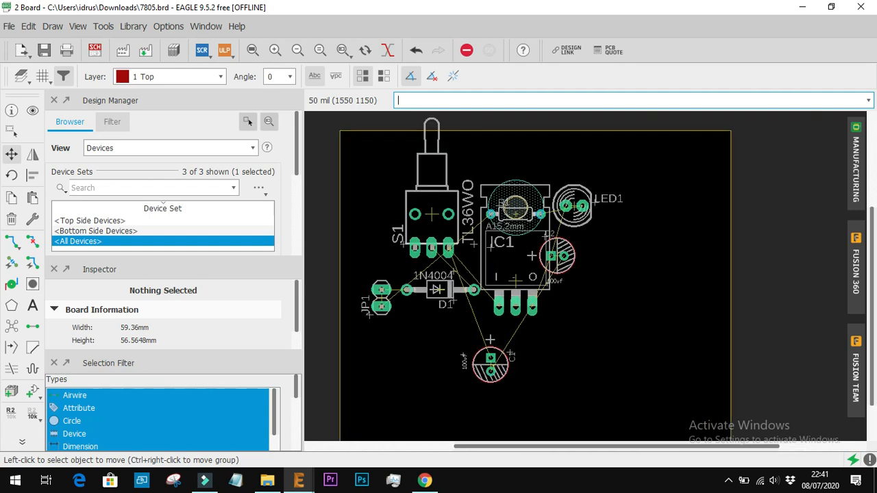
{"action": "left_click", "coordinate": [531, 255]}
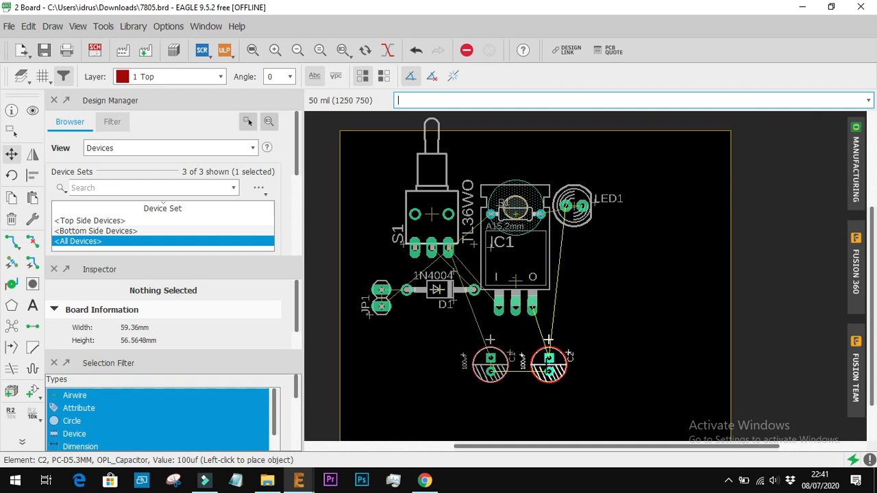
{"action": "left_click", "coordinate": [548, 340]}
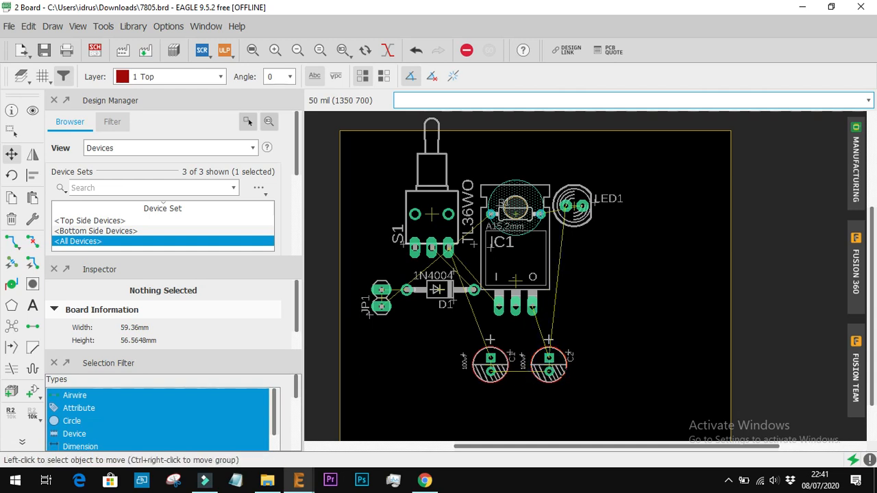
Turn C2's name and 100uf value labels horizontal, placing the name above the capacitor and the value below it
{"action": "scroll", "coordinate": [530, 380], "scroll_direction": "up", "scroll_amount": 6}
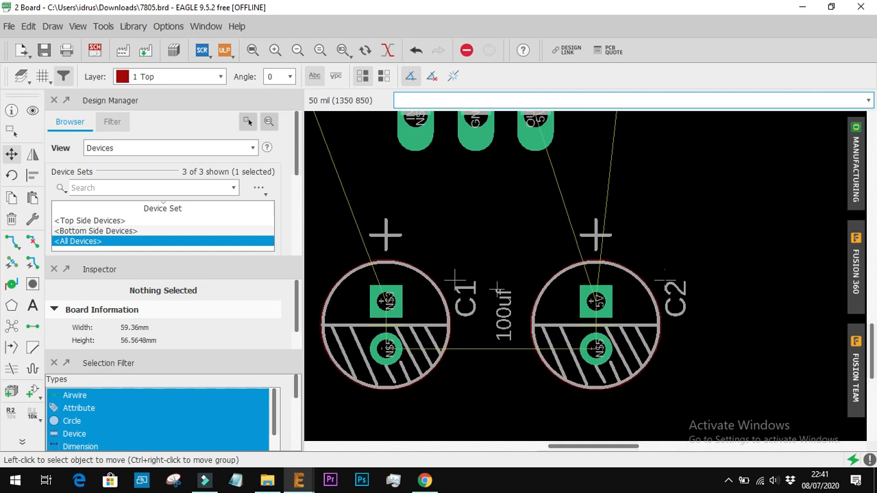
{"action": "left_click", "coordinate": [662, 280]}
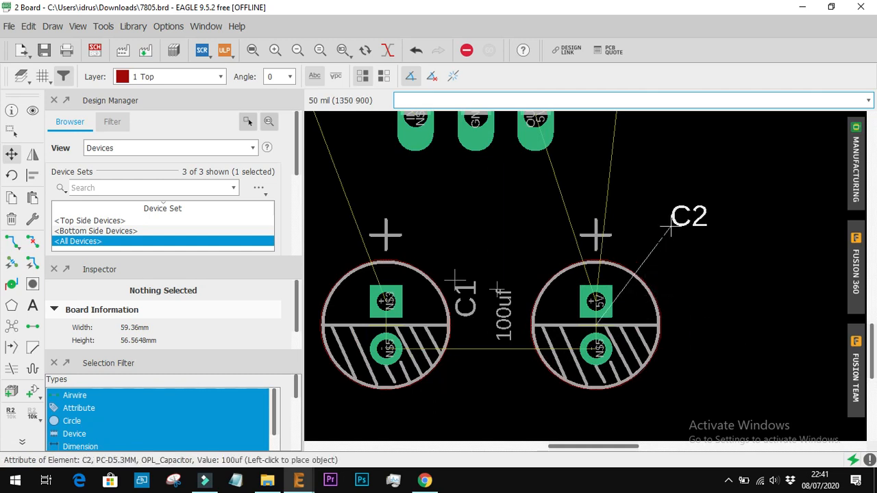
{"action": "scroll", "coordinate": [668, 255], "scroll_direction": "down", "scroll_amount": 1}
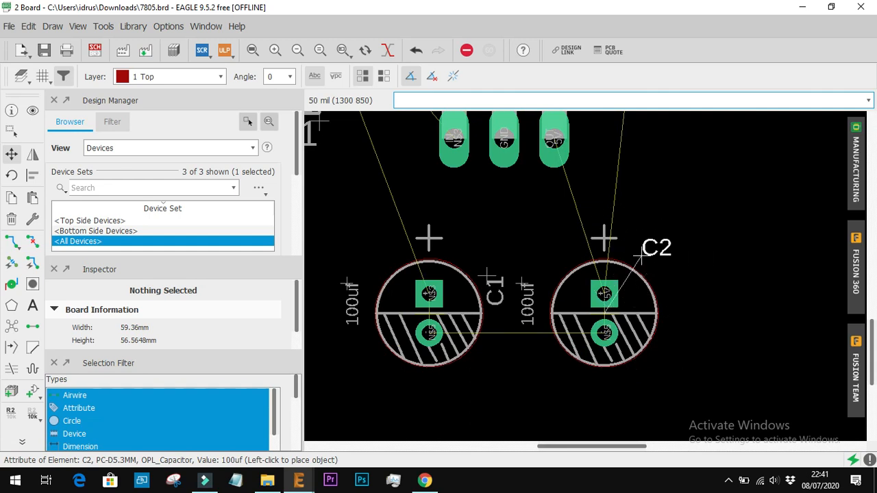
{"action": "left_click", "coordinate": [612, 255]}
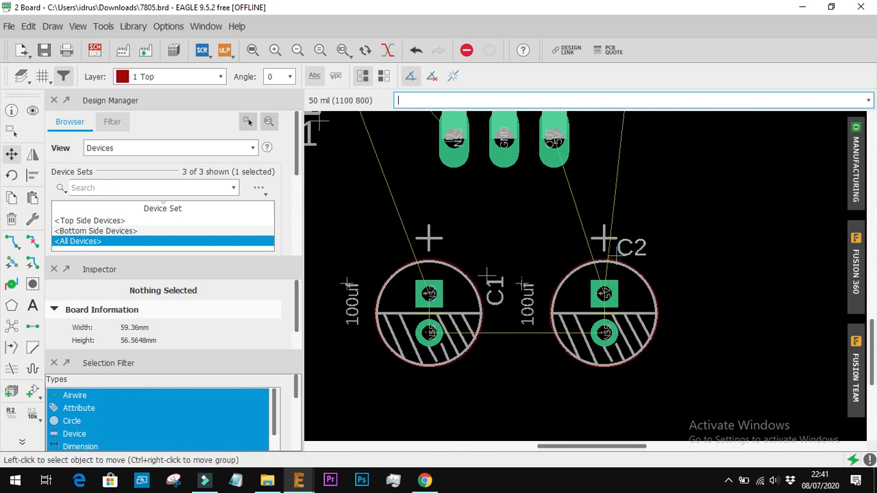
{"action": "left_click", "coordinate": [522, 282]}
{"action": "right_click", "coordinate": [617, 387]}
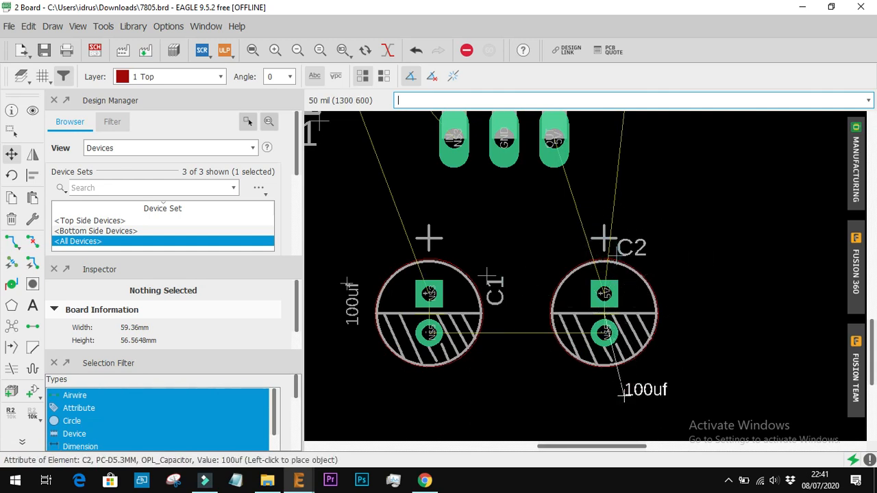
{"action": "left_click", "coordinate": [600, 392]}
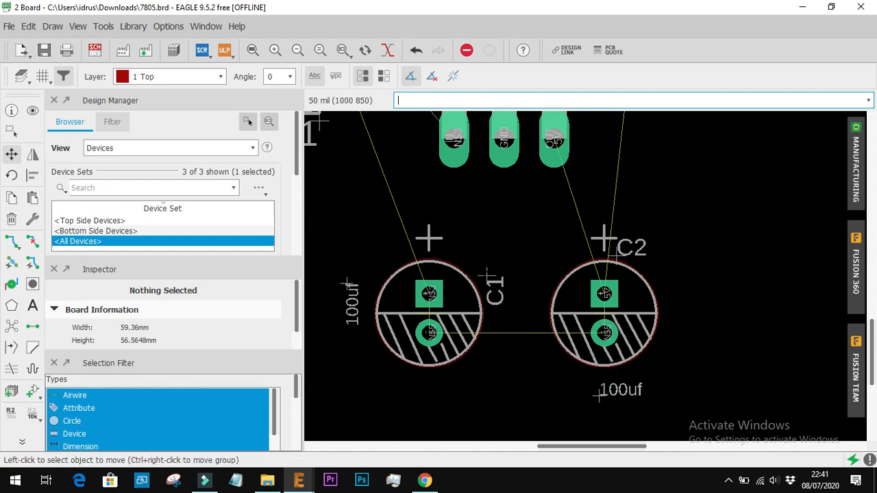
Turn C1's name and 100uf value labels horizontal, placing the name above the capacitor and the value below it
{"action": "left_click", "coordinate": [487, 277]}
{"action": "right_click", "coordinate": [435, 232]}
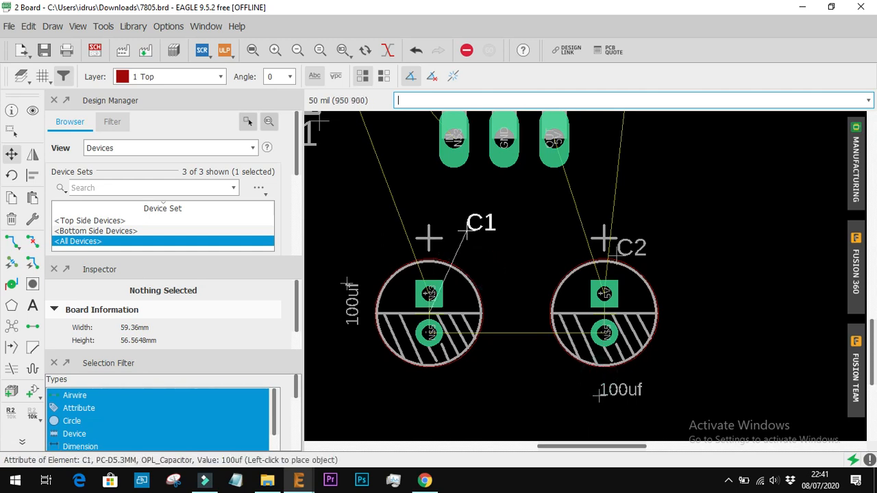
{"action": "left_click", "coordinate": [429, 238]}
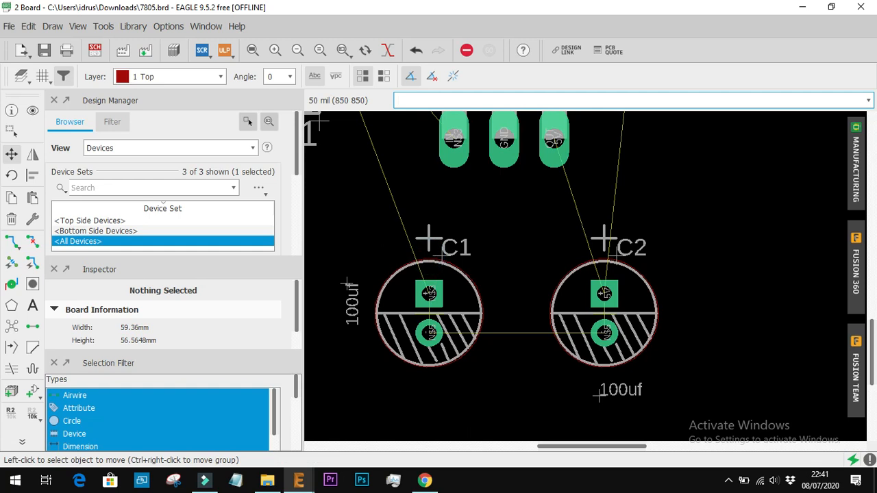
{"action": "left_click", "coordinate": [347, 283]}
{"action": "right_click", "coordinate": [422, 394]}
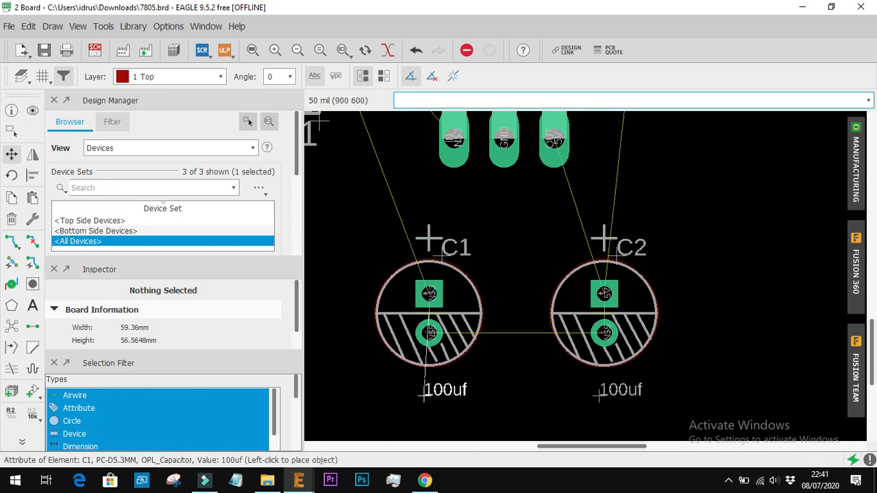
{"action": "left_click", "coordinate": [423, 394]}
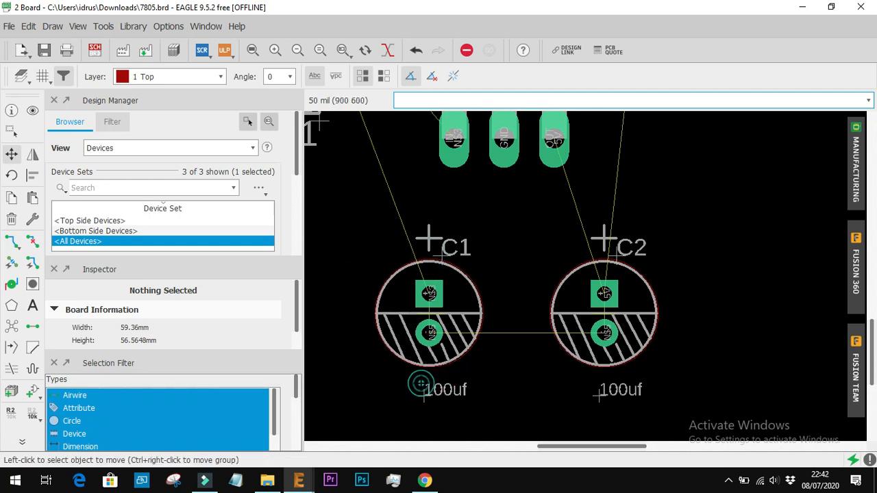
Shift the 100uf value labels of C1 and C2 slightly left to center them beneath their capacitors
{"action": "left_click", "coordinate": [425, 396]}
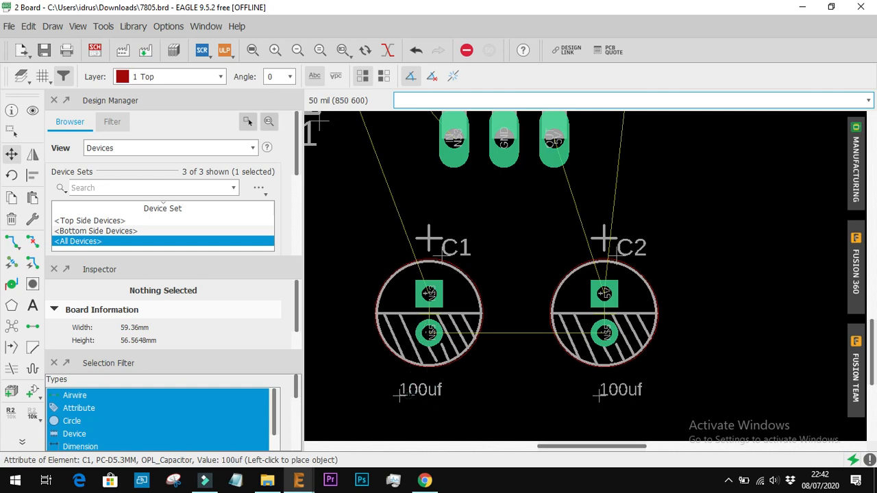
{"action": "left_click", "coordinate": [399, 396]}
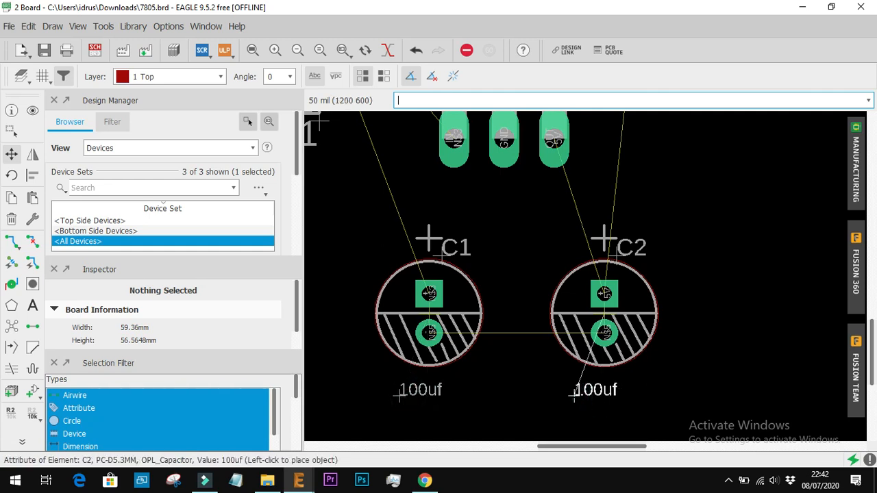
{"action": "left_click", "coordinate": [574, 395]}
Move LED1 beside IC1's lower end, above and outward from C2, rotated by 270 degrees
{"action": "scroll", "coordinate": [523, 349], "scroll_direction": "down", "scroll_amount": 5}
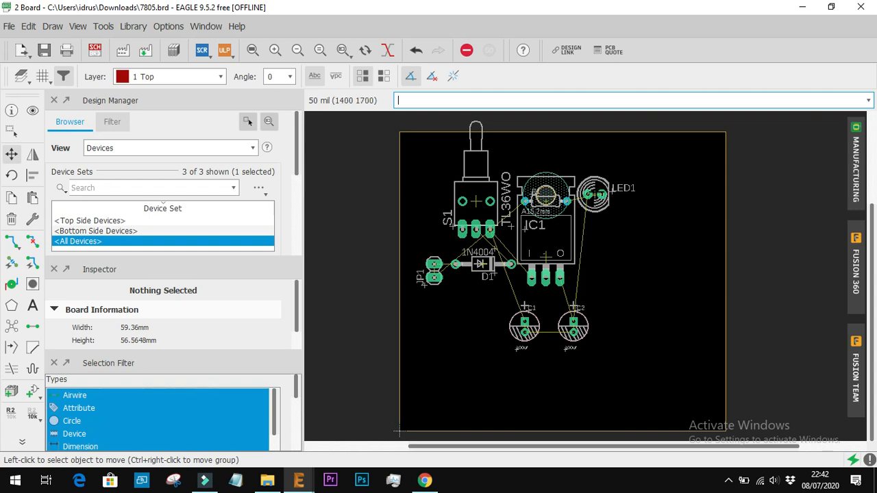
{"action": "left_click", "coordinate": [593, 195]}
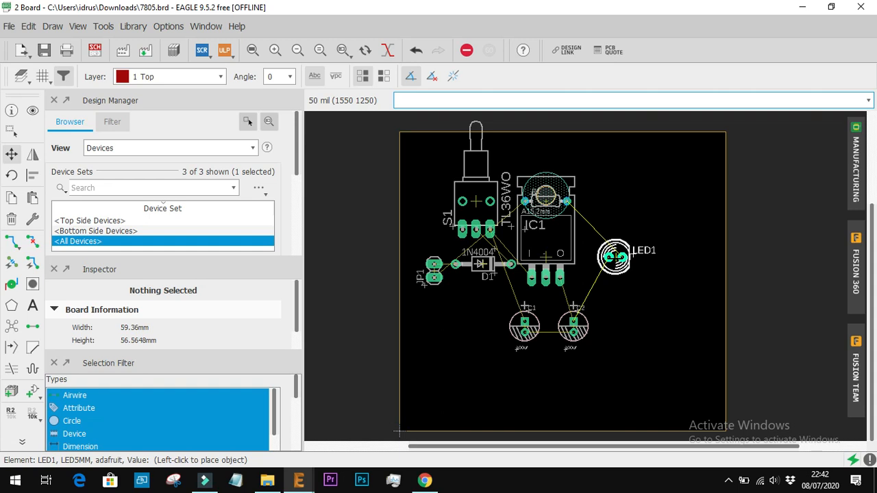
{"action": "right_click", "coordinate": [615, 257]}
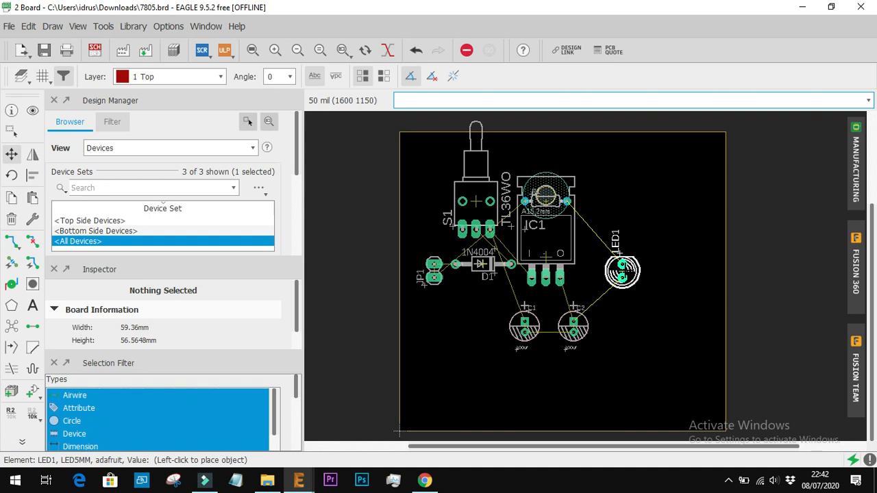
{"action": "right_click", "coordinate": [622, 272]}
{"action": "right_click", "coordinate": [622, 272]}
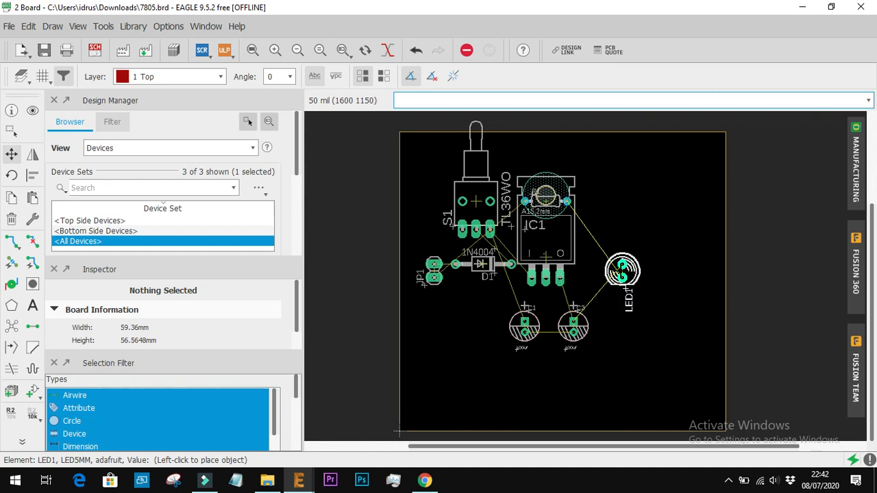
{"action": "left_click", "coordinate": [623, 285]}
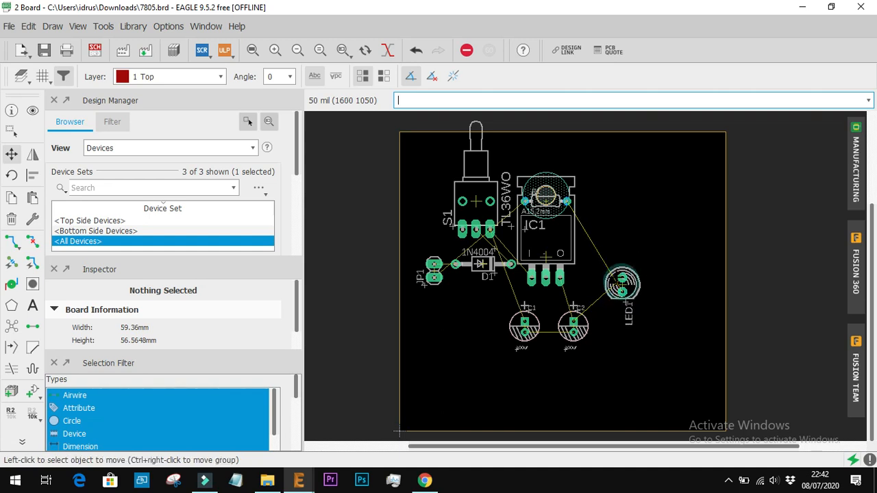
Move resistor R1 off IC1 and place it horizontally below LED1, beside capacitor C2
{"action": "scroll", "coordinate": [541, 208], "scroll_direction": "up", "scroll_amount": 5}
{"action": "left_click", "coordinate": [553, 190]}
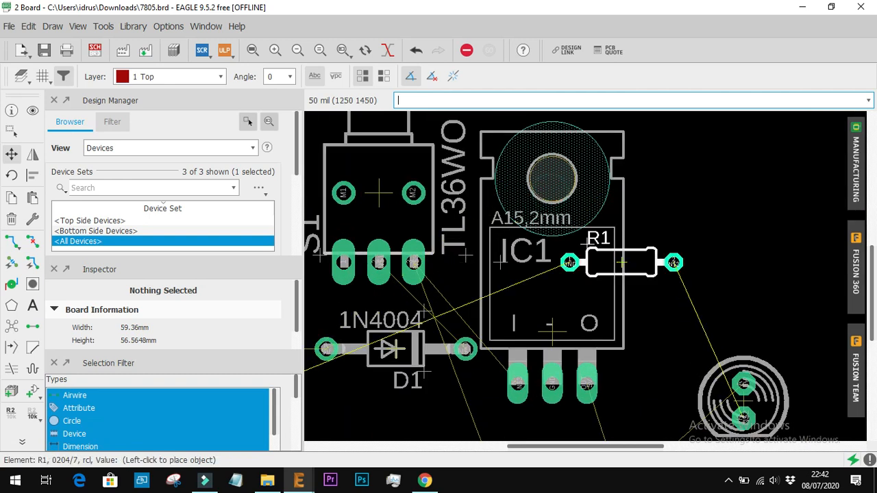
{"action": "left_click", "coordinate": [723, 293]}
{"action": "scroll", "coordinate": [723, 293], "scroll_direction": "down", "scroll_amount": 6}
{"action": "left_click", "coordinate": [729, 296]}
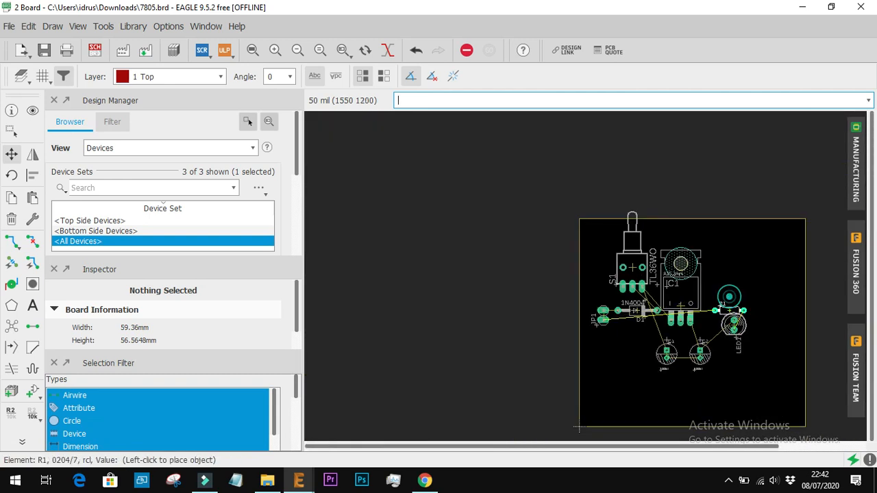
{"action": "left_click", "coordinate": [738, 353]}
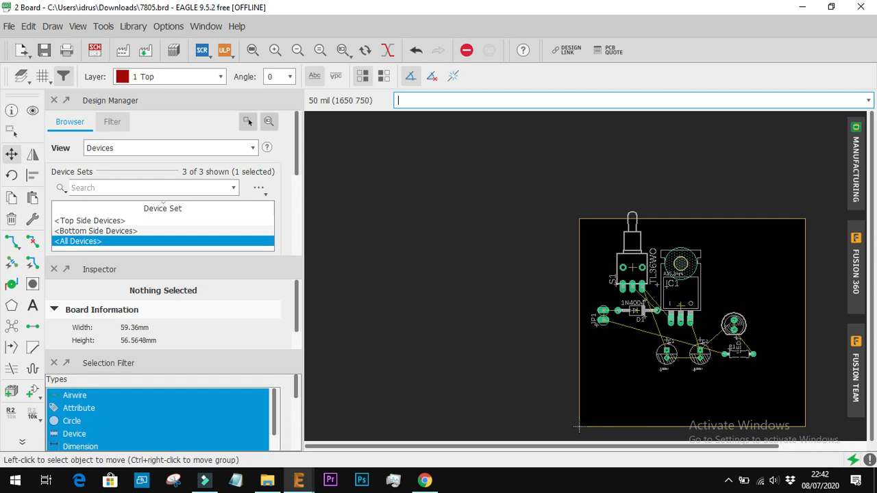
Start routing airwires and set the grid size to 0.5 mm
{"action": "scroll", "coordinate": [667, 287], "scroll_direction": "up", "scroll_amount": 2}
{"action": "scroll", "coordinate": [667, 280], "scroll_direction": "up", "scroll_amount": 1}
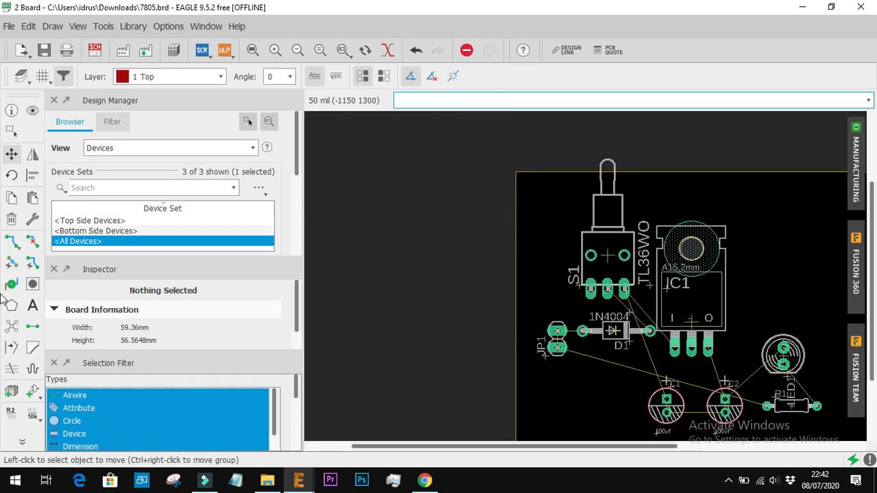
{"action": "left_click", "coordinate": [7, 241]}
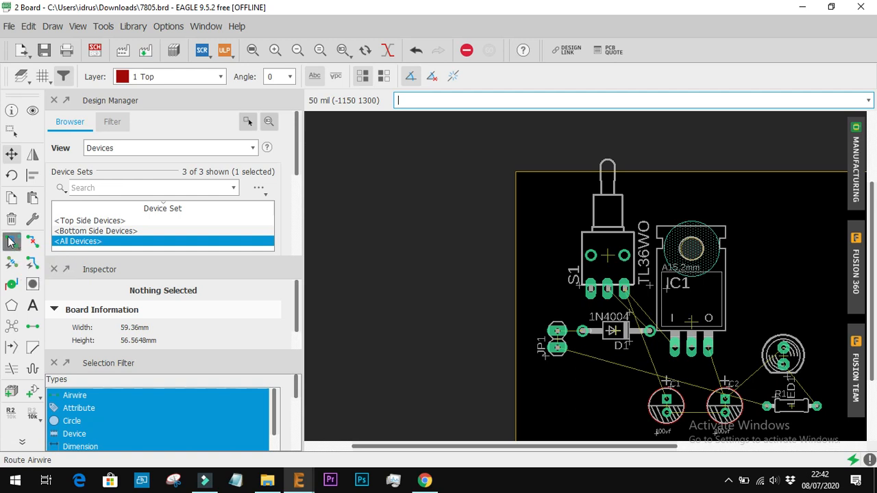
{"action": "left_click", "coordinate": [42, 76]}
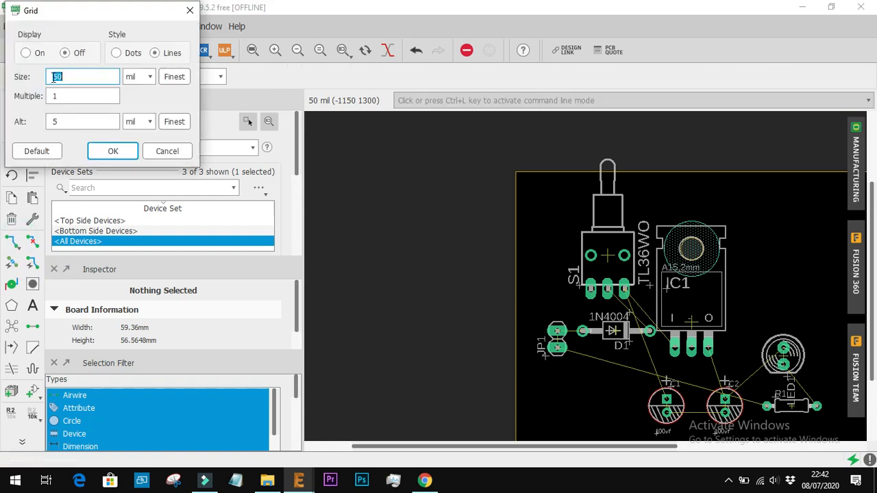
{"action": "left_click", "coordinate": [148, 76]}
{"action": "left_click", "coordinate": [146, 99]}
{"action": "left_click", "coordinate": [83, 74]}
{"action": "key", "text": "BackSpace"}
{"action": "type", "text": "0.5"}
{"action": "key", "text": "Return"}
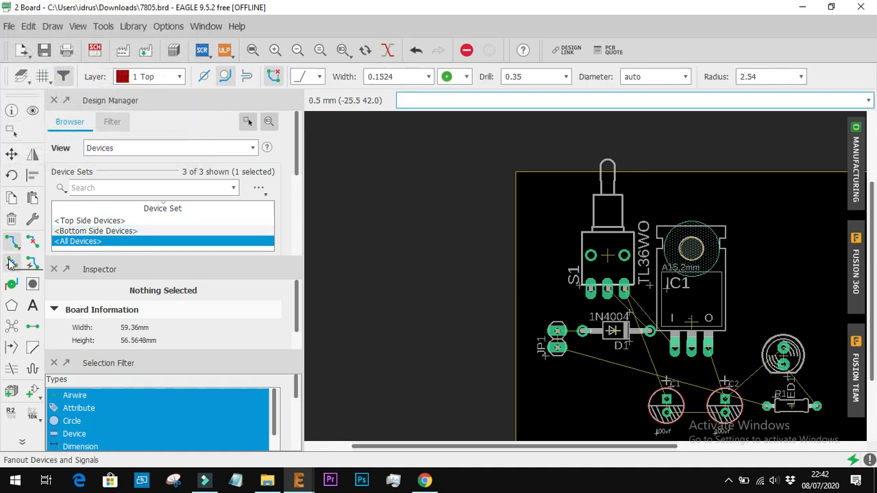
Switch the routing layer to 16 Bottom and back to 1 Top
{"action": "left_click", "coordinate": [177, 77]}
{"action": "left_click", "coordinate": [166, 103]}
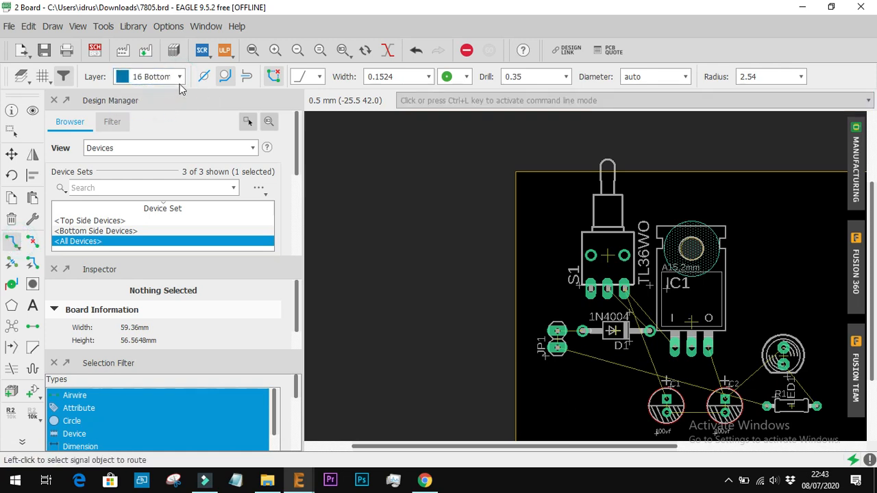
{"action": "left_click", "coordinate": [179, 77]}
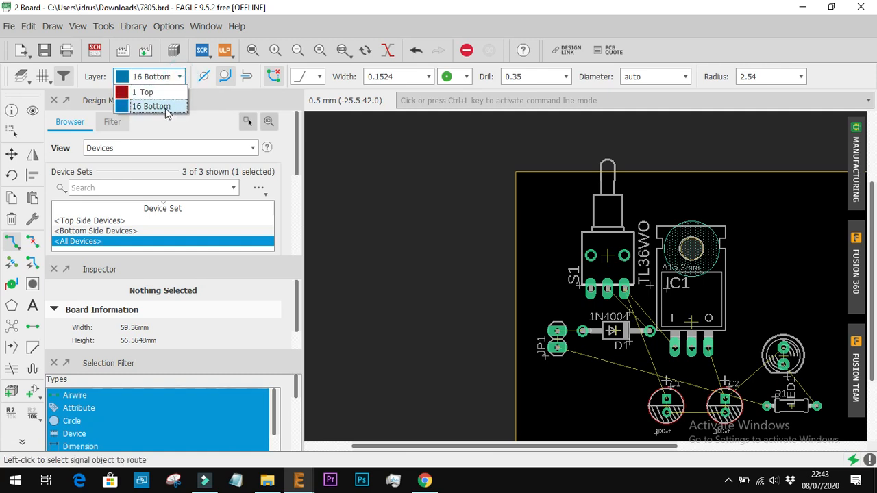
{"action": "left_click", "coordinate": [162, 90]}
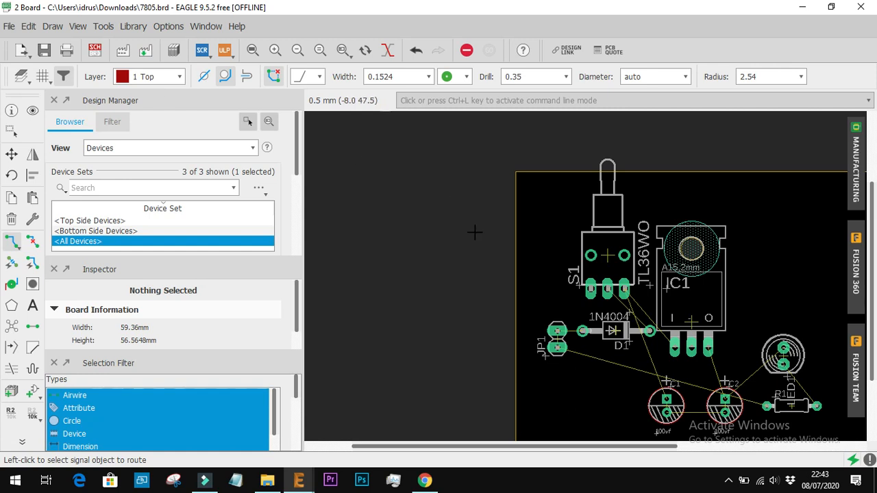
{"action": "scroll", "coordinate": [737, 342], "scroll_direction": "down", "scroll_amount": 3}
{"action": "scroll", "coordinate": [736, 343], "scroll_direction": "down", "scroll_amount": 2}
{"action": "scroll", "coordinate": [781, 332], "scroll_direction": "up", "scroll_amount": 3}
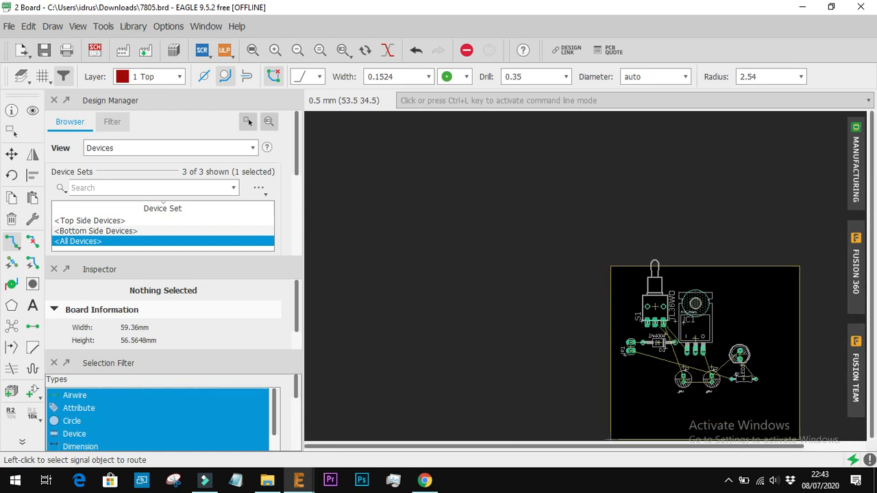
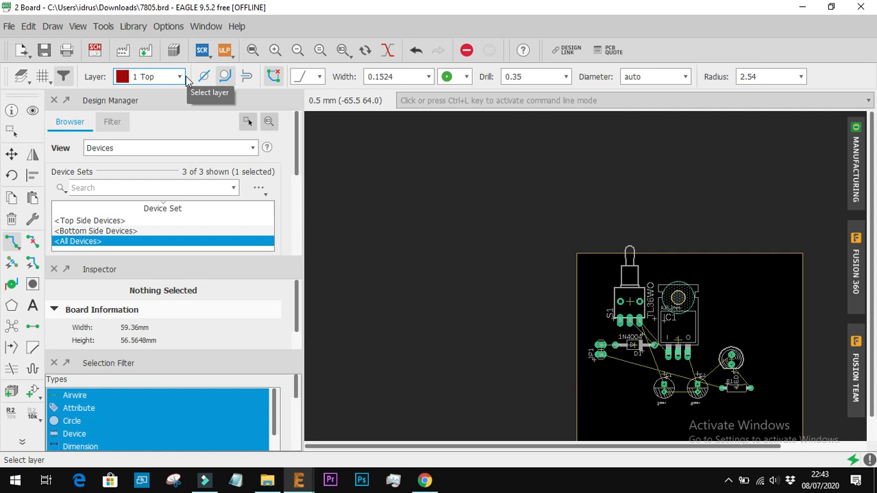
Set the routing layer to 16 Bottom
{"action": "left_click", "coordinate": [181, 77]}
{"action": "left_click", "coordinate": [162, 107]}
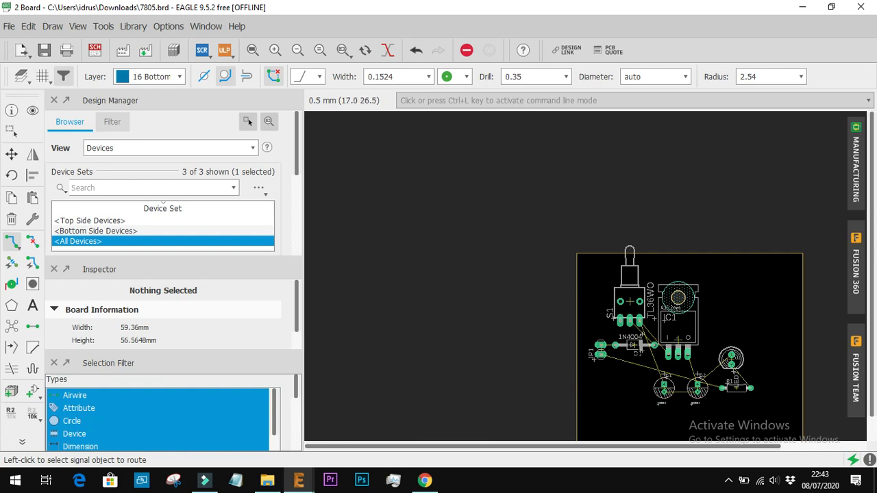
{"action": "scroll", "coordinate": [635, 343], "scroll_direction": "up", "scroll_amount": 6}
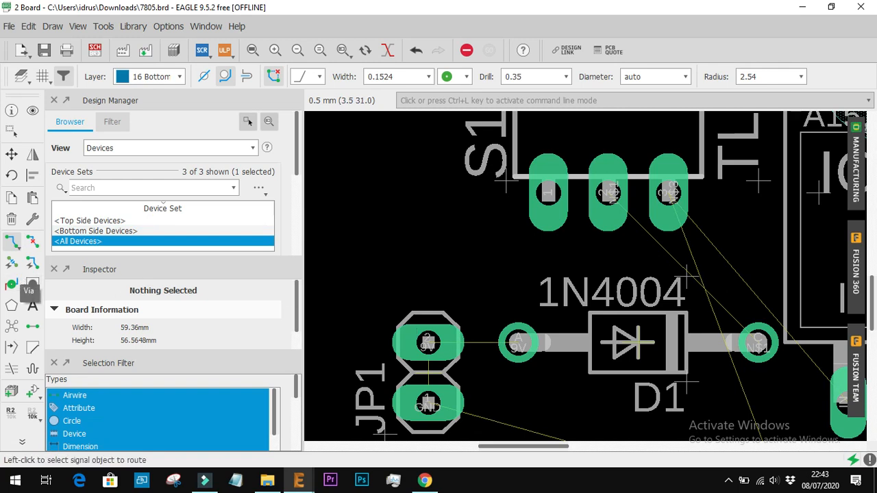
Try routing the 9V signal from JP1 pin 2 to diode D1's anode at the existing trace width, then undo it
{"action": "left_click", "coordinate": [428, 342]}
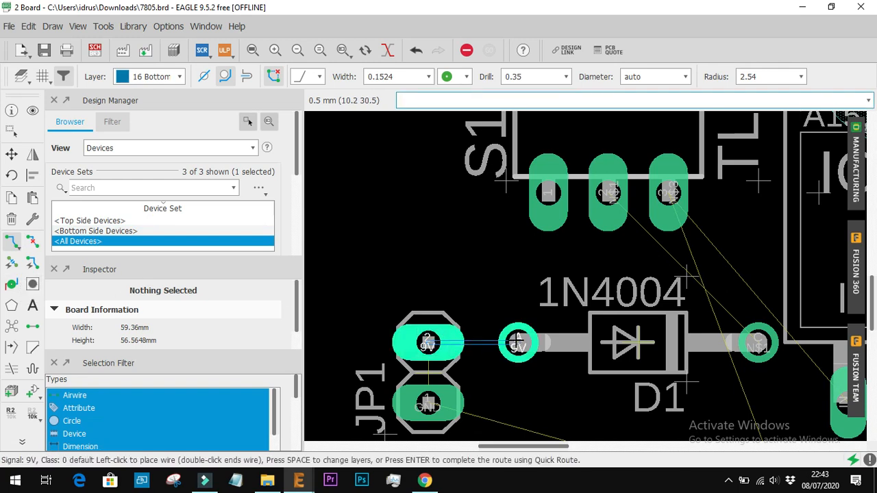
{"action": "left_click", "coordinate": [520, 341]}
{"action": "scroll", "coordinate": [485, 350], "scroll_direction": "up", "scroll_amount": 4}
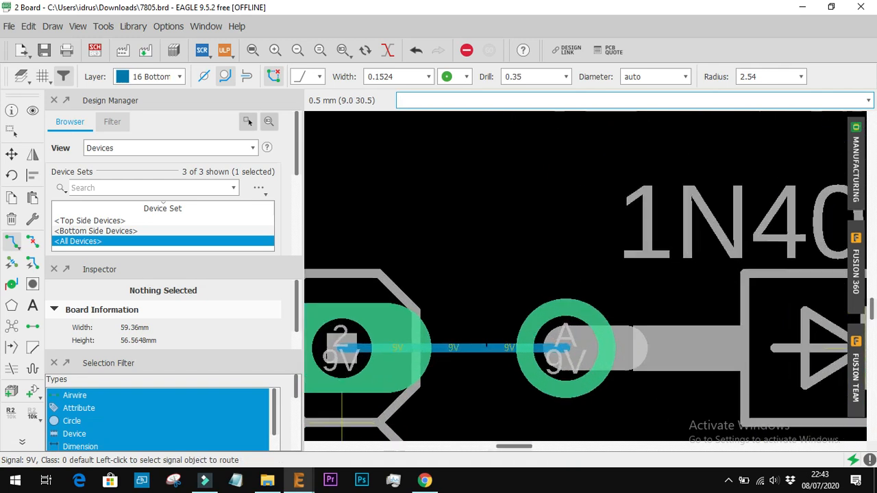
{"action": "scroll", "coordinate": [485, 351], "scroll_direction": "down", "scroll_amount": 1}
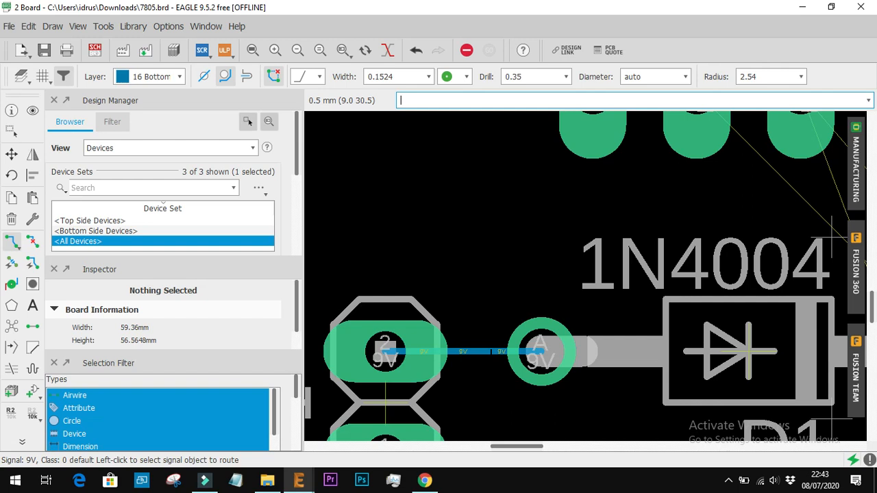
{"action": "key", "text": "ctrl+z"}
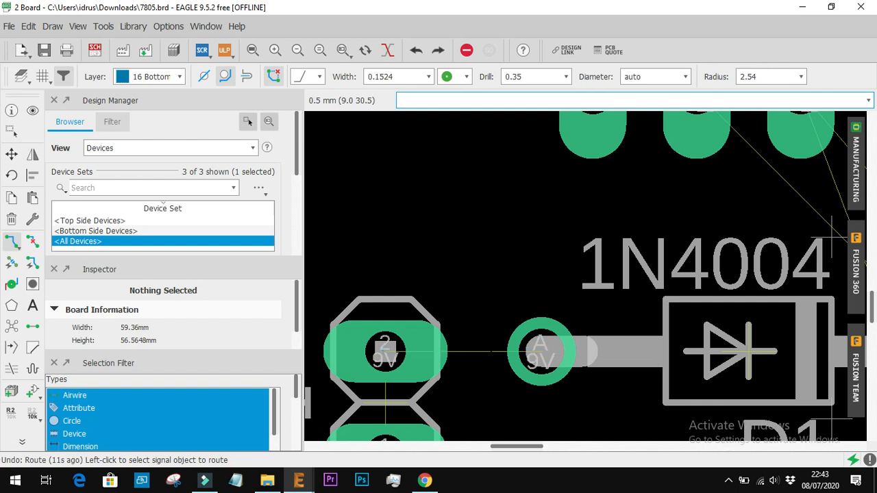
Try a trace width of 2.54 for the 9V route between JP1 pin 2 and D1's anode, then undo the route
{"action": "left_click", "coordinate": [430, 78]}
{"action": "scroll", "coordinate": [411, 144], "scroll_direction": "down", "scroll_amount": 2}
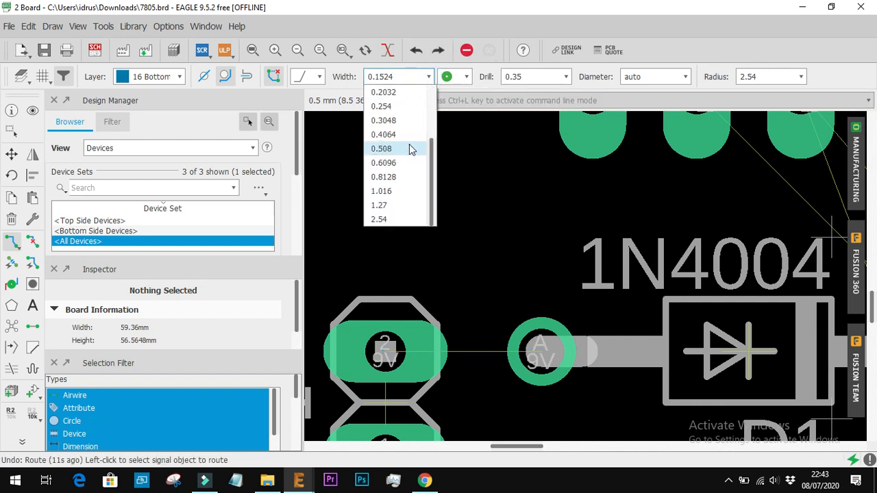
{"action": "left_click", "coordinate": [396, 220]}
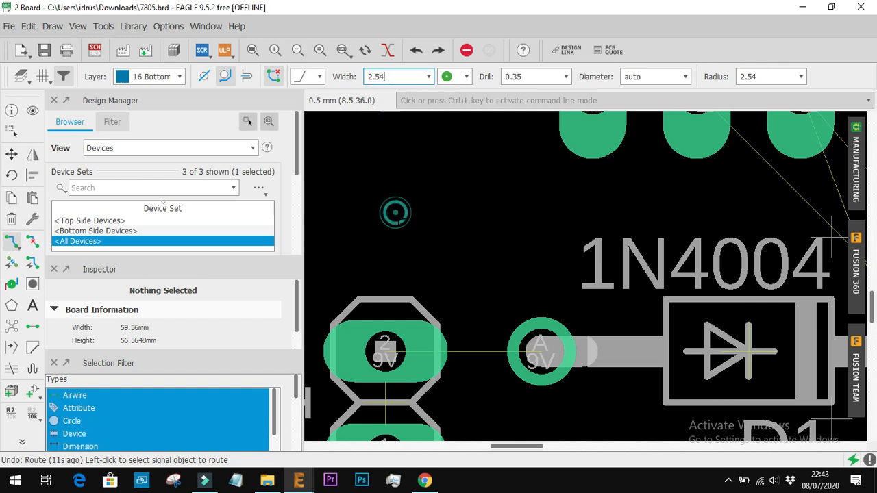
{"action": "left_click", "coordinate": [388, 352]}
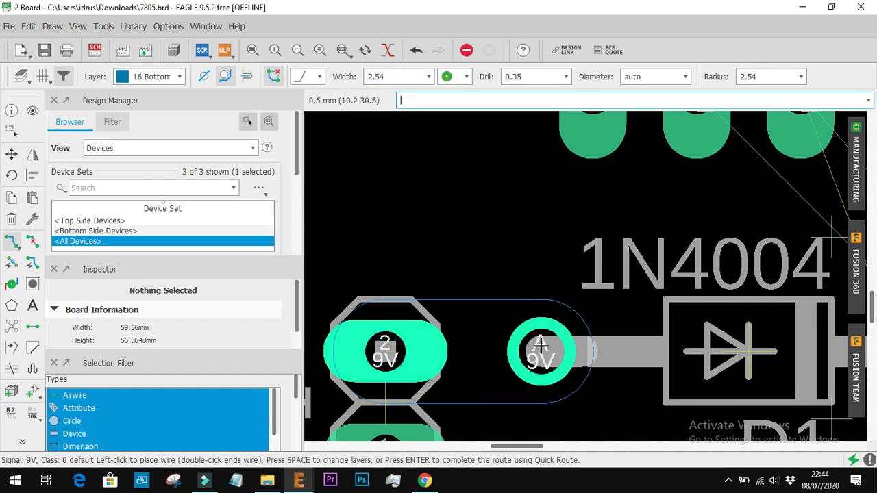
{"action": "left_click", "coordinate": [540, 347]}
{"action": "key", "text": "ctrl+z"}
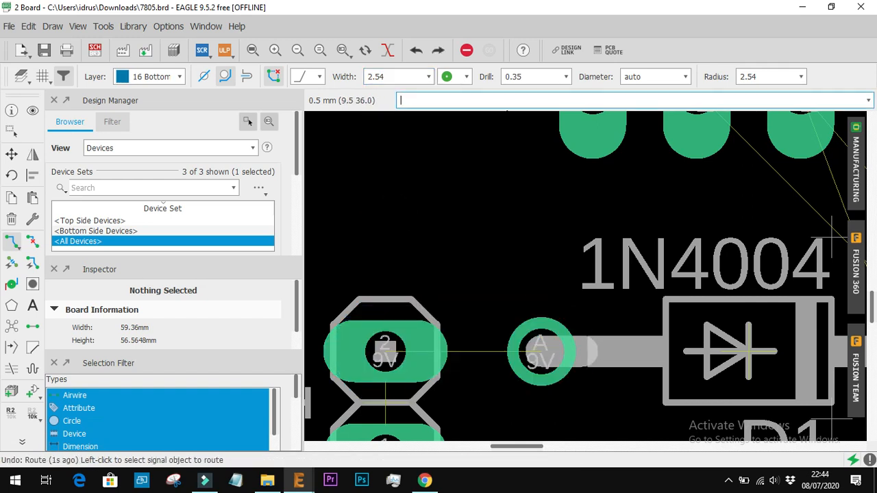
Set the trace width to 0.8128 and route 9V straight from JP1 pin 2 to D1's anode
{"action": "left_click", "coordinate": [428, 77]}
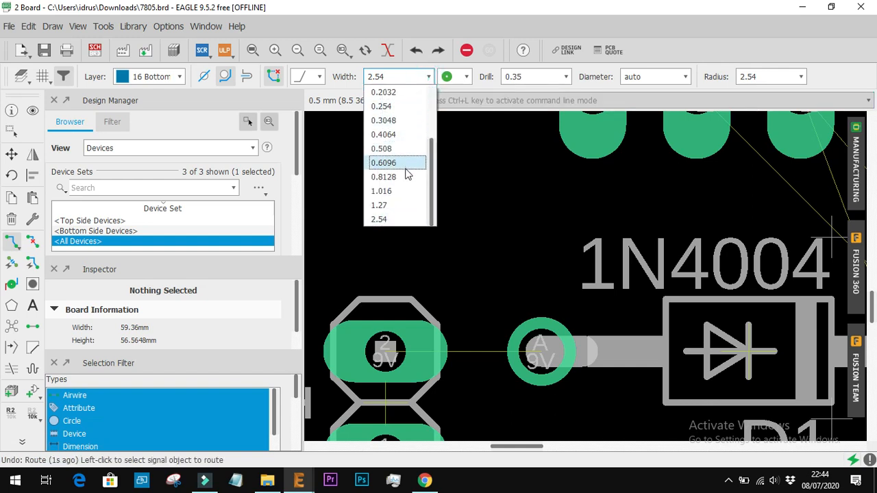
{"action": "left_click", "coordinate": [404, 176]}
{"action": "left_click", "coordinate": [386, 353]}
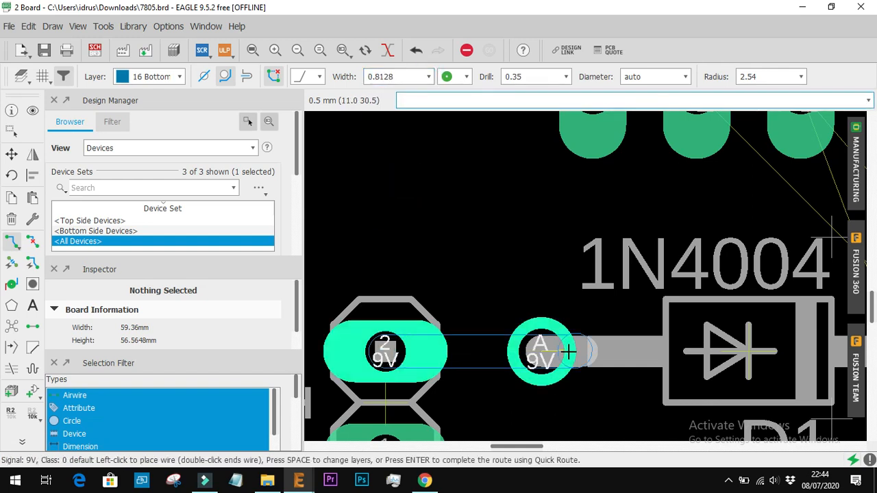
{"action": "scroll", "coordinate": [546, 352], "scroll_direction": "down", "scroll_amount": 2}
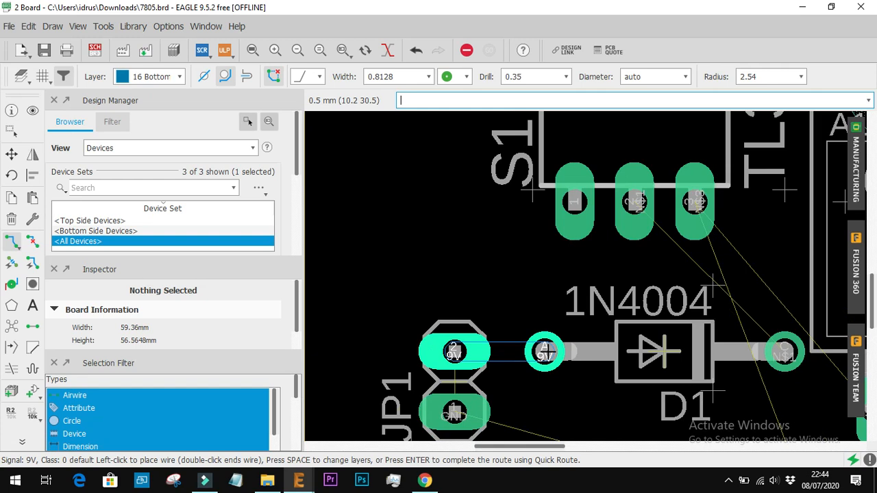
{"action": "left_click", "coordinate": [545, 352]}
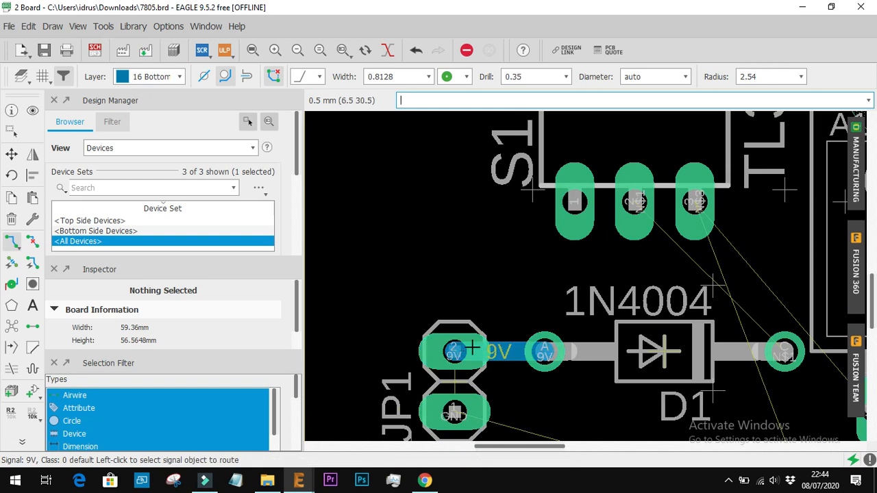
Route signal N$1 from D1's cathode back through the diode body, bending up to the middle pin of switch S1
{"action": "left_click", "coordinate": [783, 355]}
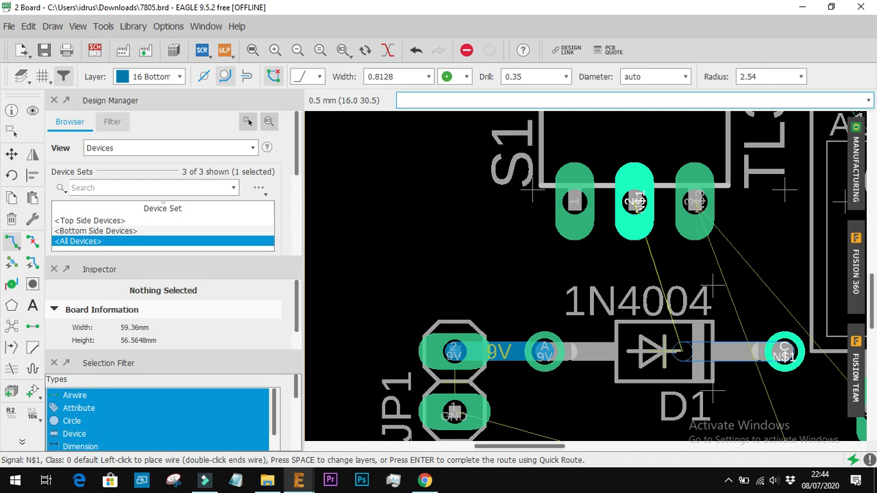
{"action": "left_click", "coordinate": [678, 351]}
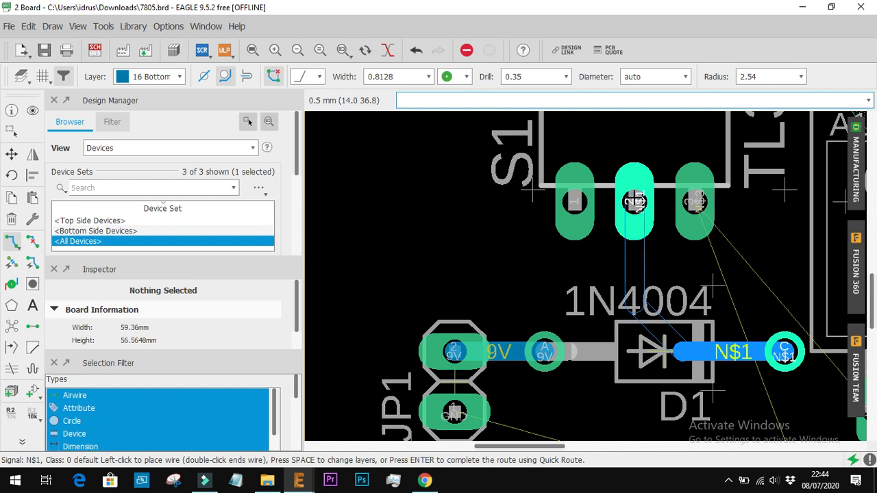
{"action": "left_click", "coordinate": [636, 214]}
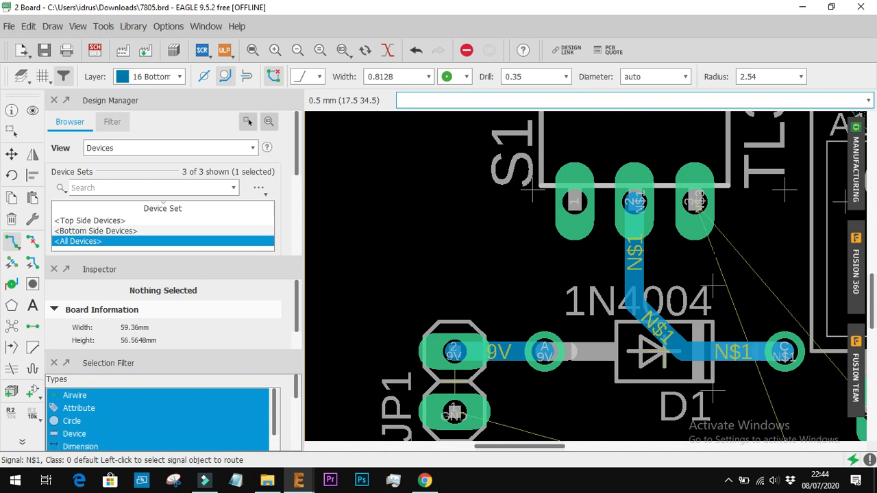
{"action": "scroll", "coordinate": [672, 334], "scroll_direction": "down", "scroll_amount": 3}
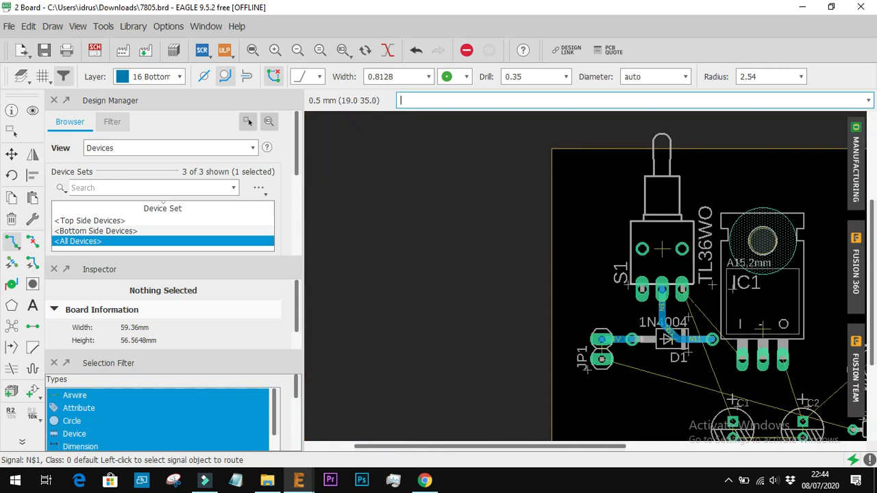
Route signal N$3 from switch S1 pin 3 across into IC1's outline and down to its input pin
{"action": "scroll", "coordinate": [711, 320], "scroll_direction": "up", "scroll_amount": 1}
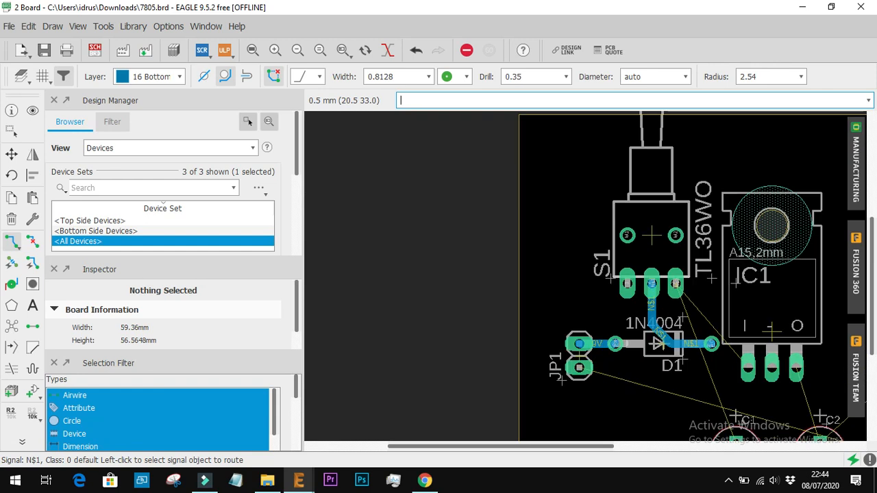
{"action": "left_click", "coordinate": [675, 283]}
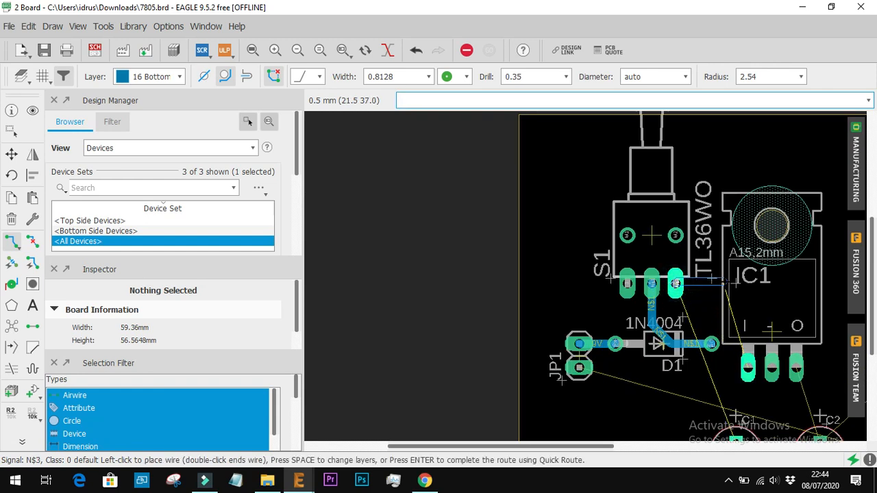
{"action": "left_click", "coordinate": [726, 282]}
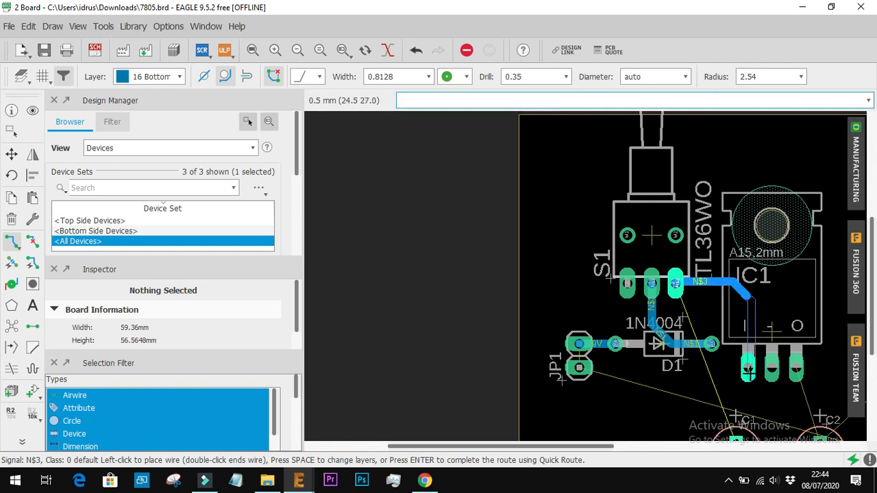
{"action": "left_click", "coordinate": [748, 368]}
Continue the N$3 trace from IC1's input pin down to the positive pad of capacitor C1
{"action": "scroll", "coordinate": [745, 357], "scroll_direction": "down", "scroll_amount": 4}
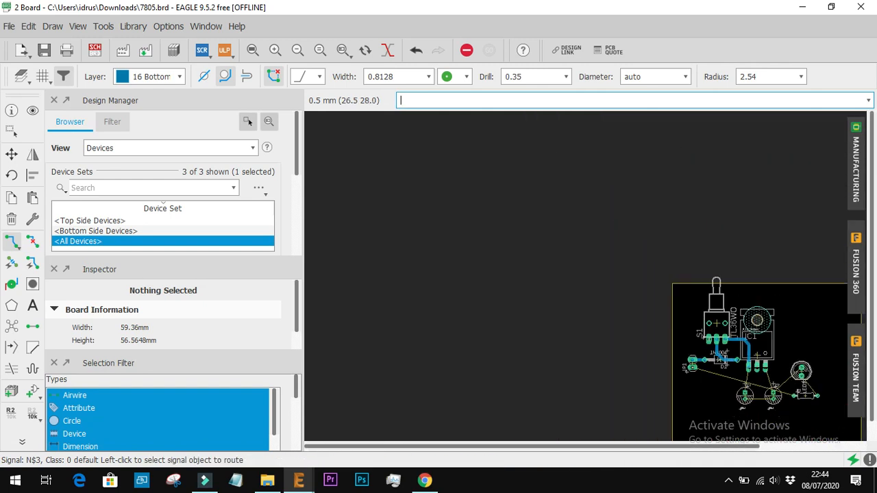
{"action": "scroll", "coordinate": [761, 387], "scroll_direction": "up", "scroll_amount": 2}
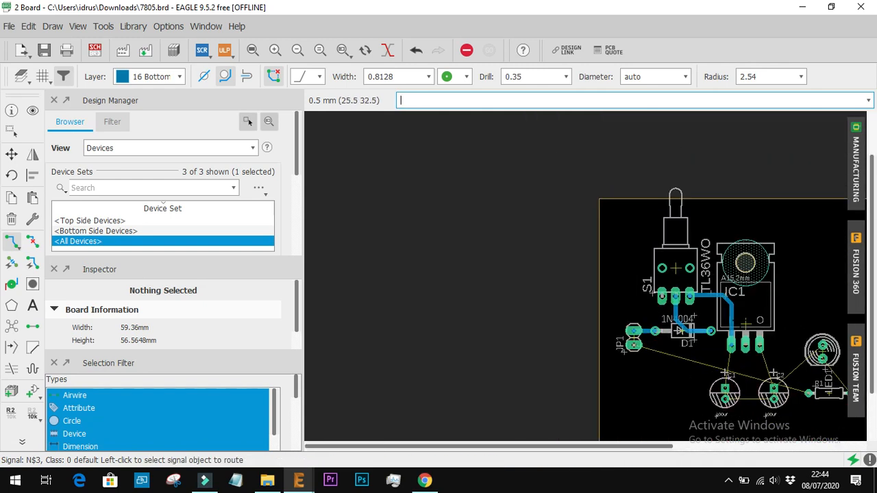
{"action": "scroll", "coordinate": [751, 389], "scroll_direction": "up", "scroll_amount": 2}
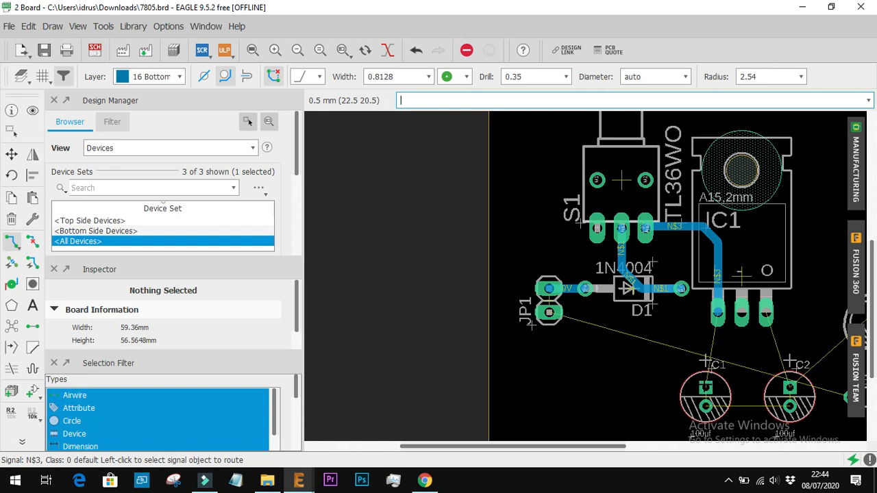
{"action": "left_click", "coordinate": [717, 313]}
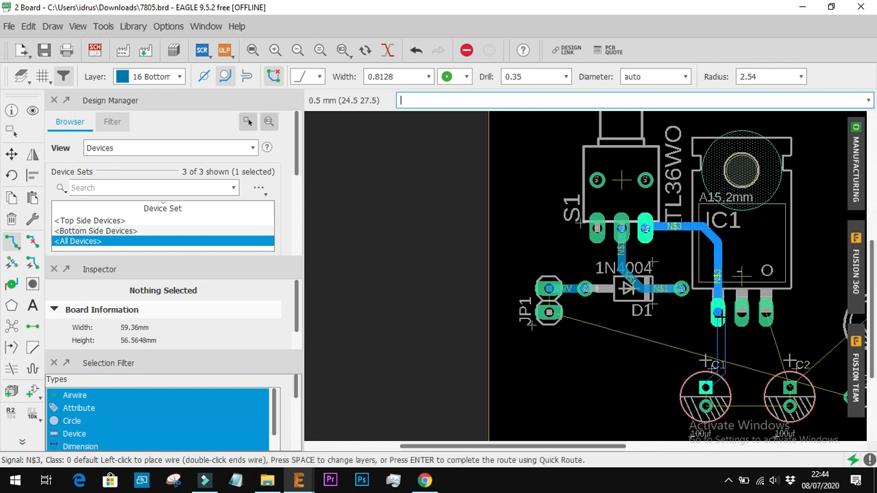
{"action": "left_click", "coordinate": [706, 387]}
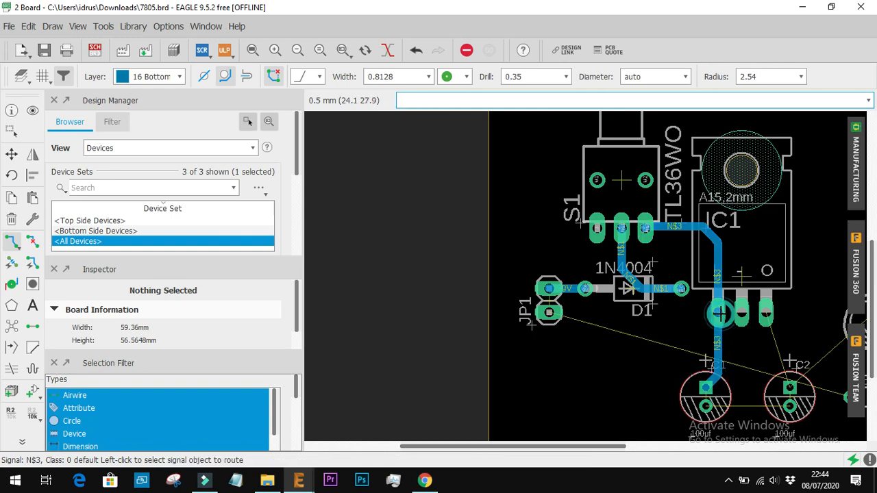
Route 5V from C2's positive pad to IC1's output pin, and connect the negative pads of C1 and C2
{"action": "left_click", "coordinate": [789, 387]}
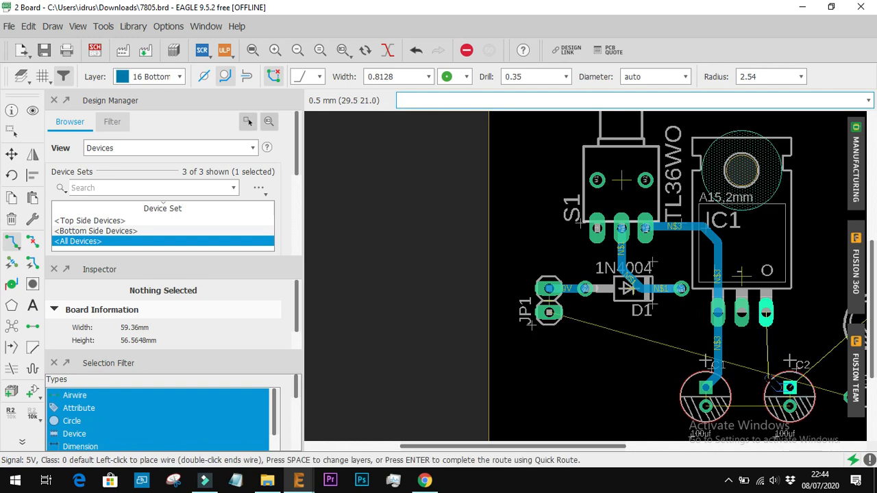
{"action": "left_click", "coordinate": [765, 313]}
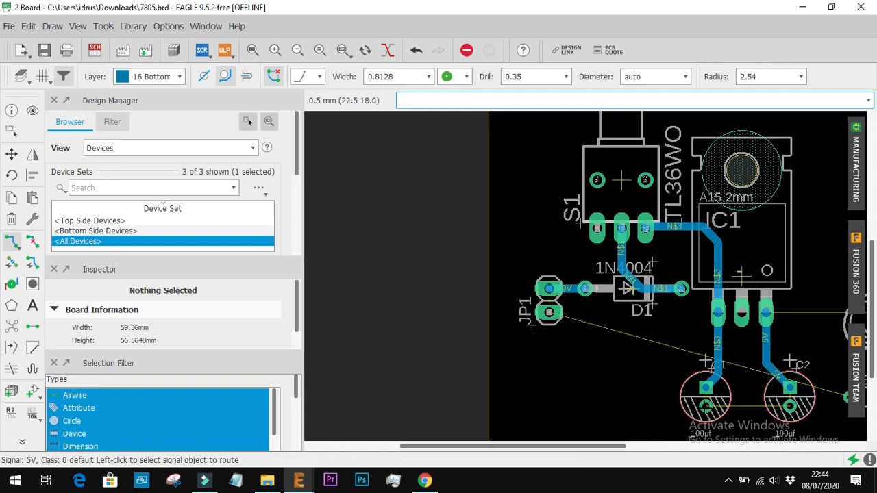
{"action": "left_click", "coordinate": [706, 406]}
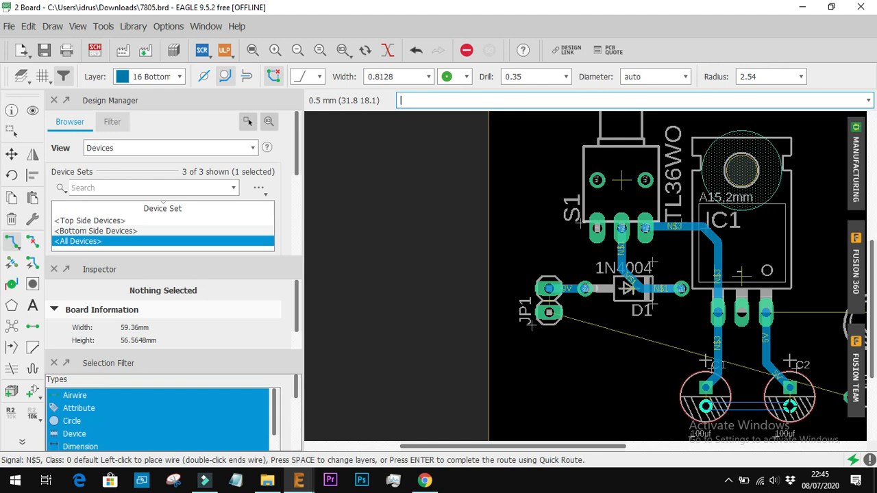
{"action": "left_click", "coordinate": [790, 406]}
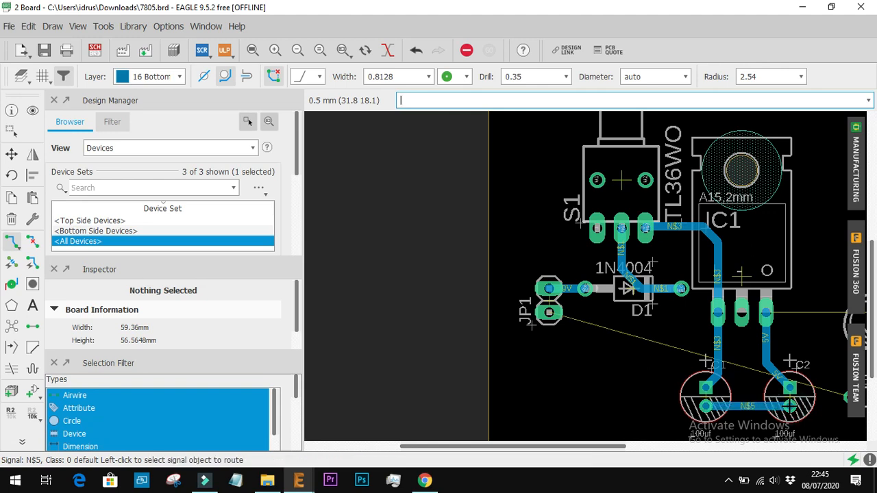
Route 5V straight from IC1's output pin to the upper pad of LED1
{"action": "scroll", "coordinate": [789, 407], "scroll_direction": "down", "scroll_amount": 5}
{"action": "scroll", "coordinate": [815, 417], "scroll_direction": "up", "scroll_amount": 5}
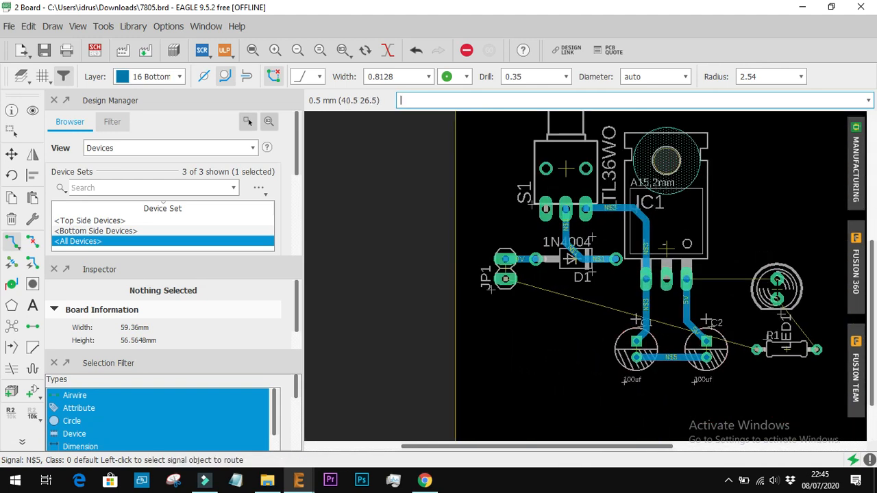
{"action": "left_click", "coordinate": [686, 277]}
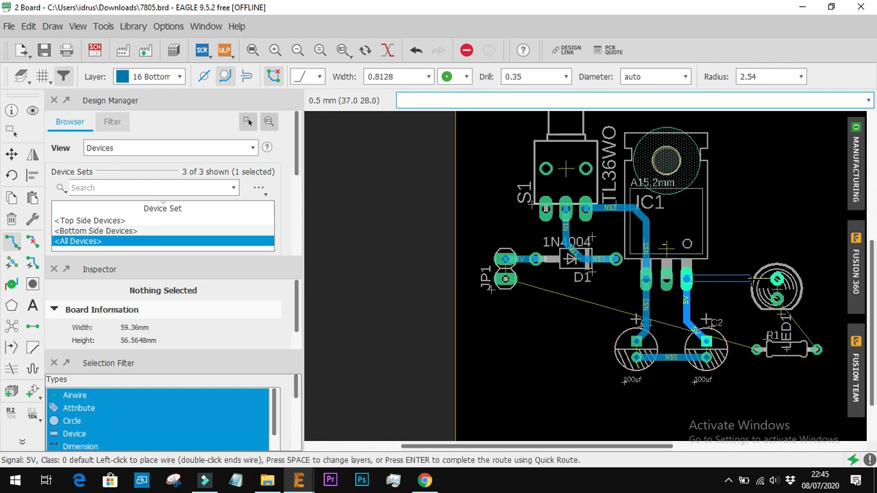
{"action": "left_click", "coordinate": [777, 278]}
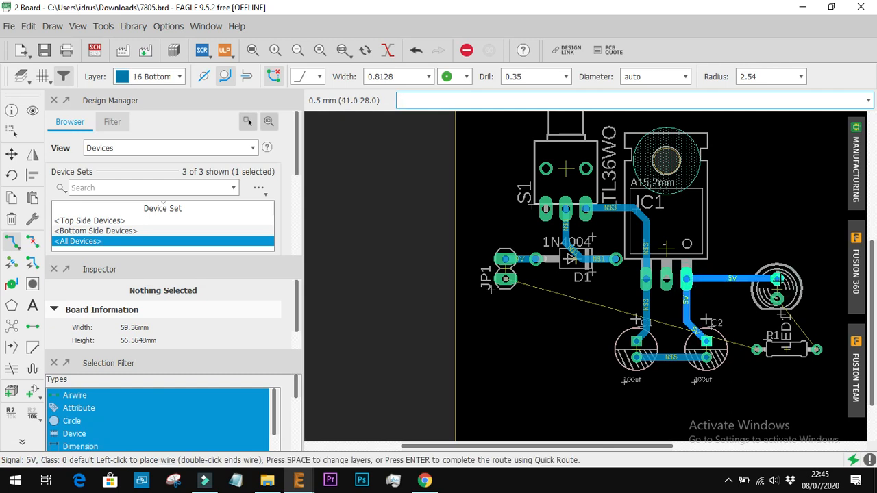
Check LED1's connections in the schematic, return to the board and route N$2 from LED1's lower pad to R1's far pad
{"action": "scroll", "coordinate": [779, 314], "scroll_direction": "up", "scroll_amount": 4}
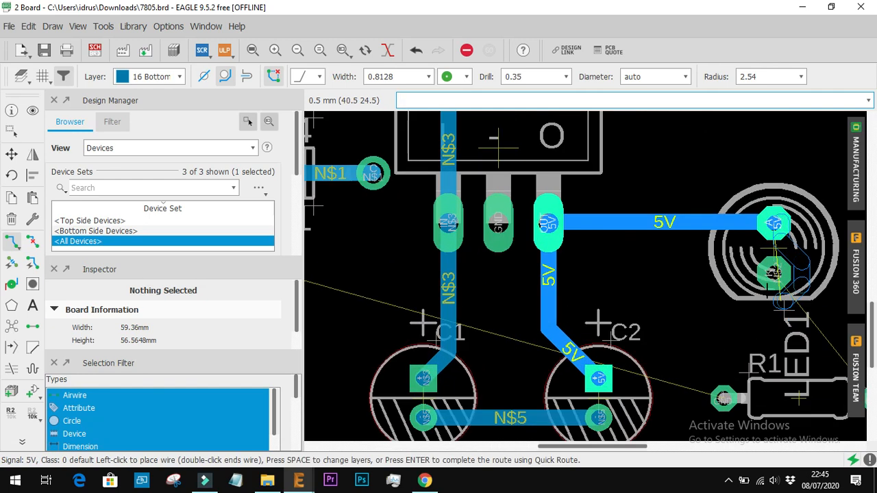
{"action": "left_click", "coordinate": [94, 50]}
{"action": "scroll", "coordinate": [809, 302], "scroll_direction": "down", "scroll_amount": 5}
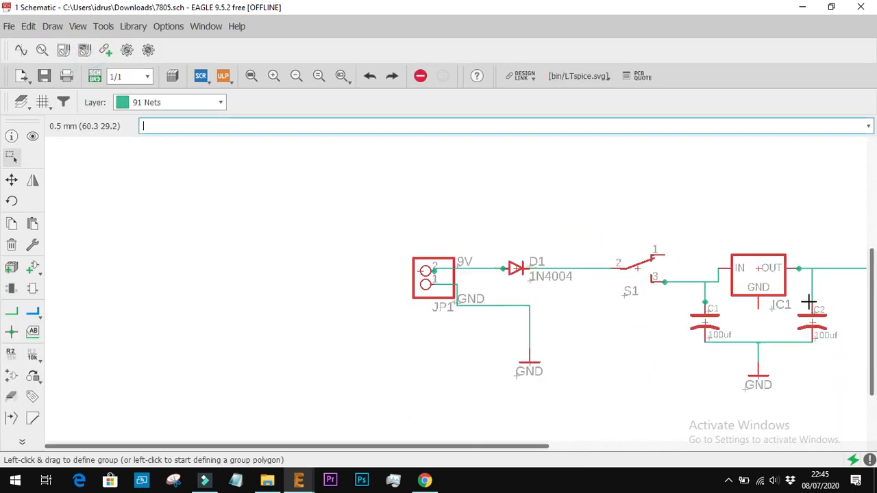
{"action": "scroll", "coordinate": [862, 293], "scroll_direction": "up", "scroll_amount": 6}
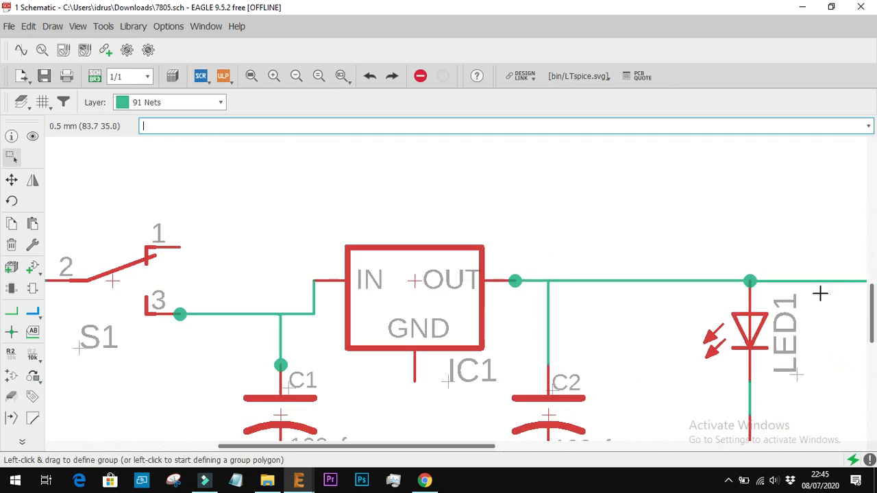
{"action": "left_click", "coordinate": [95, 76]}
{"action": "scroll", "coordinate": [728, 321], "scroll_direction": "down", "scroll_amount": 3}
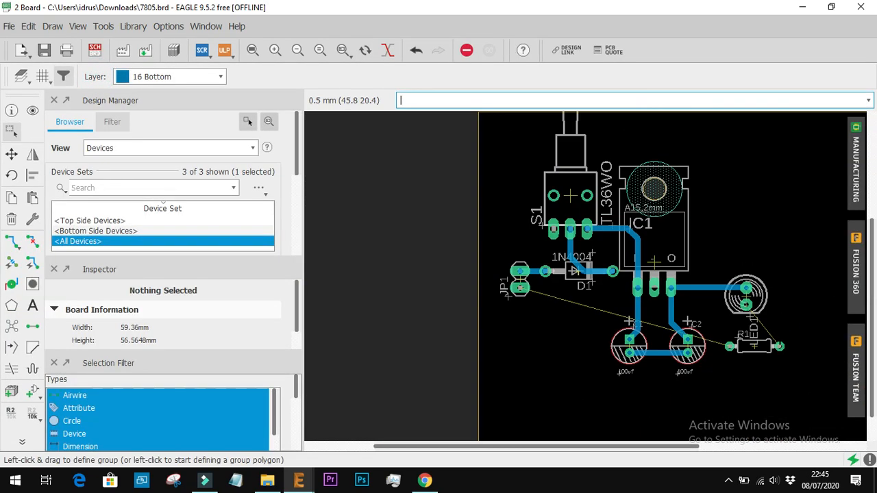
{"action": "scroll", "coordinate": [776, 338], "scroll_direction": "up", "scroll_amount": 4}
{"action": "left_click", "coordinate": [711, 268]}
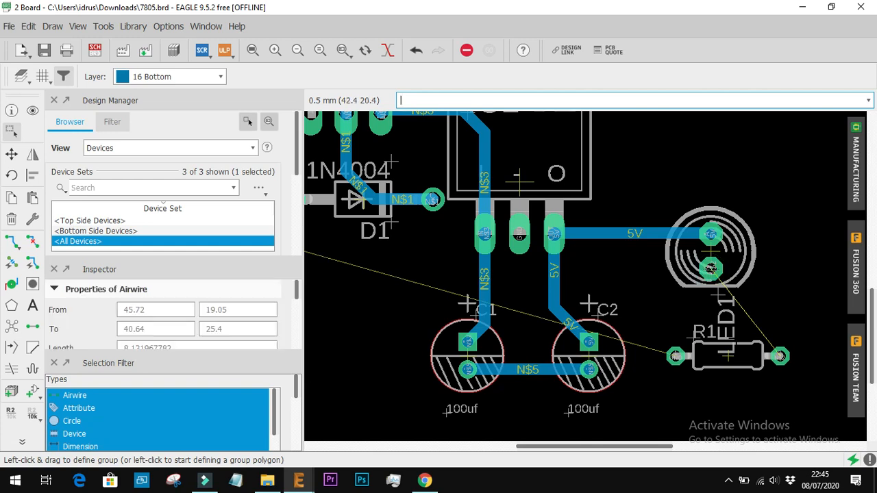
{"action": "left_click", "coordinate": [11, 242]}
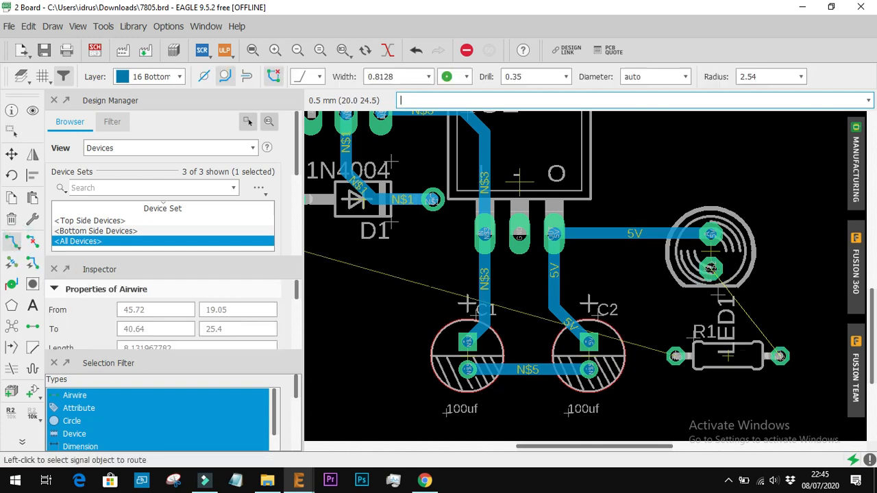
{"action": "left_click", "coordinate": [710, 269]}
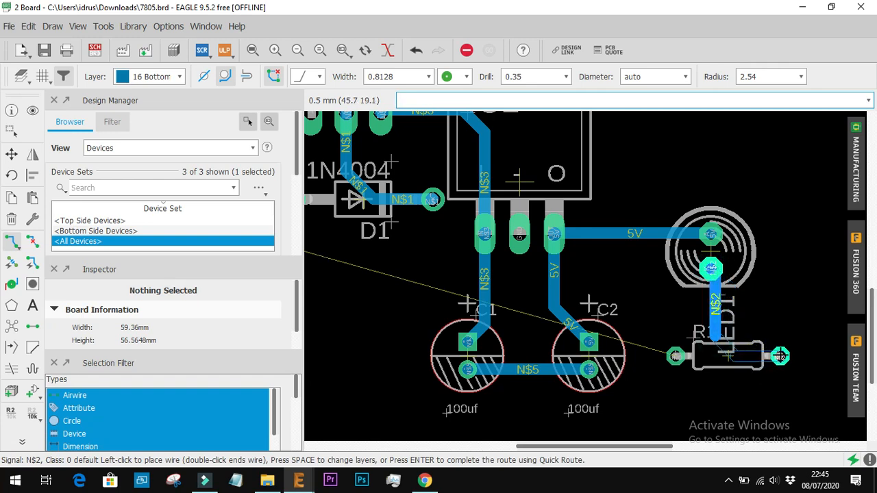
{"action": "left_click", "coordinate": [779, 356]}
Route GND from JP1's lower pad along below D1 and down to an open end beside capacitor C1
{"action": "scroll", "coordinate": [676, 355], "scroll_direction": "down", "scroll_amount": 4}
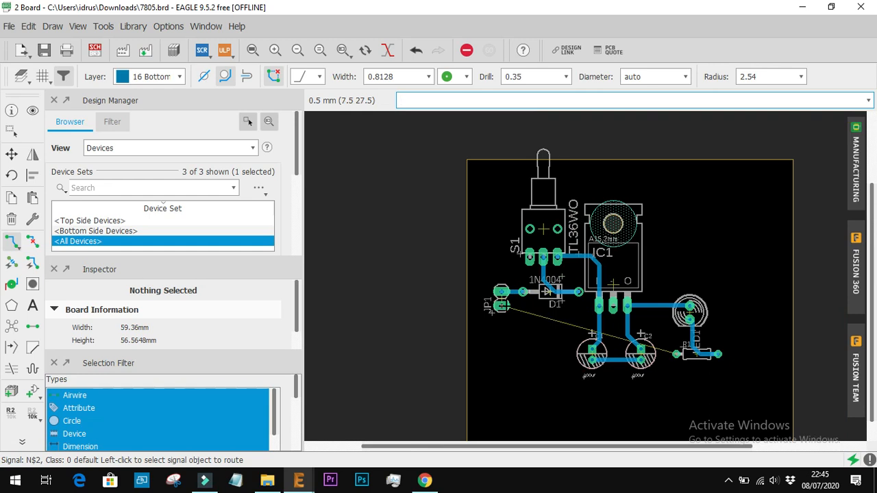
{"action": "left_click", "coordinate": [500, 304]}
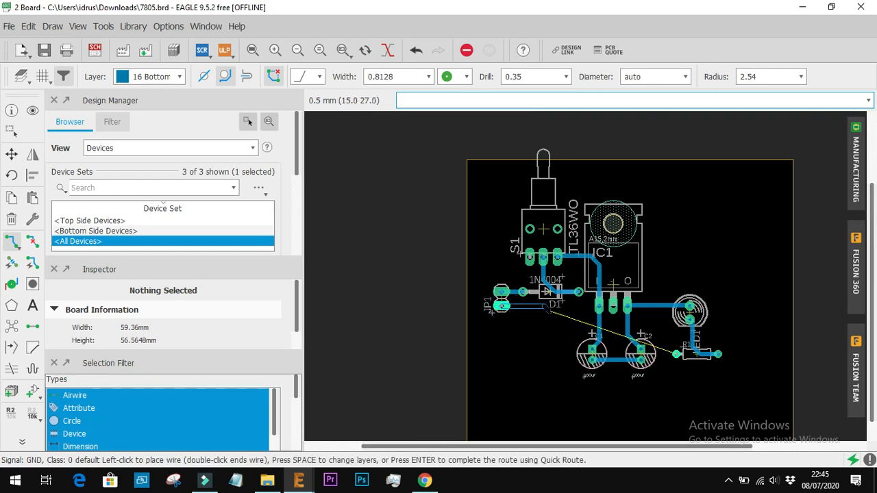
{"action": "scroll", "coordinate": [545, 312], "scroll_direction": "up", "scroll_amount": 2}
{"action": "left_click", "coordinate": [560, 306]}
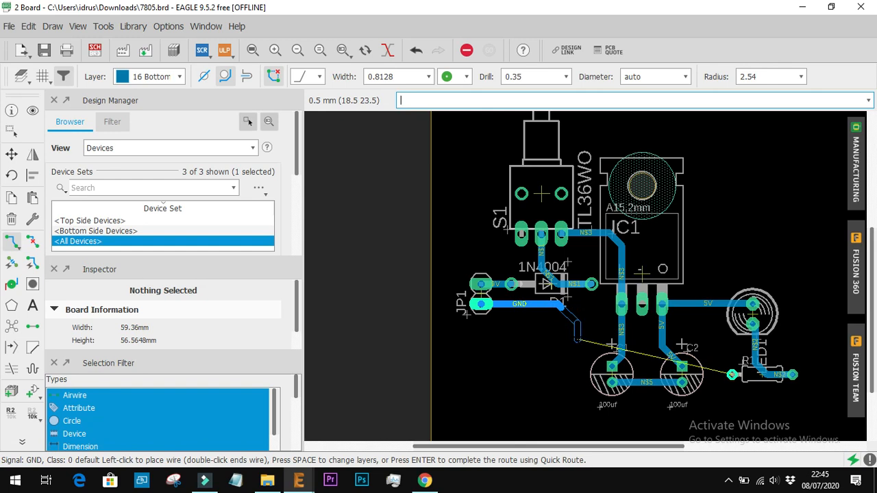
{"action": "scroll", "coordinate": [577, 338], "scroll_direction": "up", "scroll_amount": 1}
{"action": "left_click", "coordinate": [577, 338]}
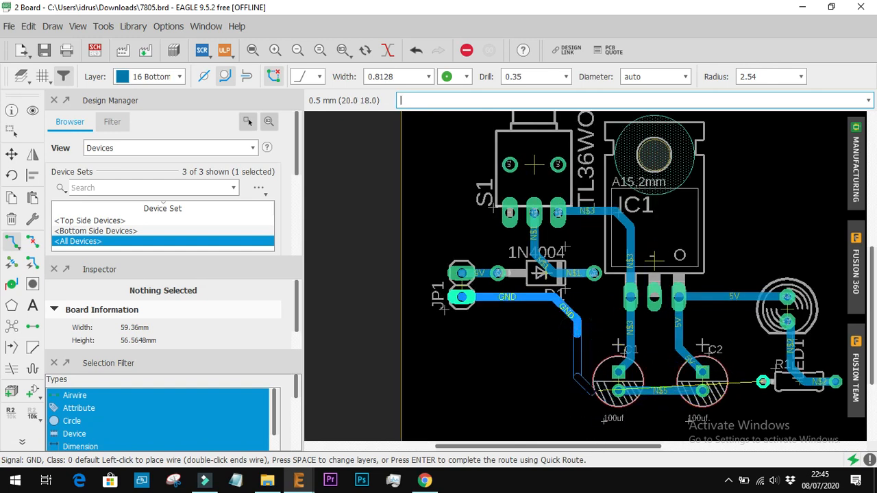
Try to extend the GND trace around C1's negative pad, and undo the added segments
{"action": "left_click", "coordinate": [618, 391]}
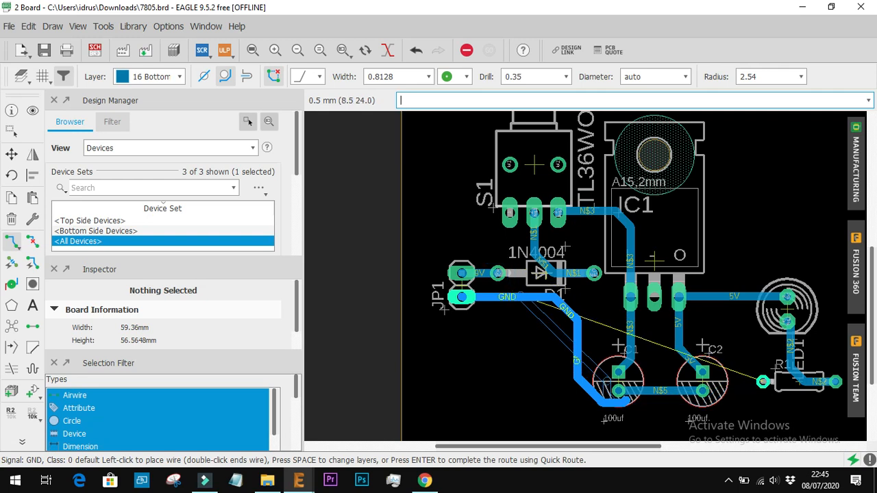
{"action": "key", "text": "ctrl+z"}
{"action": "key", "text": "ctrl+z"}
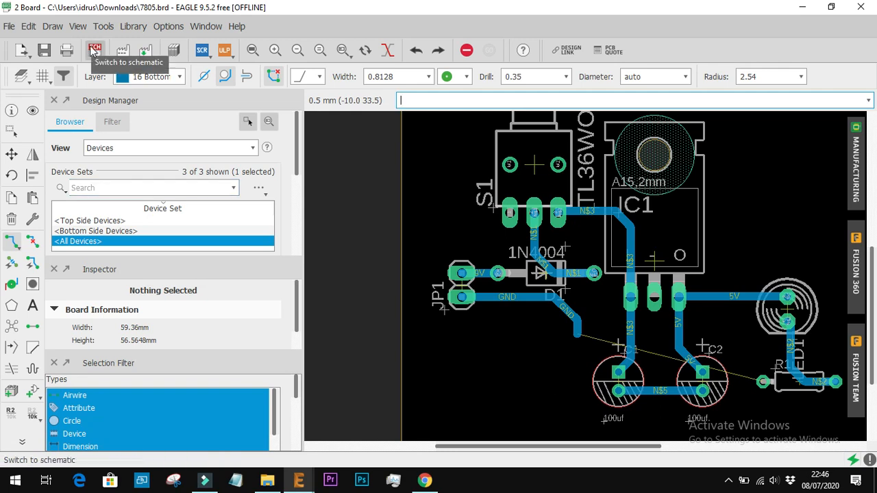
In the schematic, draw a net from IC1's GND pin straight down to the GND symbol below it
{"action": "left_click", "coordinate": [94, 50]}
{"action": "scroll", "coordinate": [449, 266], "scroll_direction": "down", "scroll_amount": 3}
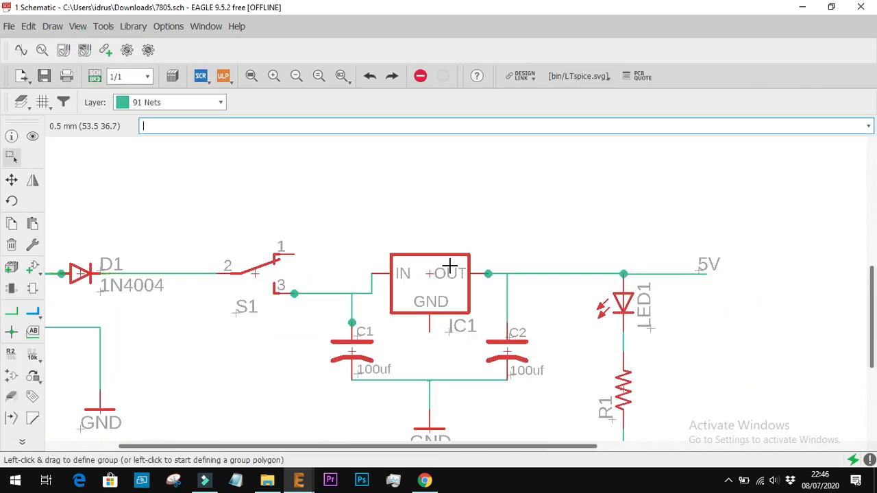
{"action": "left_click", "coordinate": [442, 319]}
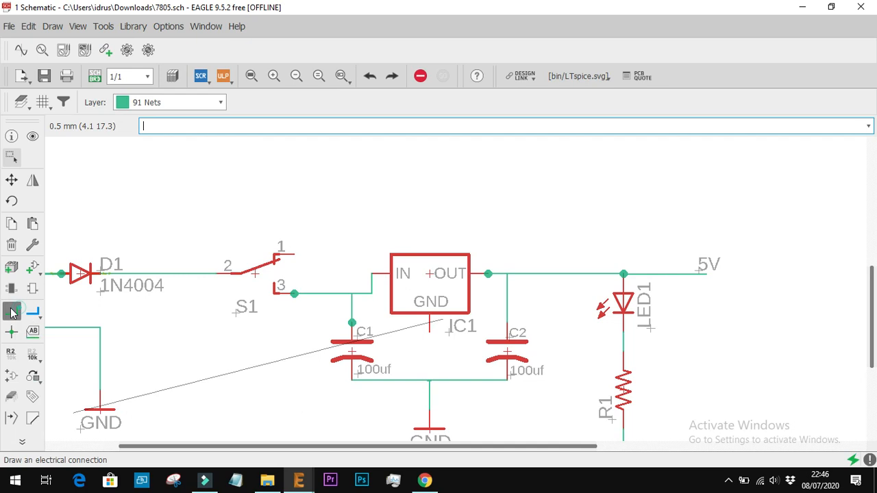
{"action": "left_click", "coordinate": [11, 311]}
{"action": "left_click", "coordinate": [428, 332]}
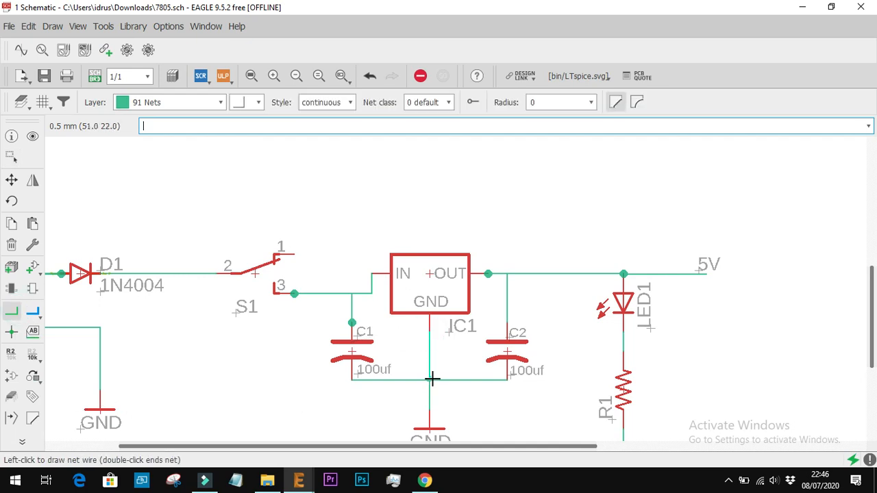
{"action": "left_click", "coordinate": [428, 411]}
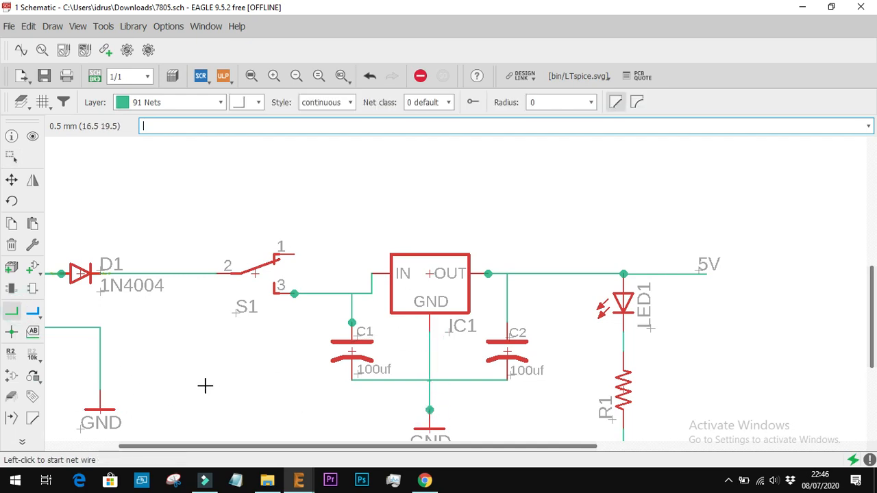
{"action": "scroll", "coordinate": [543, 325], "scroll_direction": "down", "scroll_amount": 3}
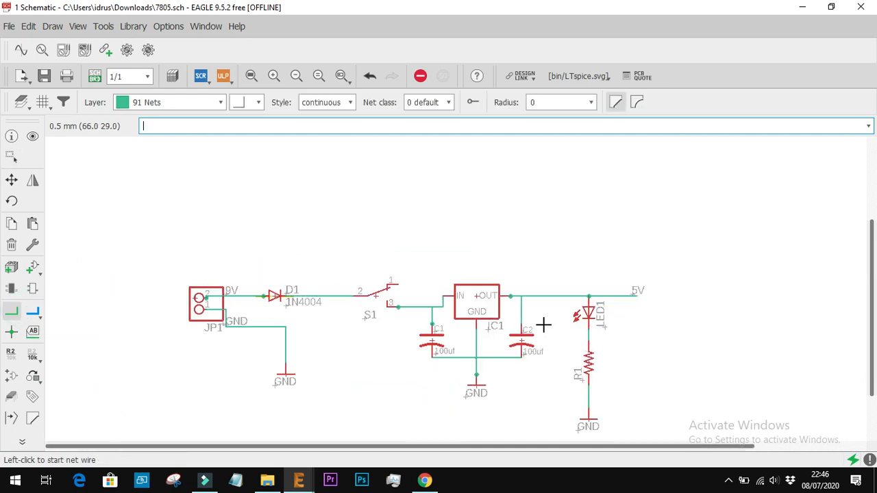
Back on the board, try to route GND from its open trace end towards C1's negative pad
{"action": "left_click", "coordinate": [96, 78]}
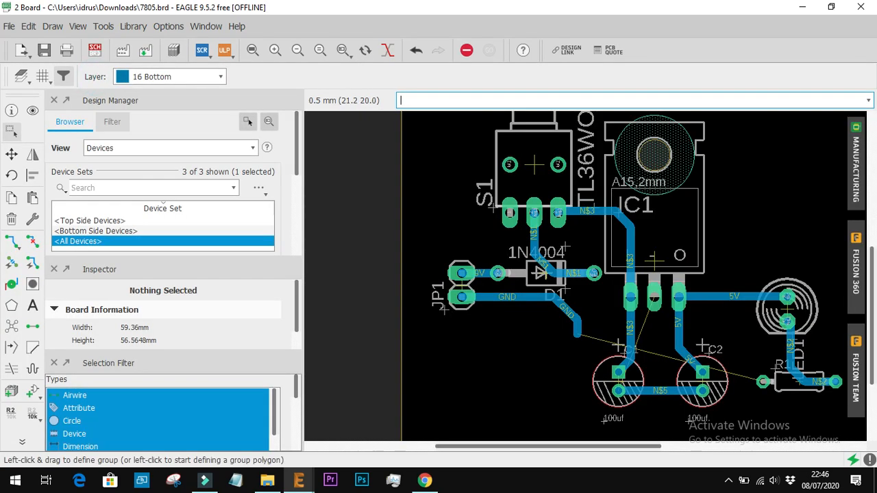
{"action": "scroll", "coordinate": [609, 394], "scroll_direction": "up", "scroll_amount": 3}
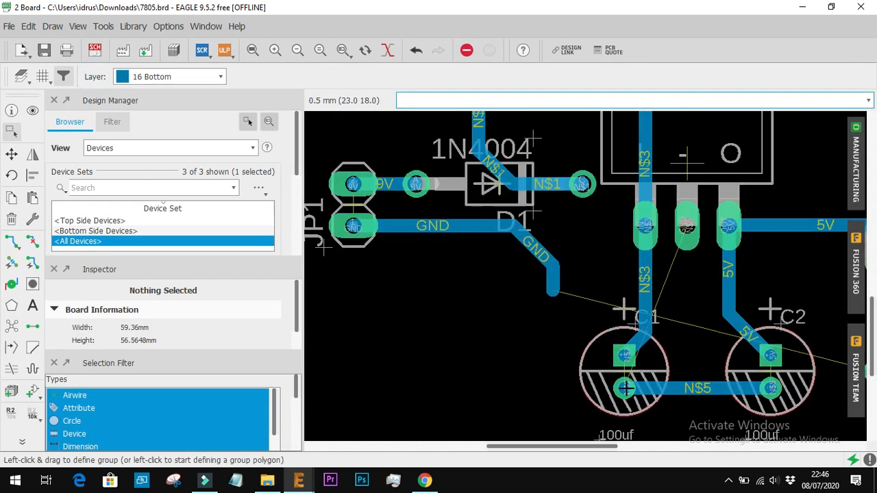
{"action": "left_click", "coordinate": [625, 388]}
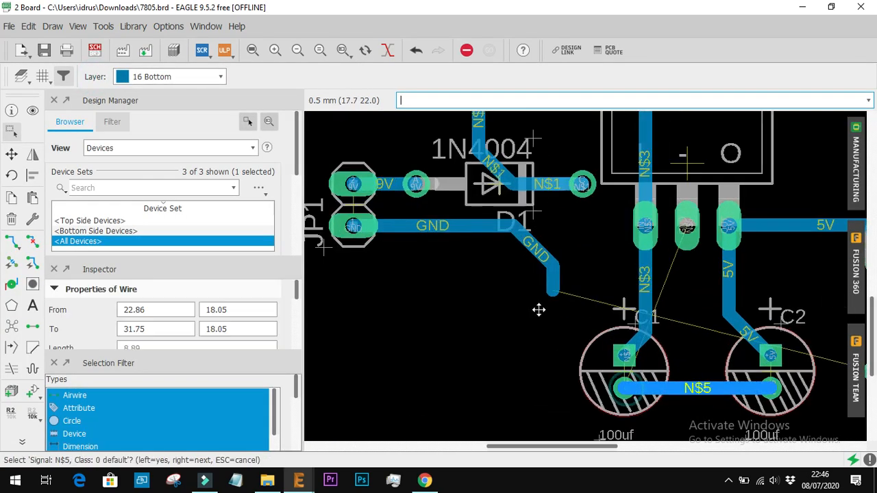
{"action": "left_click", "coordinate": [11, 242]}
{"action": "left_click", "coordinate": [553, 288]}
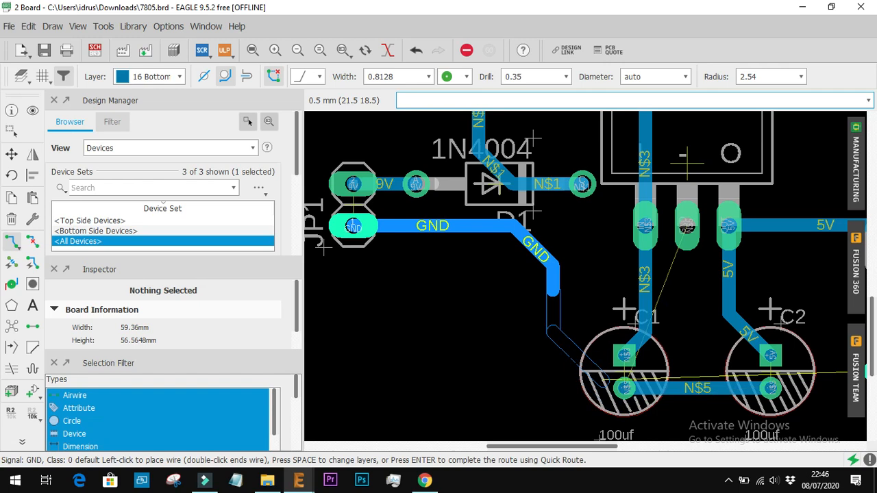
{"action": "key", "text": "Escape"}
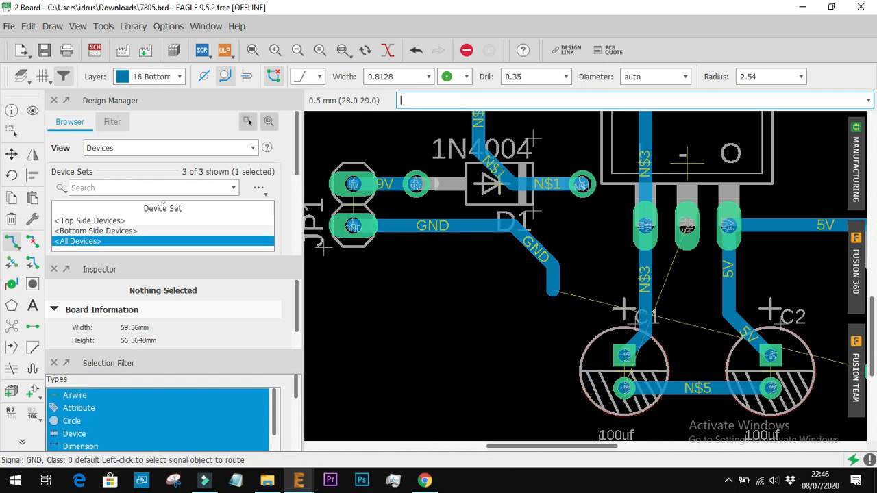
Route N$5 from IC1's middle pin straight down to the trace joining the negative pads of C1 and C2
{"action": "left_click", "coordinate": [687, 227]}
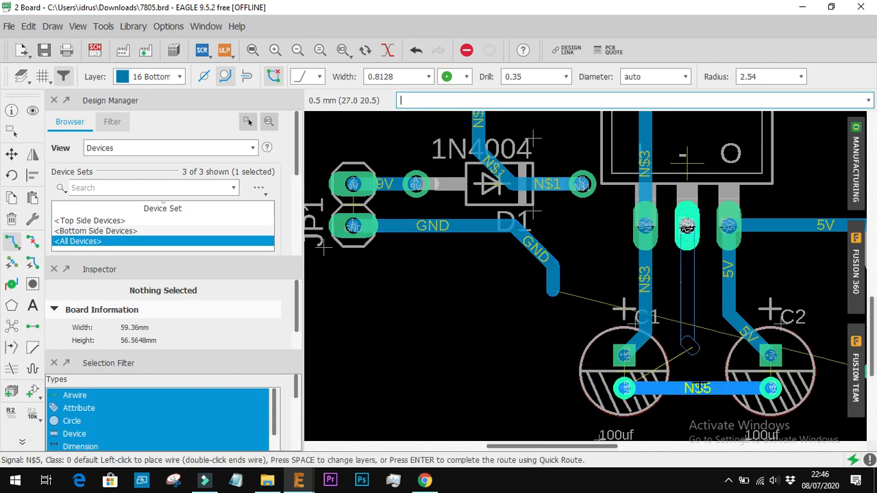
{"action": "left_click", "coordinate": [694, 389]}
{"action": "scroll", "coordinate": [694, 389], "scroll_direction": "down", "scroll_amount": 4}
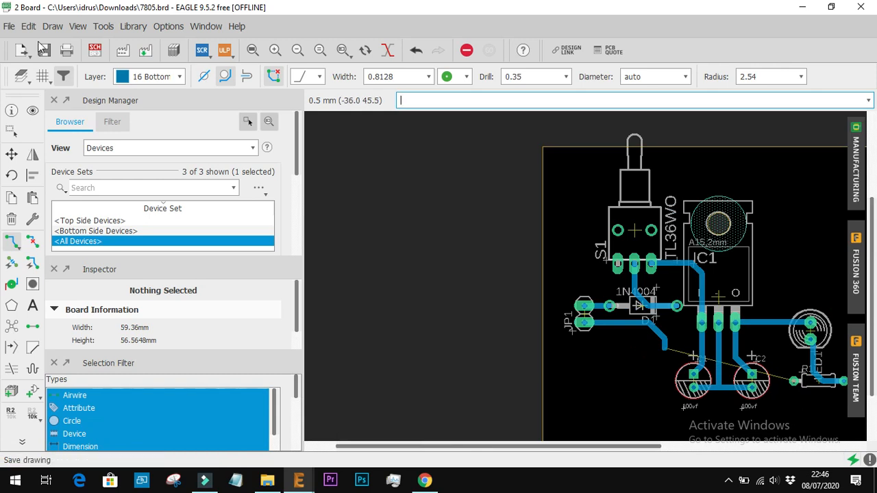
In the schematic, delete the vertical net wires between IC1's GND pin and the GND symbol below it
{"action": "left_click", "coordinate": [95, 50]}
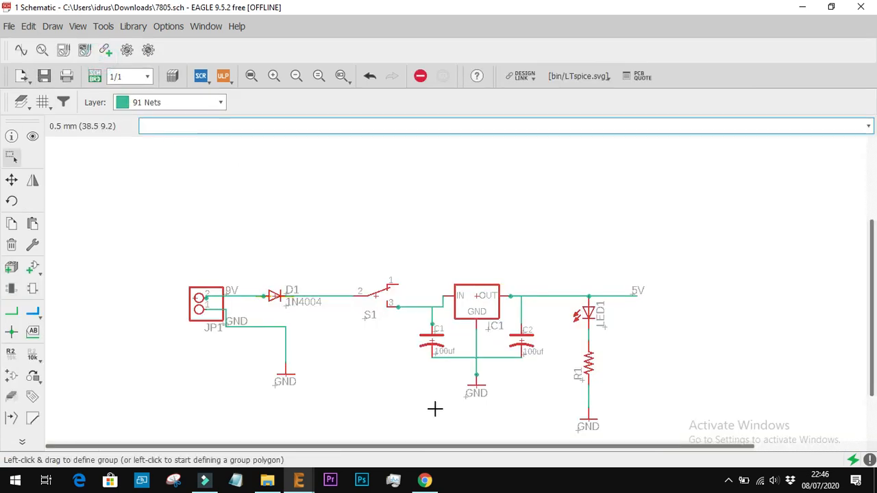
{"action": "scroll", "coordinate": [478, 399], "scroll_direction": "up", "scroll_amount": 4}
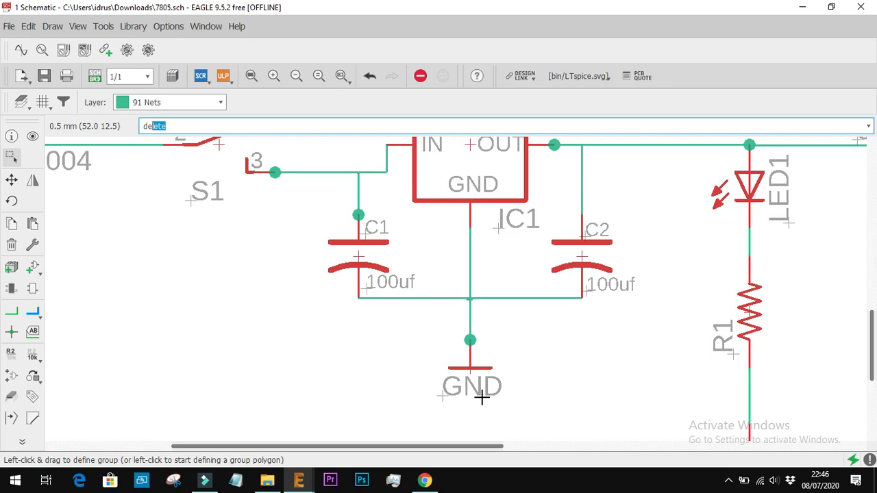
{"action": "left_click", "coordinate": [469, 299]}
{"action": "key", "text": "Escape"}
{"action": "left_click", "coordinate": [469, 298]}
{"action": "key", "text": "Escape"}
{"action": "left_click", "coordinate": [409, 299]}
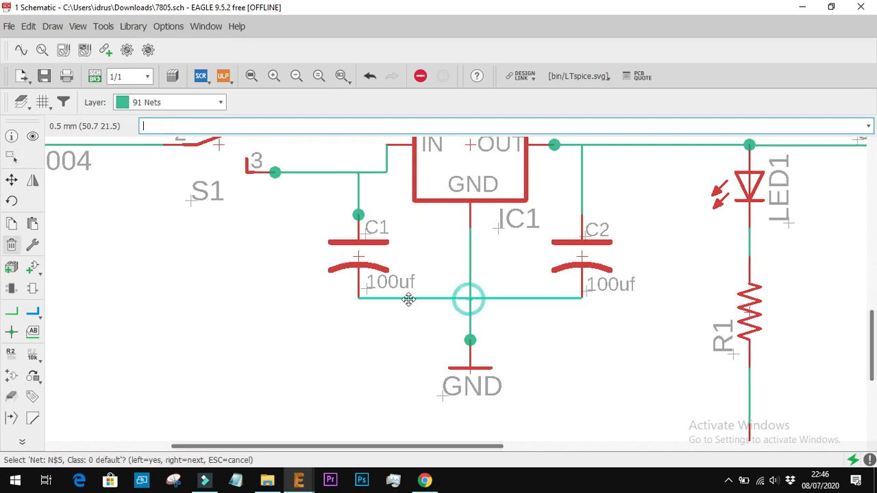
{"action": "left_click", "coordinate": [11, 245]}
{"action": "left_click", "coordinate": [470, 314]}
{"action": "left_click", "coordinate": [470, 314]}
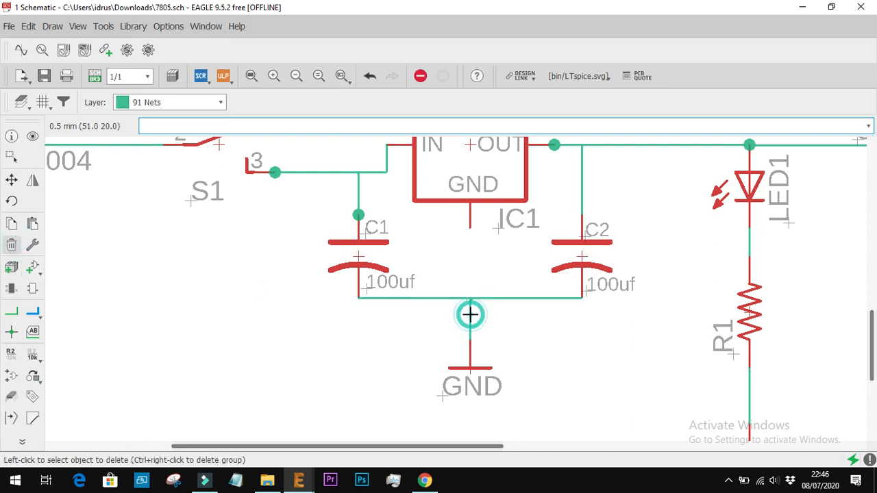
{"action": "left_click", "coordinate": [471, 305]}
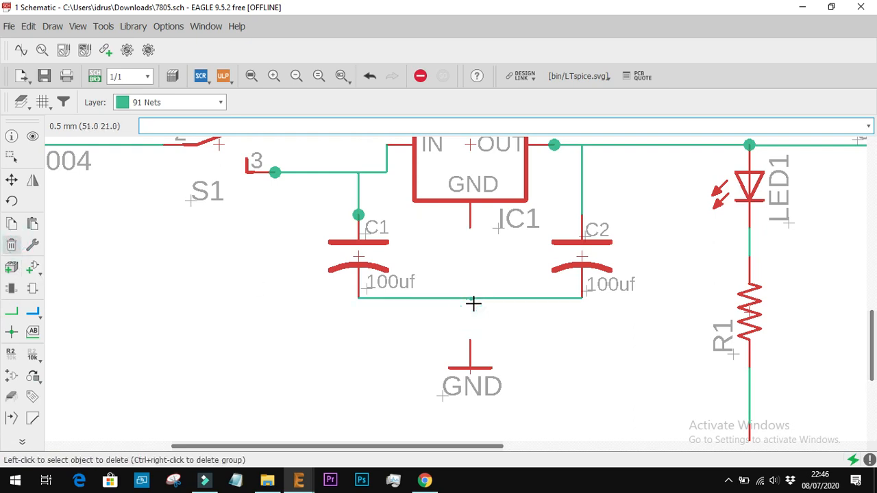
Delete the horizontal net wire between the lower pins of C1 and C2
{"action": "scroll", "coordinate": [471, 304], "scroll_direction": "up", "scroll_amount": 5}
{"action": "scroll", "coordinate": [486, 323], "scroll_direction": "down", "scroll_amount": 3}
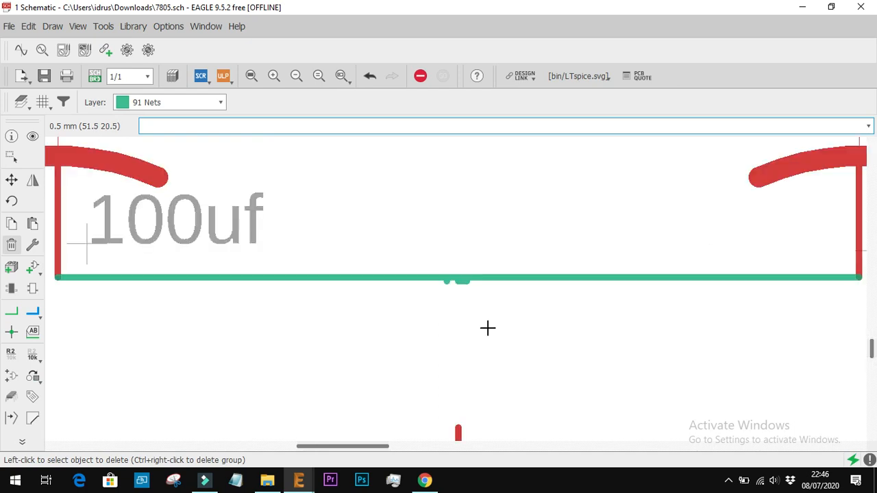
{"action": "left_click", "coordinate": [480, 299]}
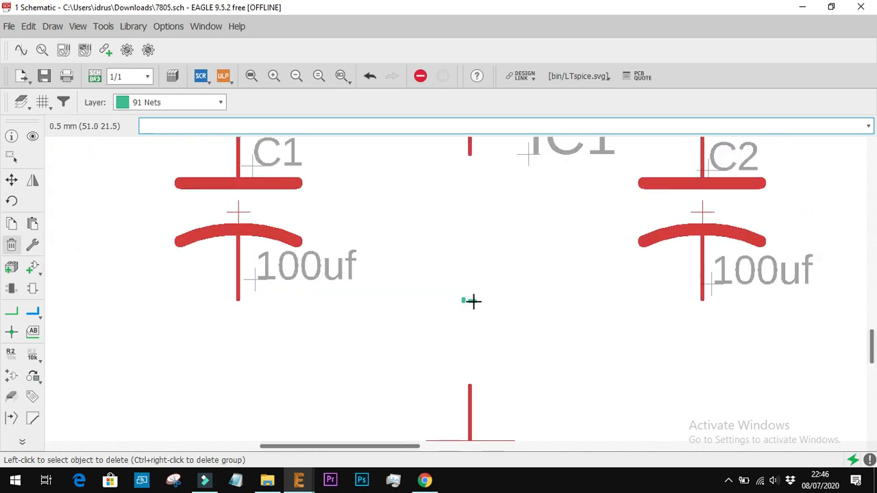
Draw net wires joining the lower pins of C1 and C2 with IC1's GND pin
{"action": "left_click", "coordinate": [11, 312]}
{"action": "left_click", "coordinate": [237, 298]}
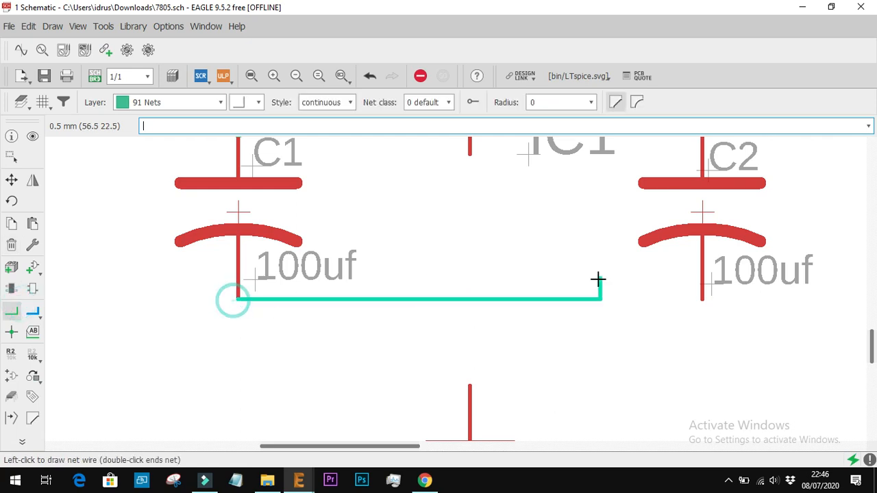
{"action": "left_click", "coordinate": [702, 296]}
{"action": "left_click", "coordinate": [469, 154]}
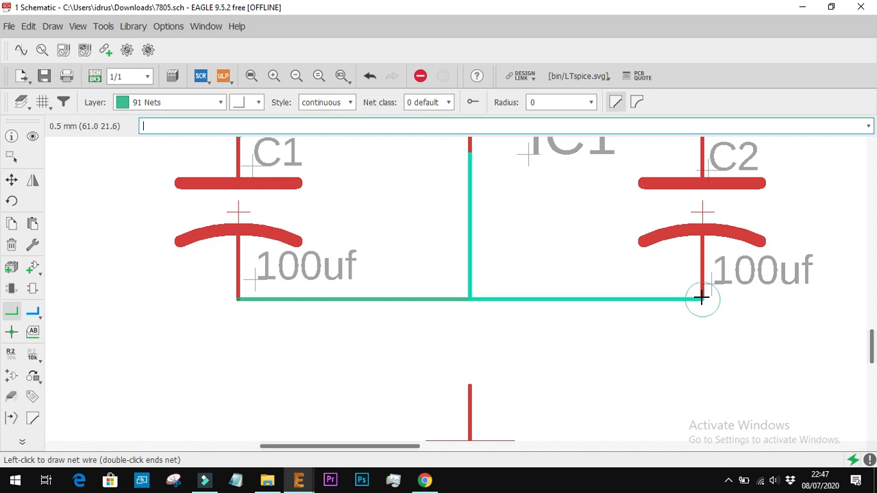
{"action": "left_click", "coordinate": [700, 297]}
Draw a net from the GND symbol up to the capacitor net and merge net segment N$4 into supply net GND
{"action": "left_click", "coordinate": [469, 385]}
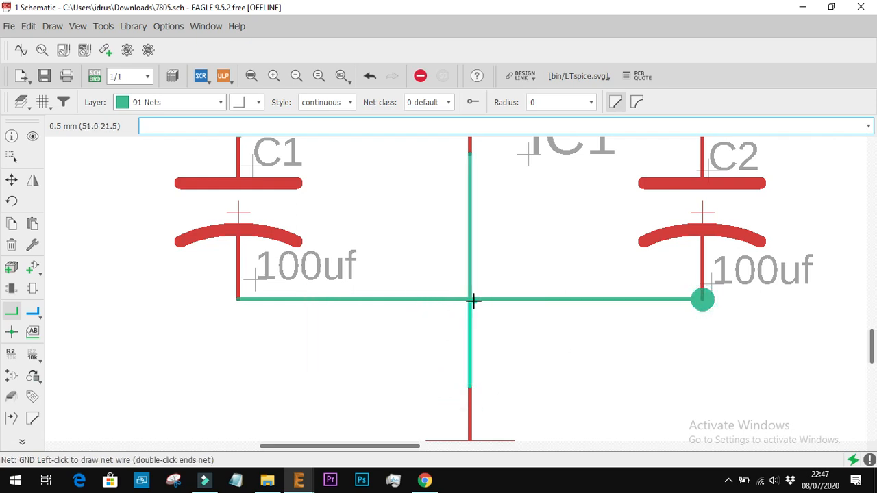
{"action": "left_click", "coordinate": [472, 297]}
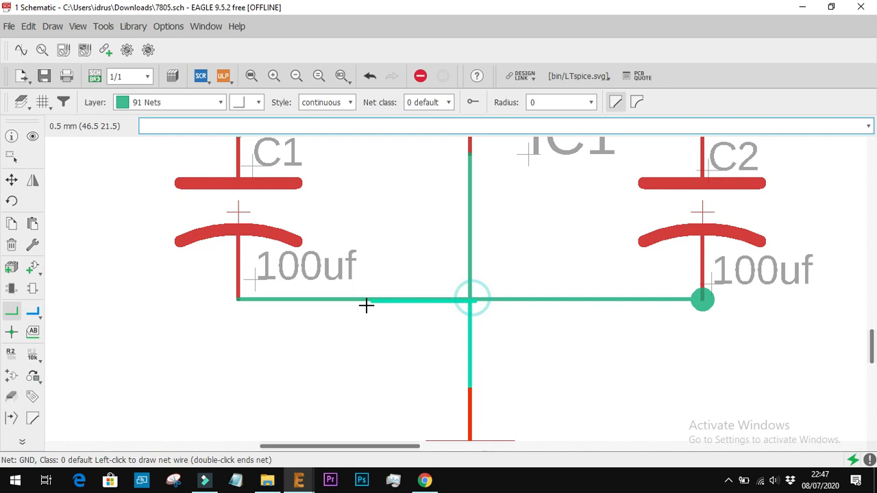
{"action": "left_click", "coordinate": [239, 299]}
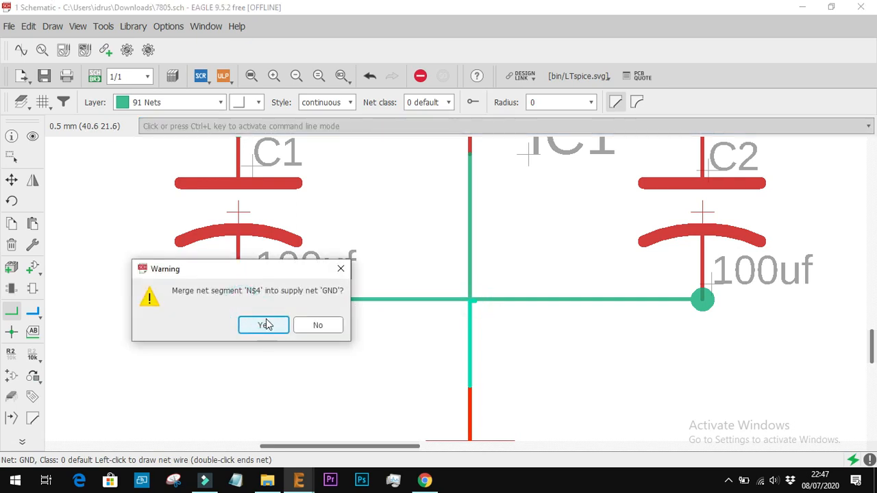
{"action": "left_click", "coordinate": [266, 324]}
Switch to the board and route GND from the open trace end to C1's negative pad
{"action": "left_click", "coordinate": [103, 81]}
{"action": "scroll", "coordinate": [638, 297], "scroll_direction": "down", "scroll_amount": 5}
{"action": "scroll", "coordinate": [684, 361], "scroll_direction": "up", "scroll_amount": 5}
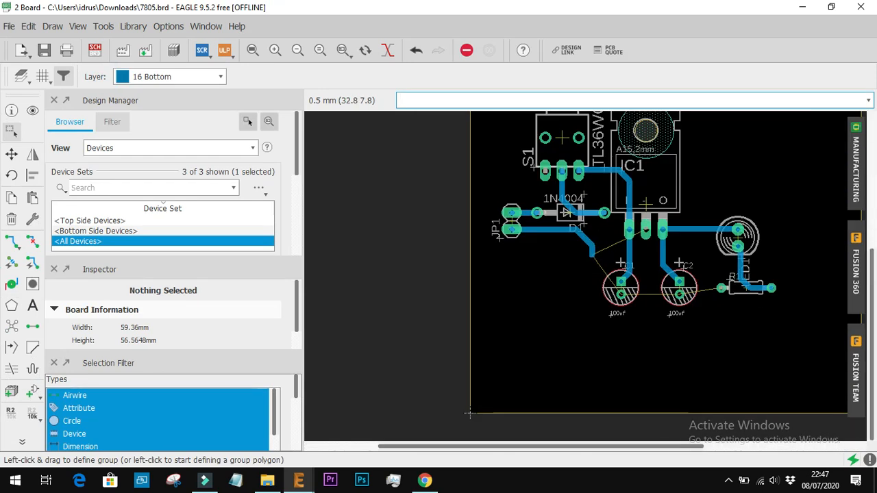
{"action": "left_click", "coordinate": [11, 241]}
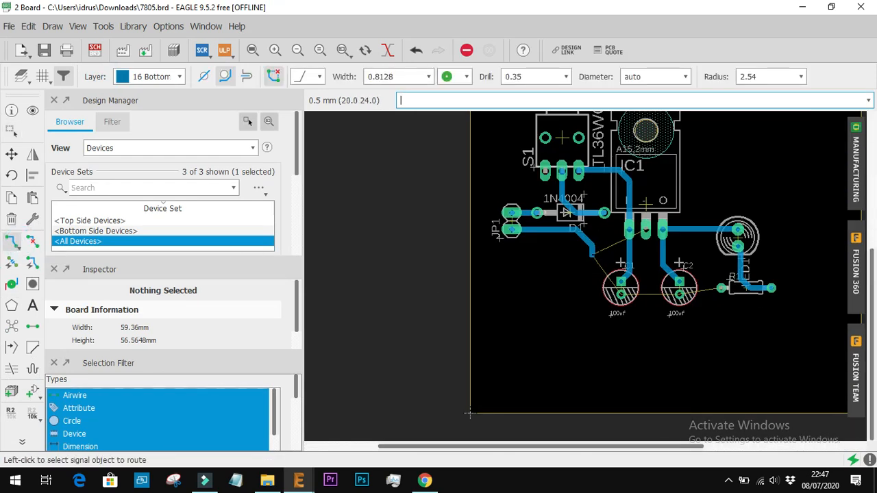
{"action": "left_click", "coordinate": [592, 253]}
{"action": "scroll", "coordinate": [607, 280], "scroll_direction": "up", "scroll_amount": 4}
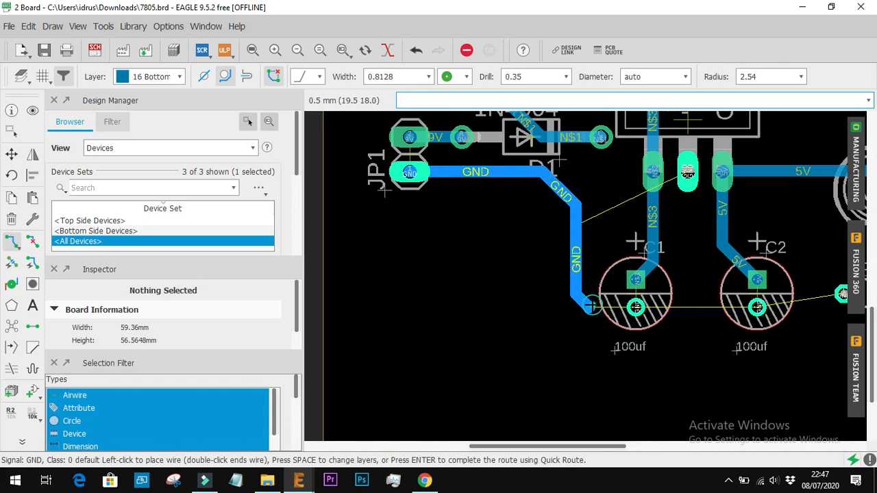
{"action": "left_click", "coordinate": [636, 307]}
Route GND from IC1's middle pin to C1's negative pad and from there to C2's negative pad
{"action": "left_click", "coordinate": [687, 174]}
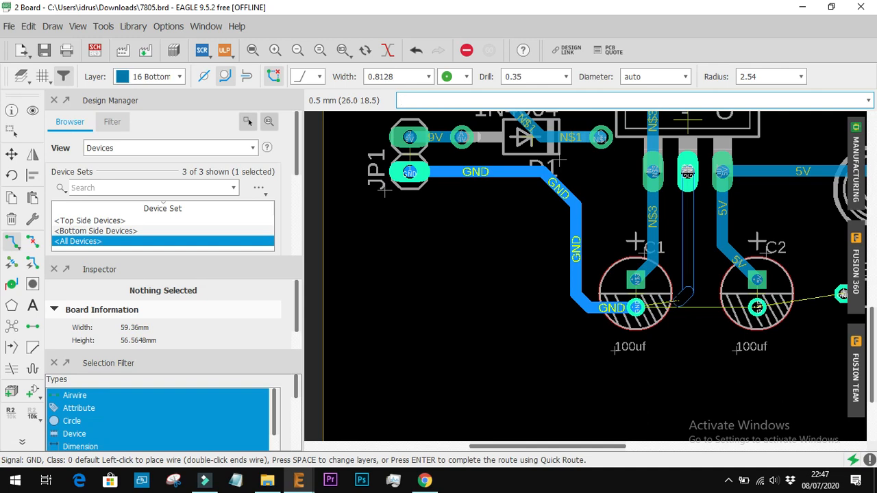
{"action": "left_click", "coordinate": [636, 308]}
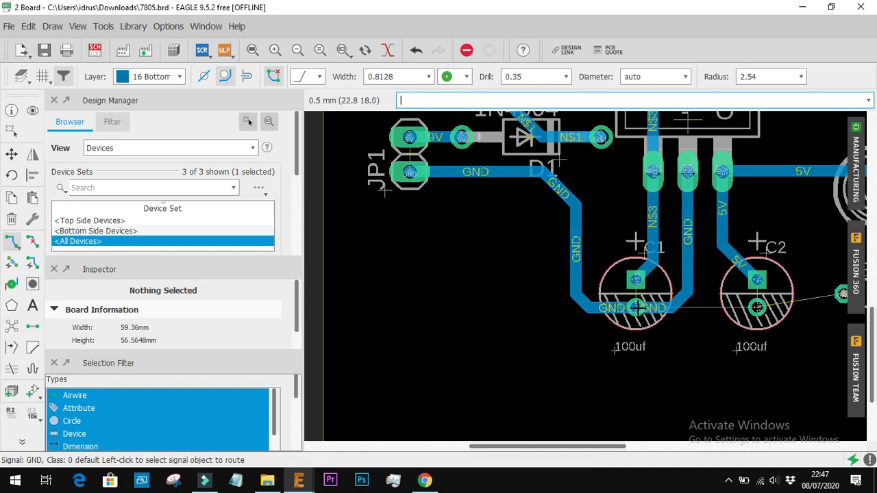
{"action": "left_click", "coordinate": [636, 307]}
{"action": "left_click", "coordinate": [757, 308]}
Route GND from R1's pad nearest C2 to C2's negative pad
{"action": "scroll", "coordinate": [757, 307], "scroll_direction": "down", "scroll_amount": 3}
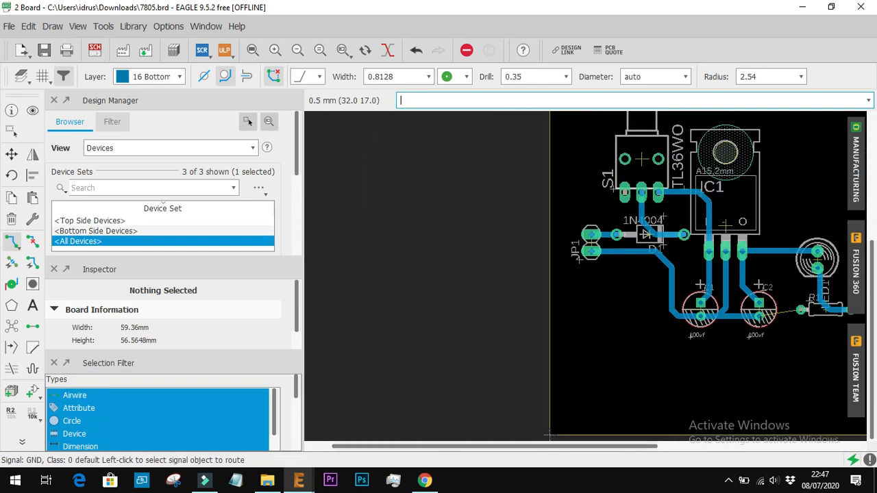
{"action": "left_click", "coordinate": [800, 311]}
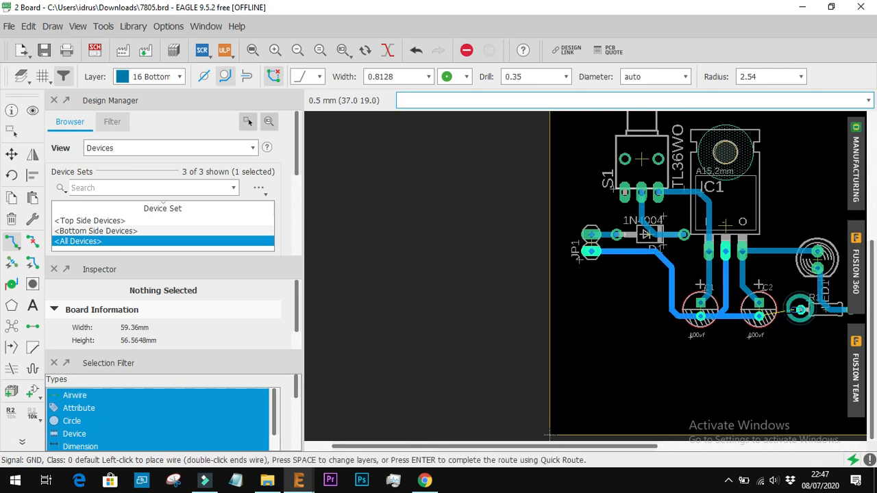
{"action": "left_click", "coordinate": [759, 316]}
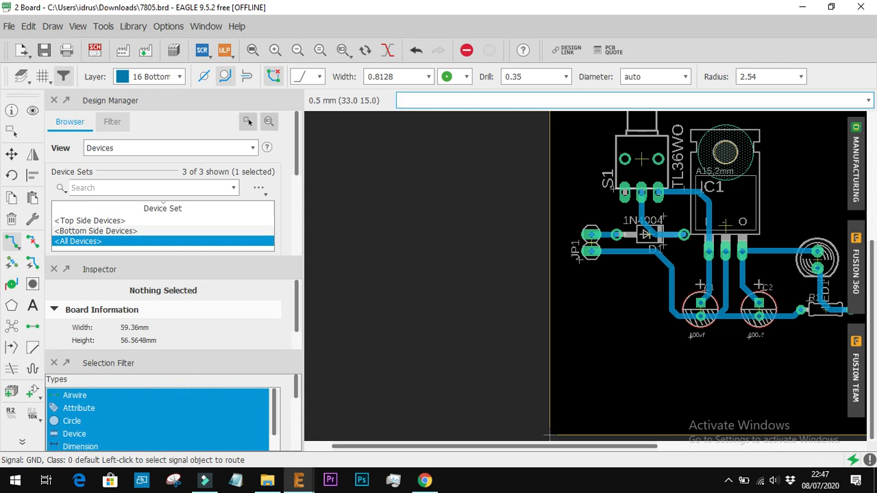
{"action": "scroll", "coordinate": [771, 333], "scroll_direction": "down", "scroll_amount": 5}
{"action": "scroll", "coordinate": [822, 295], "scroll_direction": "up", "scroll_amount": 2}
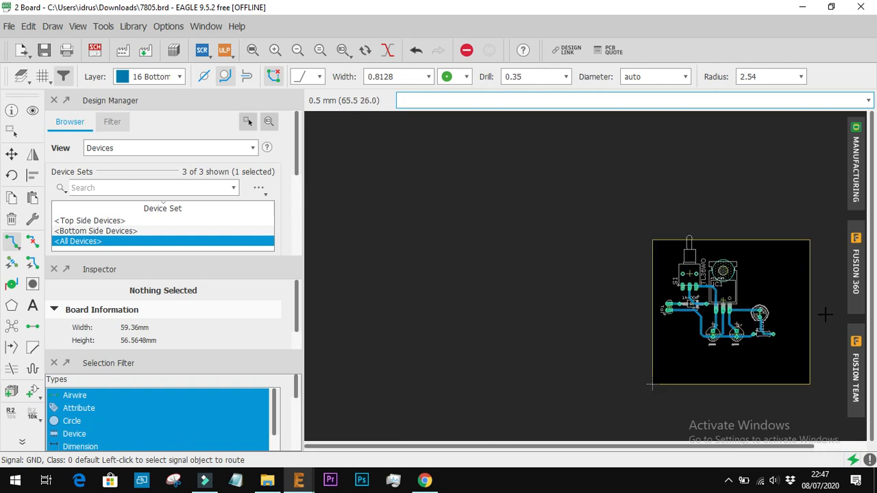
{"action": "scroll", "coordinate": [825, 315], "scroll_direction": "up", "scroll_amount": 3}
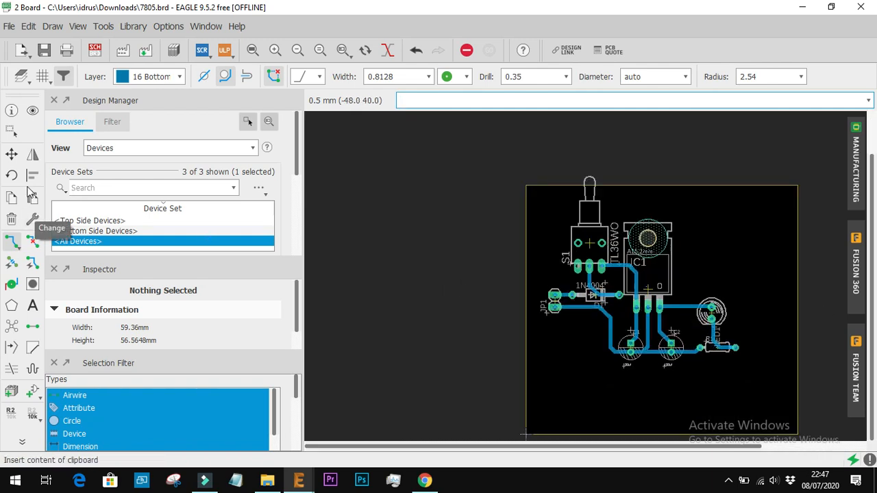
Try to move all components and traces together as one group
{"action": "left_click", "coordinate": [11, 130]}
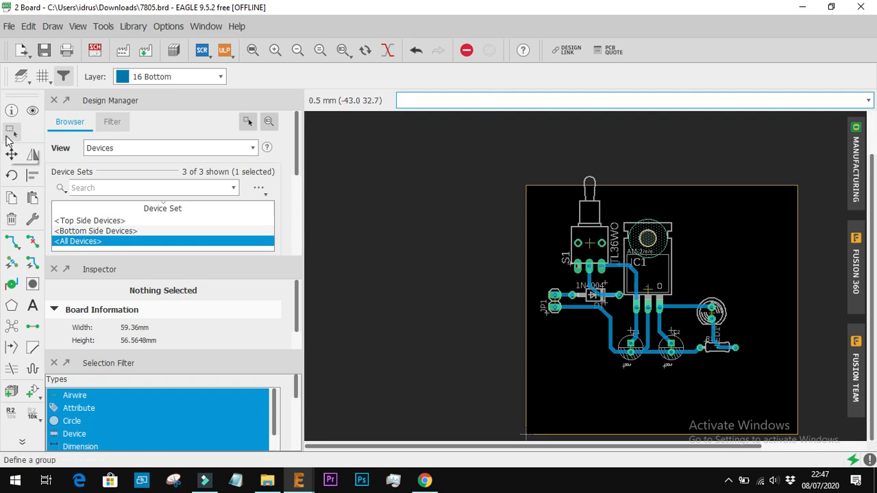
{"action": "left_click_drag", "start_coordinate": [762, 394], "coordinate": [503, 112]}
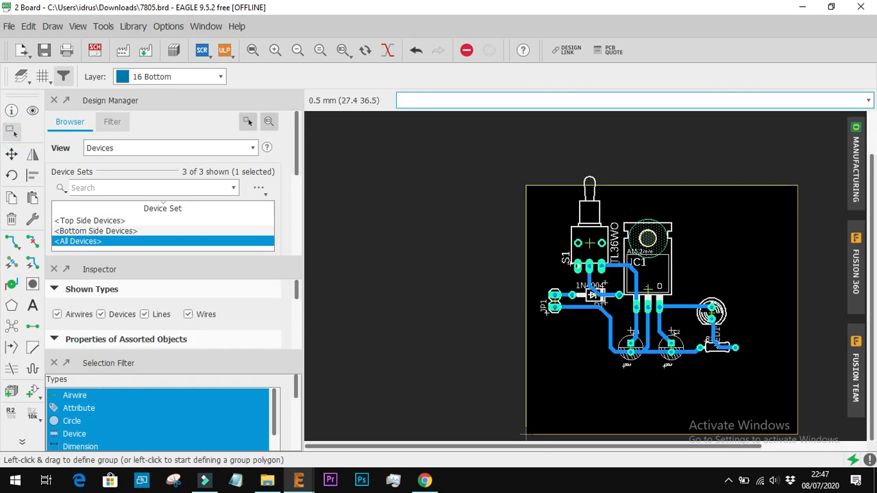
{"action": "left_click", "coordinate": [11, 153]}
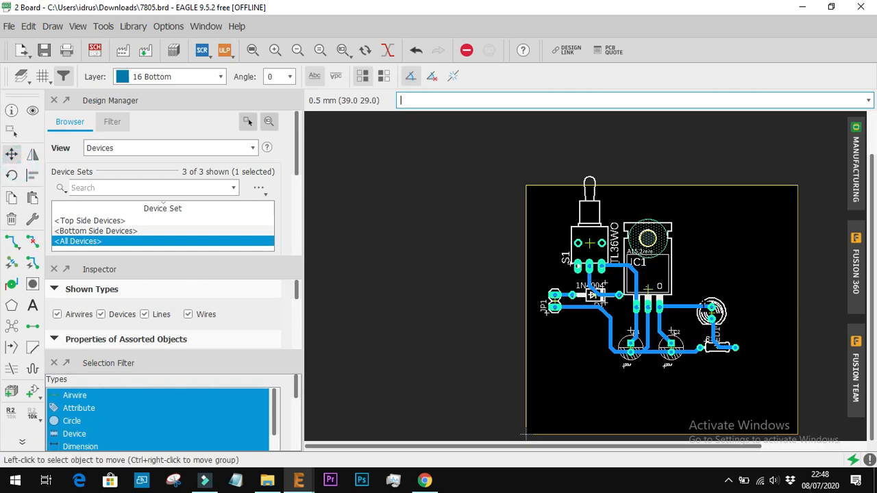
{"action": "left_click", "coordinate": [712, 313]}
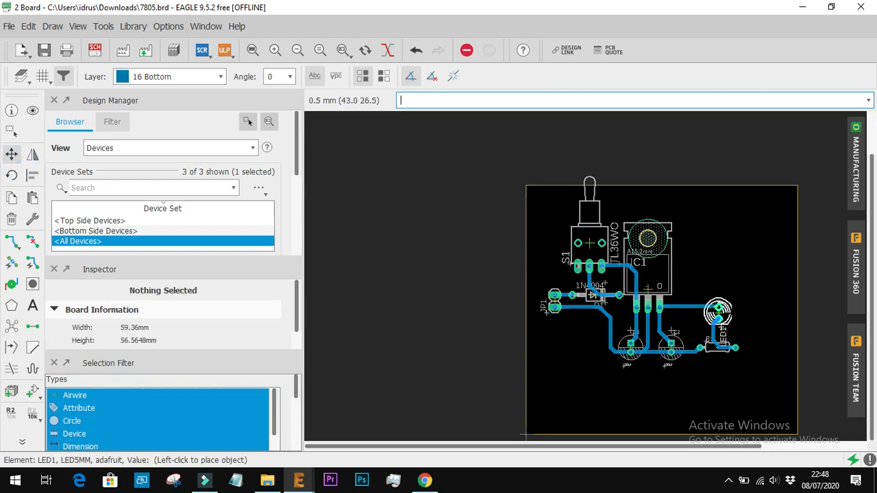
{"action": "left_click", "coordinate": [711, 313]}
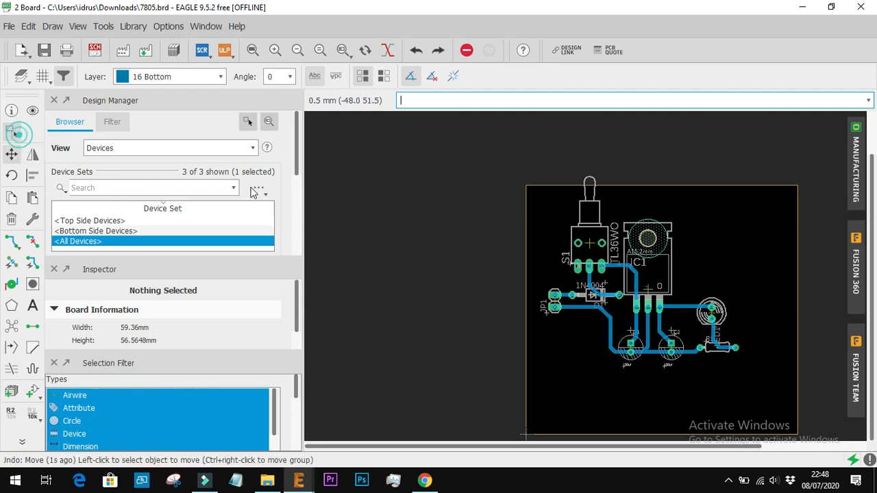
Select all components and traces and move them together down and to the right, so the whole switch lies inside the board outline
{"action": "left_click", "coordinate": [11, 130]}
{"action": "left_click", "coordinate": [773, 390]}
{"action": "left_click_drag", "start_coordinate": [773, 390], "coordinate": [540, 221]}
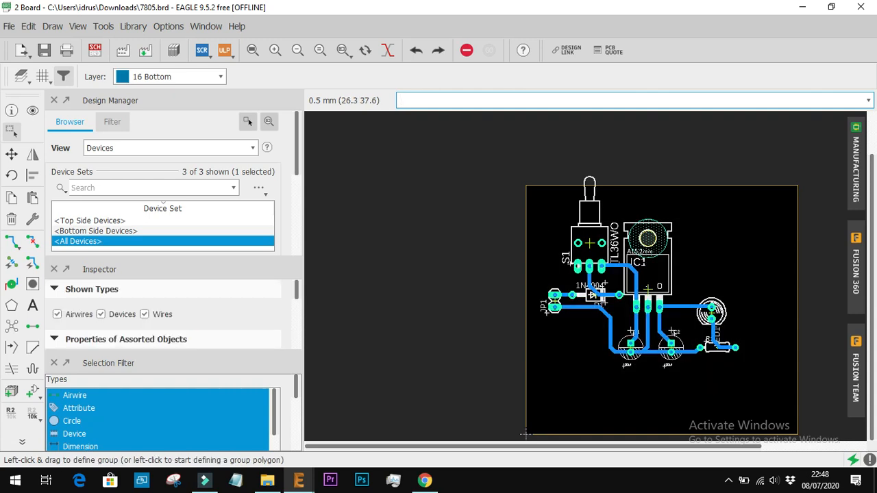
{"action": "left_click_drag", "start_coordinate": [651, 289], "coordinate": [675, 332]}
{"action": "left_click", "coordinate": [673, 333]}
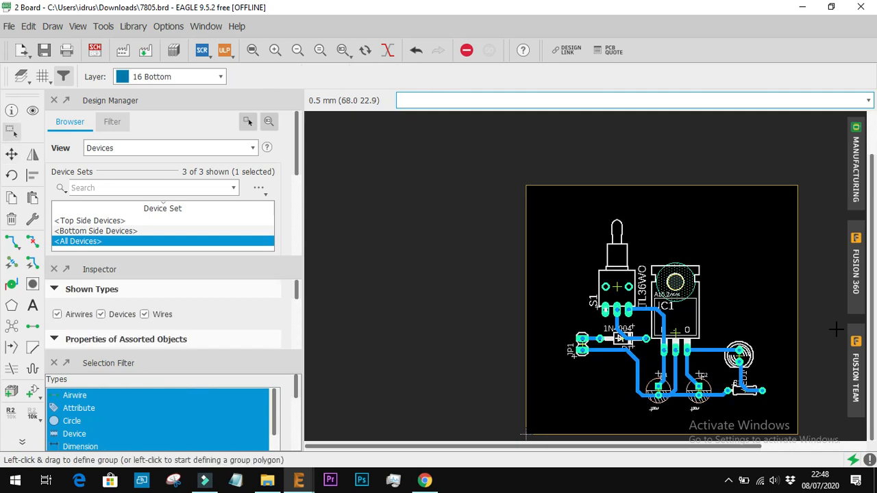
Move the board outline's upper edge down to just above the switch, giving a board height of about 49.1 mm
{"action": "scroll", "coordinate": [836, 329], "scroll_direction": "down", "scroll_amount": 1}
{"action": "scroll", "coordinate": [836, 371], "scroll_direction": "up", "scroll_amount": 3}
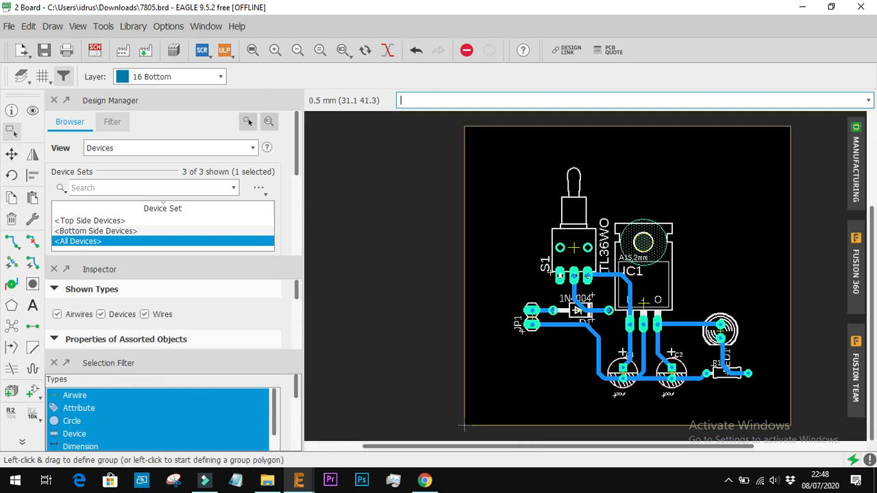
{"action": "left_click", "coordinate": [11, 155]}
{"action": "left_click", "coordinate": [488, 173]}
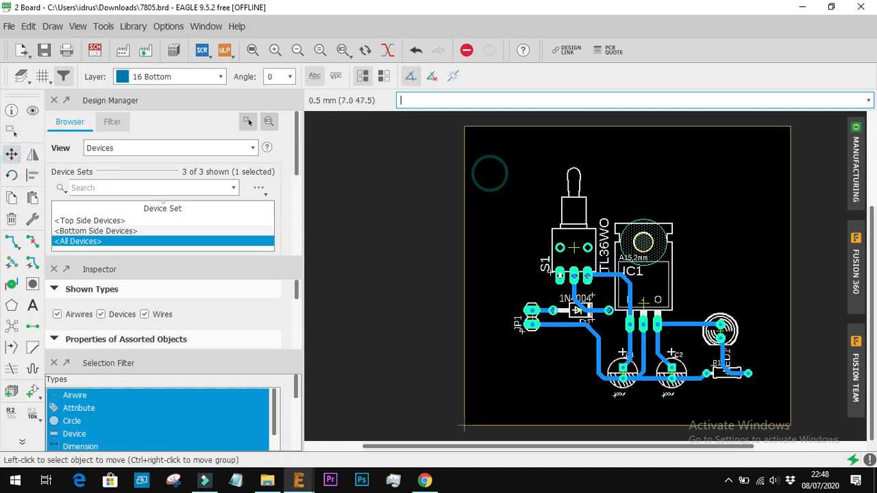
{"action": "left_click", "coordinate": [601, 126]}
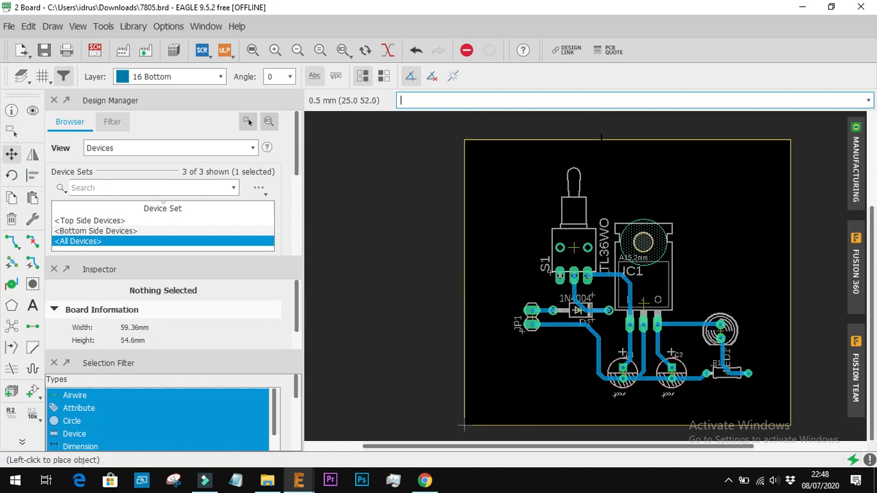
{"action": "left_click", "coordinate": [602, 157]}
{"action": "left_click", "coordinate": [603, 154]}
{"action": "left_click", "coordinate": [603, 157]}
Move the board outline's right edge inward to just beyond R1, giving a board width of about 54.86 mm
{"action": "left_click", "coordinate": [791, 300]}
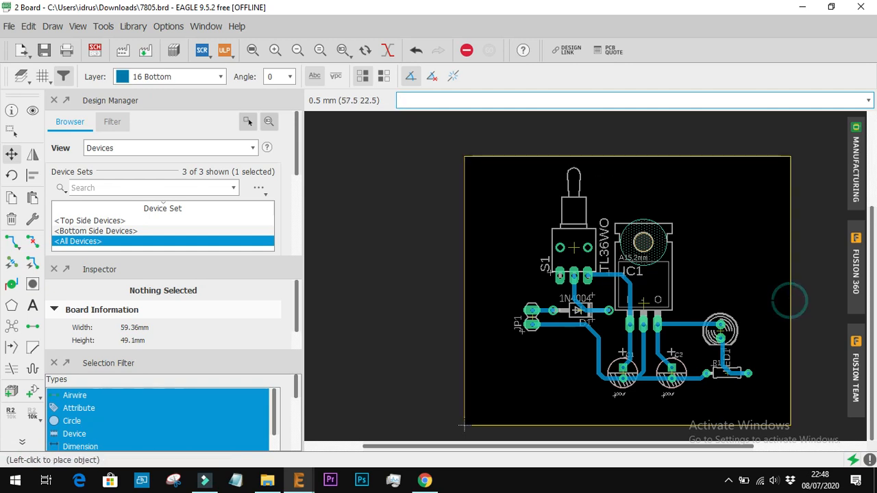
{"action": "left_click", "coordinate": [766, 301]}
{"action": "left_click", "coordinate": [766, 301]}
{"action": "left_click", "coordinate": [767, 302]}
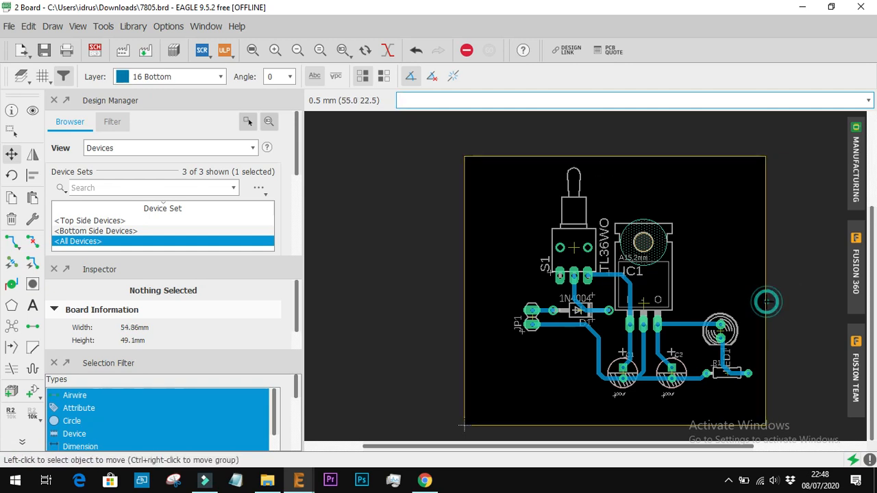
Move the board outline's left and lower edges inward, giving a board of about 49.86 by 47.6 mm
{"action": "left_click", "coordinate": [465, 316]}
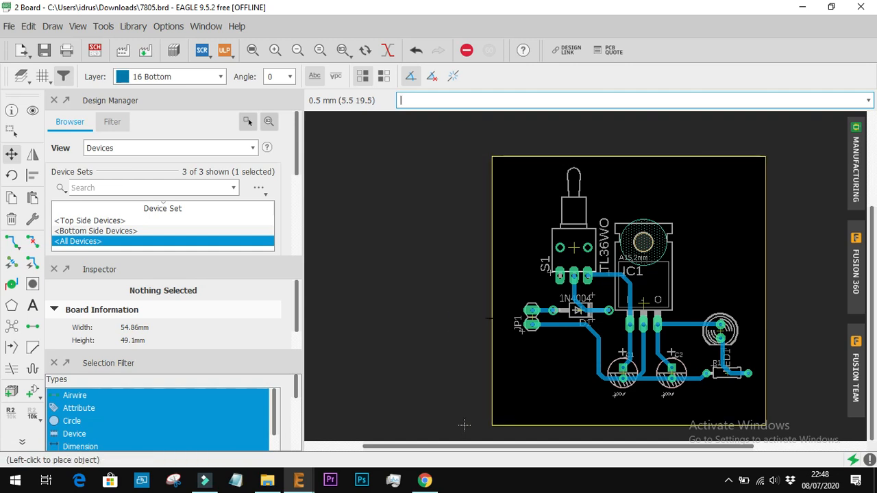
{"action": "left_click", "coordinate": [492, 316]}
{"action": "left_click", "coordinate": [634, 425]}
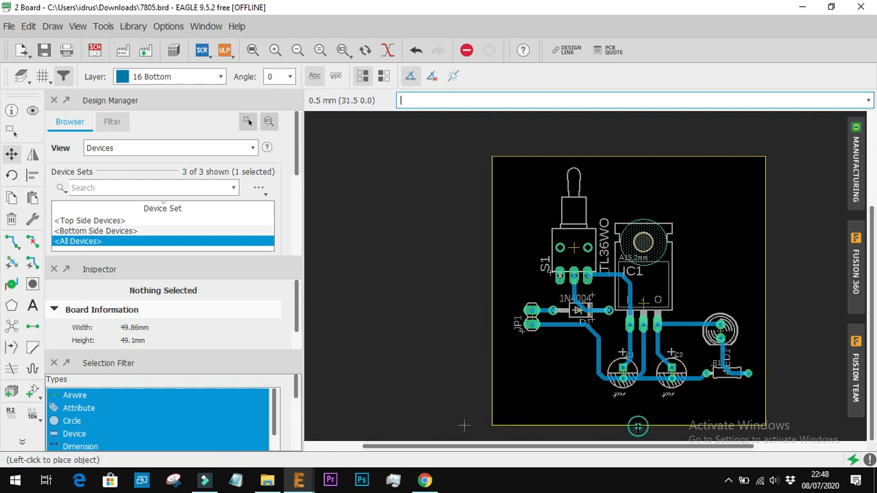
{"action": "left_click", "coordinate": [637, 417]}
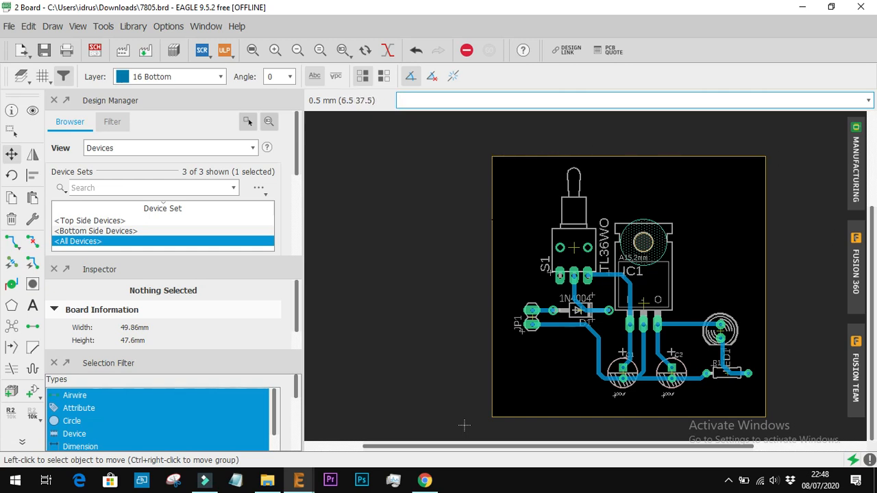
Delete all four edges of the board outline
{"action": "left_click", "coordinate": [10, 218]}
{"action": "left_click", "coordinate": [492, 231]}
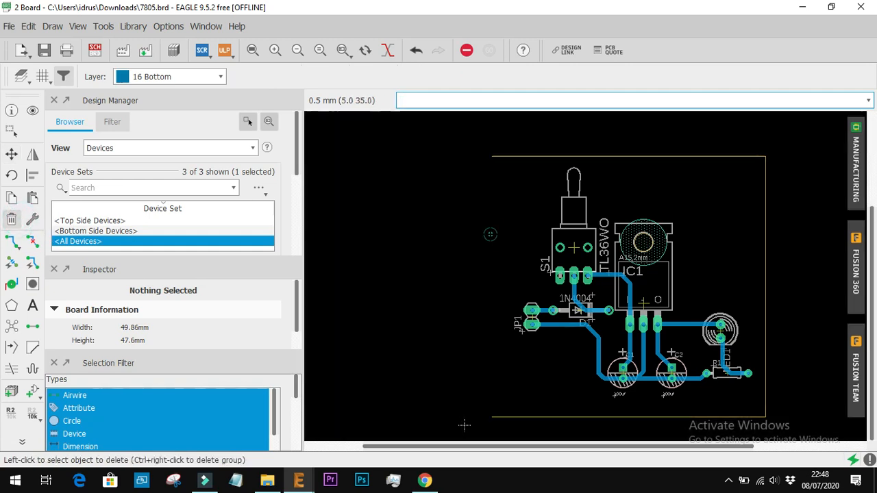
{"action": "left_click", "coordinate": [617, 157]}
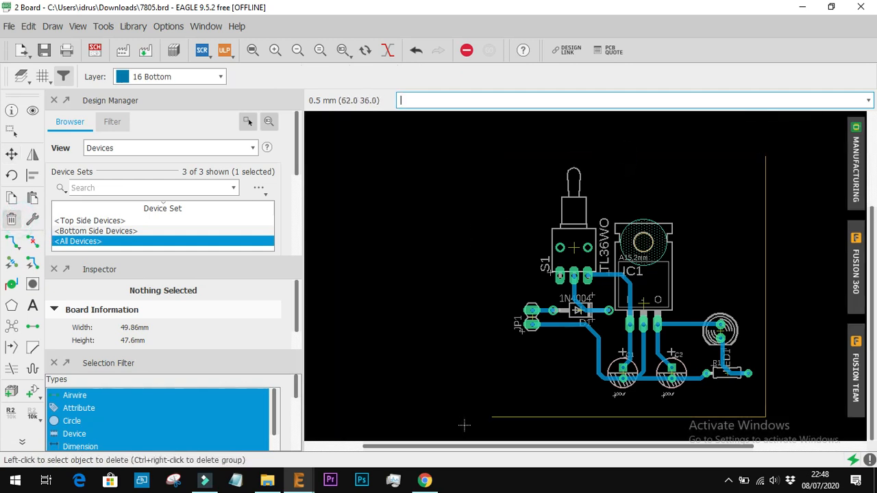
{"action": "left_click", "coordinate": [765, 266]}
{"action": "left_click", "coordinate": [656, 416]}
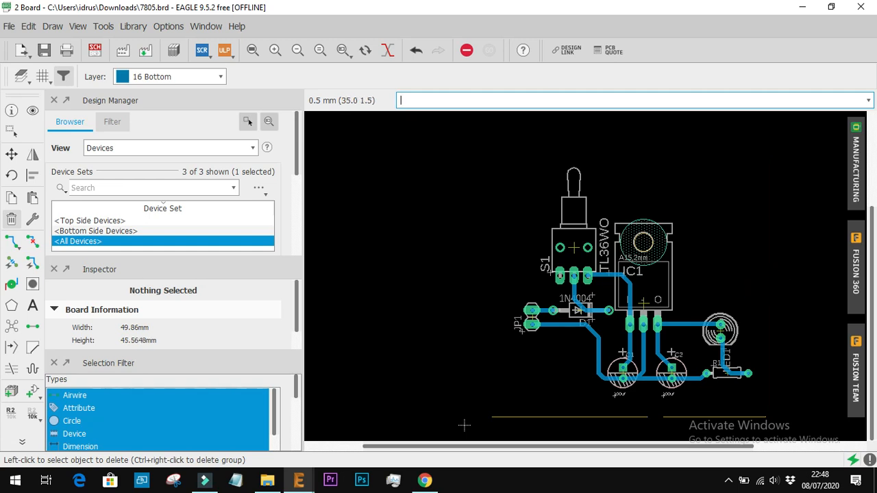
{"action": "left_click", "coordinate": [651, 415]}
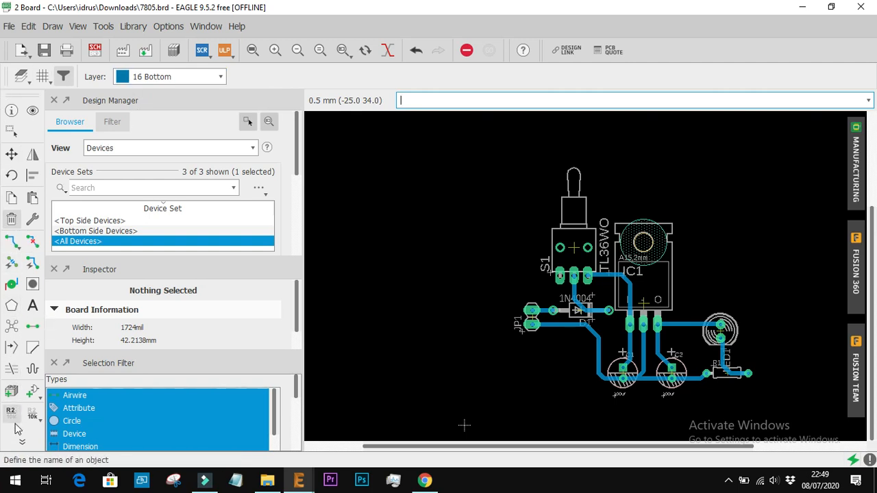
Draw the curved left side of a new board outline on layer 20 Dimension, using 0.8128 wide wires with the freehand curve bend style
{"action": "left_click", "coordinate": [481, 101]}
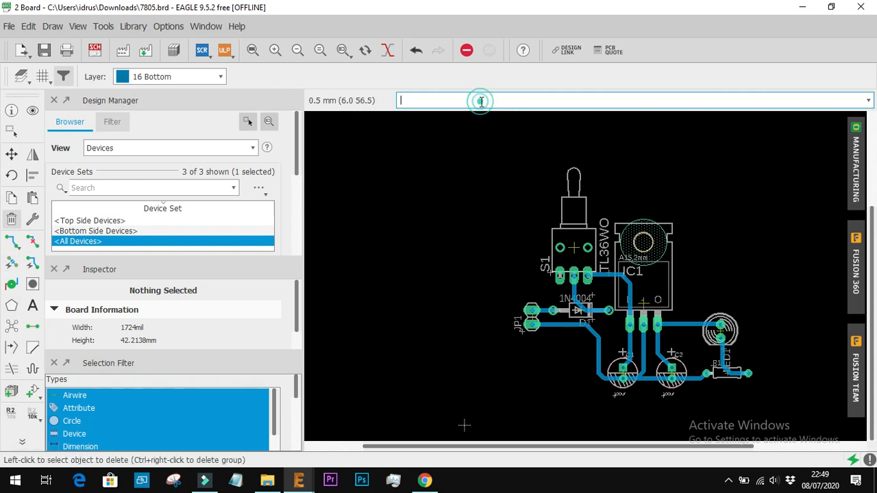
{"action": "type", "text": "wire"}
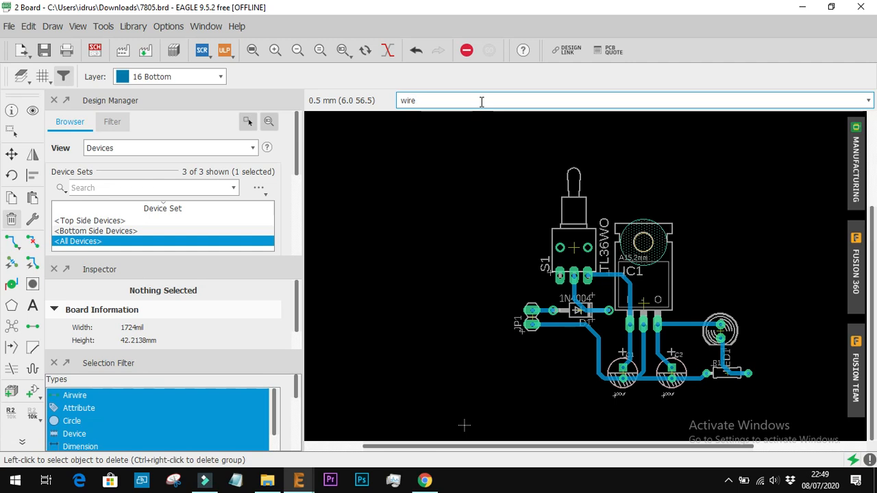
{"action": "key", "text": "Return"}
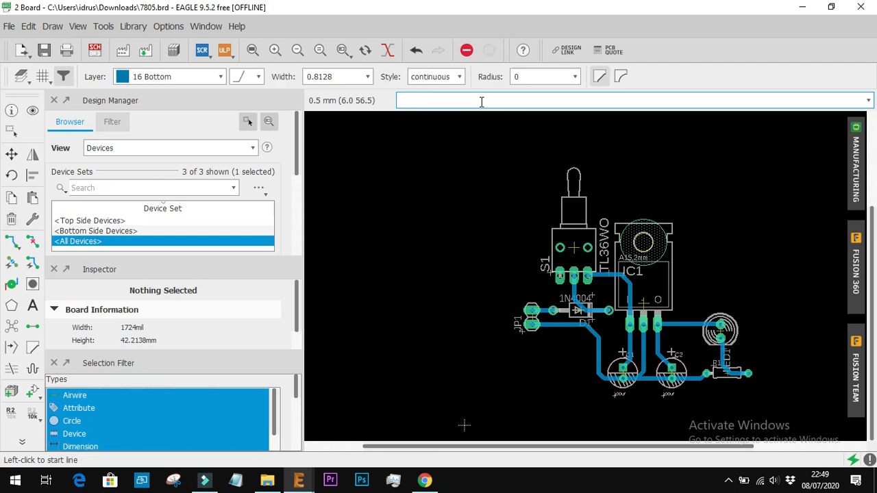
{"action": "left_click", "coordinate": [220, 76]}
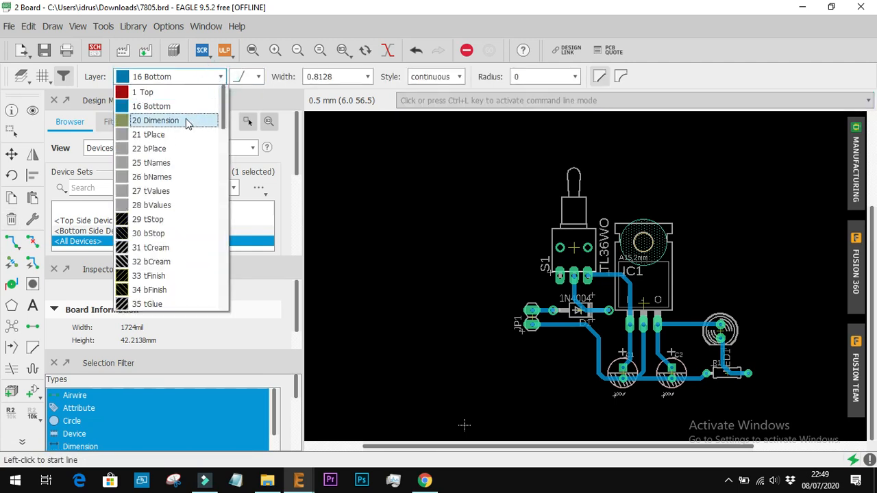
{"action": "left_click", "coordinate": [187, 120]}
{"action": "left_click", "coordinate": [261, 79]}
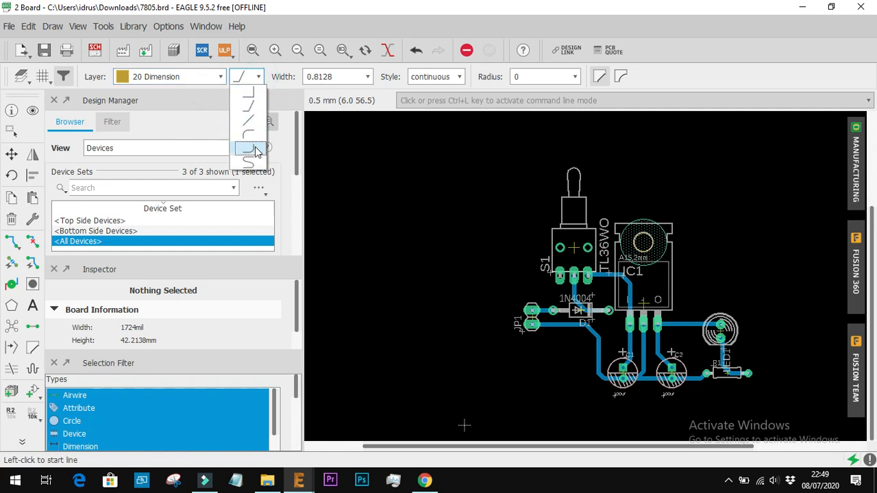
{"action": "left_click", "coordinate": [250, 160]}
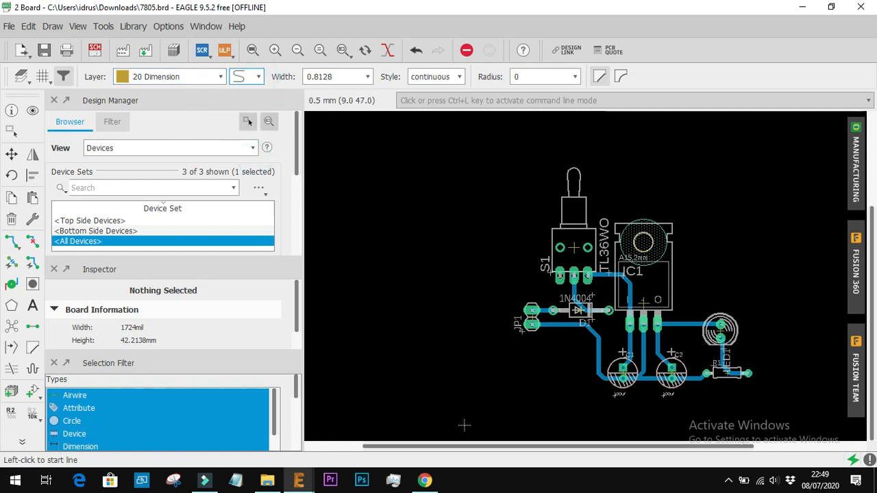
{"action": "left_click", "coordinate": [528, 157]}
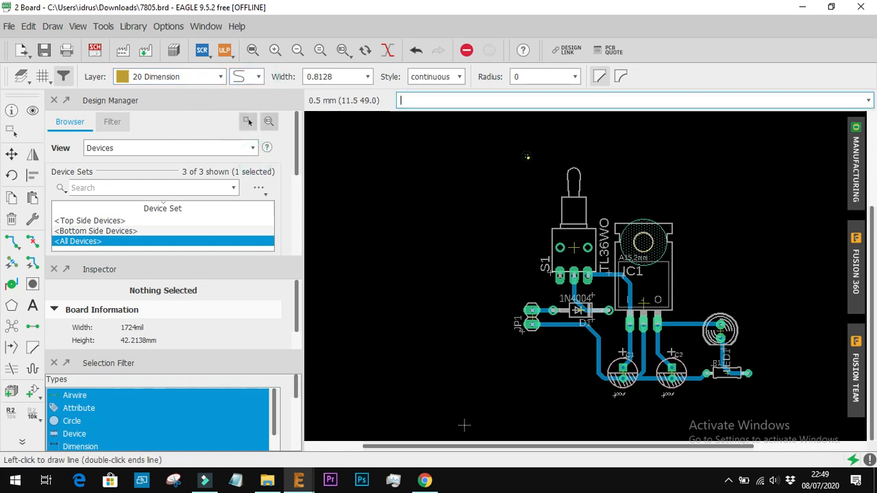
{"action": "double_click", "coordinate": [491, 178]}
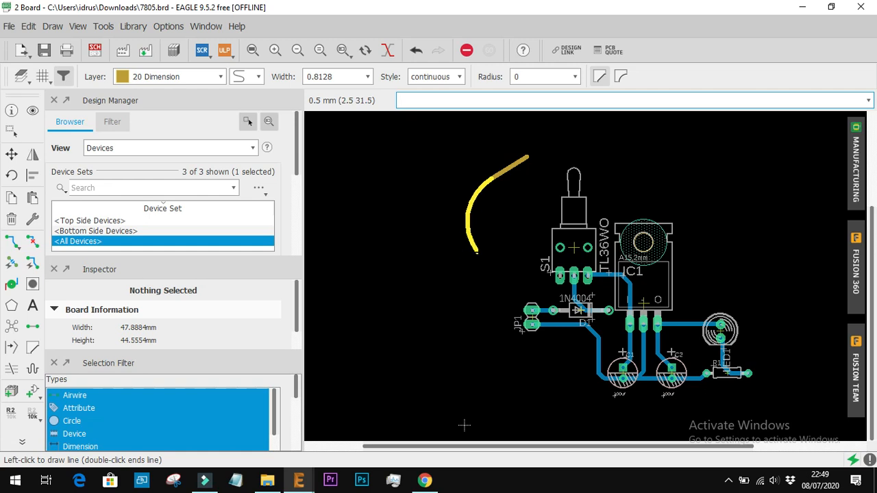
{"action": "left_click", "coordinate": [499, 254]}
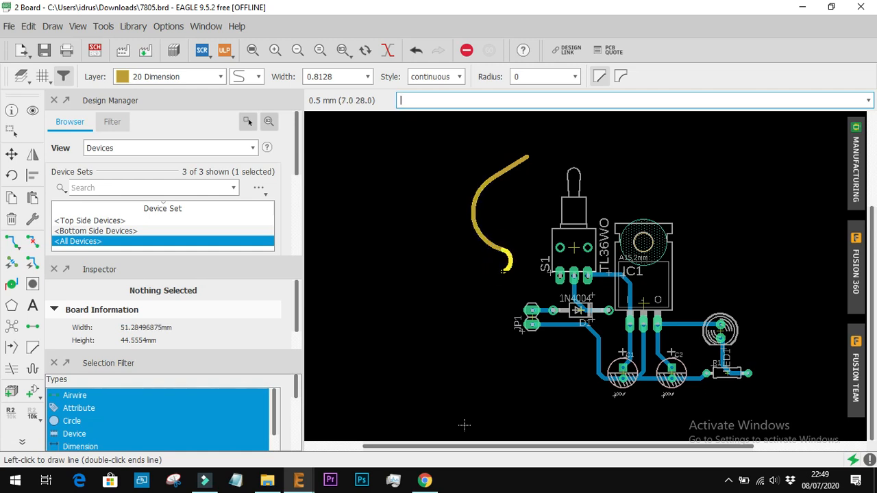
{"action": "left_click", "coordinate": [476, 315]}
{"action": "left_click", "coordinate": [499, 374]}
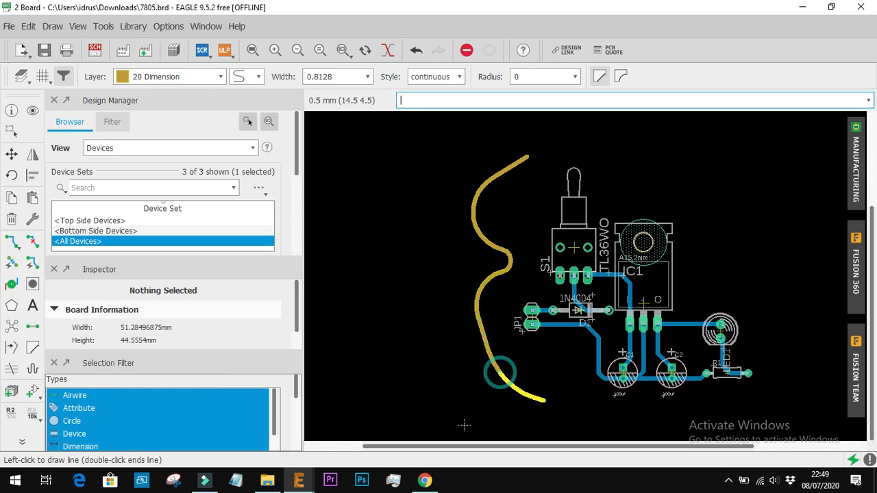
Continue the curved outline below capacitors C1 and C2 and around the board's lower-right corner beyond R1
{"action": "left_click", "coordinate": [562, 411]}
{"action": "left_click", "coordinate": [622, 413]}
{"action": "left_click", "coordinate": [692, 407]}
{"action": "left_click", "coordinate": [728, 403]}
{"action": "left_click", "coordinate": [769, 394]}
{"action": "left_click", "coordinate": [793, 404]}
{"action": "left_click", "coordinate": [804, 387]}
{"action": "left_click", "coordinate": [800, 368]}
Continue the curved outline up past LED1 with rounded lobes and back towards the upper edge of IC1
{"action": "left_click", "coordinate": [774, 293]}
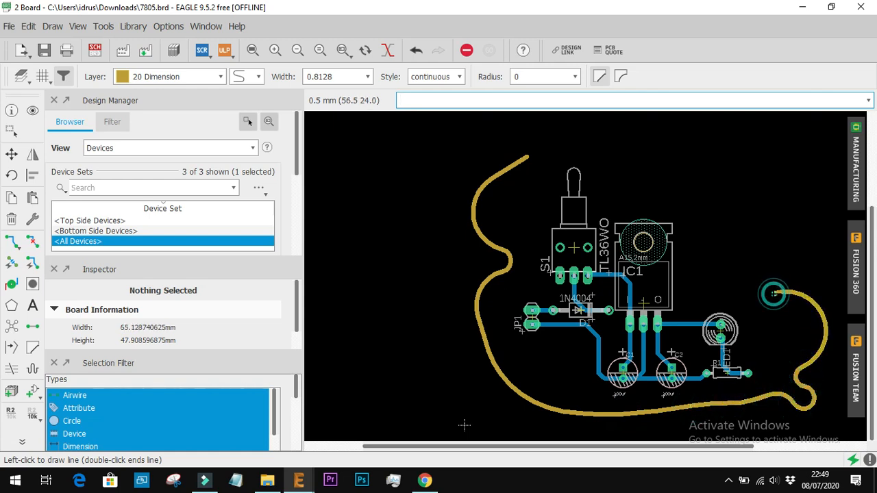
{"action": "left_click", "coordinate": [775, 255]}
{"action": "left_click", "coordinate": [732, 227]}
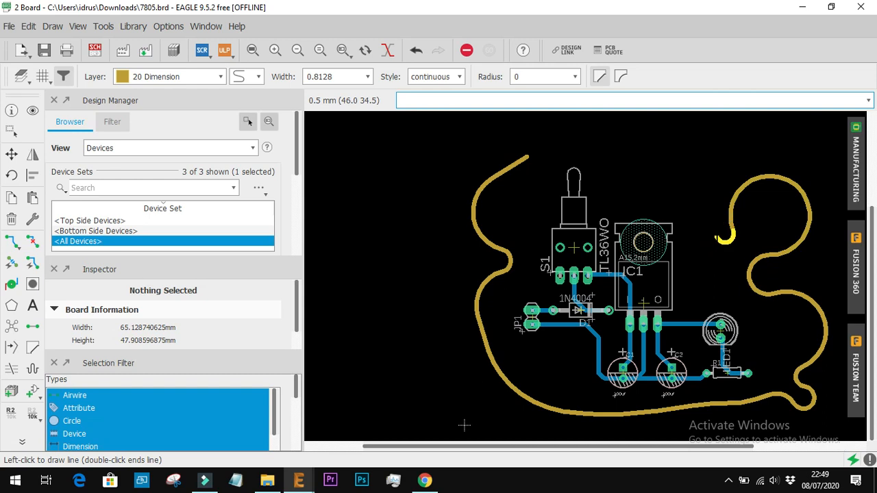
{"action": "left_click", "coordinate": [714, 245]}
{"action": "left_click", "coordinate": [704, 217]}
{"action": "left_click", "coordinate": [683, 208]}
{"action": "left_click", "coordinate": [663, 193]}
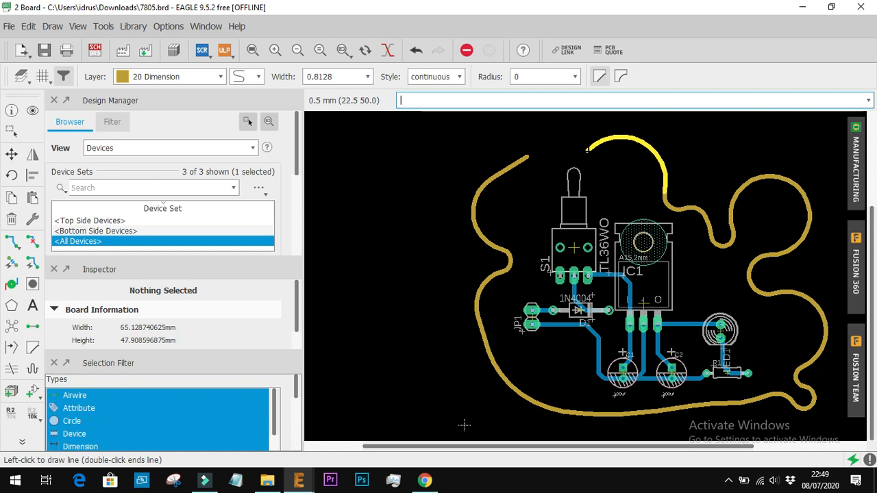
Close the curved outline above switch S1 at its starting point, giving a board of about 65.1 by 53.8 mm
{"action": "left_click", "coordinate": [570, 144]}
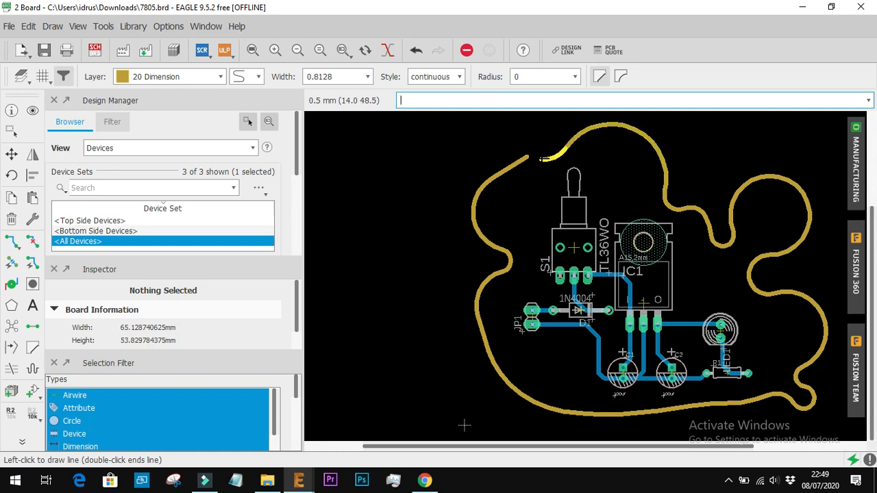
{"action": "scroll", "coordinate": [541, 159], "scroll_direction": "up", "scroll_amount": 5}
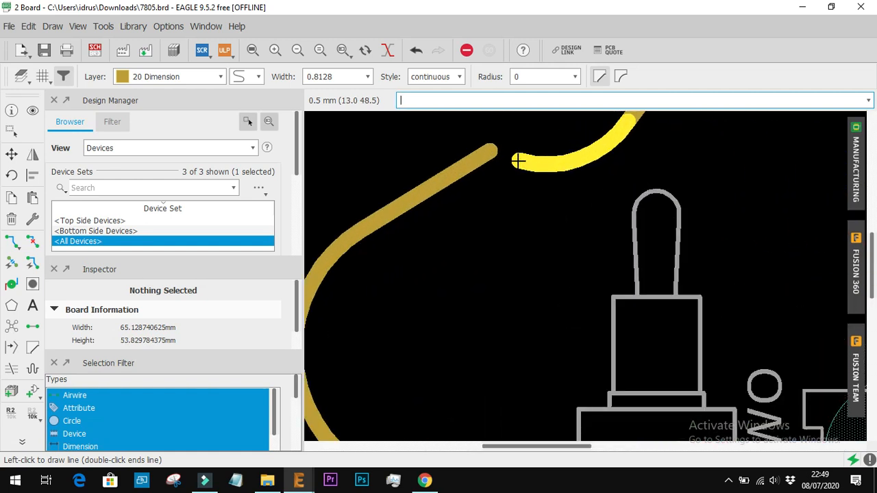
{"action": "left_click", "coordinate": [518, 160]}
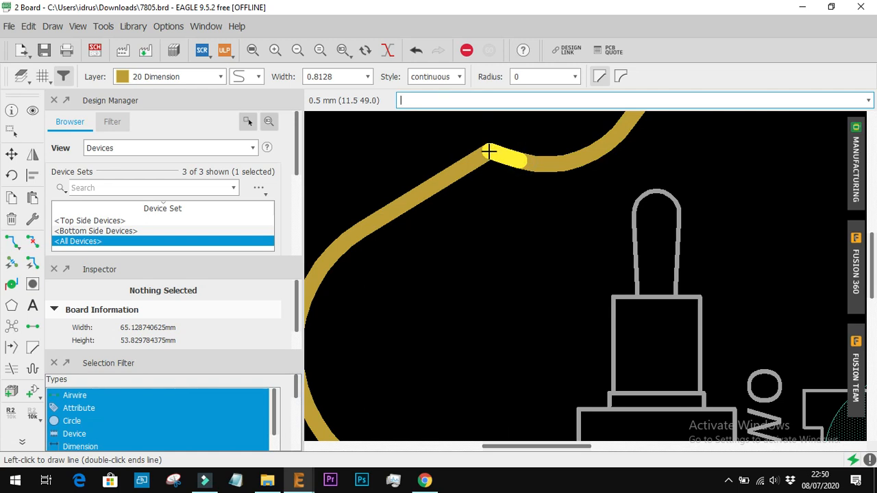
{"action": "left_click", "coordinate": [488, 152]}
{"action": "scroll", "coordinate": [568, 248], "scroll_direction": "down", "scroll_amount": 8}
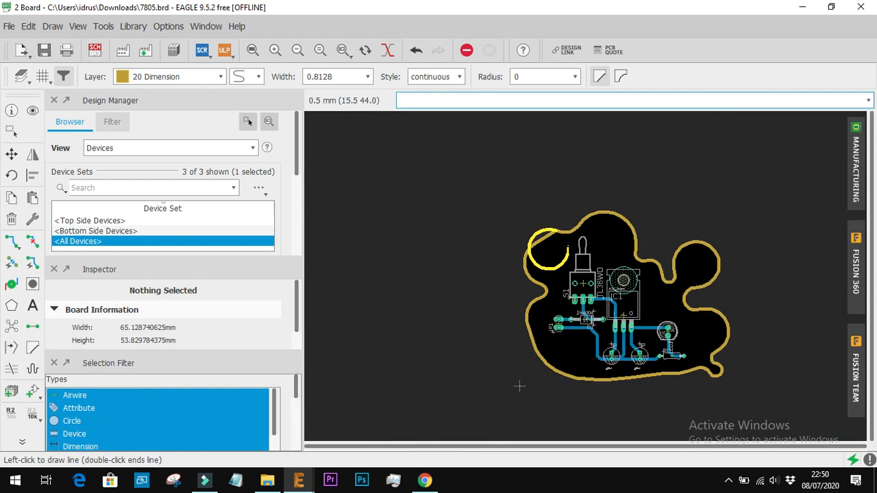
{"action": "key", "text": "Escape"}
{"action": "scroll", "coordinate": [745, 318], "scroll_direction": "up", "scroll_amount": 2}
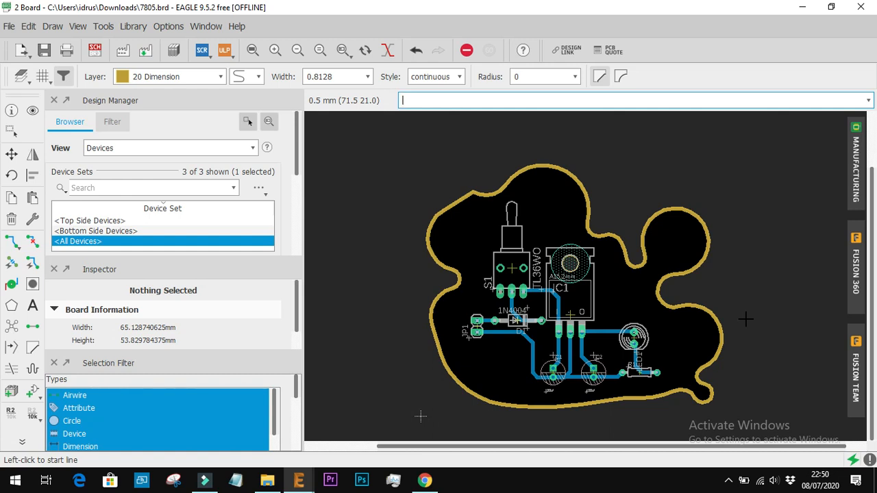
Undo all the curved outline wires and the deletion of the four edges to restore the rectangular board outline
{"action": "key", "text": "ctrl+z"}
{"action": "key", "text": "ctrl+z"}
{"action": "key", "text": "ctrl+z"}
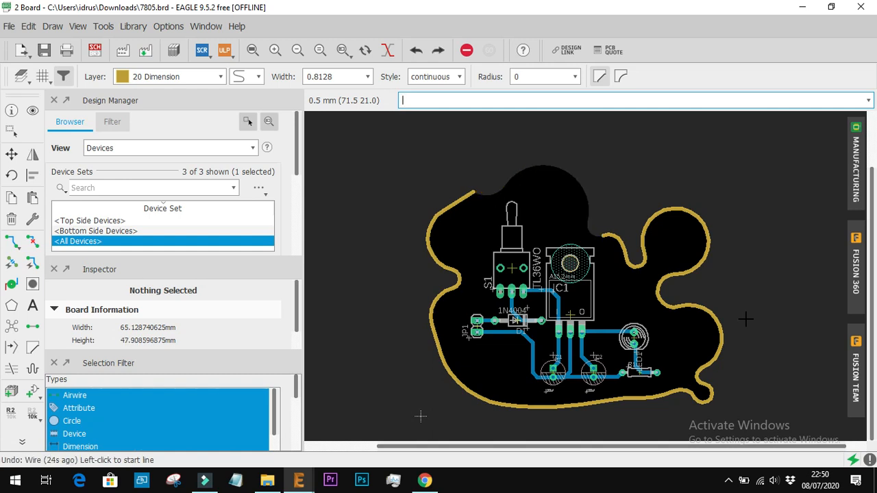
{"action": "key", "text": "ctrl+z"}
{"action": "key", "text": "ctrl+z"}
{"action": "key", "text": "ctrl+z"}
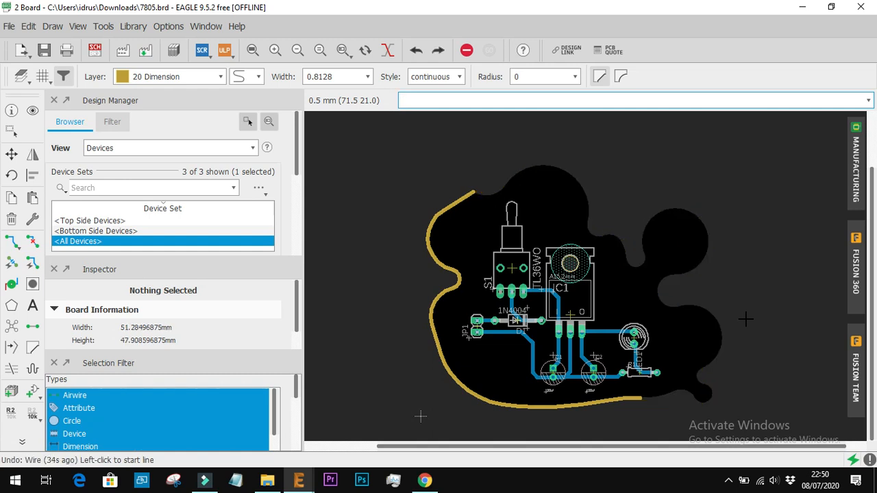
{"action": "key", "text": "ctrl+z"}
{"action": "key", "text": "ctrl+z"}
{"action": "key", "text": "ctrl+z"}
{"action": "key", "text": "ctrl+z"}
{"action": "key", "text": "ctrl+z"}
{"action": "key", "text": "ctrl+z"}
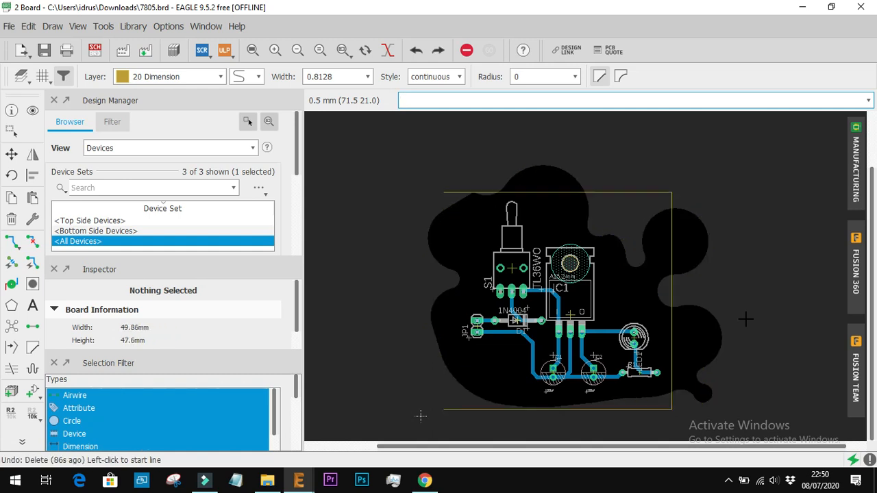
{"action": "left_click", "coordinate": [719, 287]}
{"action": "key", "text": "Escape"}
{"action": "type", "text": "`"}
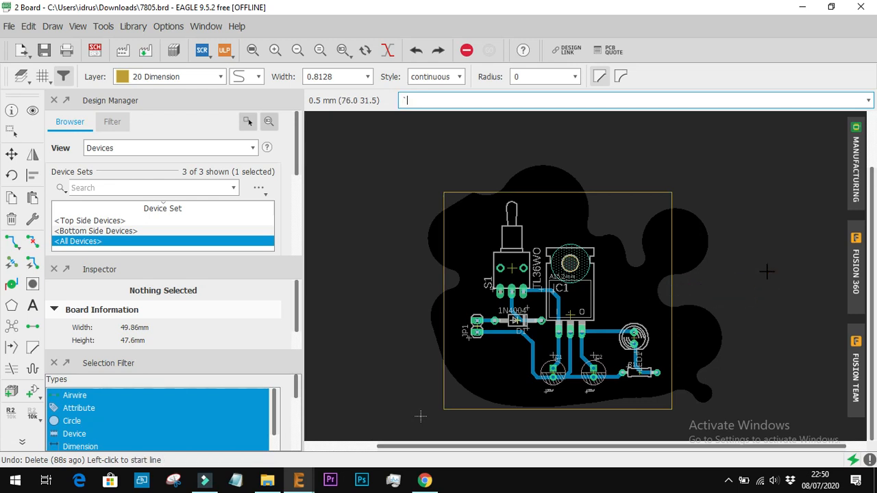
{"action": "left_click", "coordinate": [11, 154]}
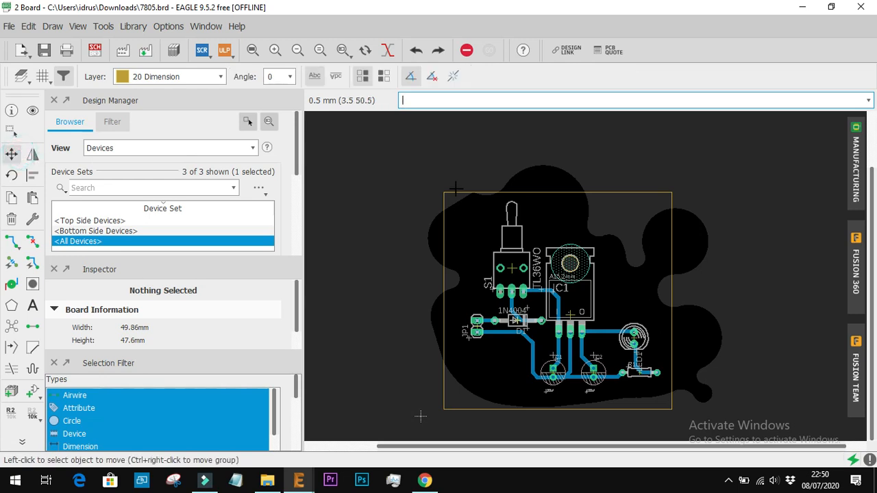
{"action": "scroll", "coordinate": [421, 416], "scroll_direction": "down", "scroll_amount": 2}
{"action": "scroll", "coordinate": [536, 345], "scroll_direction": "up", "scroll_amount": 3}
{"action": "scroll", "coordinate": [363, 399], "scroll_direction": "down", "scroll_amount": 4}
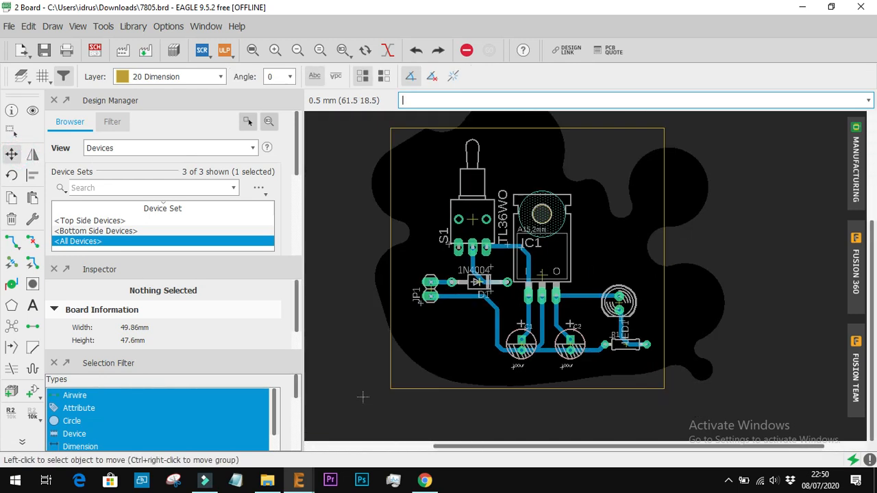
{"action": "left_click", "coordinate": [97, 50]}
{"action": "left_click", "coordinate": [95, 76]}
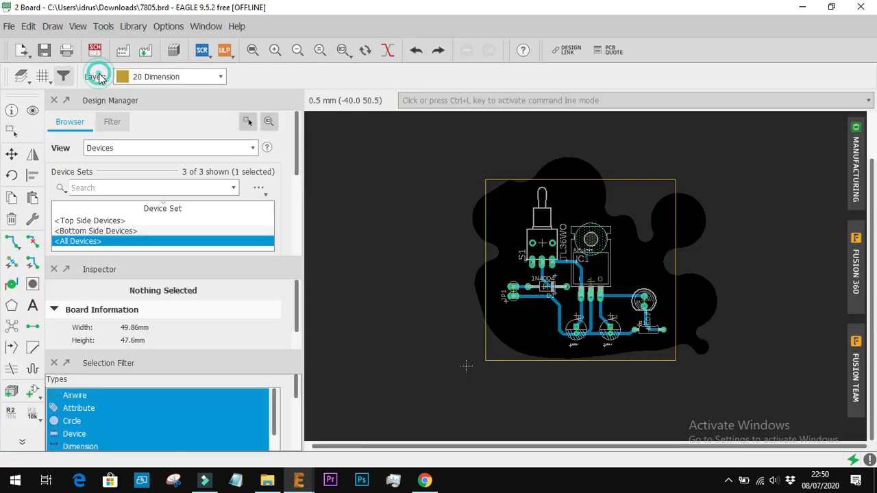
{"action": "key", "text": "ctrl+a"}
{"action": "scroll", "coordinate": [466, 366], "scroll_direction": "up", "scroll_amount": 3}
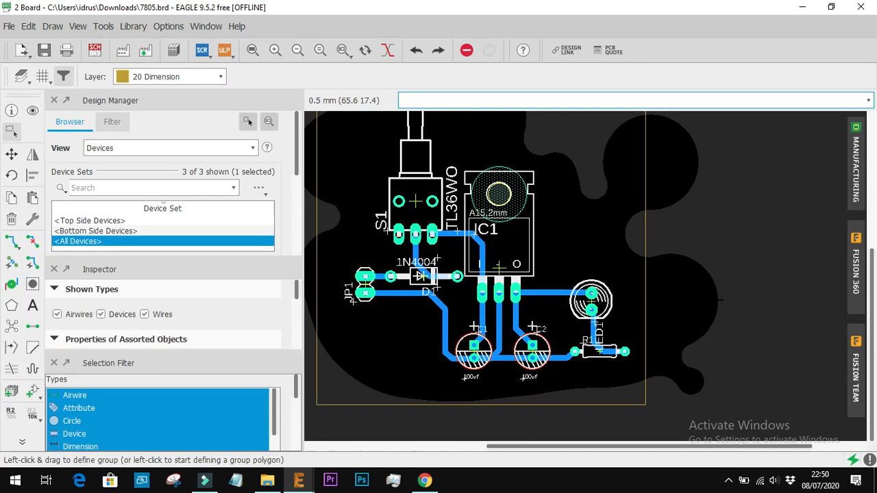
{"action": "scroll", "coordinate": [415, 378], "scroll_direction": "down", "scroll_amount": 2}
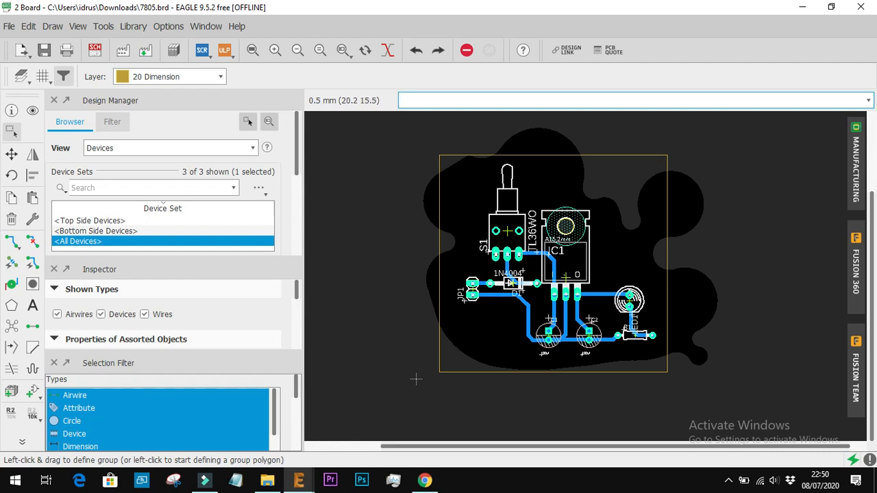
Draw a mostly right-angled polygon about 84 by 59 mm around the board on layer 20 Dimension, and undo it
{"action": "left_click", "coordinate": [10, 307]}
{"action": "left_click", "coordinate": [402, 141]}
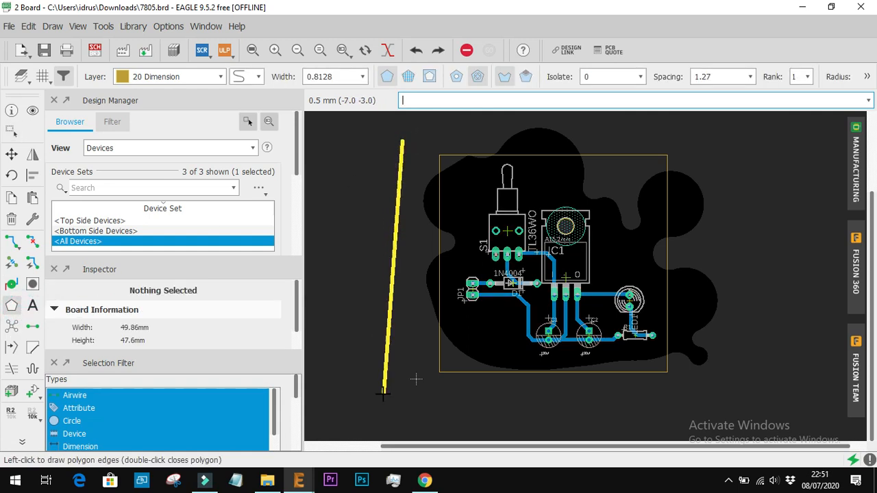
{"action": "left_click", "coordinate": [409, 407]}
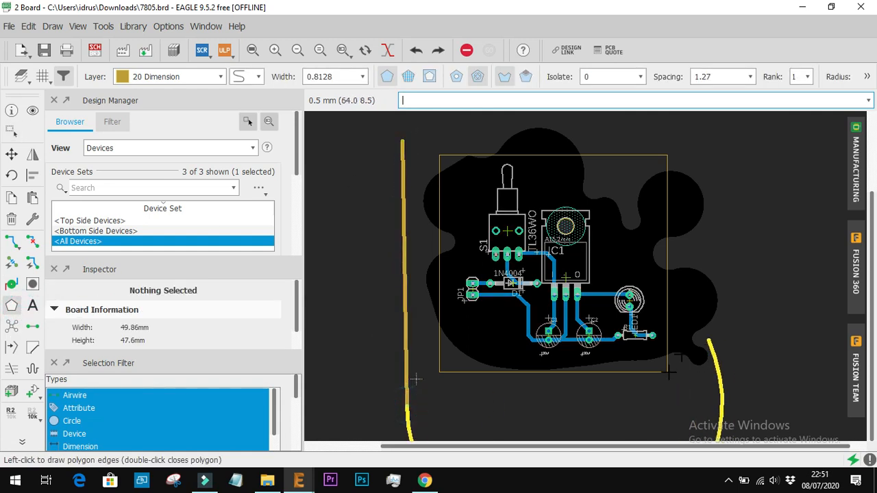
{"action": "left_click", "coordinate": [249, 77]}
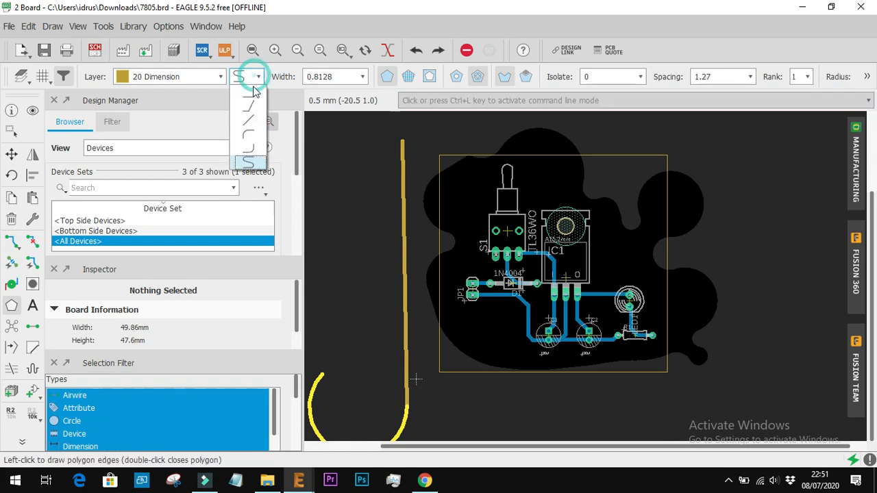
{"action": "left_click", "coordinate": [249, 93]}
{"action": "left_click", "coordinate": [782, 406]}
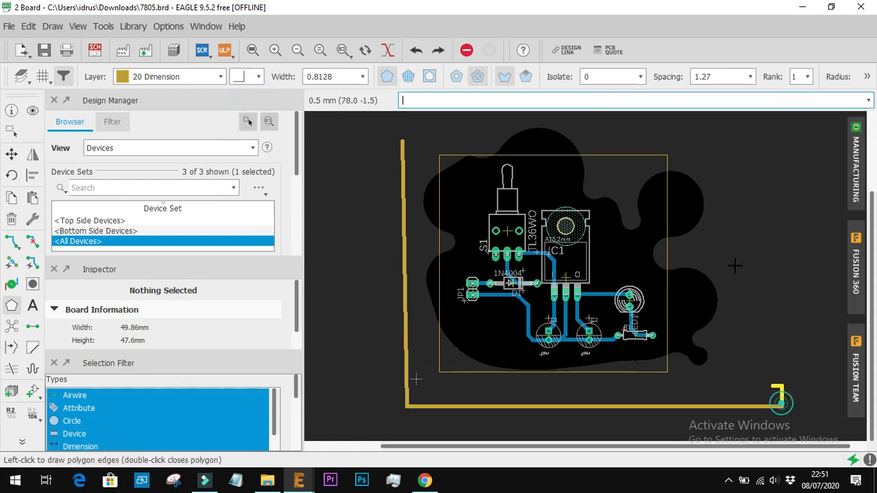
{"action": "scroll", "coordinate": [400, 140], "scroll_direction": "up", "scroll_amount": 4}
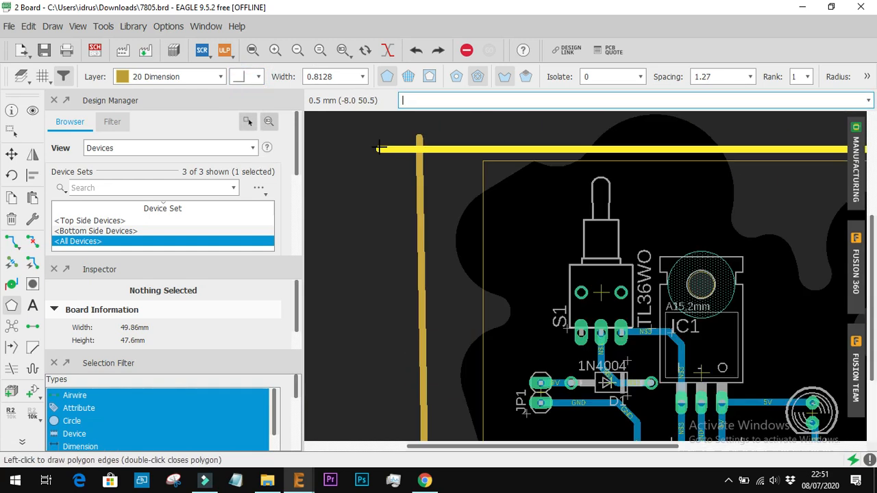
{"action": "double_click", "coordinate": [425, 134]}
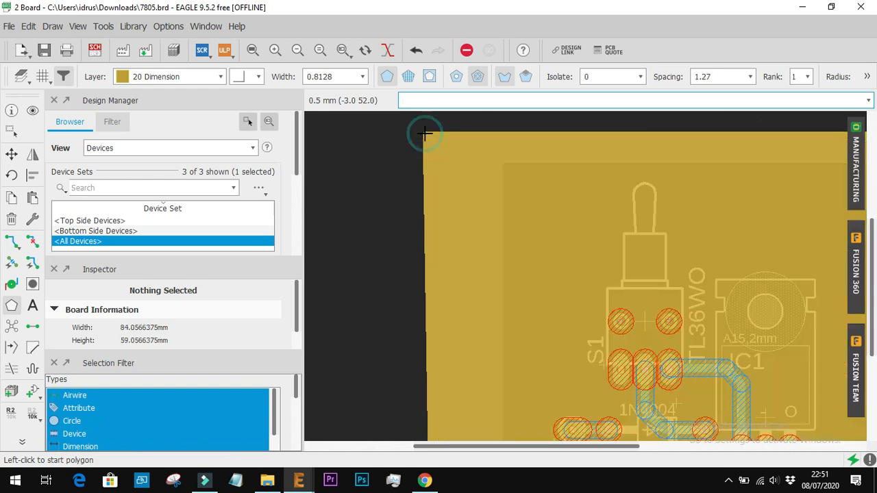
{"action": "scroll", "coordinate": [480, 149], "scroll_direction": "down", "scroll_amount": 3}
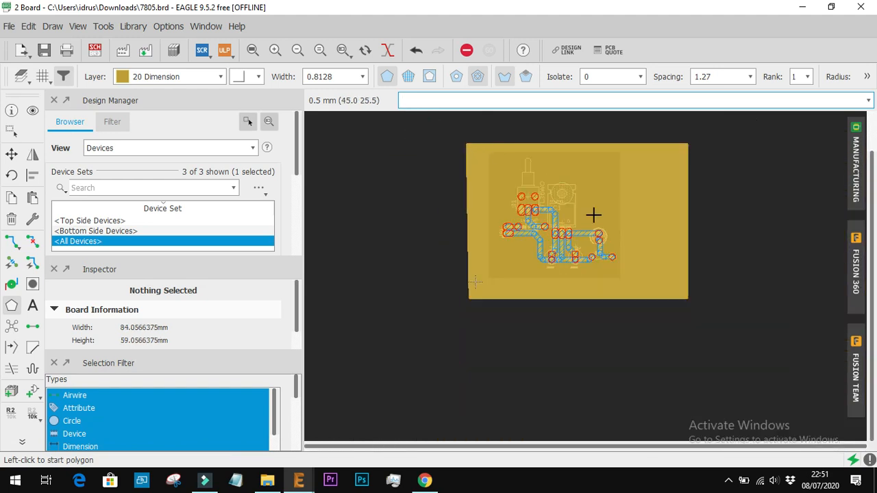
{"action": "key", "text": "ctrl+z"}
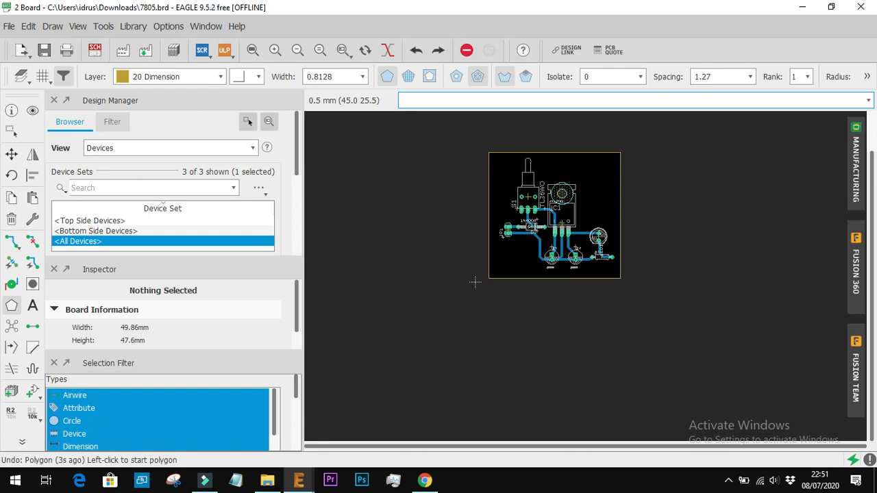
Draw a rectangular polygon about 64 by 57 mm around the board on layer 20 Dimension, and undo it
{"action": "left_click", "coordinate": [11, 306]}
{"action": "left_click", "coordinate": [467, 144]}
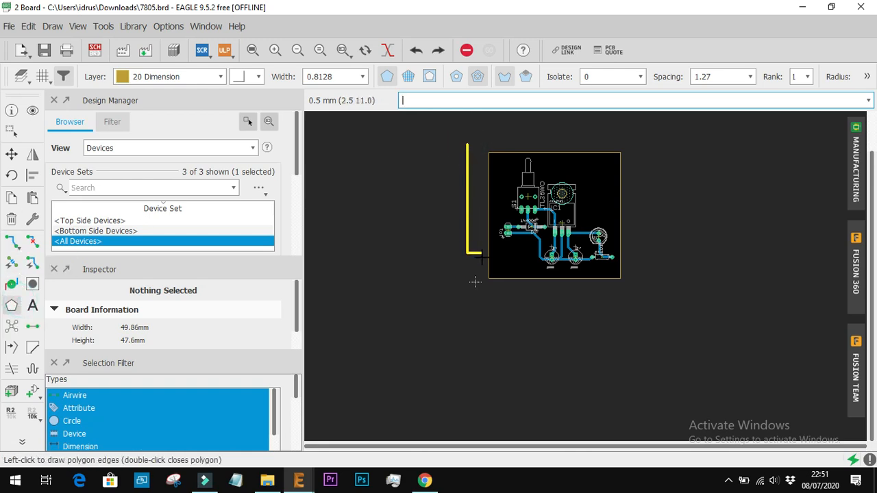
{"action": "left_click", "coordinate": [509, 288]}
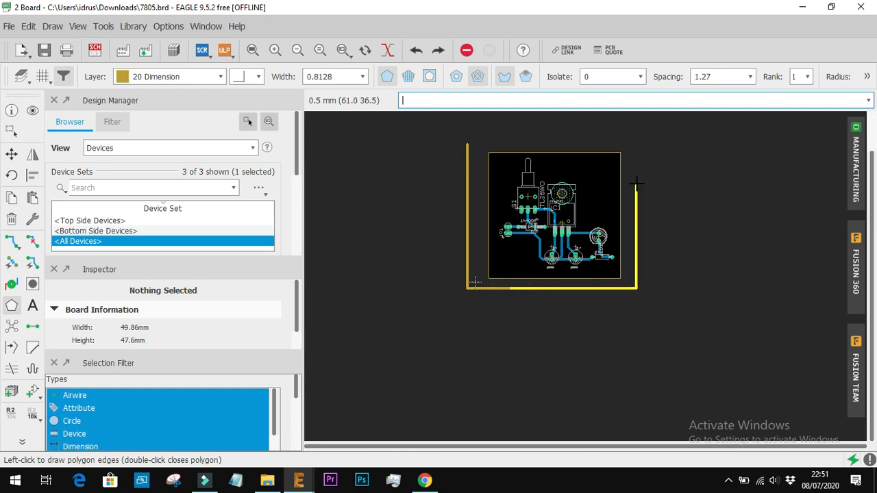
{"action": "left_click", "coordinate": [634, 142]}
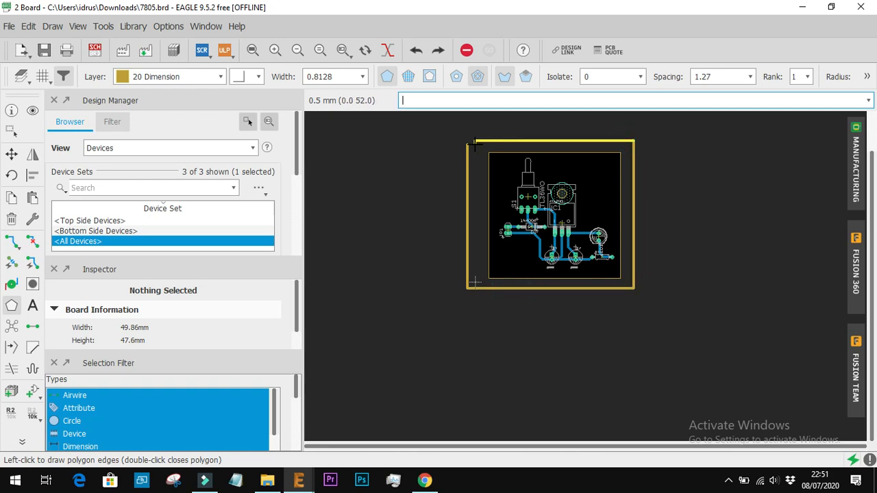
{"action": "scroll", "coordinate": [474, 140], "scroll_direction": "up", "scroll_amount": 5}
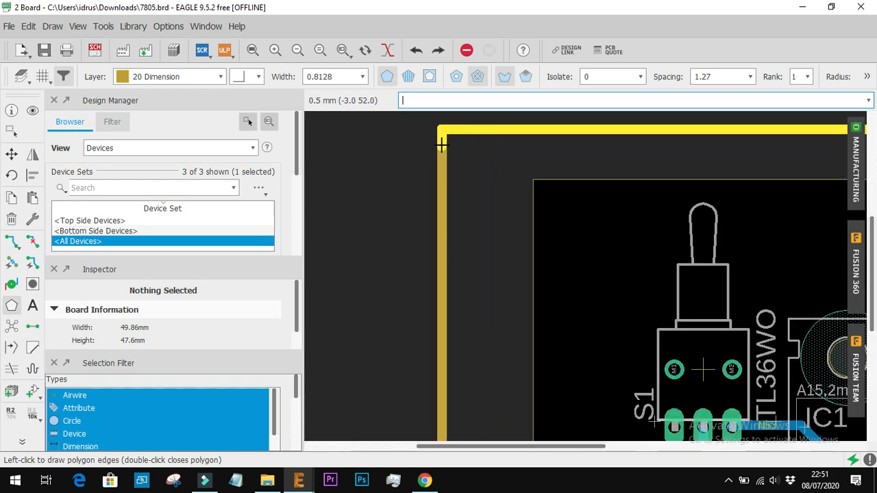
{"action": "left_click", "coordinate": [444, 144]}
{"action": "scroll", "coordinate": [582, 211], "scroll_direction": "down", "scroll_amount": 3}
{"action": "scroll", "coordinate": [655, 247], "scroll_direction": "down", "scroll_amount": 3}
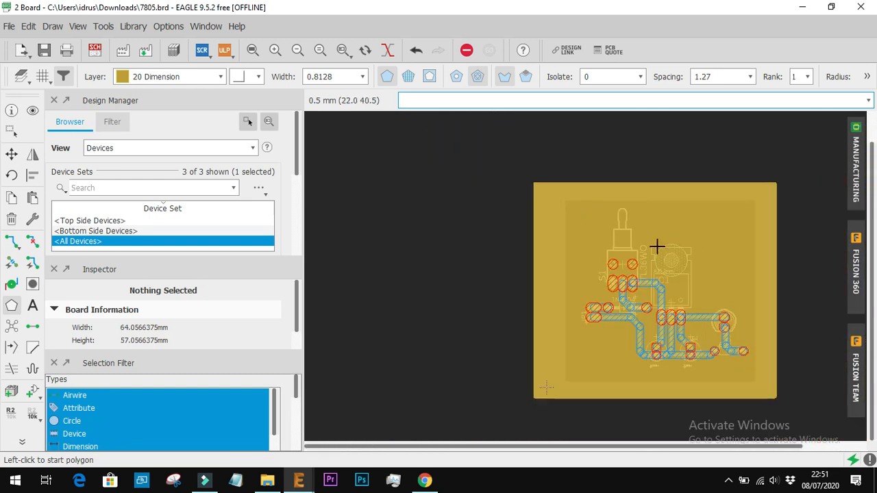
{"action": "scroll", "coordinate": [665, 251], "scroll_direction": "up", "scroll_amount": 2}
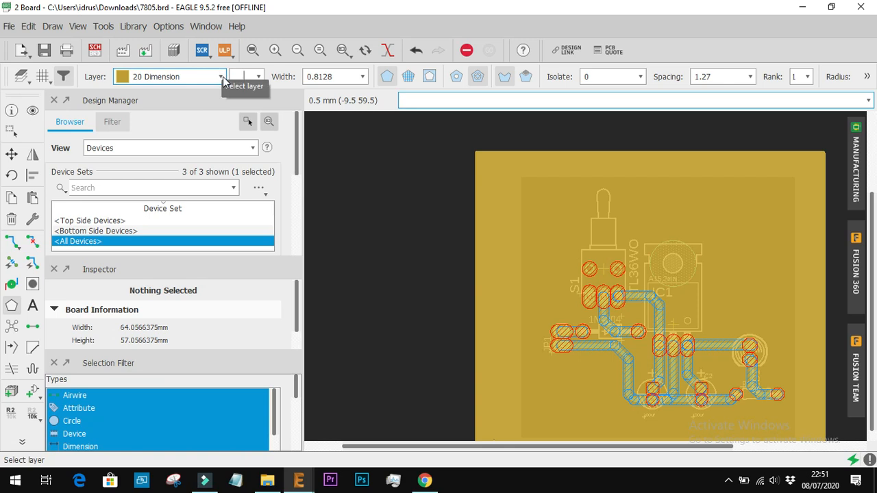
{"action": "key", "text": "ctrl+z"}
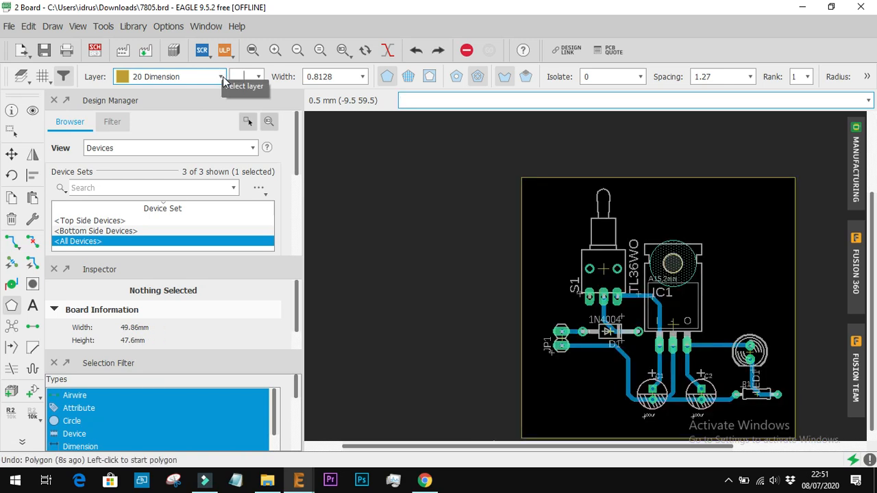
Start a rectangular polygon on layer 16 Bottom, running down the left side, below and up the right side outside the board outline
{"action": "left_click", "coordinate": [221, 77]}
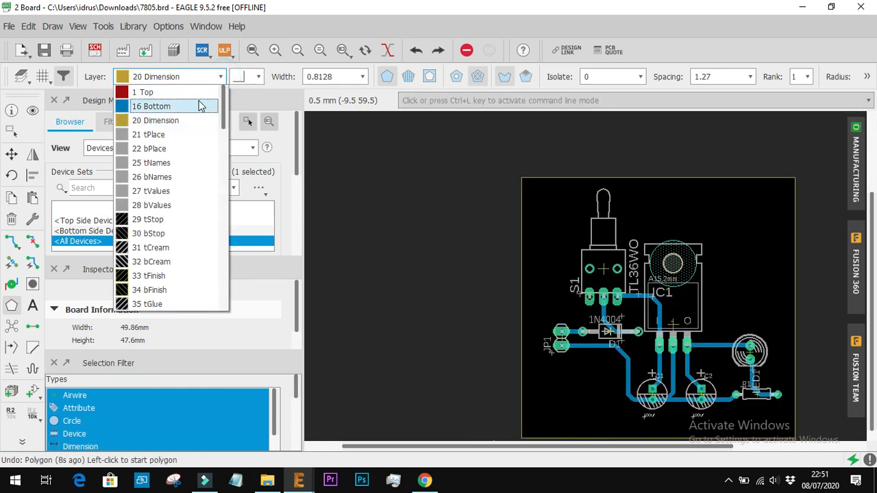
{"action": "left_click", "coordinate": [200, 104]}
{"action": "left_click", "coordinate": [11, 305]}
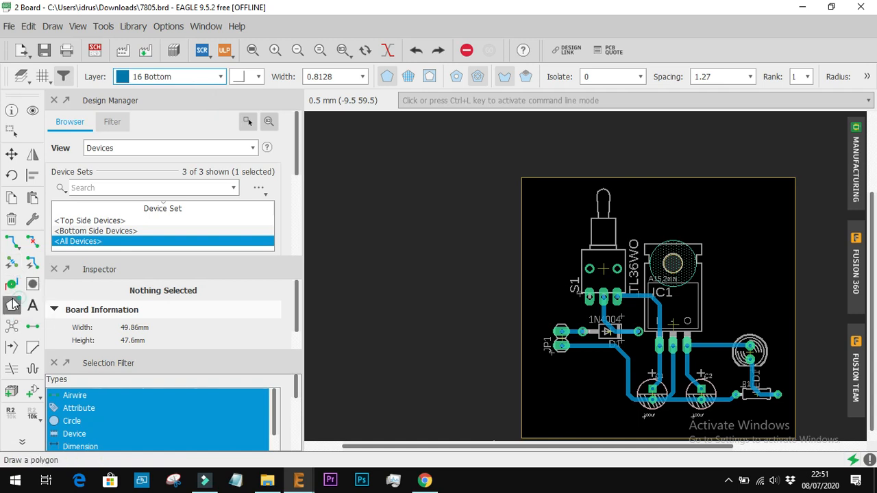
{"action": "scroll", "coordinate": [438, 242], "scroll_direction": "down", "scroll_amount": 4}
{"action": "scroll", "coordinate": [454, 299], "scroll_direction": "up", "scroll_amount": 3}
{"action": "scroll", "coordinate": [431, 227], "scroll_direction": "down", "scroll_amount": 1}
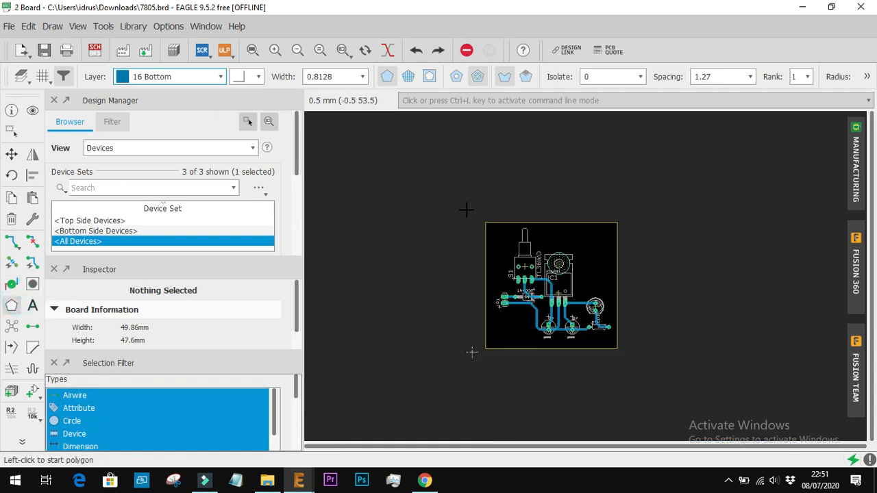
{"action": "left_click", "coordinate": [463, 216]}
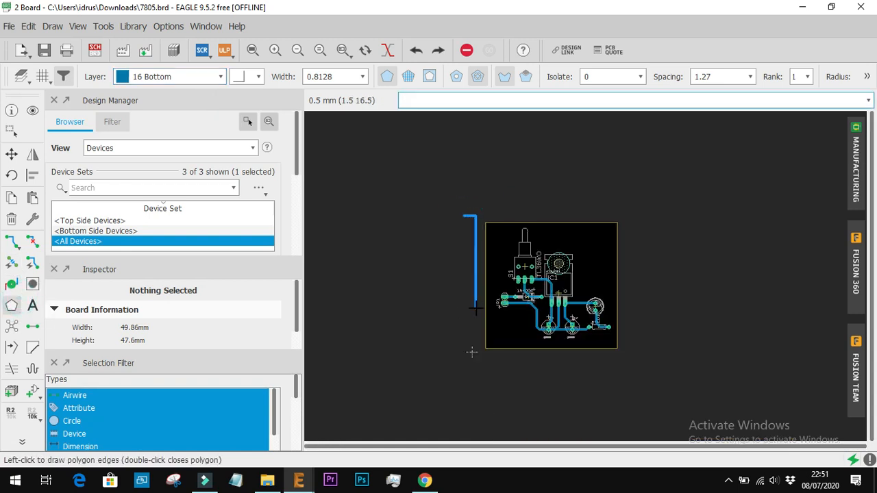
{"action": "left_click", "coordinate": [464, 359]}
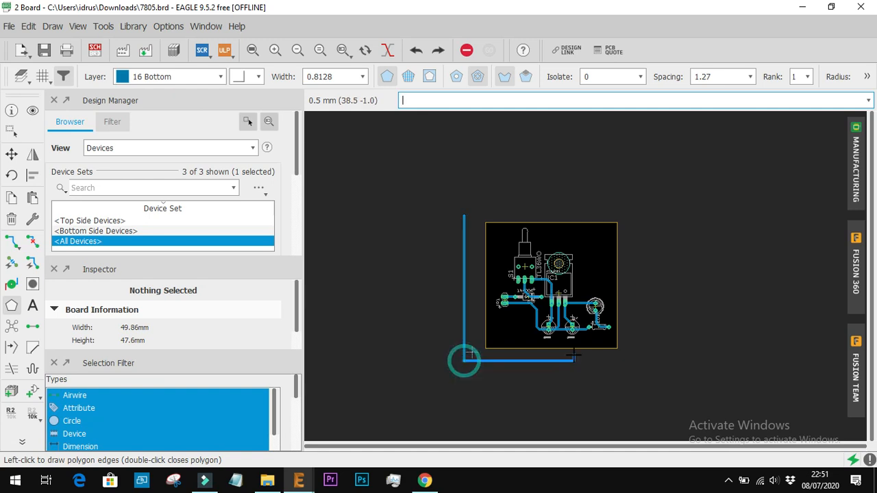
{"action": "left_click", "coordinate": [639, 354]}
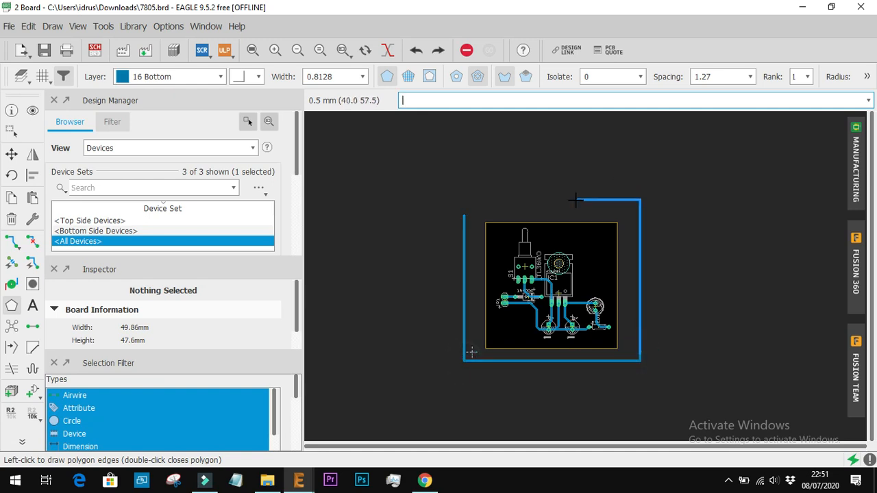
Close the bottom-layer polygon at its starting corner, about 67 by 56 mm overall, and assign it to the signal GND
{"action": "scroll", "coordinate": [485, 211], "scroll_direction": "up", "scroll_amount": 5}
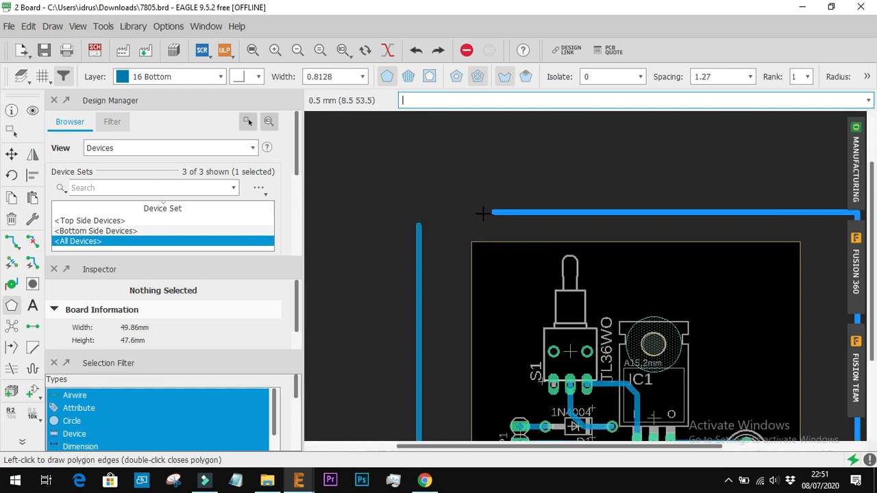
{"action": "left_click", "coordinate": [418, 222]}
{"action": "scroll", "coordinate": [418, 219], "scroll_direction": "up", "scroll_amount": 4}
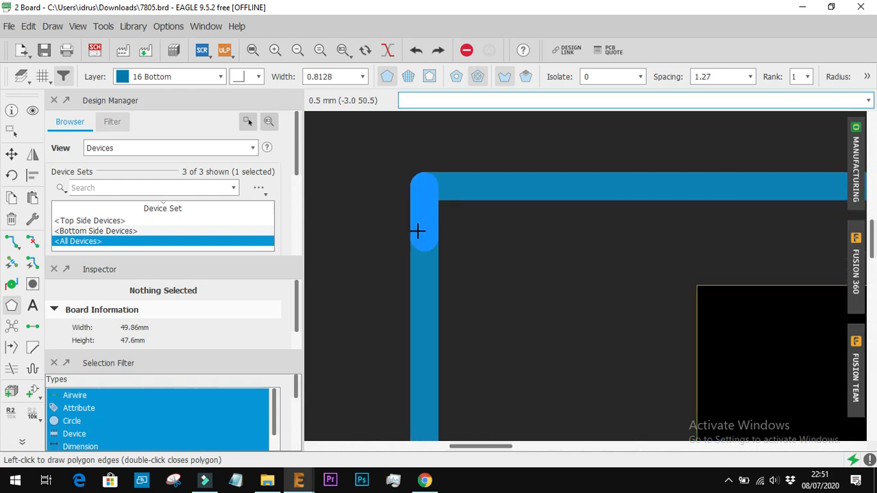
{"action": "left_click", "coordinate": [418, 194]}
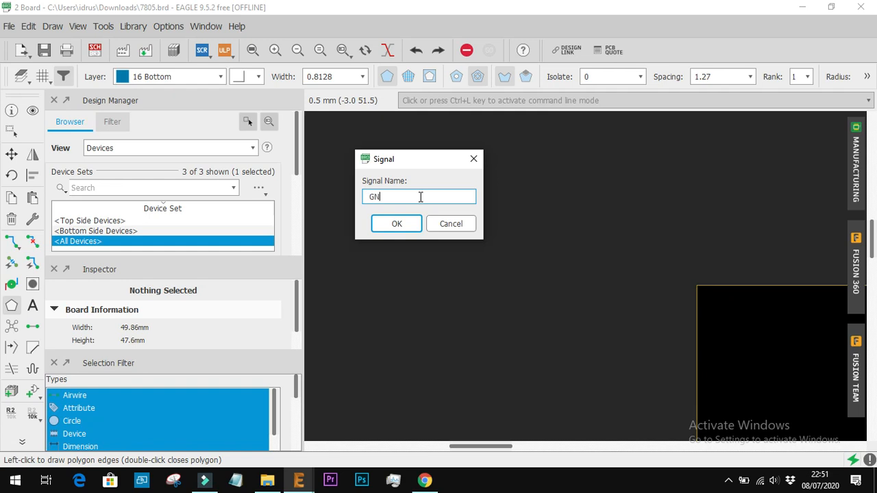
{"action": "key", "text": "Return"}
{"action": "scroll", "coordinate": [638, 285], "scroll_direction": "down", "scroll_amount": 3}
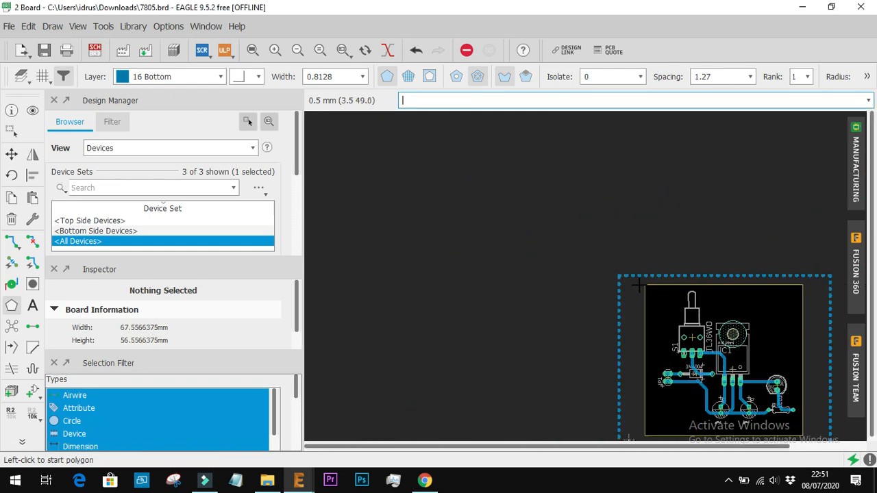
{"action": "scroll", "coordinate": [828, 419], "scroll_direction": "down", "scroll_amount": 2}
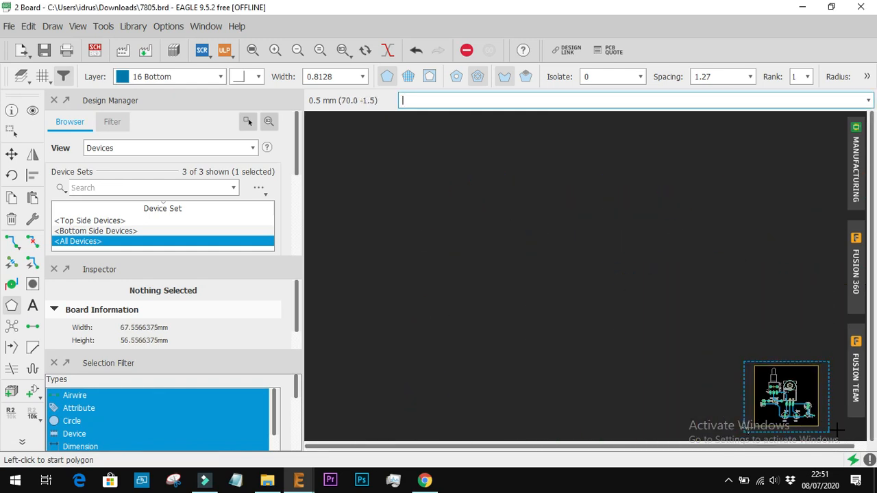
{"action": "scroll", "coordinate": [822, 411], "scroll_direction": "up", "scroll_amount": 5}
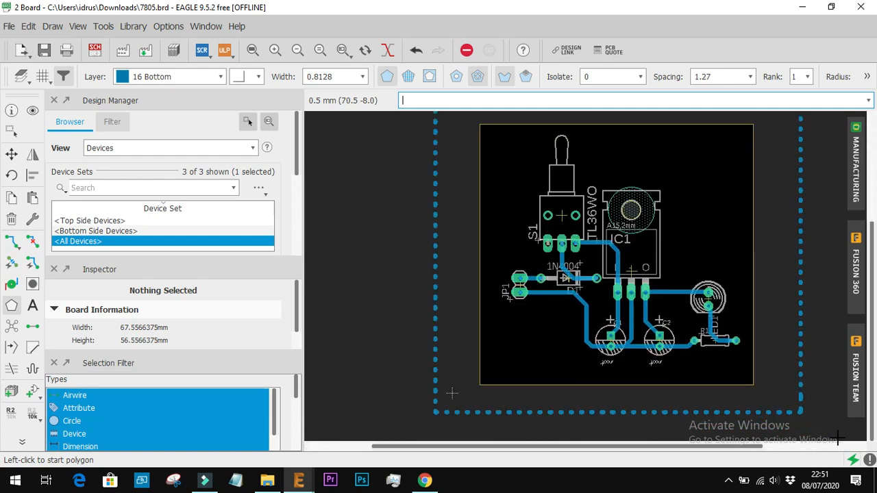
Set the GND polygon's isolate distance to 0.8 and fill it with copper using Ratsnest
{"action": "left_click", "coordinate": [800, 376]}
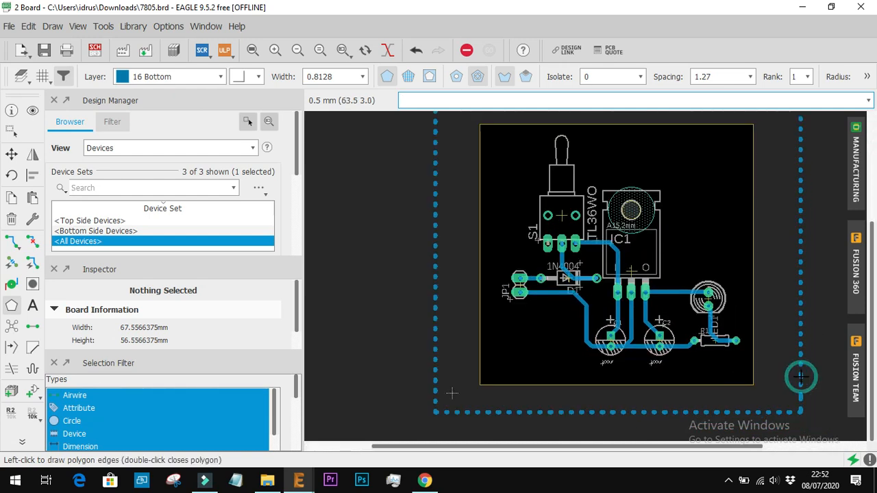
{"action": "double_click", "coordinate": [800, 342]}
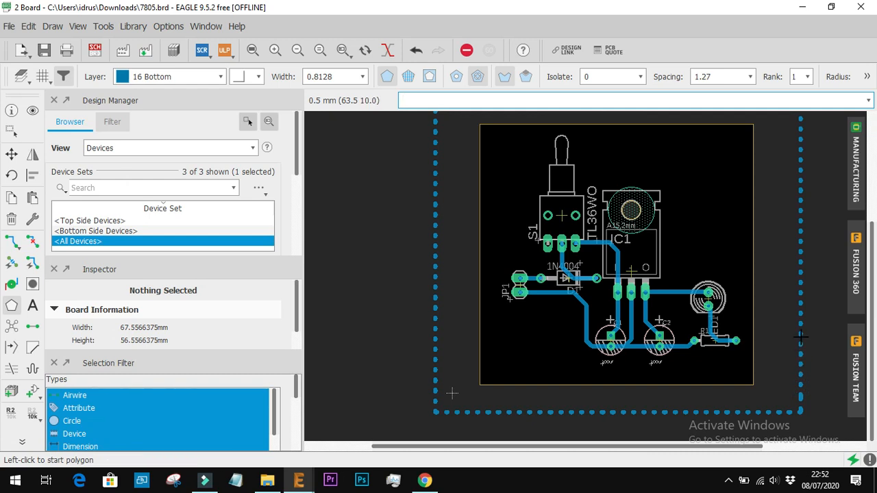
{"action": "right_click", "coordinate": [801, 338]}
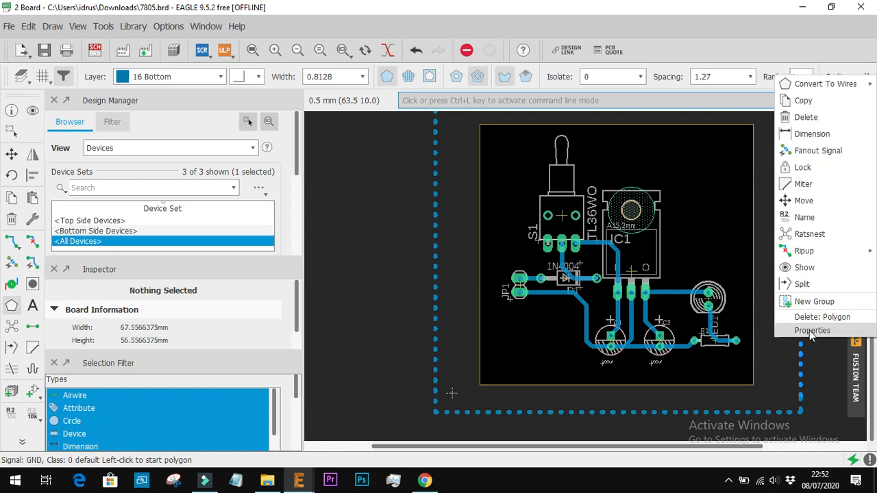
{"action": "left_click", "coordinate": [812, 331]}
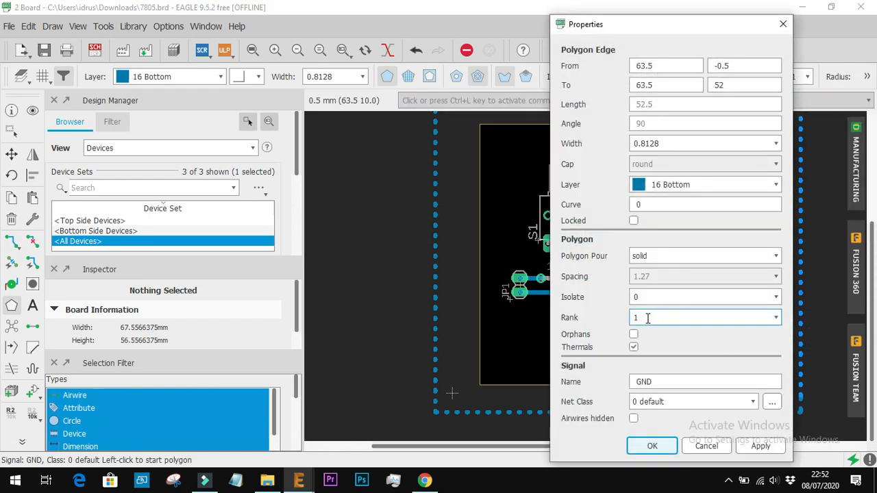
{"action": "left_click", "coordinate": [687, 296]}
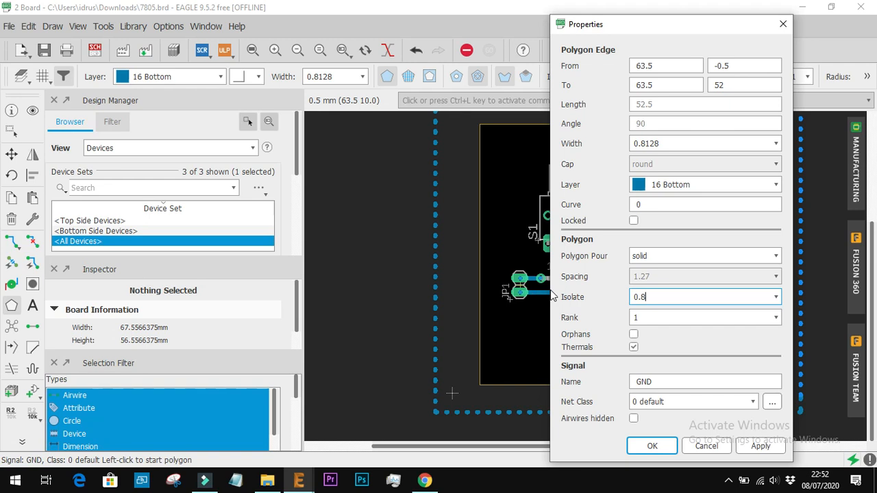
{"action": "key", "text": "Return"}
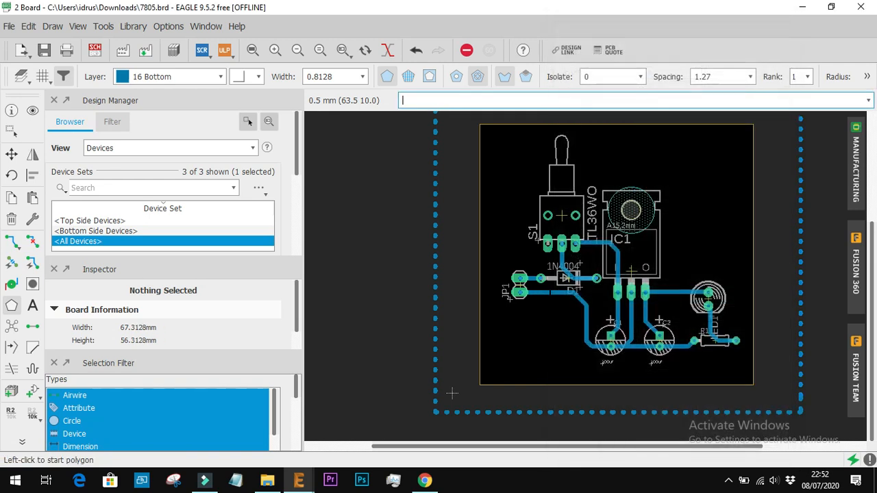
{"action": "right_click", "coordinate": [436, 312]}
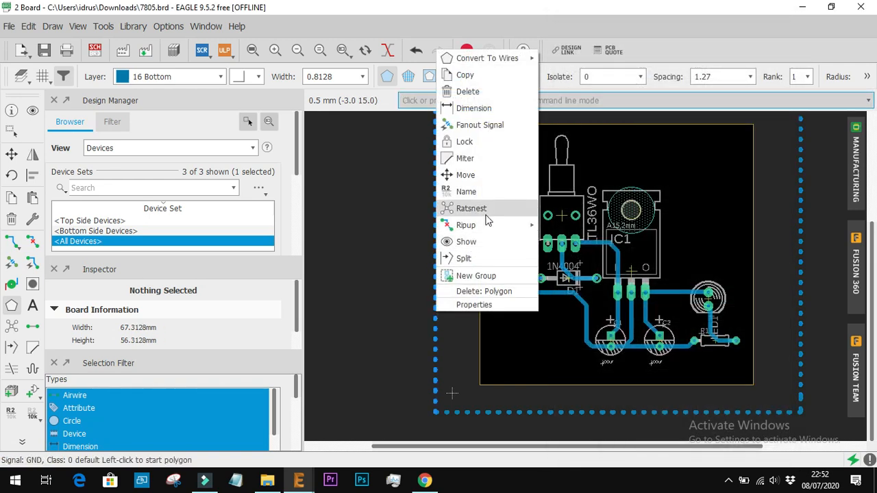
{"action": "left_click", "coordinate": [472, 208]}
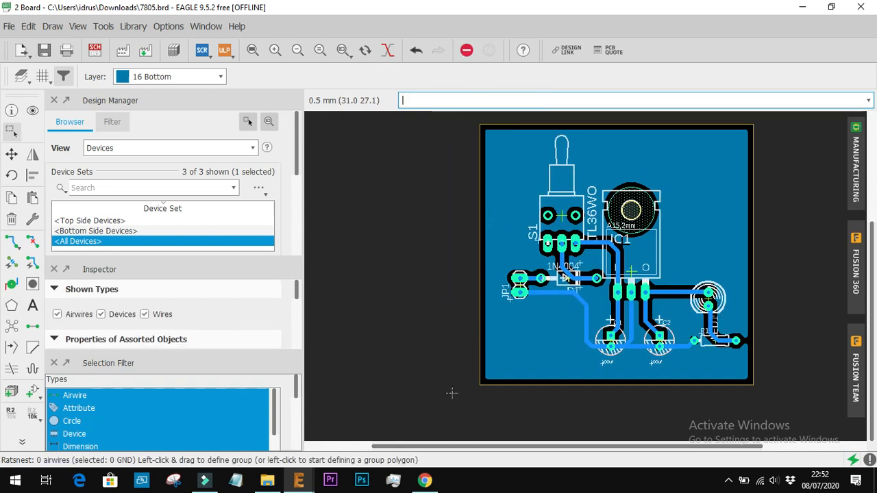
Examine the GND copper pour and its clearance around the pads and traces of S1, D1, JP1 and IC1
{"action": "scroll", "coordinate": [692, 238], "scroll_direction": "up", "scroll_amount": 3}
{"action": "scroll", "coordinate": [692, 240], "scroll_direction": "down", "scroll_amount": 2}
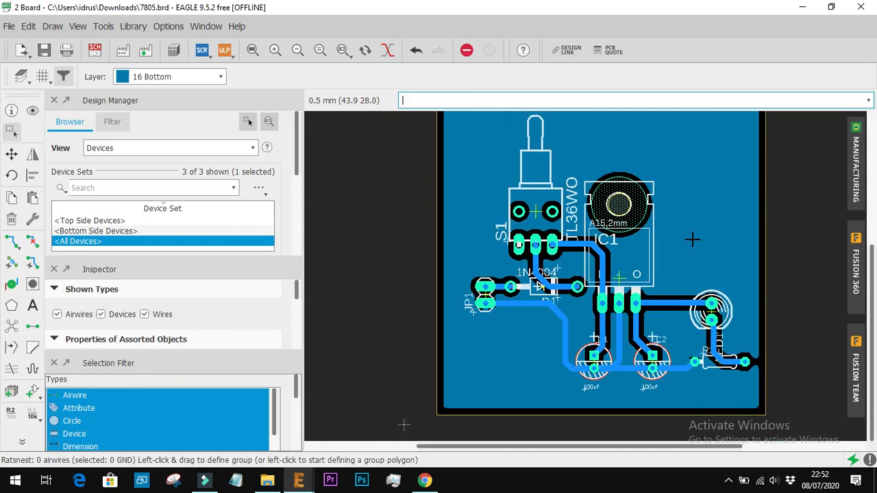
{"action": "left_click", "coordinate": [378, 261]}
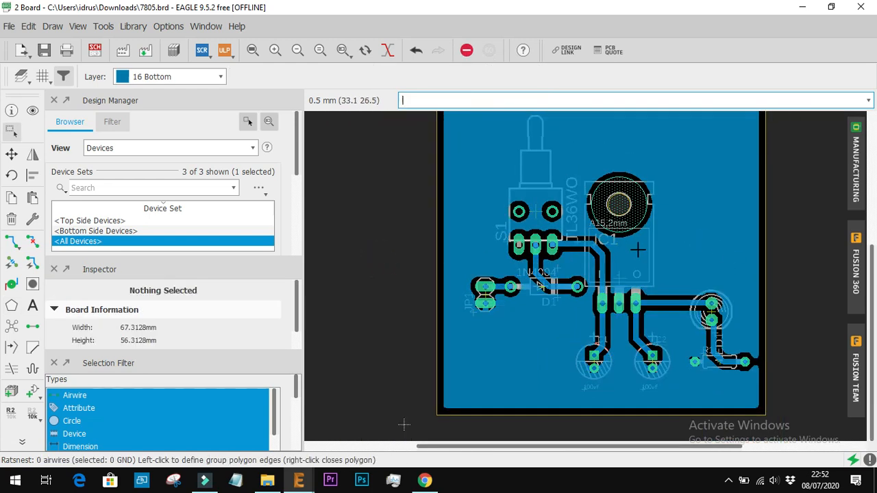
{"action": "scroll", "coordinate": [712, 304], "scroll_direction": "down", "scroll_amount": 2}
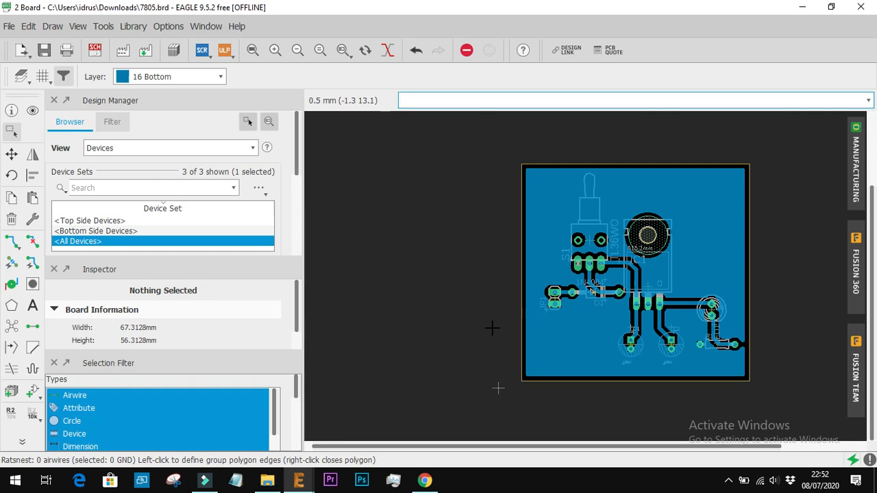
{"action": "scroll", "coordinate": [616, 291], "scroll_direction": "up", "scroll_amount": 4}
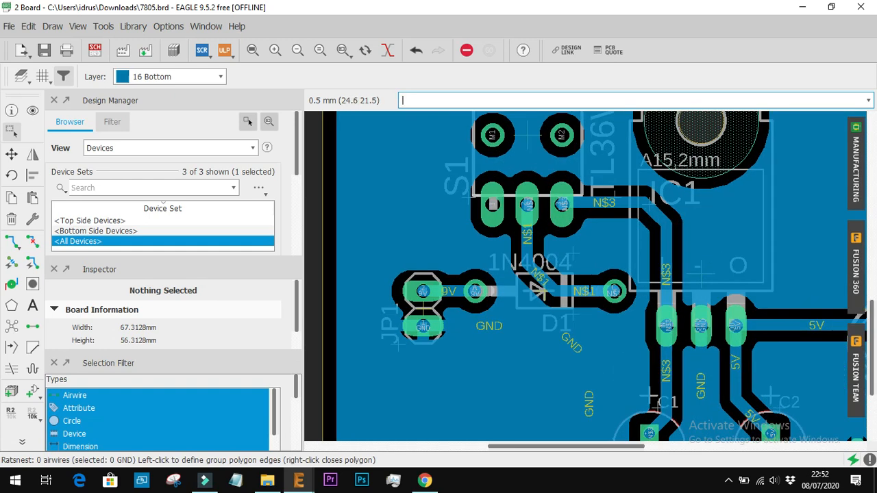
{"action": "scroll", "coordinate": [589, 272], "scroll_direction": "down", "scroll_amount": 3}
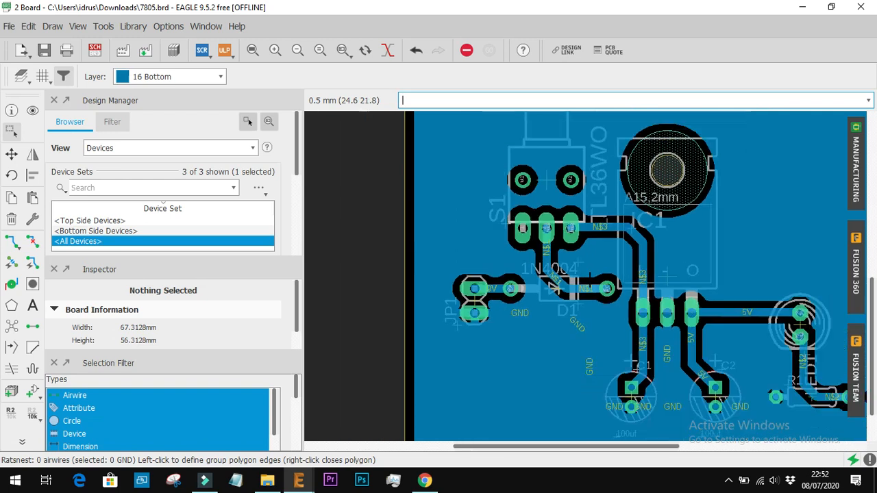
{"action": "left_click", "coordinate": [402, 303]}
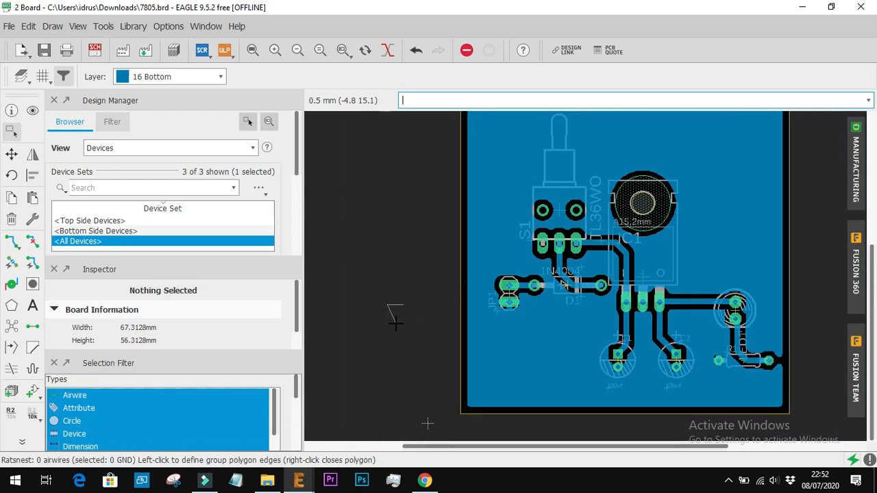
{"action": "left_click", "coordinate": [11, 154]}
{"action": "scroll", "coordinate": [417, 285], "scroll_direction": "down", "scroll_amount": 3}
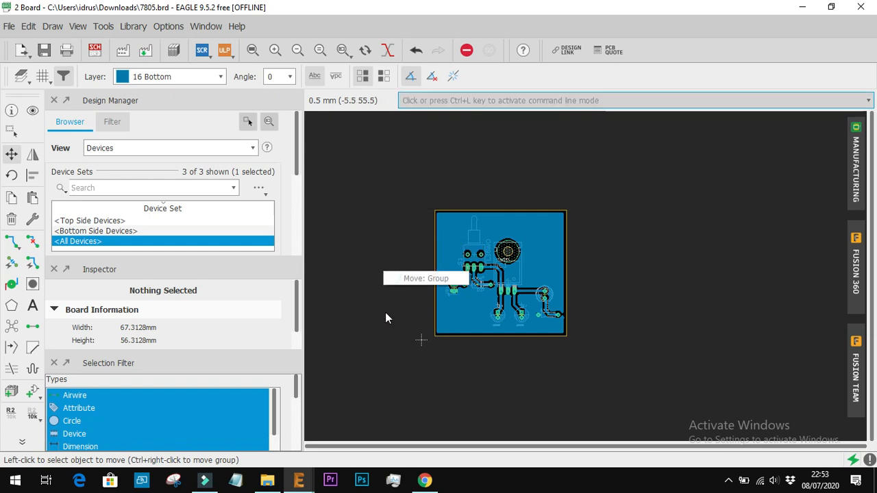
{"action": "left_click", "coordinate": [379, 335]}
{"action": "left_click", "coordinate": [392, 363]}
{"action": "left_click", "coordinate": [416, 364]}
{"action": "left_click", "coordinate": [478, 381]}
{"action": "left_click", "coordinate": [479, 365]}
{"action": "left_click", "coordinate": [427, 361]}
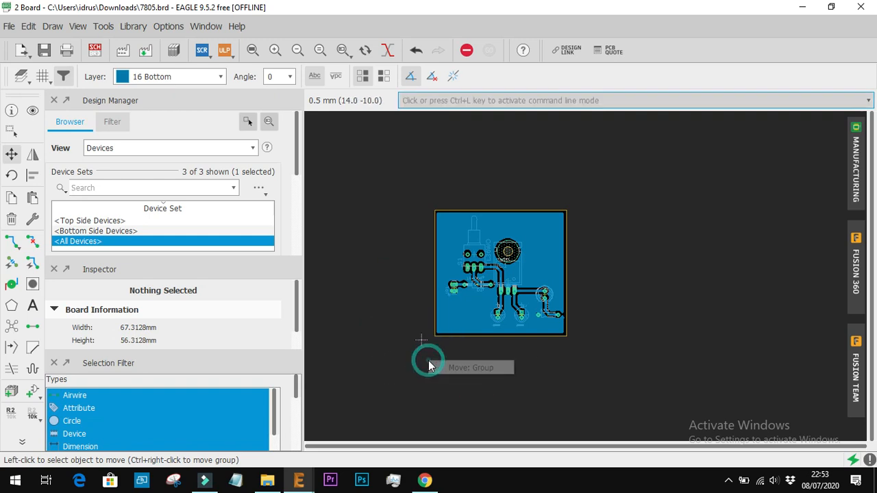
{"action": "left_click", "coordinate": [556, 373]}
{"action": "left_click", "coordinate": [593, 347]}
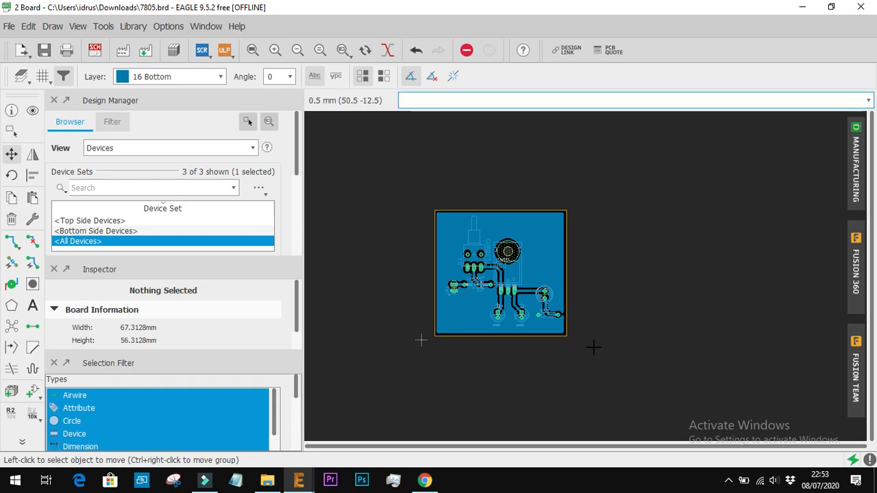
{"action": "left_click", "coordinate": [609, 204]}
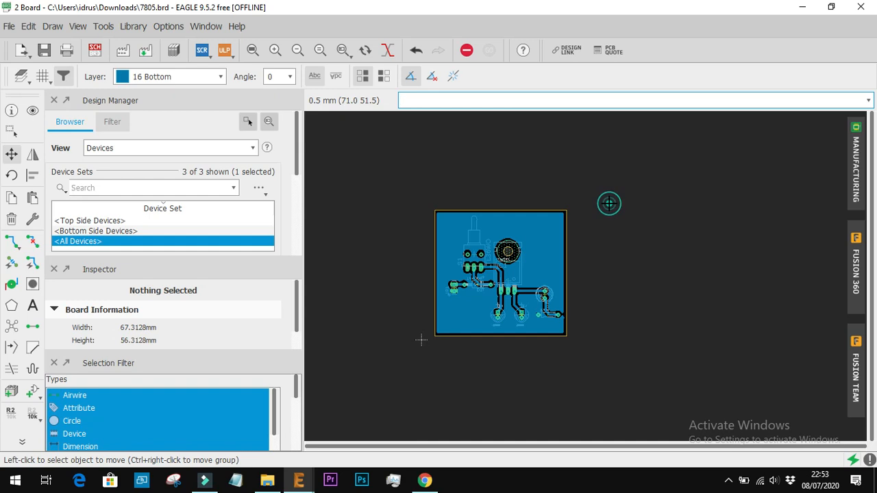
{"action": "left_click", "coordinate": [616, 244]}
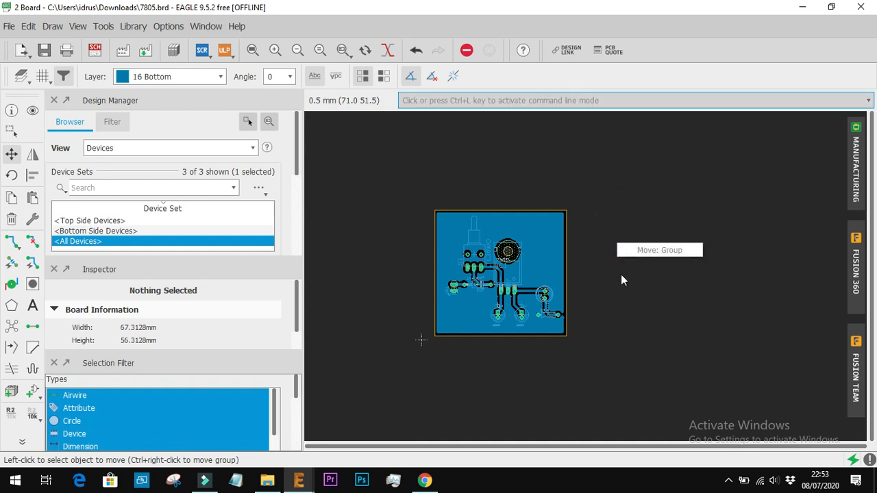
{"action": "left_click", "coordinate": [621, 276]}
{"action": "right_click", "coordinate": [617, 277]}
{"action": "left_click", "coordinate": [607, 278]}
{"action": "right_click", "coordinate": [601, 279]}
{"action": "right_click", "coordinate": [593, 280]}
{"action": "right_click", "coordinate": [584, 281]}
{"action": "left_click", "coordinate": [575, 281]}
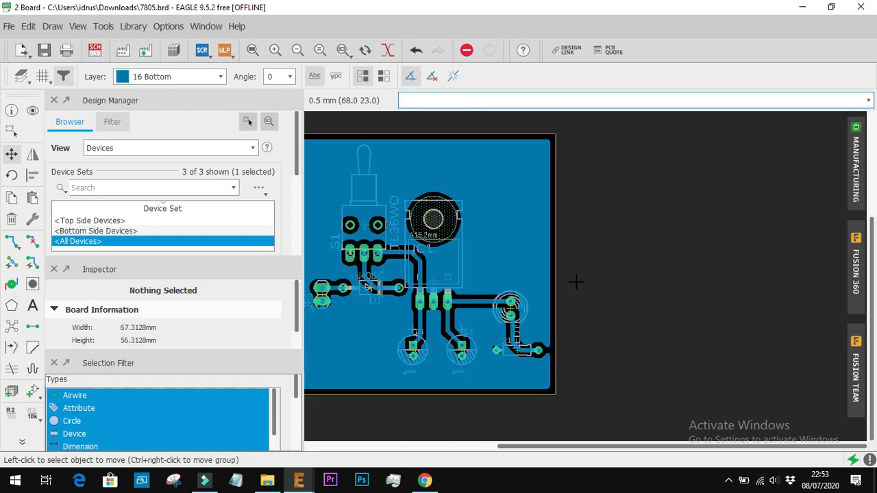
Undo the last property change of the GND polygon
{"action": "key", "text": "ctrl+z"}
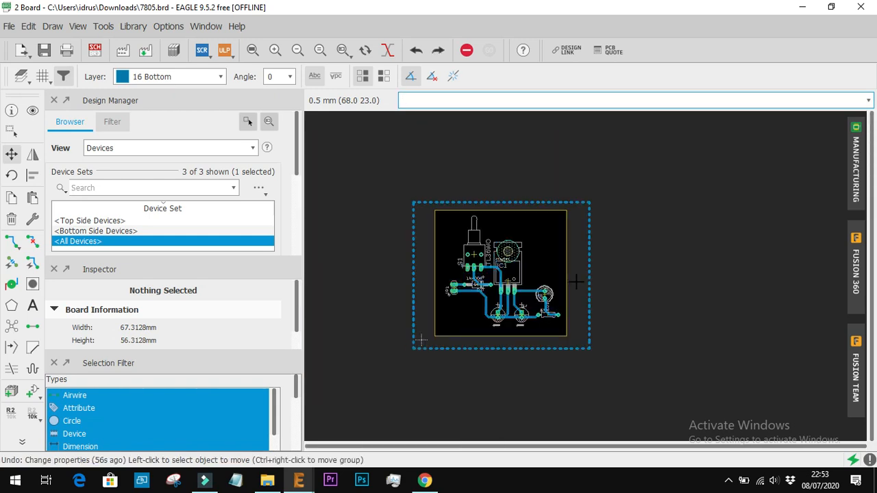
Re-enter the isolate distance in the properties of the GND polygon on layer 16 Bottom
{"action": "scroll", "coordinate": [574, 282], "scroll_direction": "up", "scroll_amount": 2}
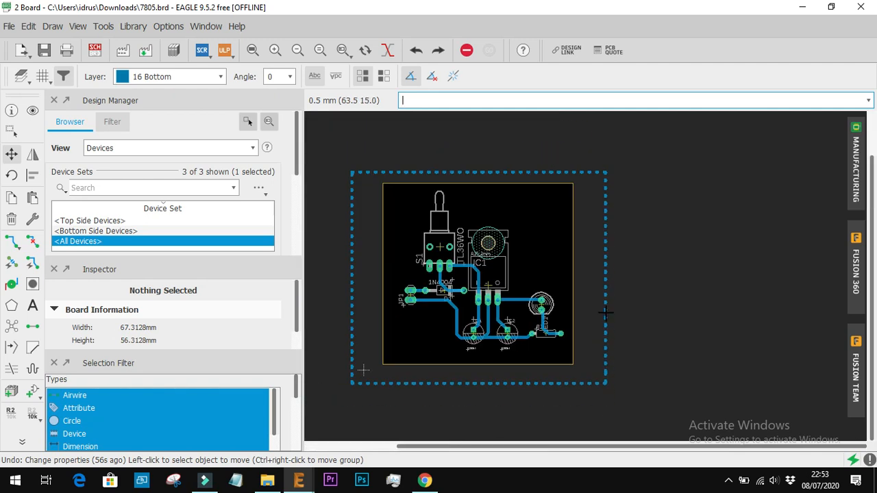
{"action": "right_click", "coordinate": [606, 313]}
{"action": "left_click", "coordinate": [621, 306]}
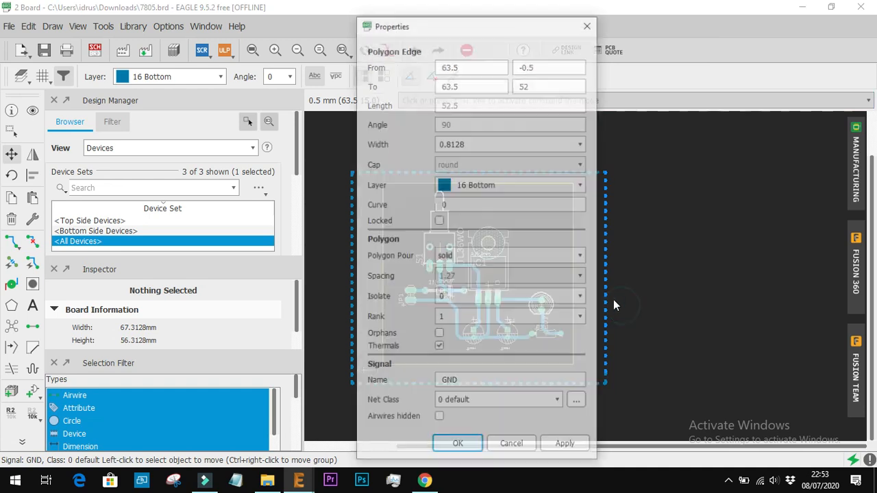
{"action": "left_click", "coordinate": [473, 298]}
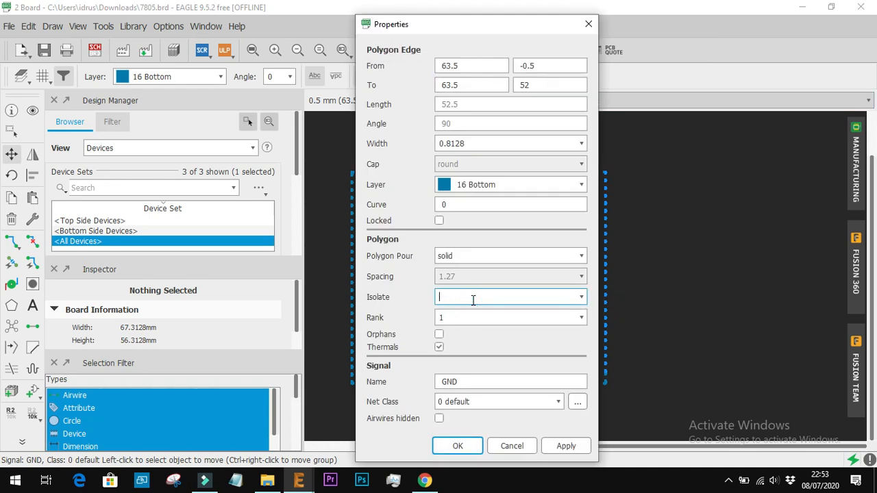
{"action": "key", "text": "Return"}
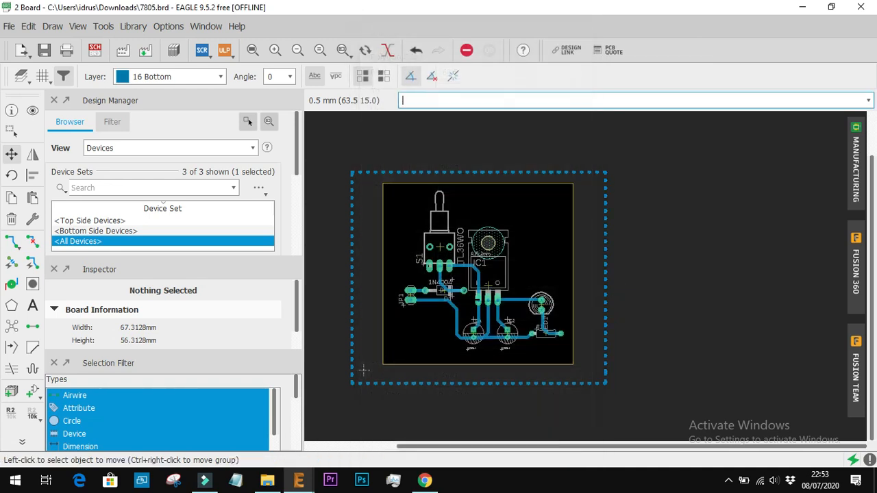
Refill the GND polygon with Ratsnest, check the pour around C1, C2 and IC1, and undo the polygon change
{"action": "right_click", "coordinate": [351, 332]}
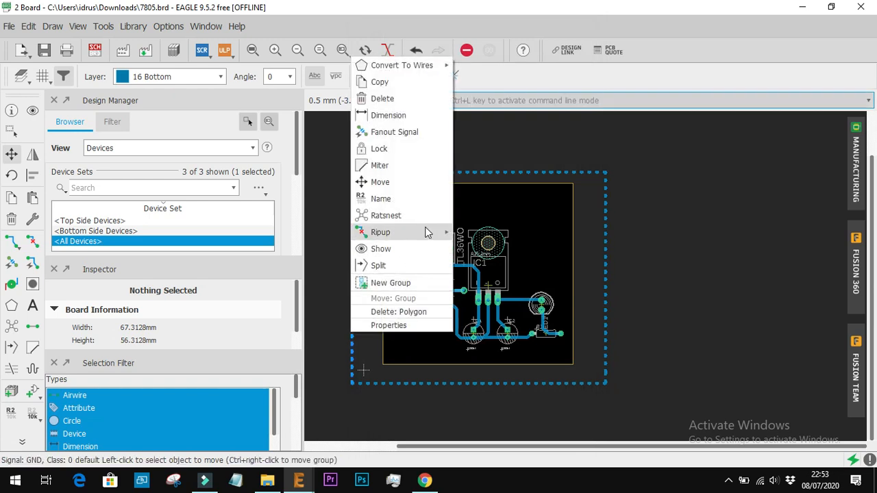
{"action": "mouse_move", "coordinate": [426, 233]}
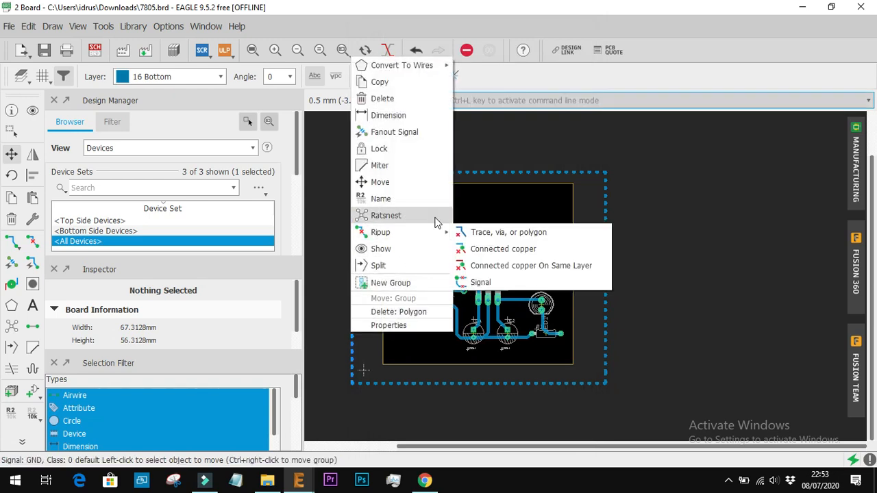
{"action": "left_click", "coordinate": [434, 218]}
{"action": "scroll", "coordinate": [427, 309], "scroll_direction": "up", "scroll_amount": 5}
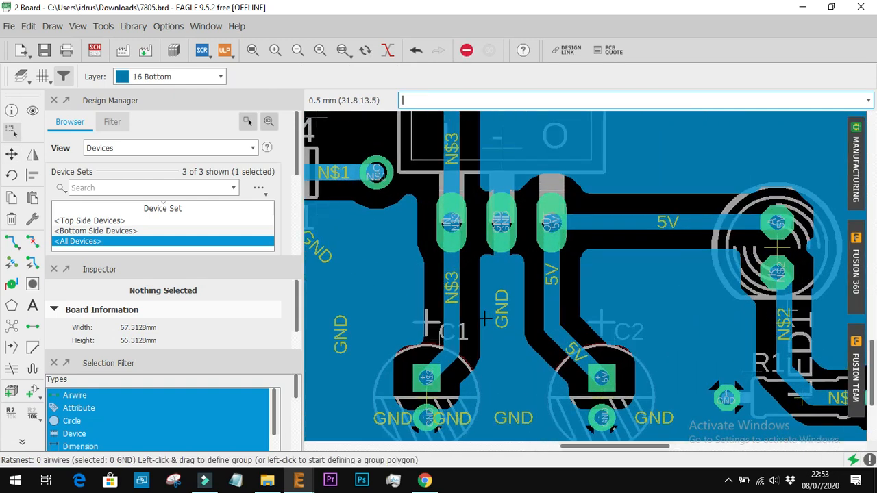
{"action": "scroll", "coordinate": [349, 359], "scroll_direction": "down", "scroll_amount": 6}
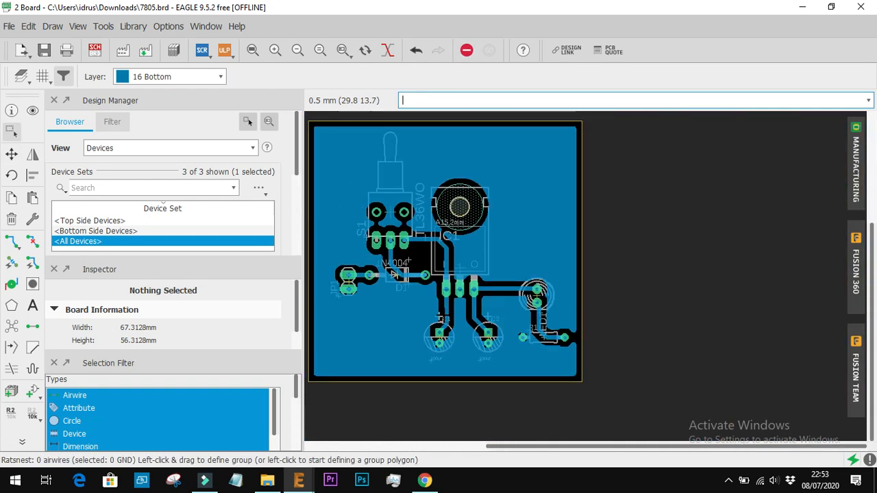
{"action": "key", "text": "ctrl+z"}
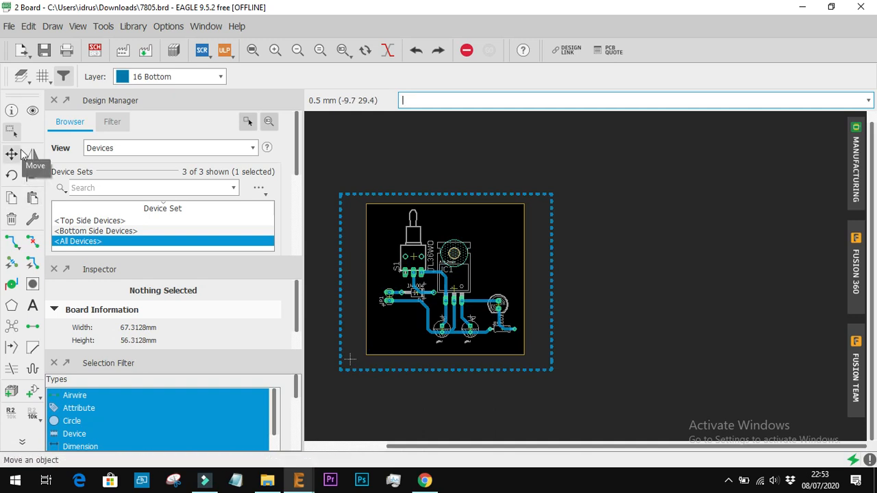
Start the Hole command and set the drill diameter to 10
{"action": "left_click", "coordinate": [29, 281]}
{"action": "scroll", "coordinate": [380, 218], "scroll_direction": "up", "scroll_amount": 3}
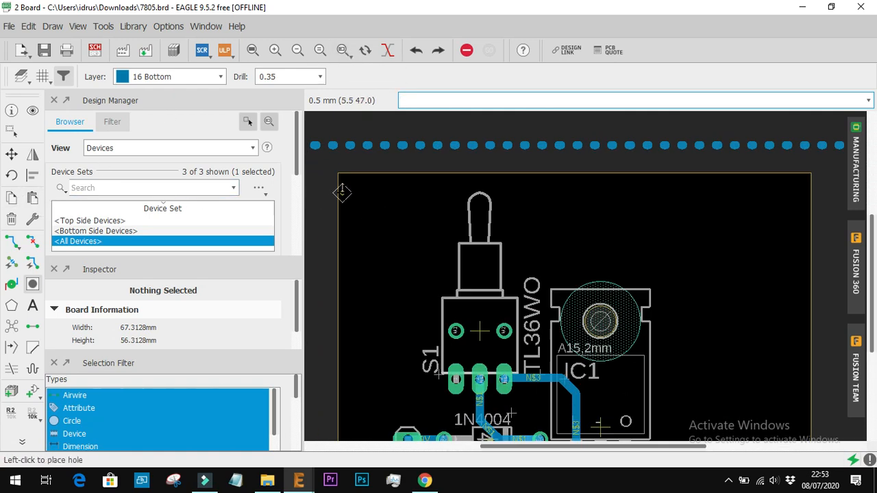
{"action": "left_click", "coordinate": [291, 77]}
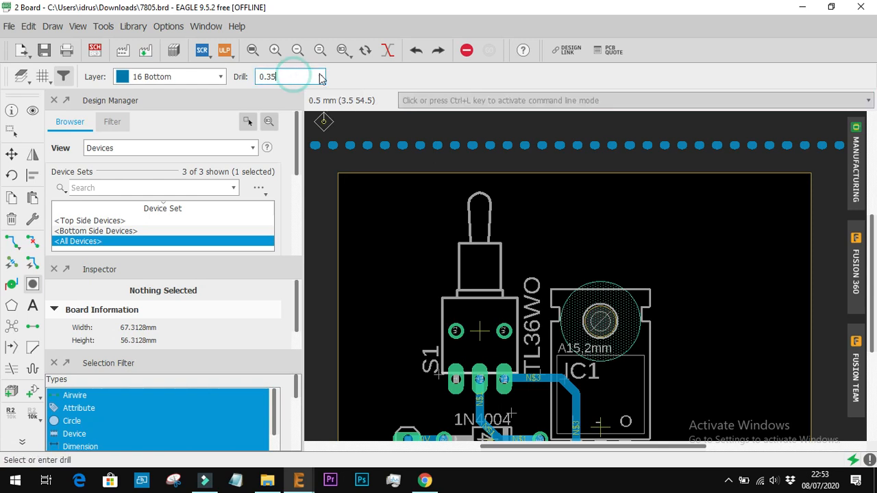
{"action": "left_click", "coordinate": [320, 76]}
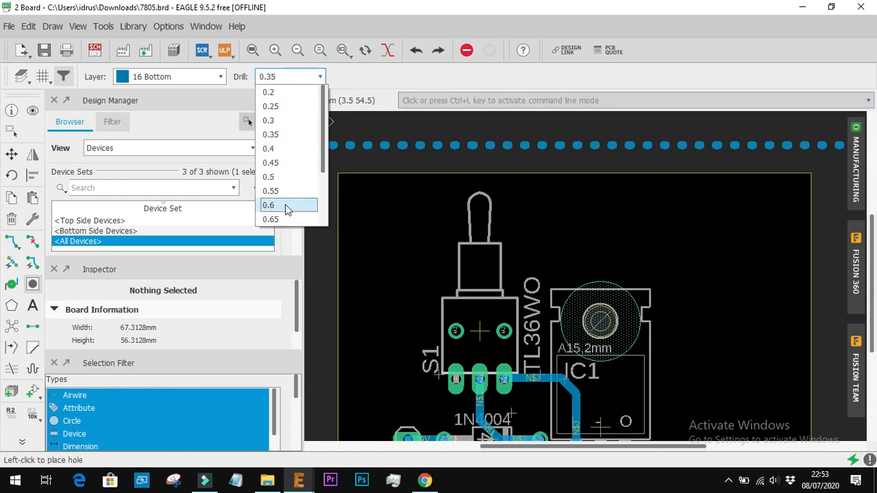
{"action": "left_click", "coordinate": [296, 78]}
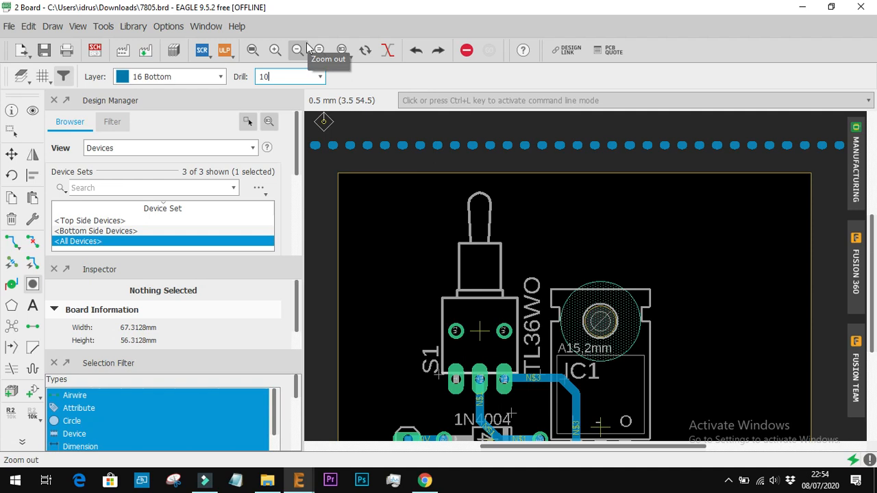
{"action": "key", "text": "Return"}
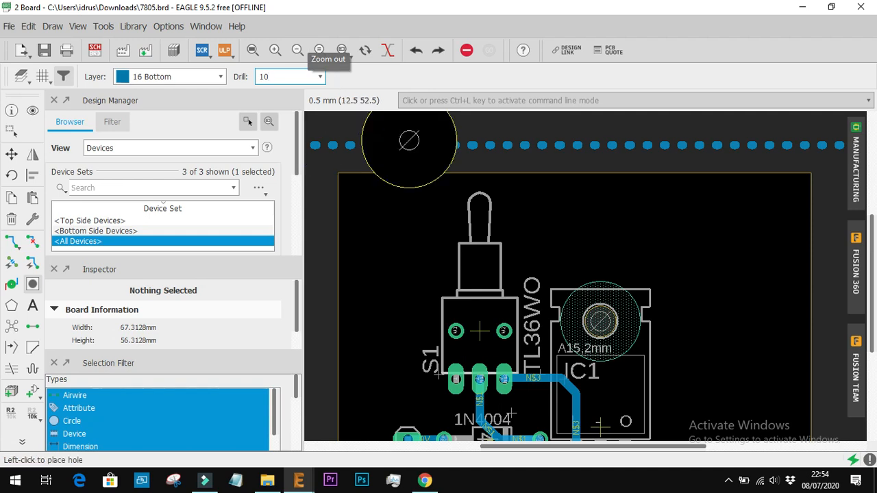
Set the hole drill to 5 and place one hole in each of the board's two upper corners
{"action": "left_click", "coordinate": [285, 77]}
{"action": "key", "text": "BackSpace"}
{"action": "key", "text": "BackSpace"}
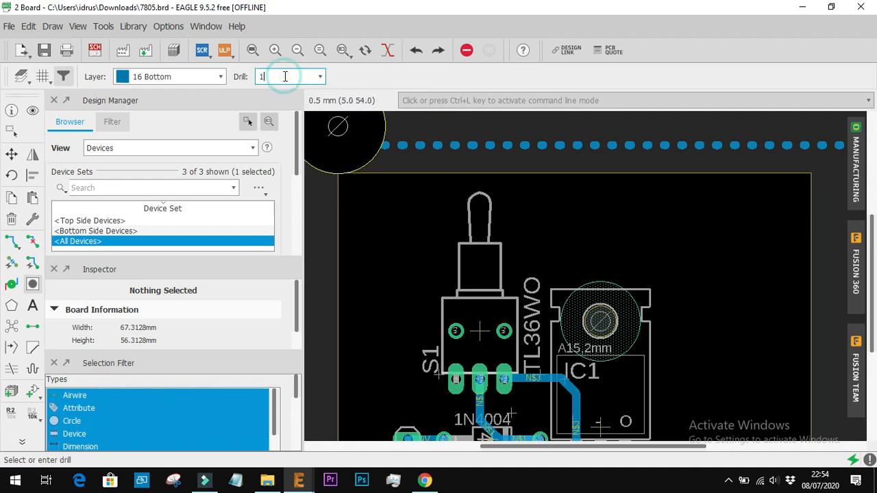
{"action": "type", "text": "5"}
{"action": "key", "text": "Return"}
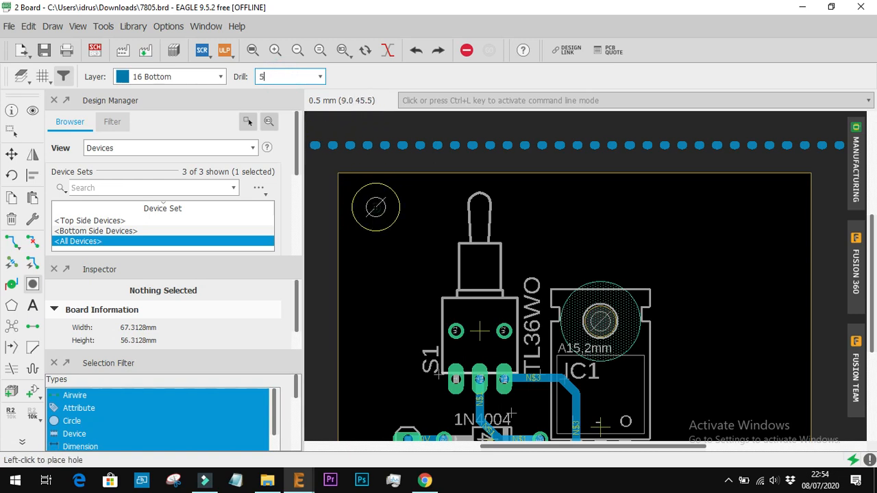
{"action": "left_click", "coordinate": [375, 207]}
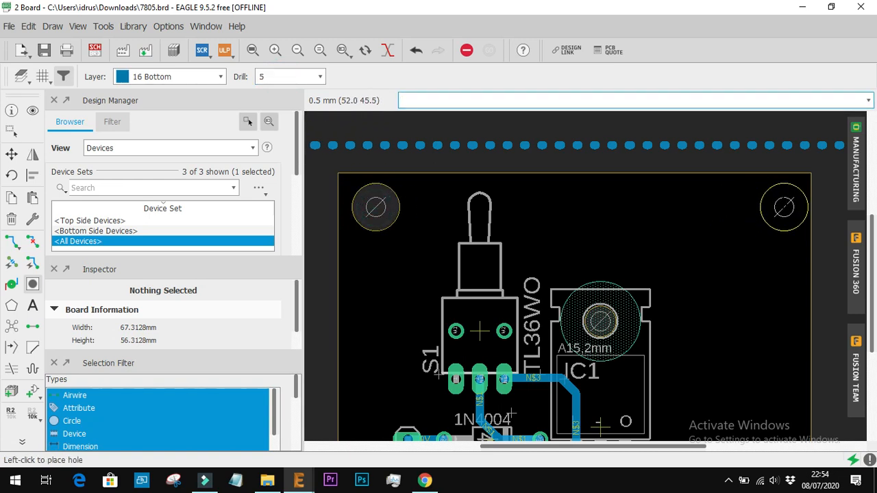
{"action": "left_click", "coordinate": [784, 207]}
Place a 5 mm hole in the board's lower-right corner below R1, undoing a first placement too close to R1's pad
{"action": "scroll", "coordinate": [746, 243], "scroll_direction": "down", "scroll_amount": 3}
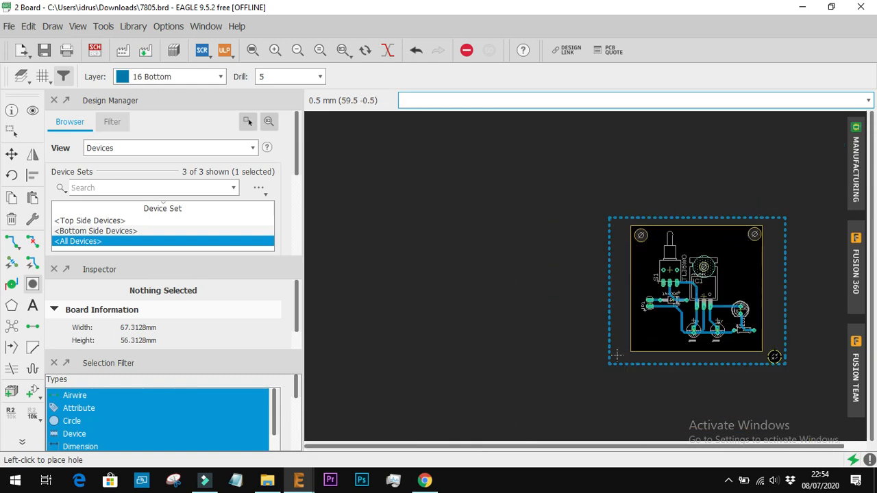
{"action": "scroll", "coordinate": [774, 356], "scroll_direction": "up", "scroll_amount": 3}
{"action": "left_click", "coordinate": [749, 324]}
{"action": "scroll", "coordinate": [780, 322], "scroll_direction": "up", "scroll_amount": 5}
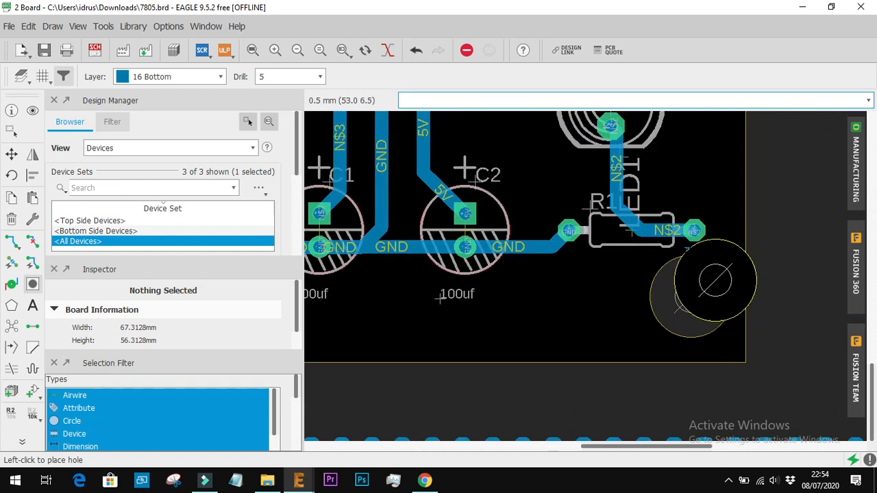
{"action": "key", "text": "ctrl+z"}
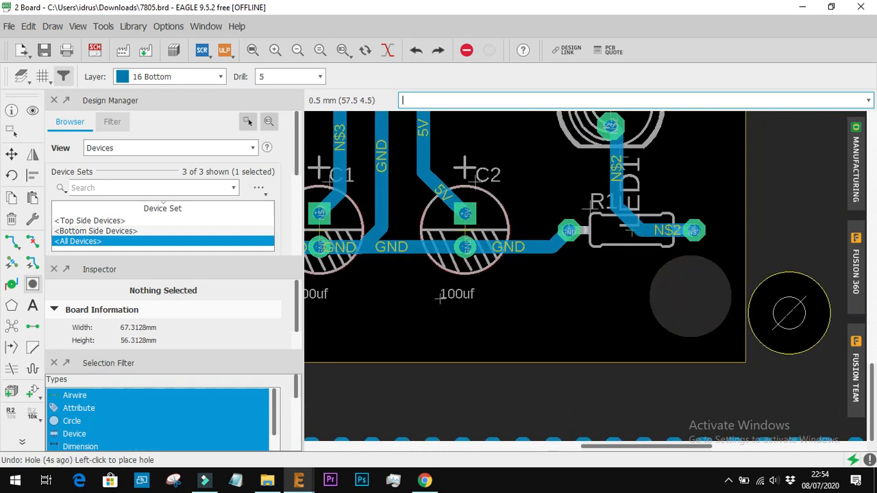
{"action": "left_click", "coordinate": [698, 313]}
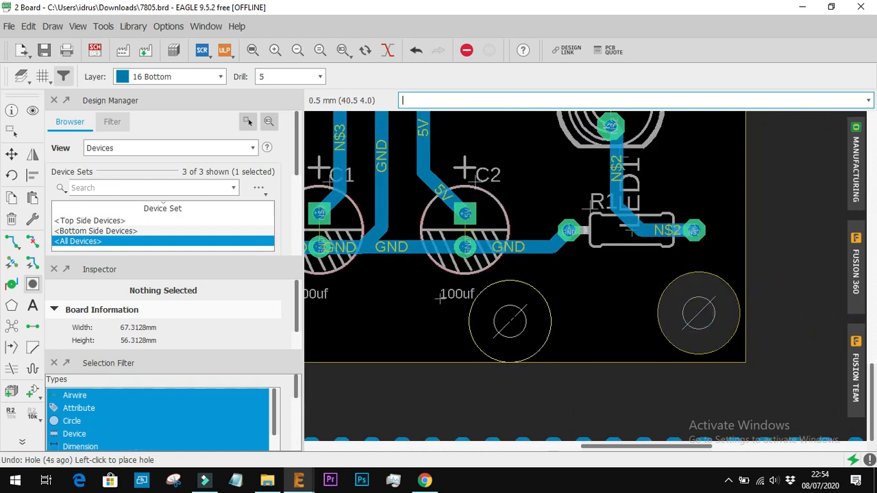
Place a fourth 5 mm hole in the board's lower-left corner, inside the outline
{"action": "scroll", "coordinate": [470, 317], "scroll_direction": "down", "scroll_amount": 2}
{"action": "scroll", "coordinate": [470, 314], "scroll_direction": "down", "scroll_amount": 5}
{"action": "scroll", "coordinate": [379, 312], "scroll_direction": "up", "scroll_amount": 3}
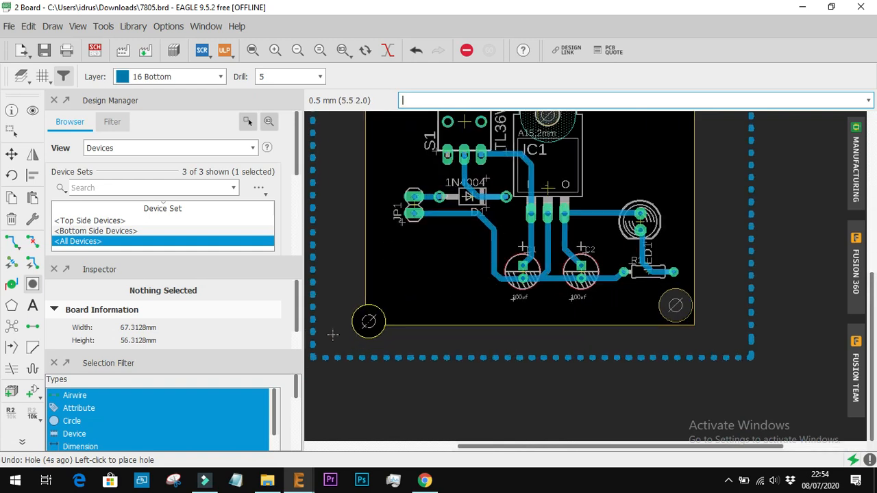
{"action": "left_click", "coordinate": [388, 301]}
{"action": "scroll", "coordinate": [461, 295], "scroll_direction": "down", "scroll_amount": 1}
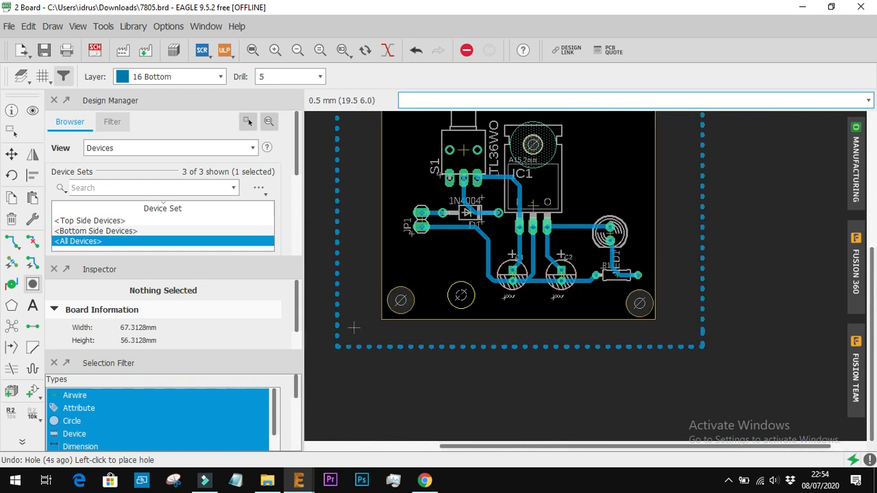
{"action": "scroll", "coordinate": [461, 295], "scroll_direction": "down", "scroll_amount": 2}
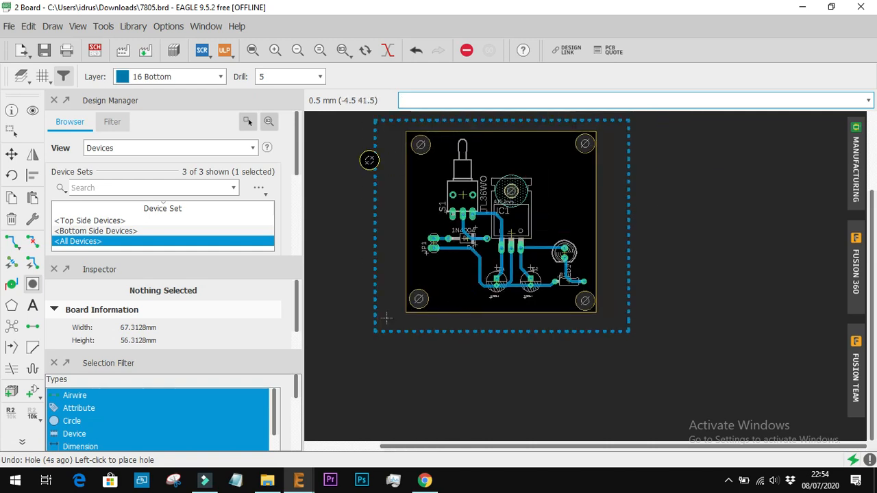
Create a text reading "buatan" followed by the maker's name, and try its position above IC1 on layer 16 Bottom
{"action": "left_click", "coordinate": [33, 307]}
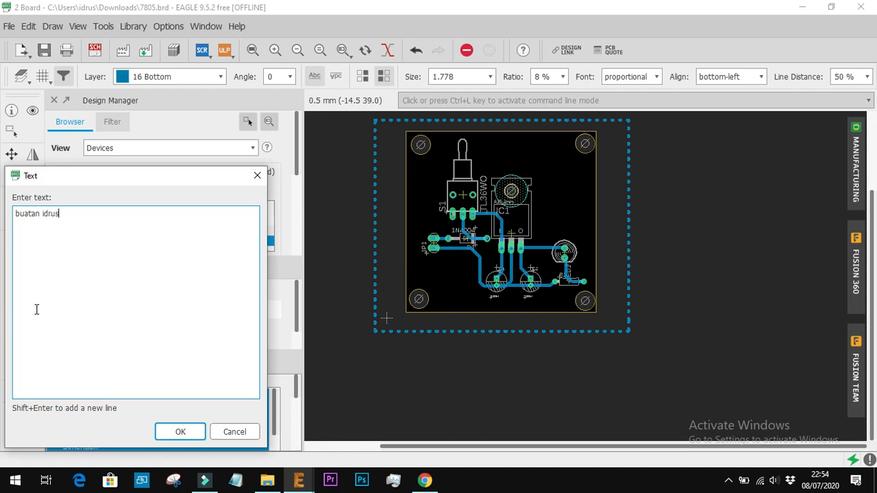
{"action": "key", "text": "Return"}
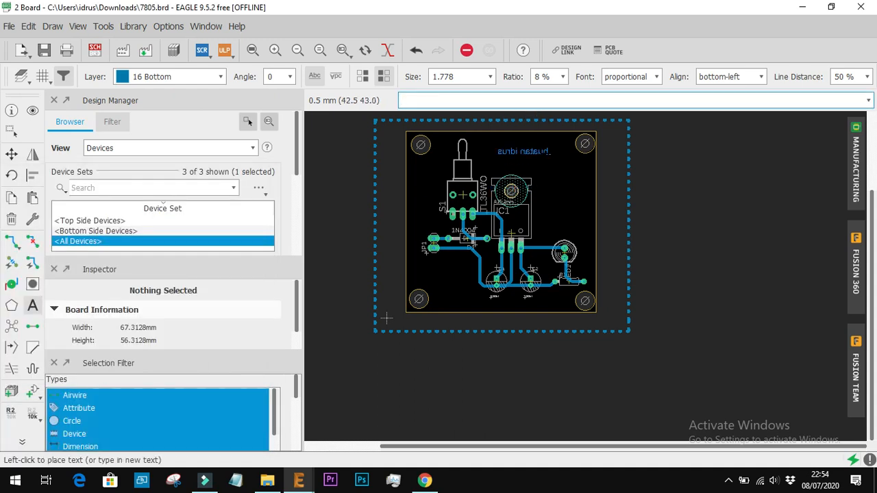
{"action": "scroll", "coordinate": [548, 154], "scroll_direction": "up", "scroll_amount": 5}
{"action": "scroll", "coordinate": [614, 177], "scroll_direction": "down", "scroll_amount": 3}
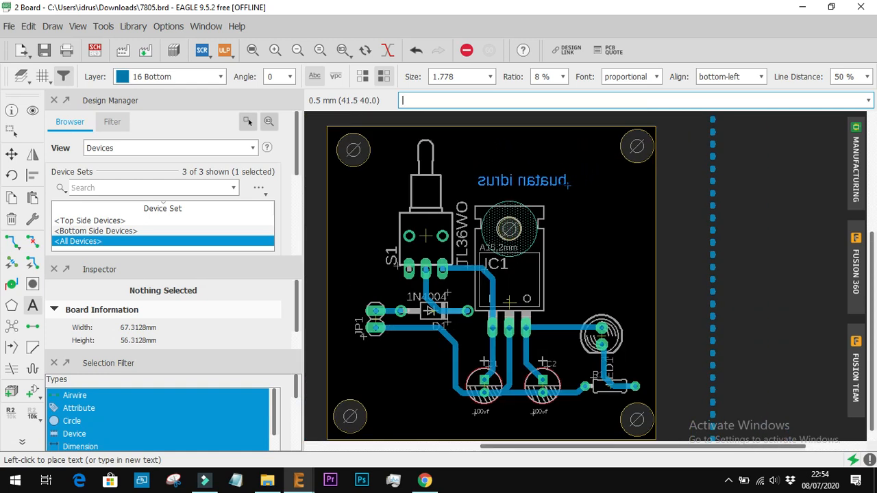
Try the label text on layer 1 Top and on layer 25 tNames, previewing it above IC1
{"action": "left_click", "coordinate": [219, 77]}
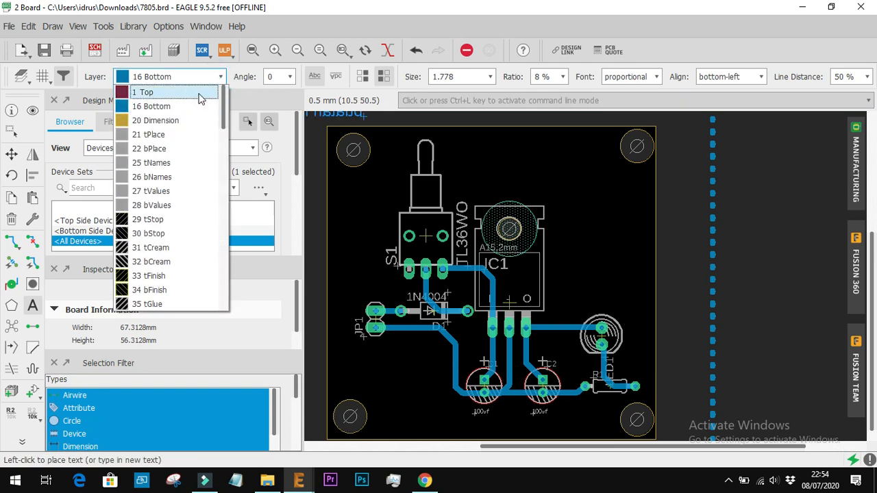
{"action": "left_click", "coordinate": [198, 93]}
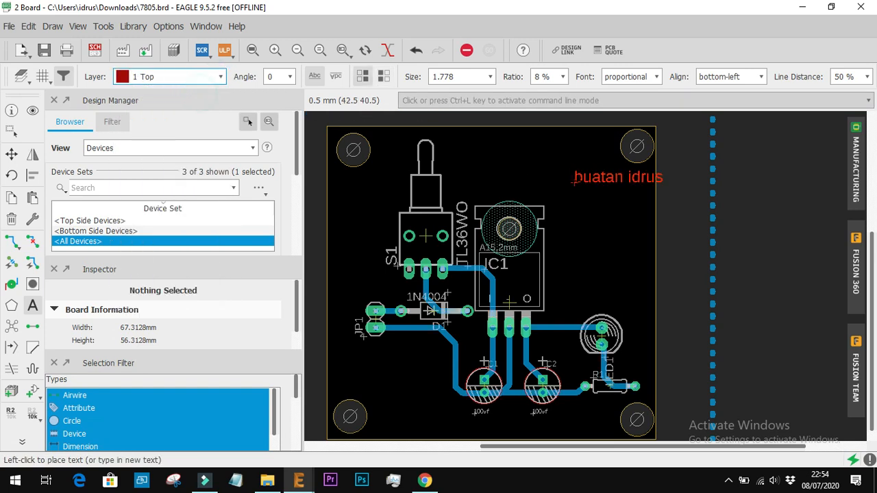
{"action": "left_click", "coordinate": [220, 77]}
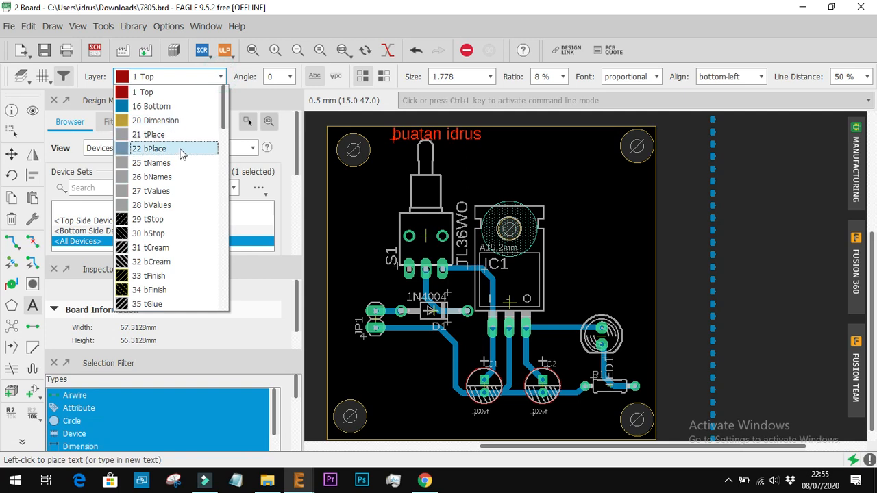
{"action": "left_click", "coordinate": [175, 164]}
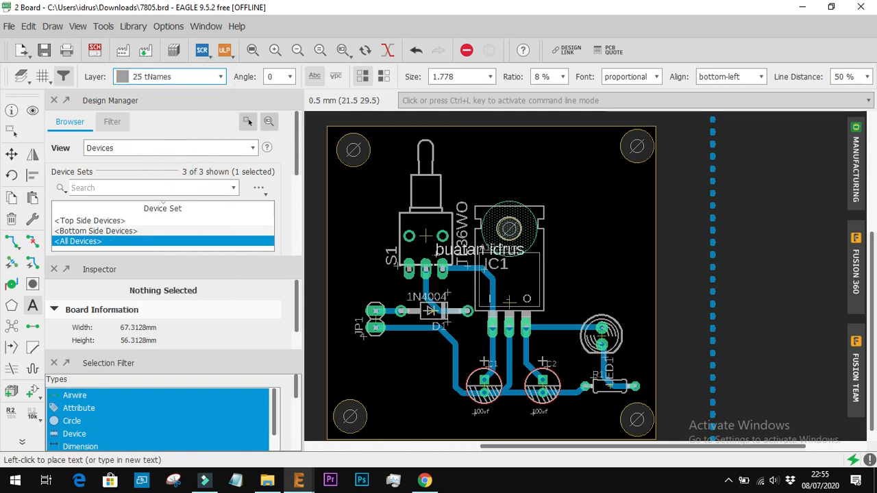
{"action": "scroll", "coordinate": [446, 236], "scroll_direction": "up", "scroll_amount": 5}
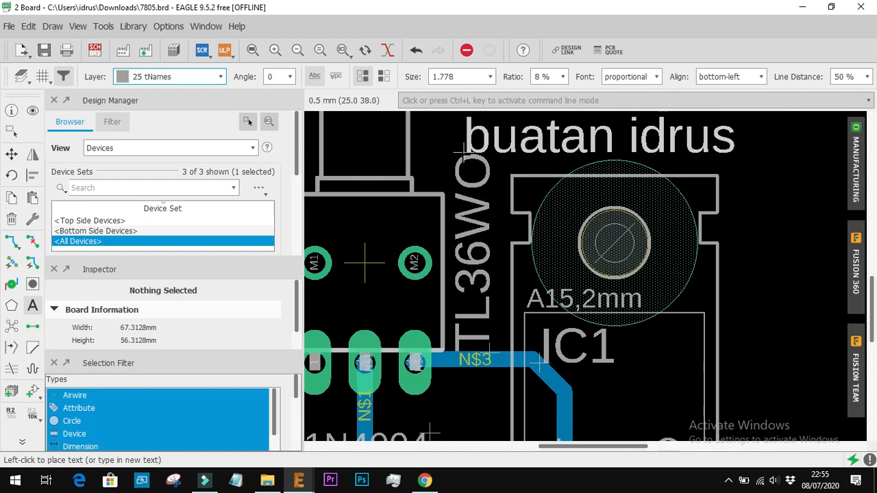
{"action": "scroll", "coordinate": [453, 159], "scroll_direction": "down", "scroll_amount": 5}
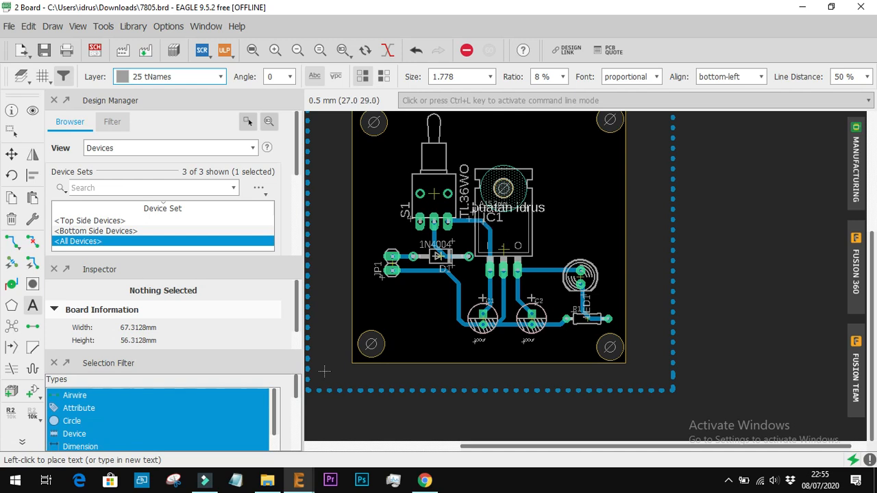
Place the label text beside IC1 on layer 16 Bottom with size 2.54 and angle 270, and end the text command
{"action": "left_click", "coordinate": [219, 76]}
{"action": "left_click", "coordinate": [184, 106]}
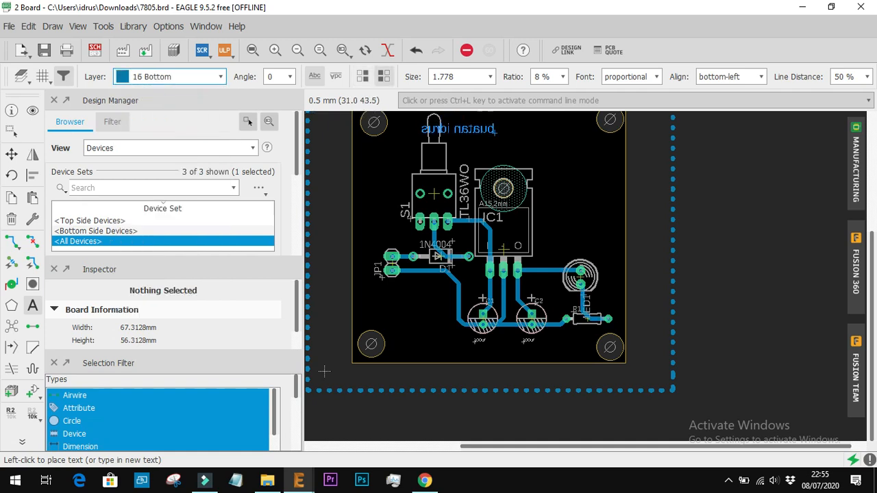
{"action": "left_click", "coordinate": [489, 76]}
{"action": "scroll", "coordinate": [483, 154], "scroll_direction": "down", "scroll_amount": 2}
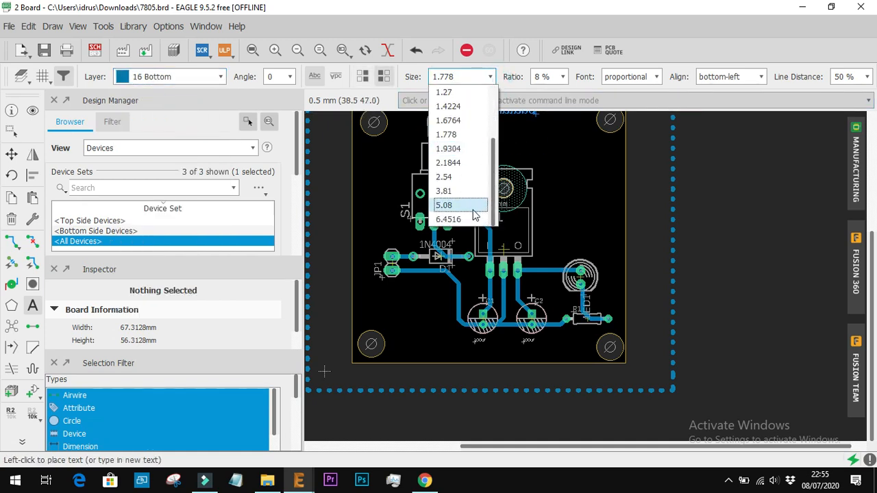
{"action": "left_click", "coordinate": [473, 178]}
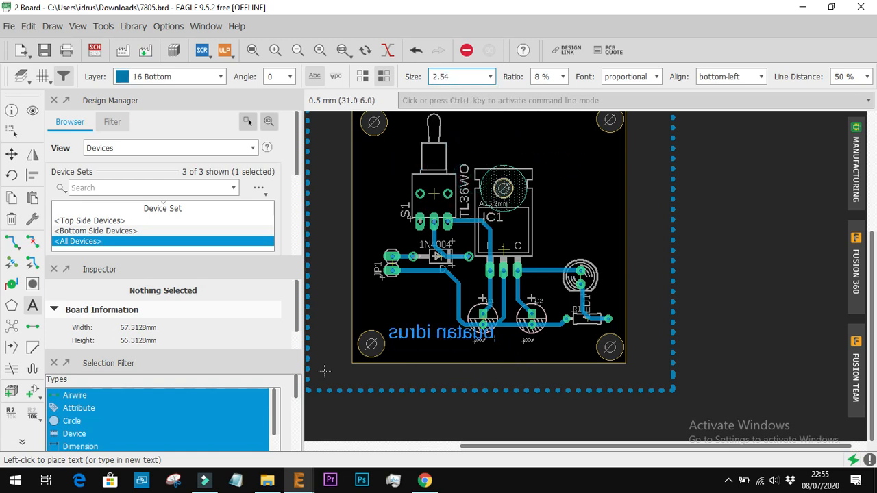
{"action": "right_click", "coordinate": [616, 204]}
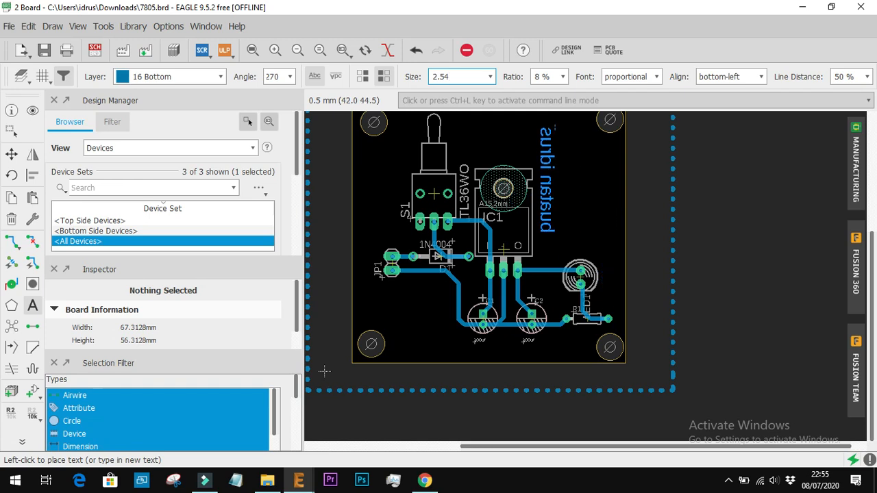
{"action": "left_click", "coordinate": [564, 130]}
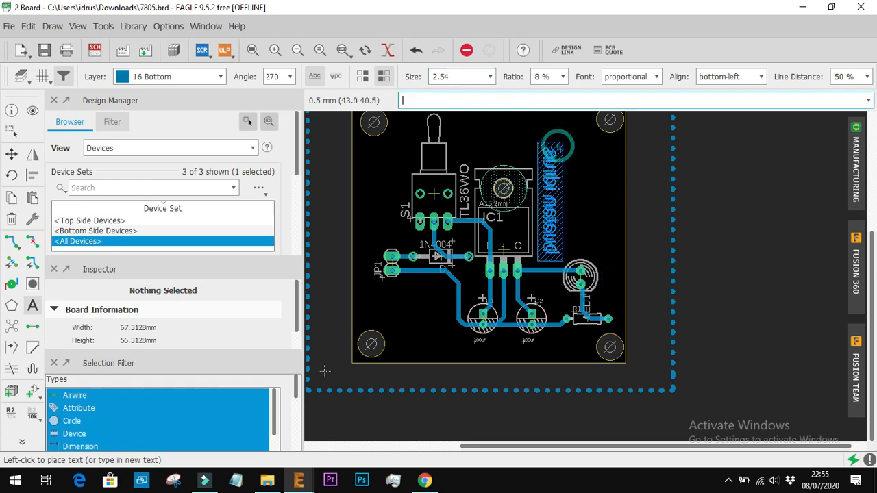
{"action": "scroll", "coordinate": [620, 230], "scroll_direction": "down", "scroll_amount": 2}
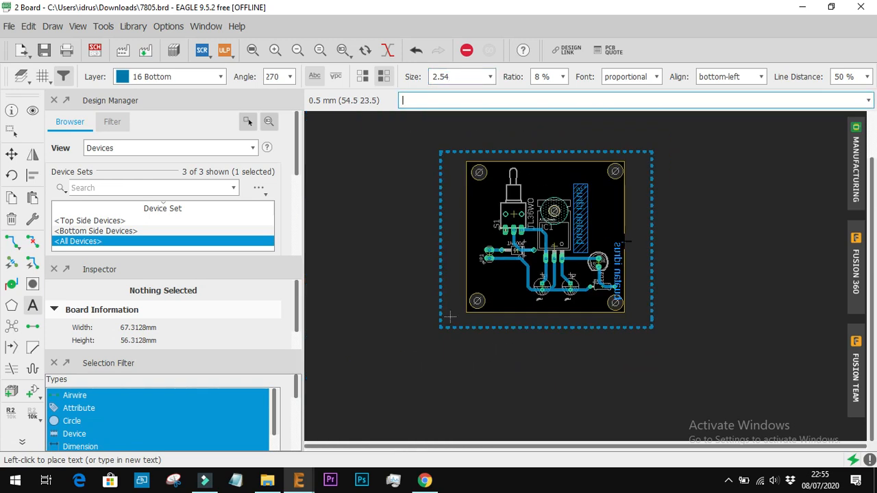
{"action": "right_click", "coordinate": [650, 256]}
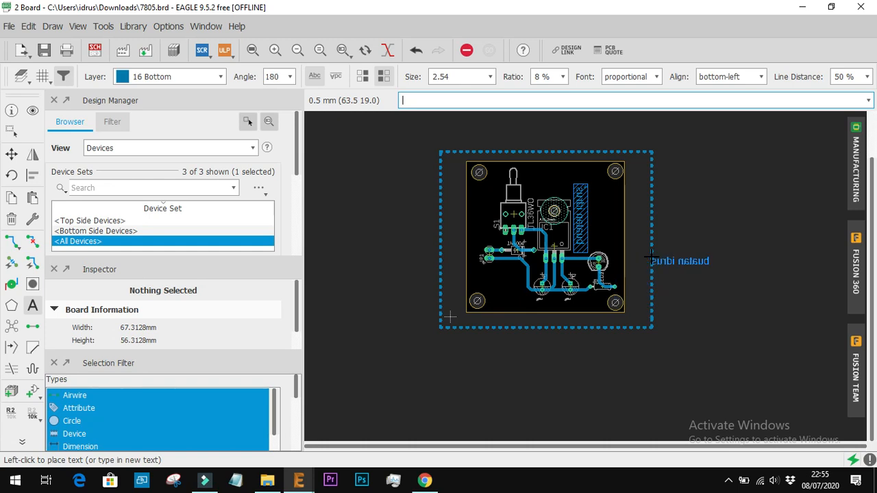
{"action": "left_click", "coordinate": [11, 155]}
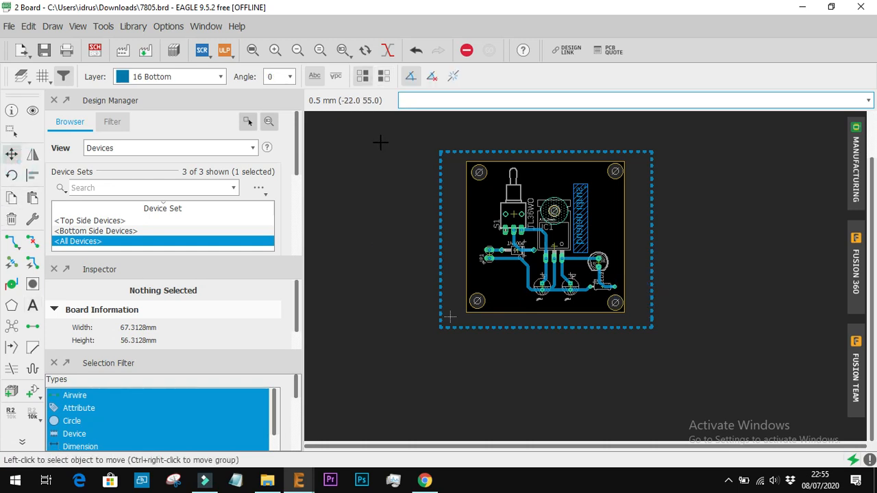
Run Ratsnest from the GND polygon outline to fill the board with the bottom copper pour
{"action": "right_click", "coordinate": [442, 200]}
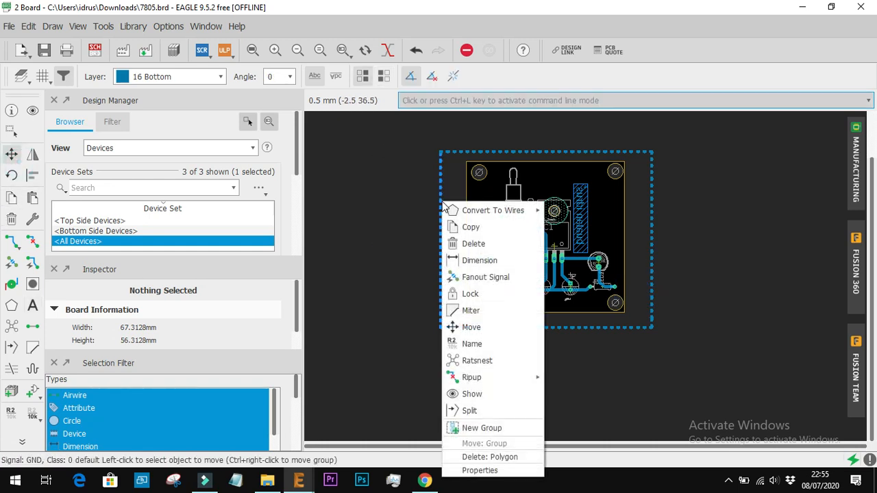
{"action": "left_click", "coordinate": [500, 364]}
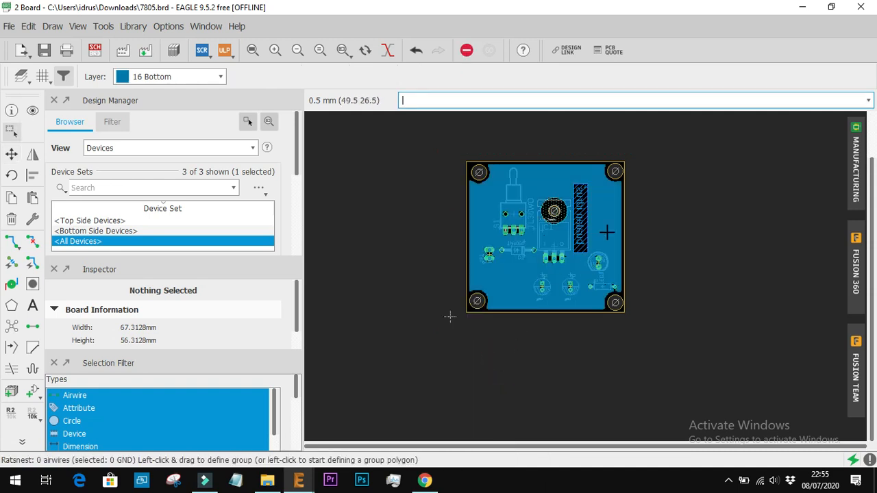
{"action": "scroll", "coordinate": [605, 231], "scroll_direction": "up", "scroll_amount": 2}
{"action": "scroll", "coordinate": [637, 261], "scroll_direction": "down", "scroll_amount": 1}
Undo the label text and hole placements, and redo them
{"action": "key", "text": "ctrl+z"}
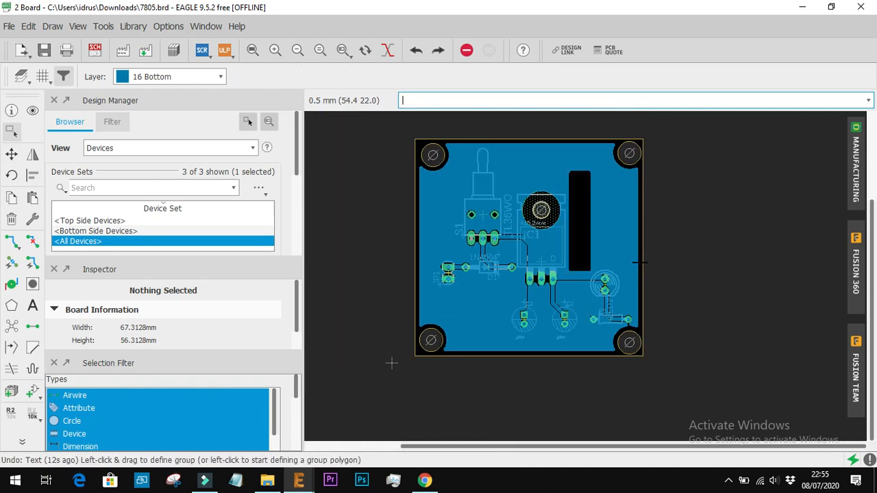
{"action": "key", "text": "ctrl+z"}
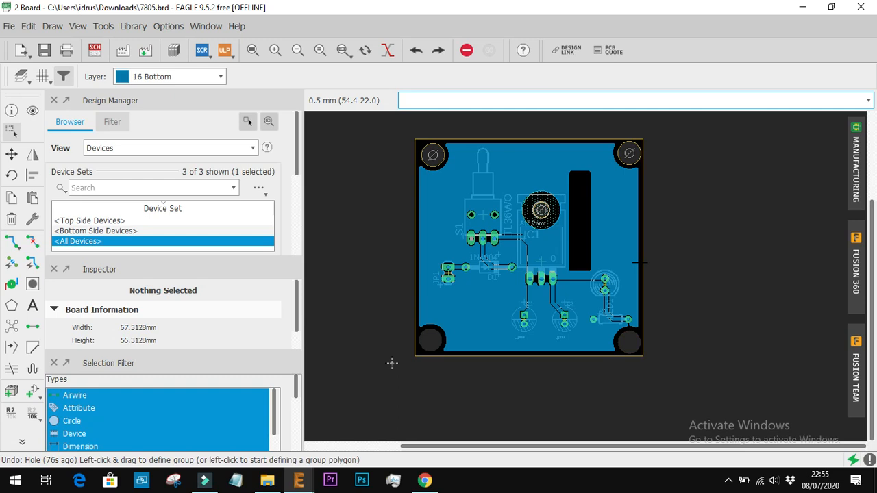
{"action": "key", "text": "ctrl+y"}
{"action": "key", "text": "ctrl+y"}
{"action": "key", "text": "ctrl+y"}
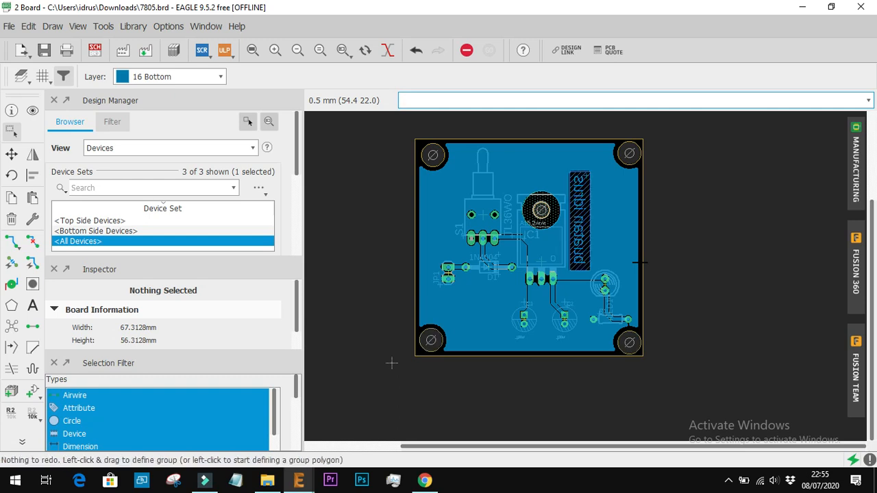
Set the GND polygon's Isolate value to 1 in its properties and apply it
{"action": "right_click", "coordinate": [681, 256]}
{"action": "left_click", "coordinate": [718, 256]}
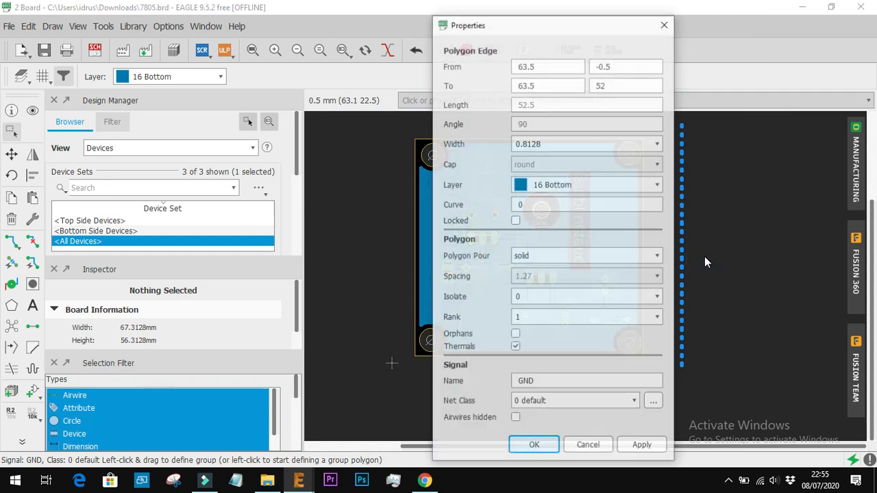
{"action": "left_click", "coordinate": [545, 297]}
{"action": "key", "text": "BackSpace"}
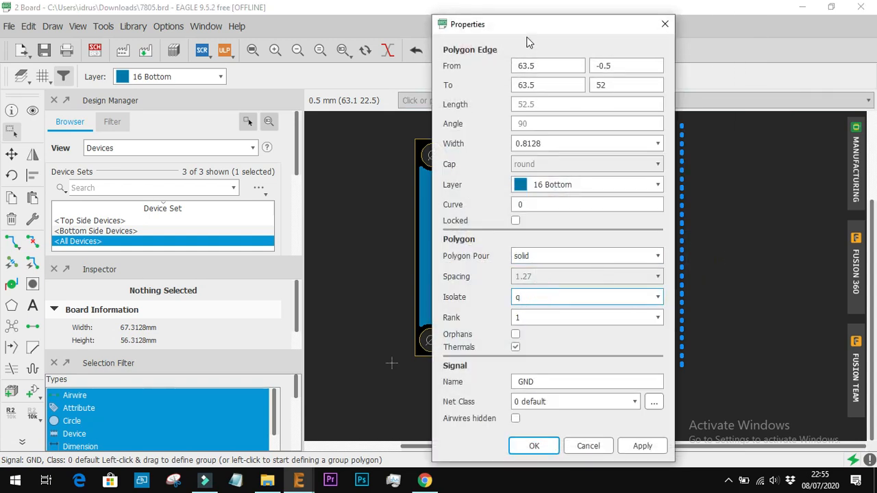
{"action": "left_click_drag", "start_coordinate": [533, 25], "coordinate": [692, 28]}
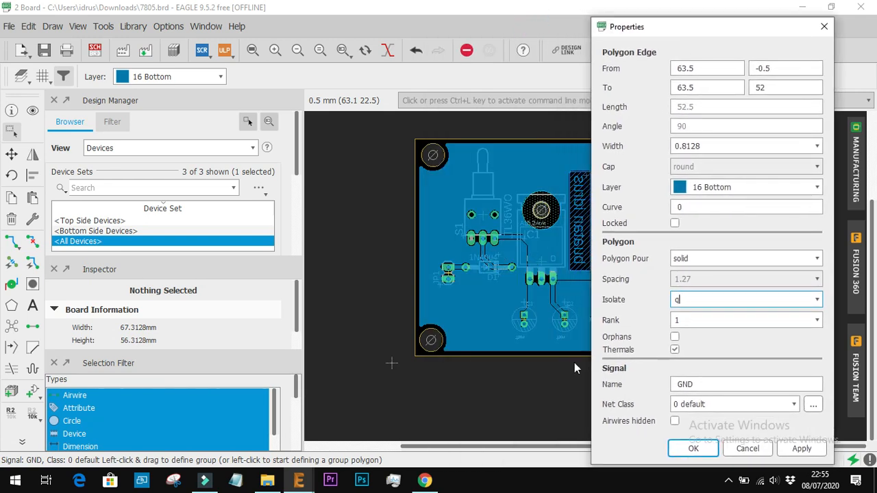
{"action": "key", "text": "BackSpace"}
{"action": "left_click", "coordinate": [724, 302]}
{"action": "left_click", "coordinate": [694, 449]}
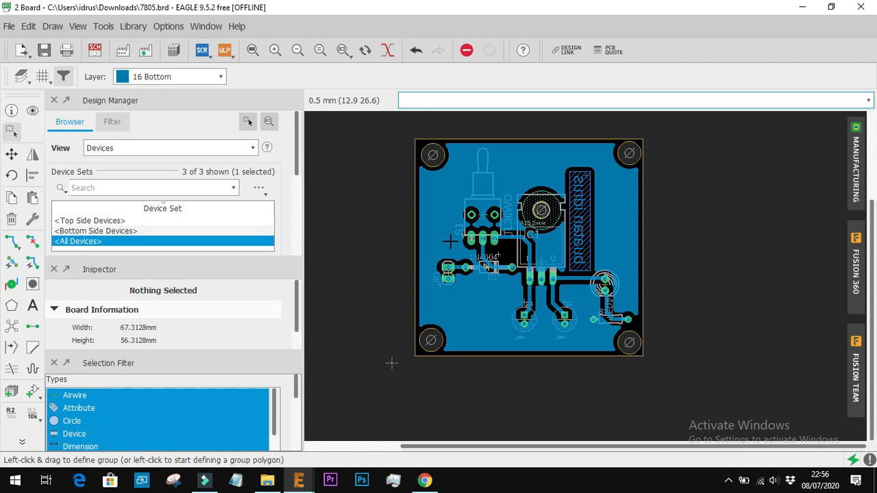
Save the 7805 schematic and board files
{"action": "key", "text": "ctrl+s"}
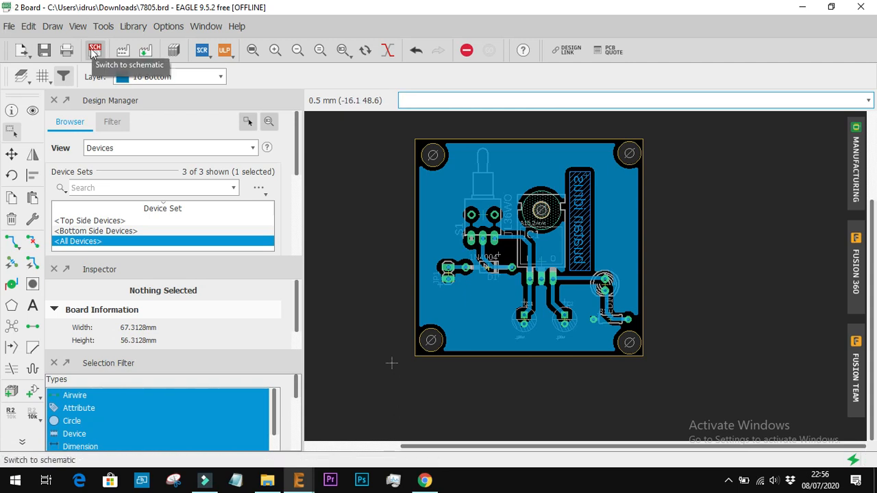
{"action": "left_click", "coordinate": [9, 26]}
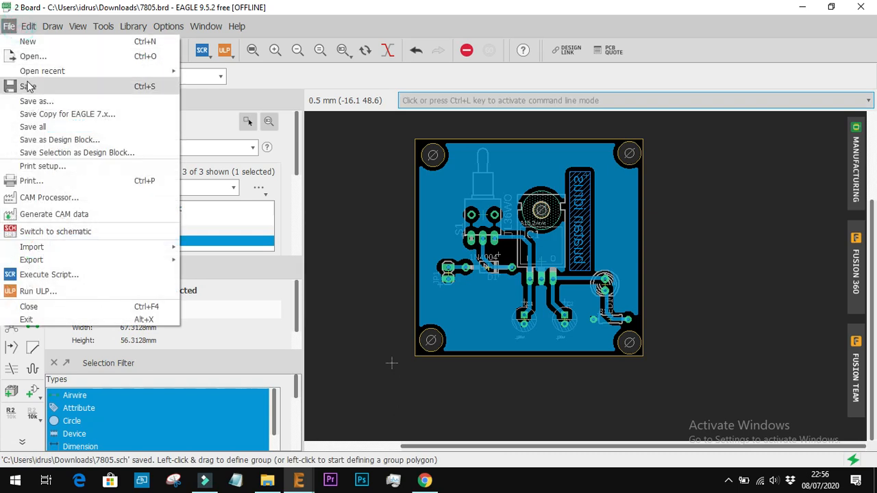
{"action": "left_click", "coordinate": [28, 86]}
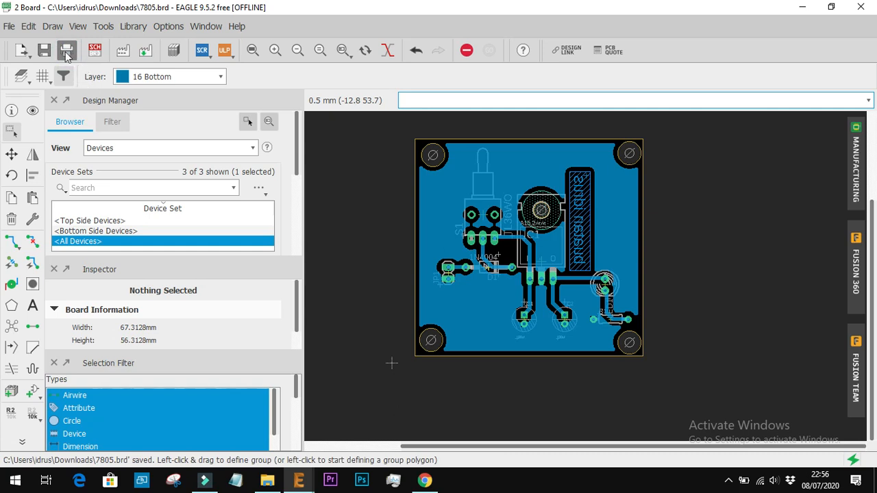
Check the board's print settings, close them without printing, and examine the copper clearances around the traces and pads
{"action": "left_click", "coordinate": [66, 52]}
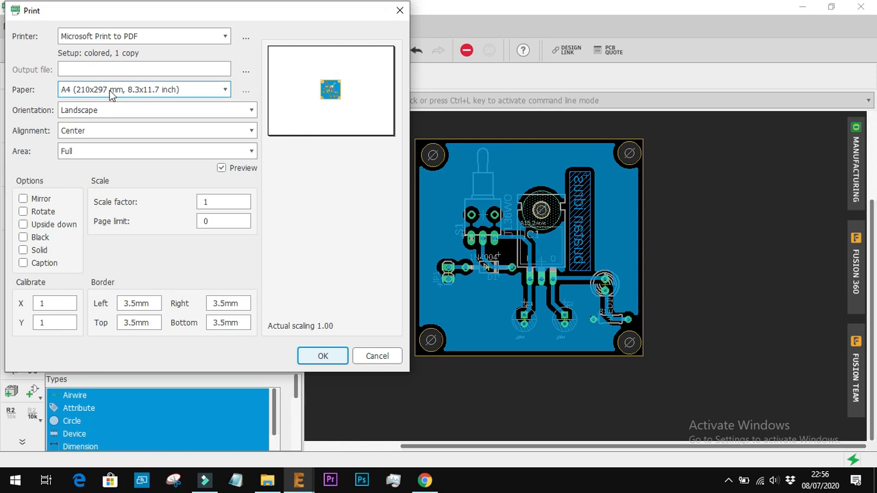
{"action": "left_click", "coordinate": [400, 11]}
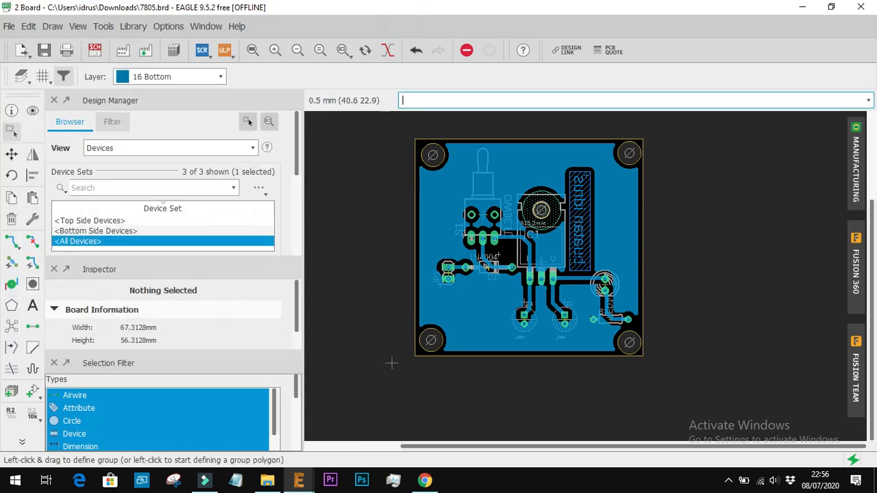
{"action": "scroll", "coordinate": [587, 246], "scroll_direction": "up", "scroll_amount": 2}
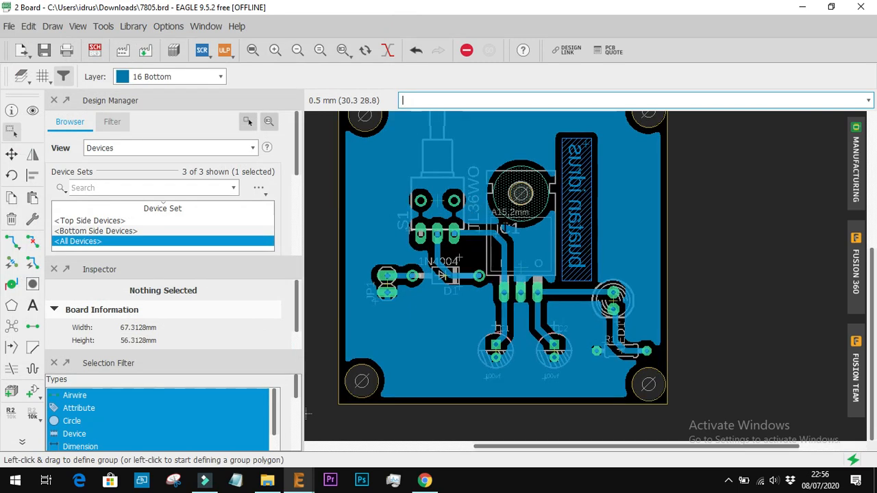
{"action": "scroll", "coordinate": [526, 239], "scroll_direction": "up", "scroll_amount": 3}
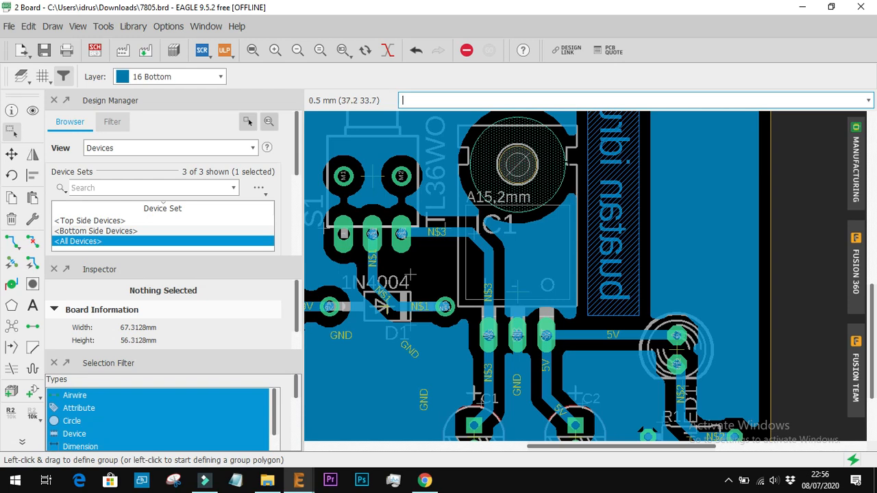
{"action": "scroll", "coordinate": [565, 223], "scroll_direction": "down", "scroll_amount": 4}
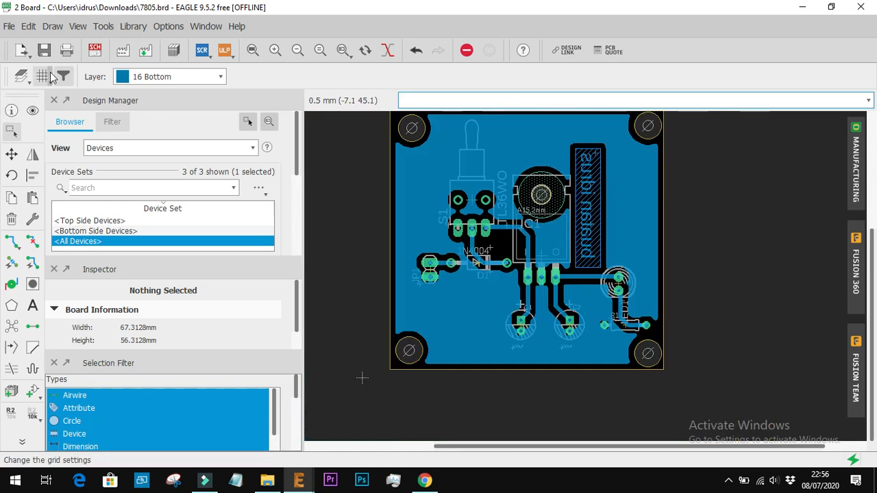
Open the board's visible-layer settings, hide the Top layer, and toggle Bottom, Pads and Vias off and on to compare them
{"action": "left_click", "coordinate": [22, 77]}
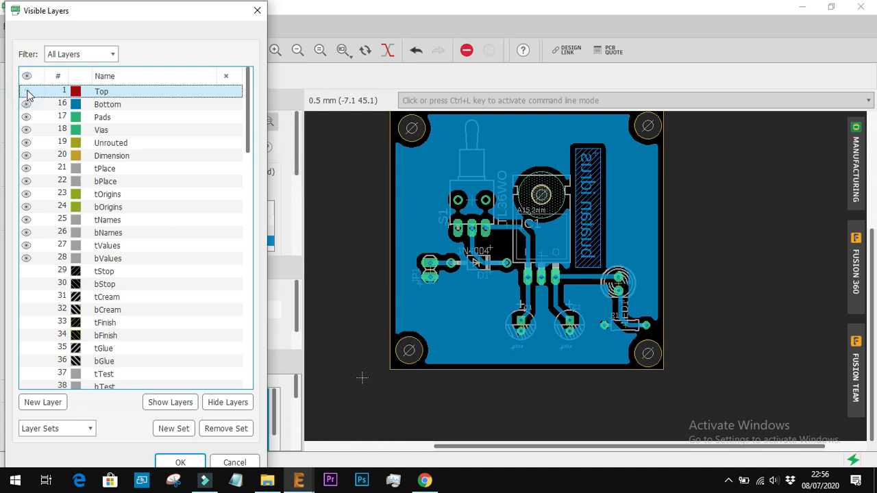
{"action": "left_click", "coordinate": [26, 104]}
{"action": "left_click", "coordinate": [25, 104]}
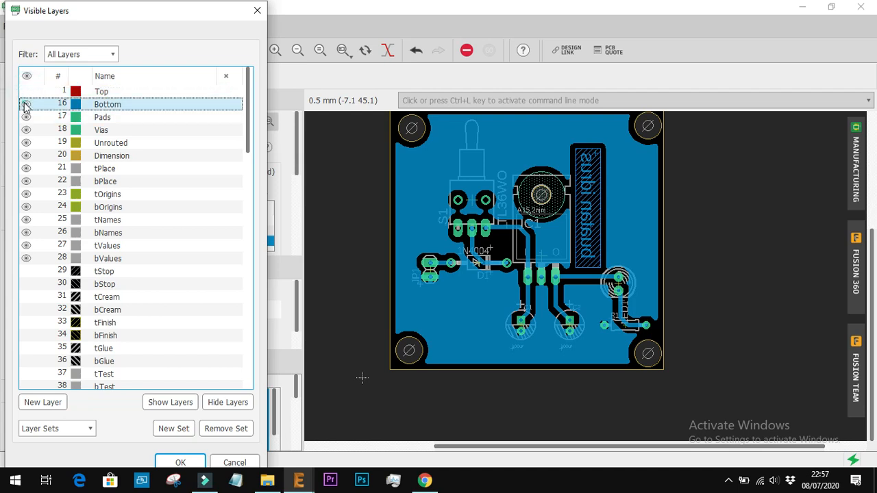
{"action": "left_click", "coordinate": [25, 104]}
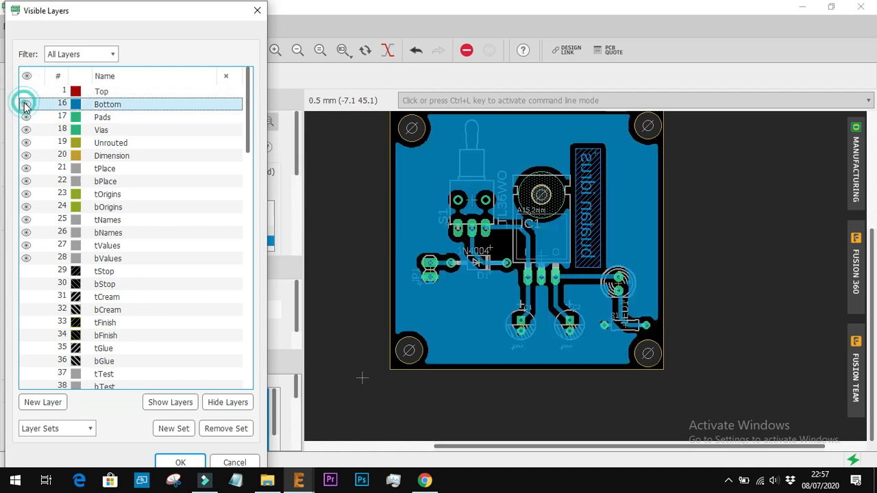
{"action": "left_click", "coordinate": [24, 116]}
{"action": "left_click", "coordinate": [24, 116]}
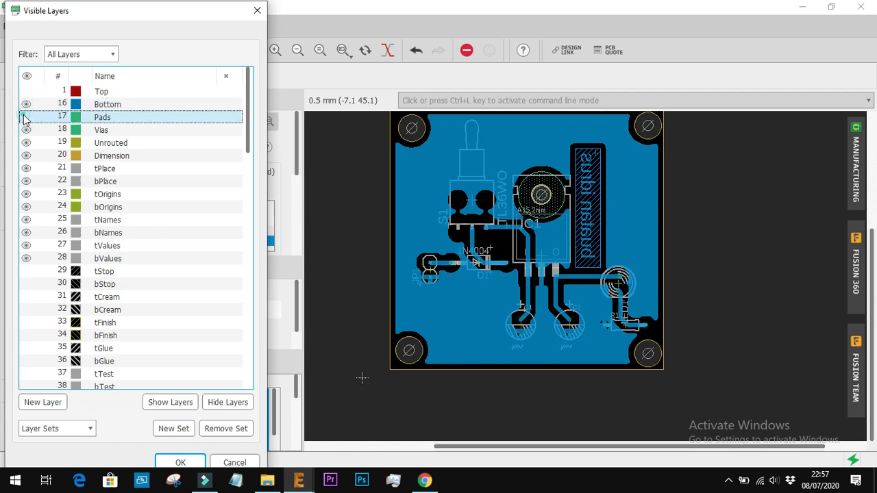
{"action": "left_click", "coordinate": [24, 117]}
{"action": "left_click", "coordinate": [24, 130]}
{"action": "left_click", "coordinate": [24, 130]}
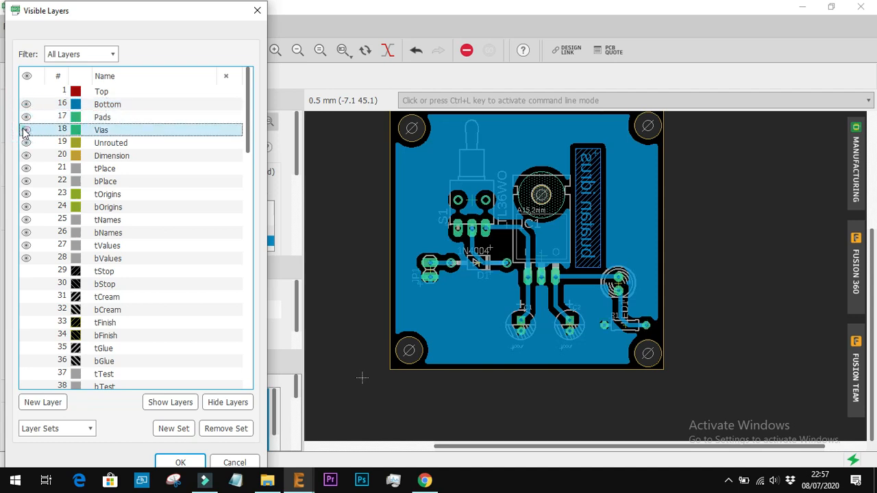
Hide the Unrouted layer and toggle the Dimension layer off and on, leaving Dimension shown
{"action": "left_click", "coordinate": [26, 142]}
{"action": "left_click", "coordinate": [26, 143]}
{"action": "left_click", "coordinate": [27, 155]}
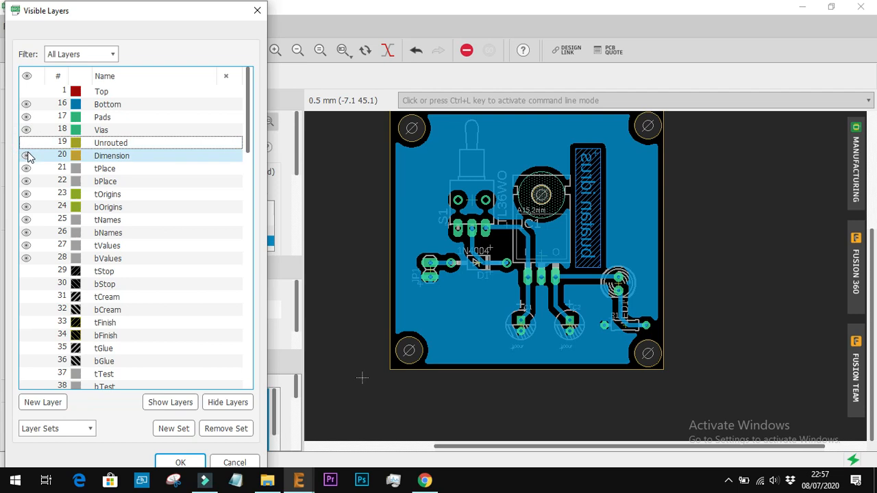
{"action": "left_click", "coordinate": [26, 156]}
{"action": "left_click", "coordinate": [26, 156]}
Hide the tPlace, bPlace, tOrigins and bOrigins layers
{"action": "left_click", "coordinate": [25, 169]}
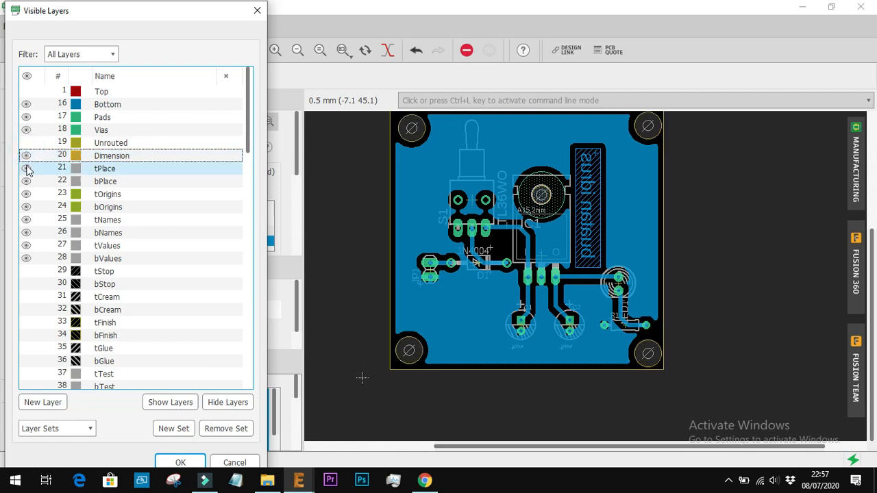
{"action": "left_click", "coordinate": [25, 168]}
{"action": "left_click", "coordinate": [24, 182]}
{"action": "left_click", "coordinate": [24, 181]}
{"action": "left_click", "coordinate": [24, 194]}
{"action": "left_click", "coordinate": [24, 194]}
{"action": "left_click", "coordinate": [24, 207]}
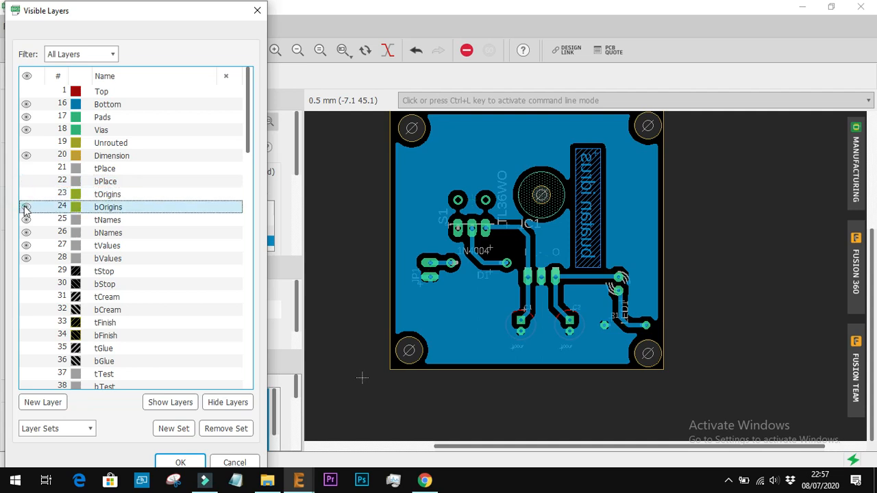
{"action": "left_click", "coordinate": [24, 208]}
Hide the component text layers tNames, bNames, tValues and bValues
{"action": "left_click", "coordinate": [25, 220]}
{"action": "left_click", "coordinate": [25, 233]}
{"action": "left_click", "coordinate": [25, 256]}
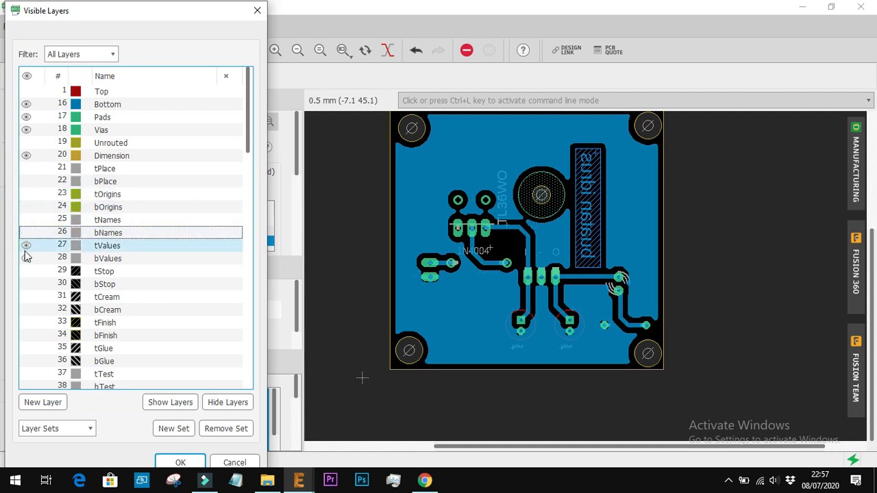
{"action": "left_click", "coordinate": [24, 250]}
{"action": "left_click", "coordinate": [25, 262]}
Hide the keepout and restrict layers: tKeepout, bKeepout, tRestrict, bRestrict and vRestrict
{"action": "scroll", "coordinate": [25, 262], "scroll_direction": "down", "scroll_amount": 6}
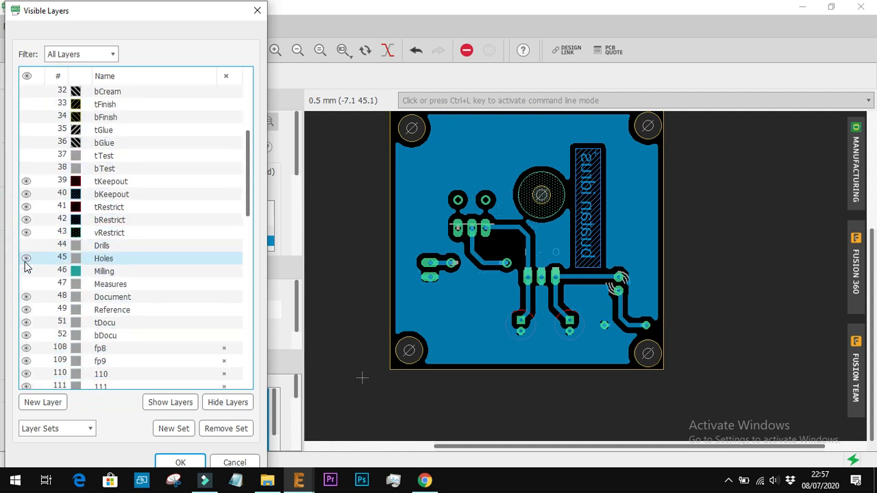
{"action": "scroll", "coordinate": [25, 267], "scroll_direction": "down", "scroll_amount": 3}
{"action": "scroll", "coordinate": [31, 164], "scroll_direction": "up", "scroll_amount": 2}
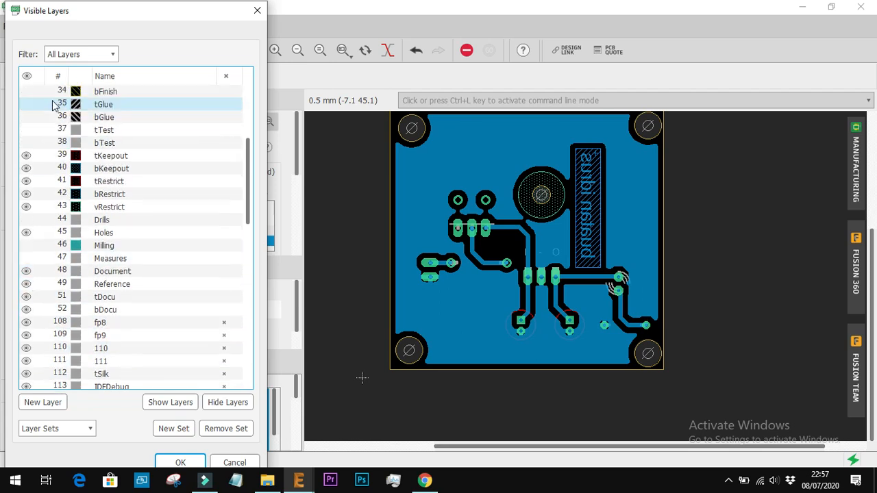
{"action": "left_click", "coordinate": [26, 155]}
{"action": "left_click", "coordinate": [26, 169]}
{"action": "left_click", "coordinate": [26, 181]}
{"action": "left_click", "coordinate": [26, 194]}
{"action": "left_click", "coordinate": [26, 207]}
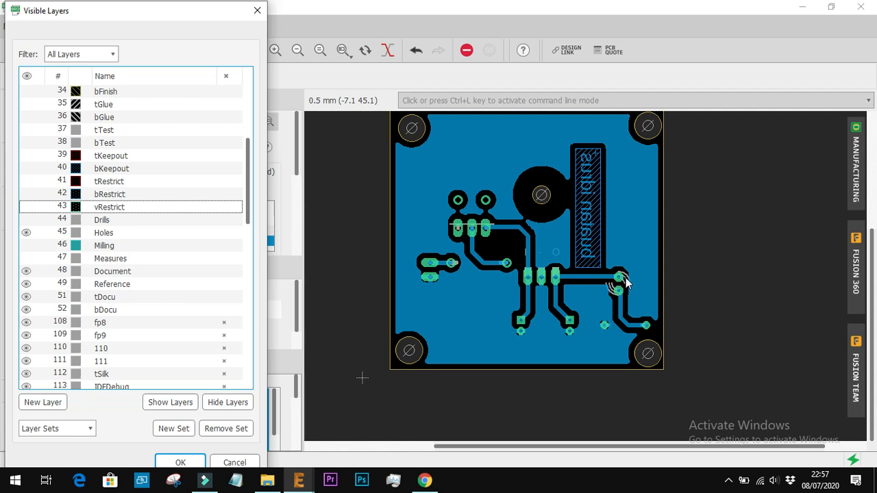
Hide the Holes, Document, Reference, tDocu, bDocu, fp8, fp9 and 110 layers and apply the layer visibility
{"action": "left_click", "coordinate": [27, 235]}
{"action": "left_click", "coordinate": [26, 270]}
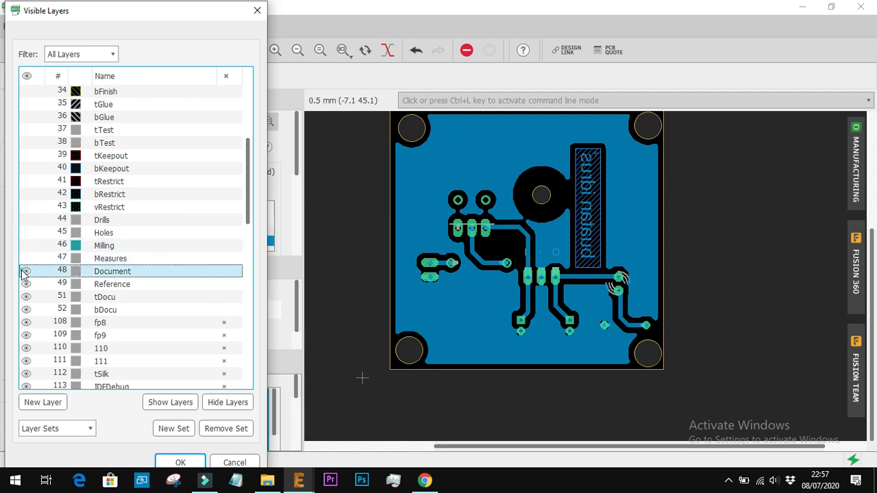
{"action": "scroll", "coordinate": [24, 272], "scroll_direction": "down", "scroll_amount": 2}
{"action": "left_click", "coordinate": [26, 233]}
{"action": "left_click", "coordinate": [26, 245]}
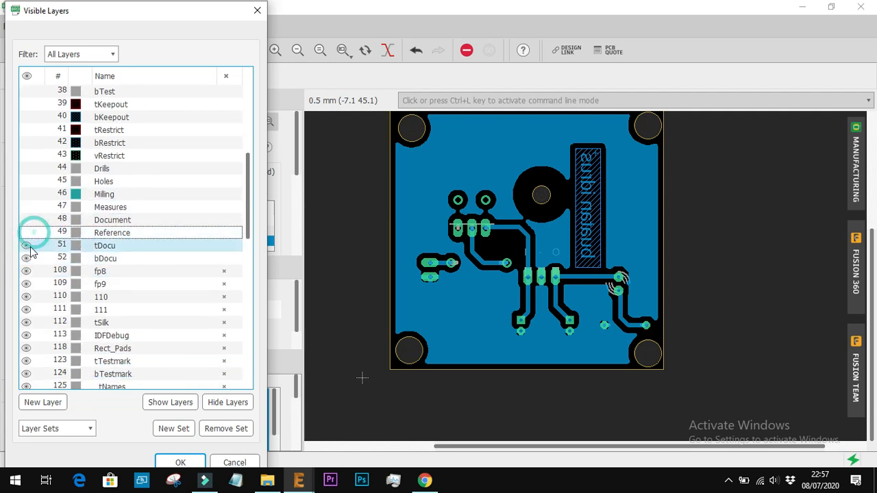
{"action": "left_click", "coordinate": [26, 258]}
{"action": "left_click", "coordinate": [26, 271]}
{"action": "left_click", "coordinate": [26, 283]}
{"action": "left_click", "coordinate": [26, 296]}
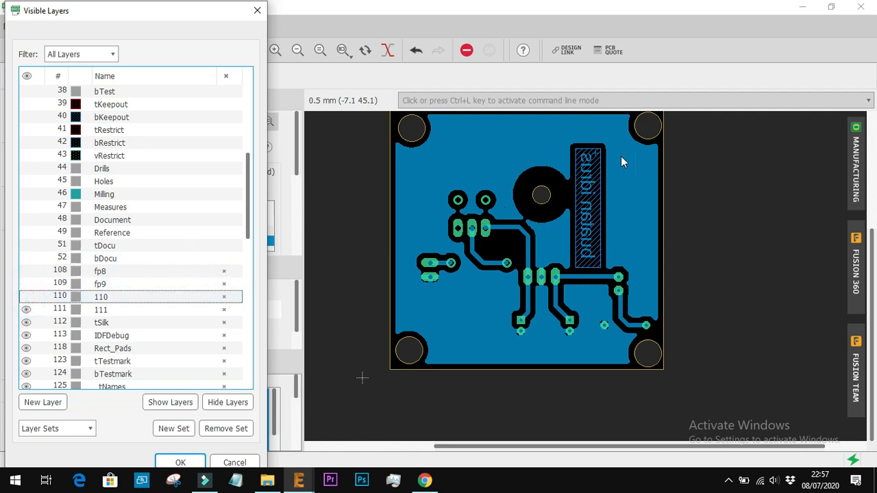
{"action": "left_click", "coordinate": [180, 464]}
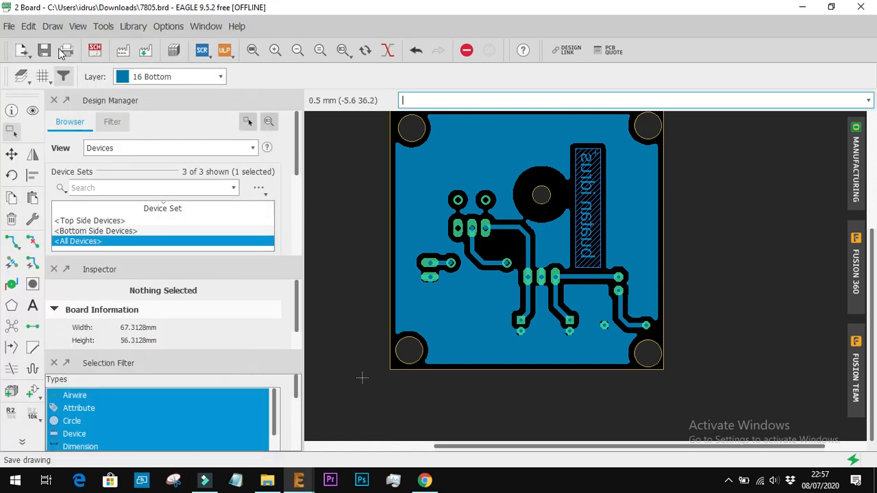
Open the board's print settings and choose A4 paper with Portrait orientation
{"action": "left_click", "coordinate": [67, 61]}
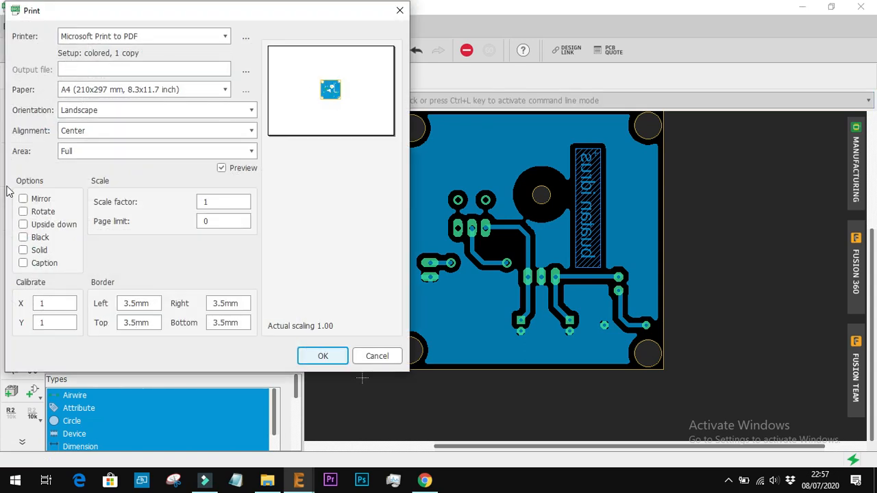
{"action": "left_click", "coordinate": [124, 94]}
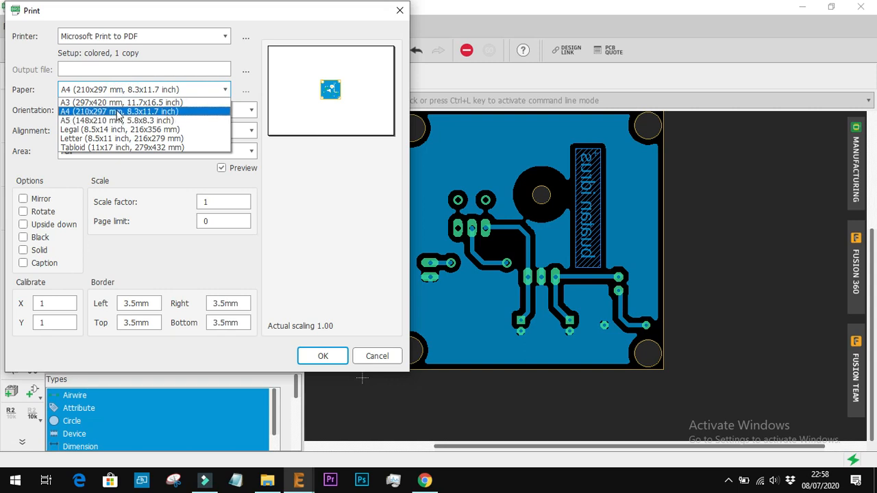
{"action": "left_click", "coordinate": [118, 112]}
{"action": "left_click", "coordinate": [171, 115]}
{"action": "left_click", "coordinate": [172, 124]}
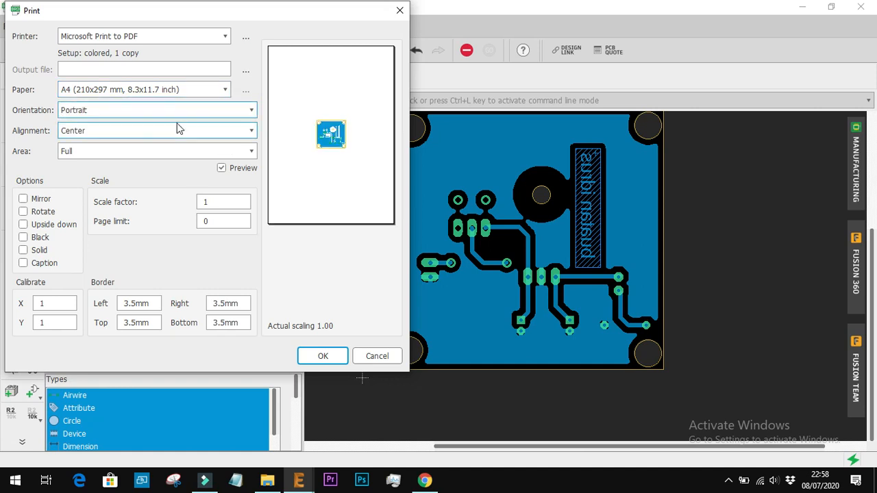
{"action": "left_click", "coordinate": [198, 111]}
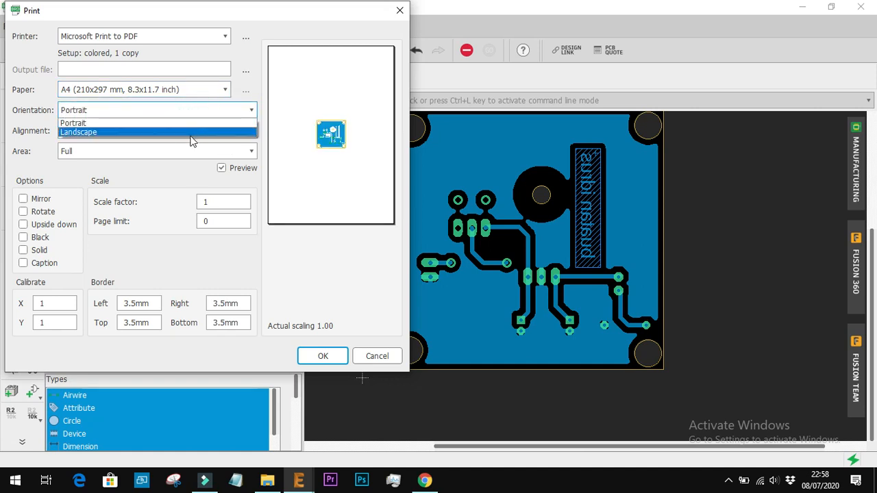
{"action": "left_click", "coordinate": [190, 131]}
{"action": "left_click", "coordinate": [198, 115]}
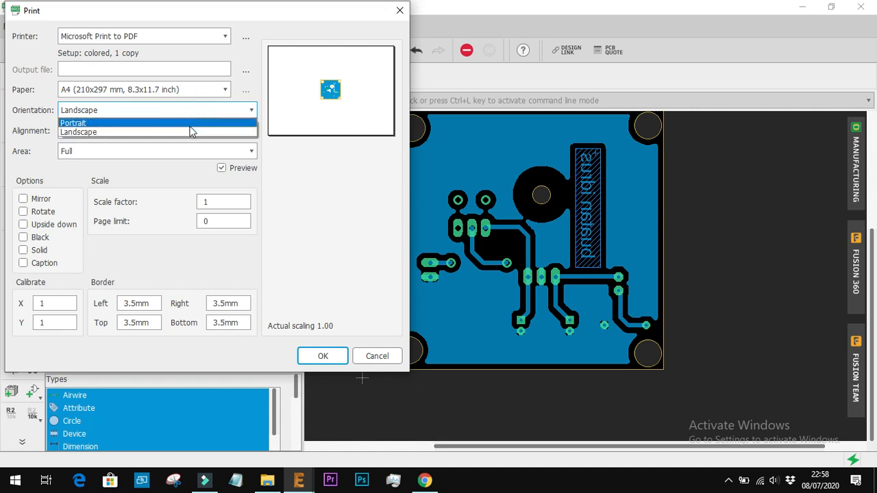
{"action": "left_click", "coordinate": [190, 123]}
Preview the Window print area and set the area back to Full
{"action": "left_click", "coordinate": [180, 156]}
{"action": "left_click", "coordinate": [171, 171]}
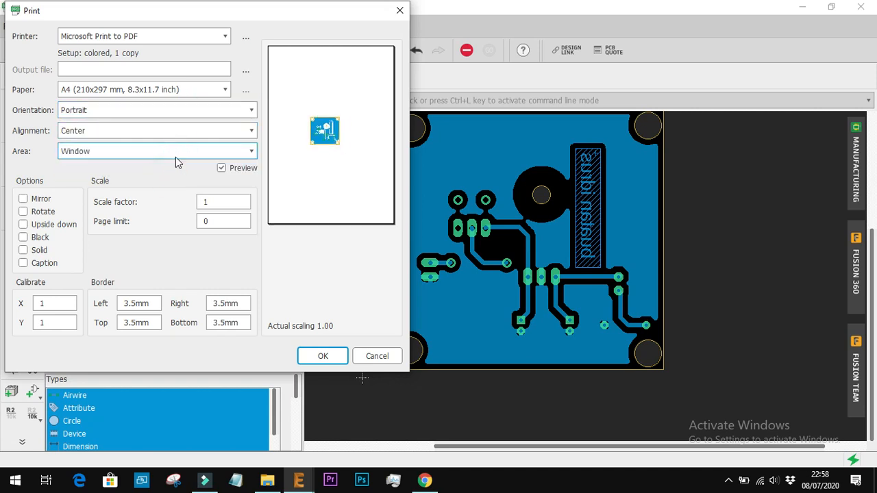
{"action": "left_click", "coordinate": [176, 154]}
{"action": "left_click", "coordinate": [173, 163]}
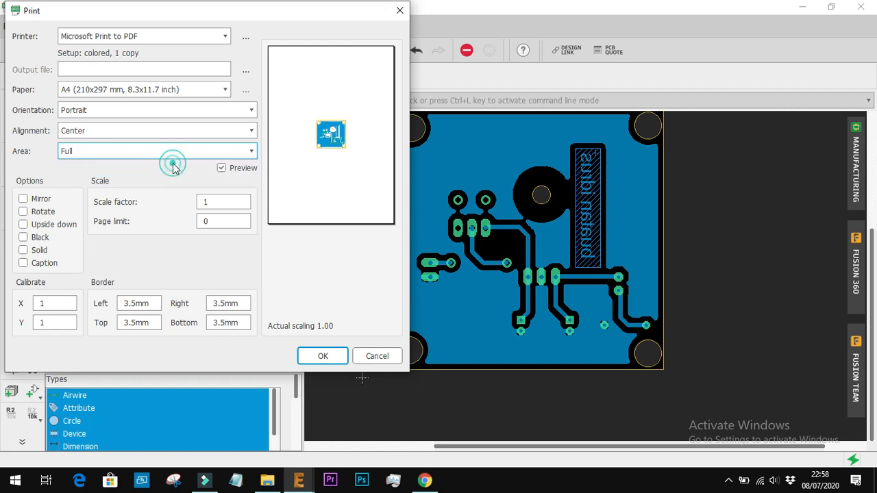
Align the board printout to the top left of the page
{"action": "left_click", "coordinate": [190, 135]}
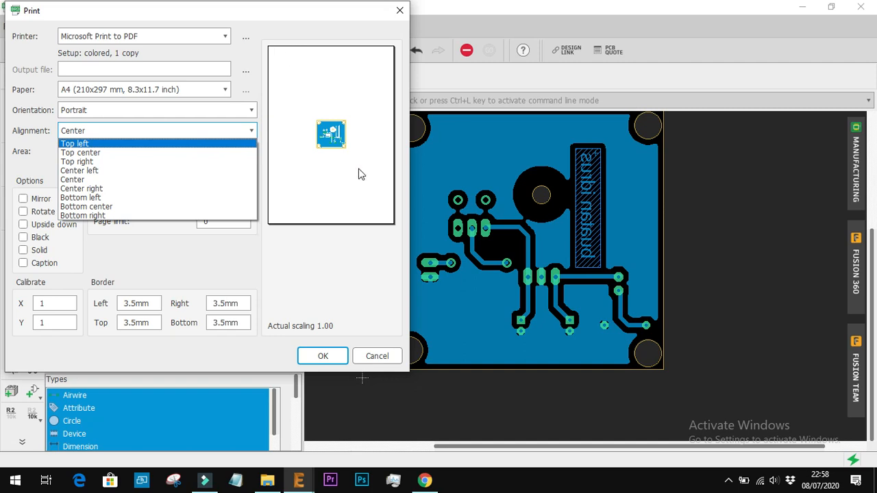
{"action": "left_click", "coordinate": [81, 180]}
{"action": "left_click", "coordinate": [98, 135]}
{"action": "left_click", "coordinate": [92, 144]}
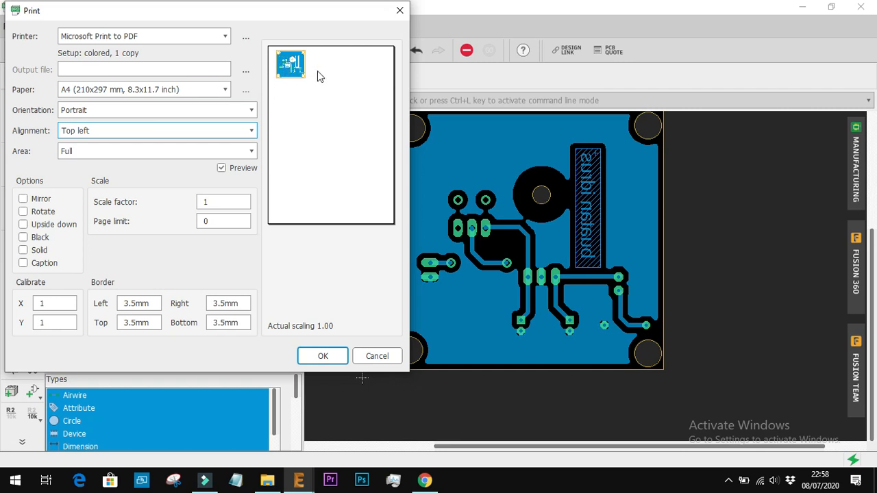
Try the Mirror and Rotate print options in the preview and turn both off again
{"action": "left_click", "coordinate": [23, 199]}
{"action": "left_click", "coordinate": [23, 199]}
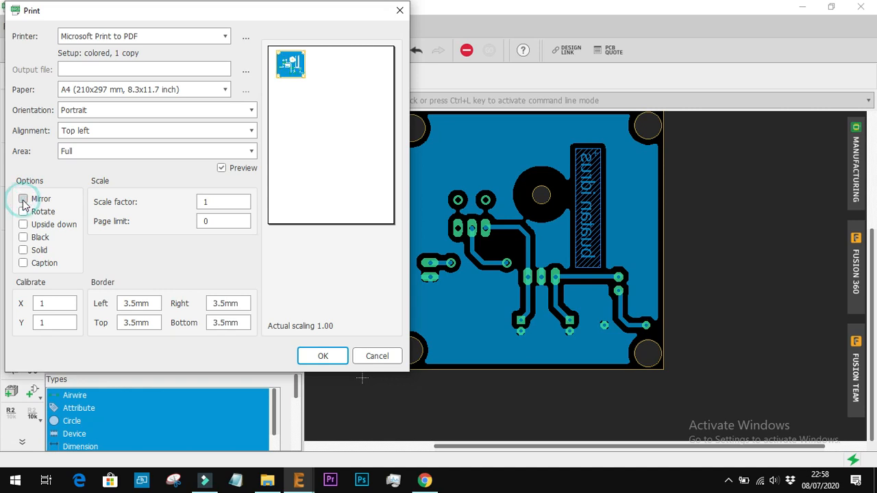
{"action": "left_click", "coordinate": [24, 212]}
{"action": "left_click", "coordinate": [23, 213]}
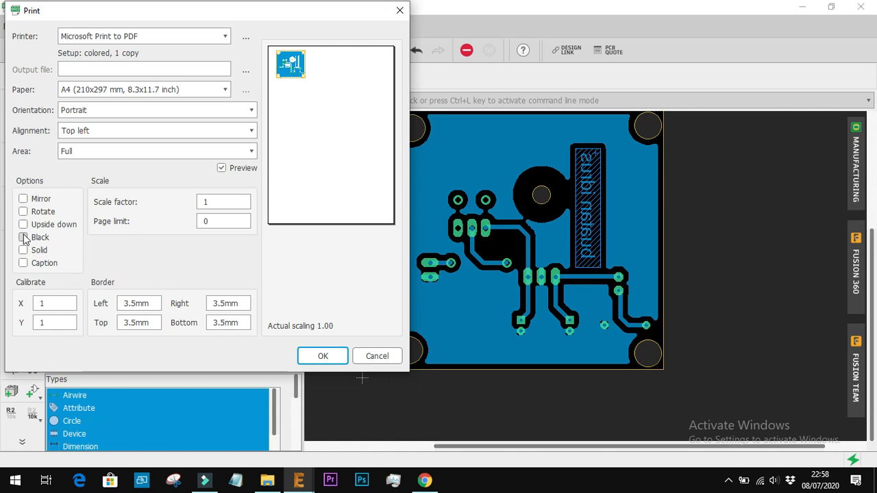
Enable the Black print option and print the board to a PDF named "siap cetak" in Downloads
{"action": "left_click", "coordinate": [23, 237]}
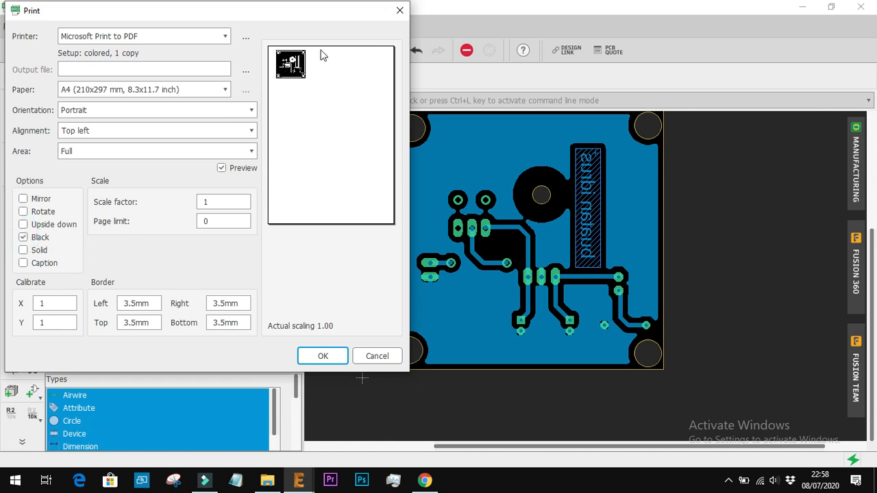
{"action": "left_click", "coordinate": [322, 356]}
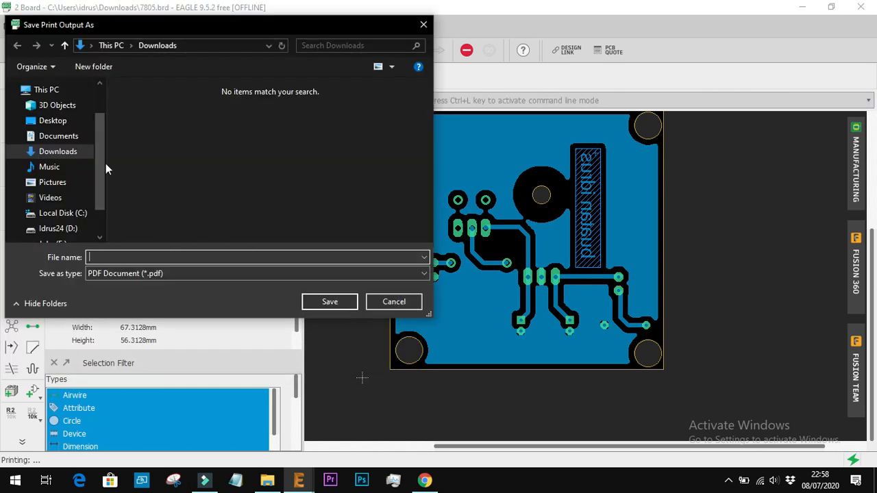
{"action": "left_click", "coordinate": [155, 258]}
{"action": "type", "text": "siap cetak"}
{"action": "key", "text": "Return"}
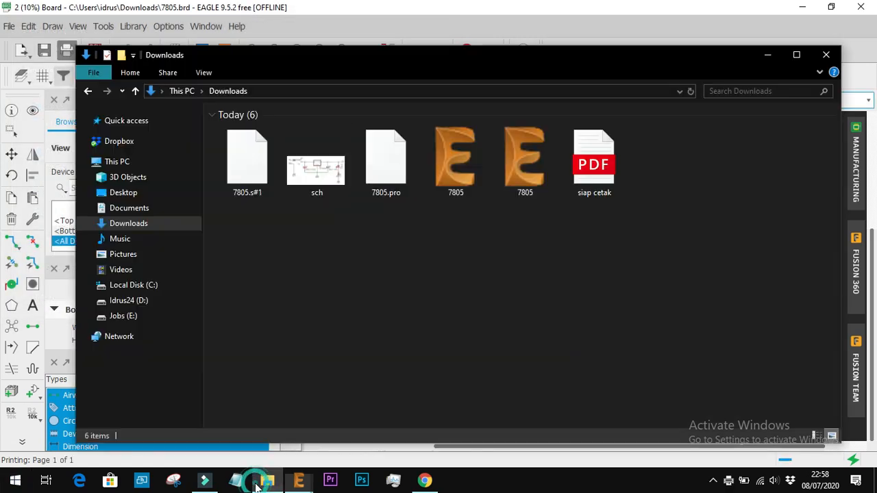
Open the siap cetak PDF from the Downloads folder and examine its traces, pads, holes and mirrored label up close
{"action": "double_click", "coordinate": [610, 176]}
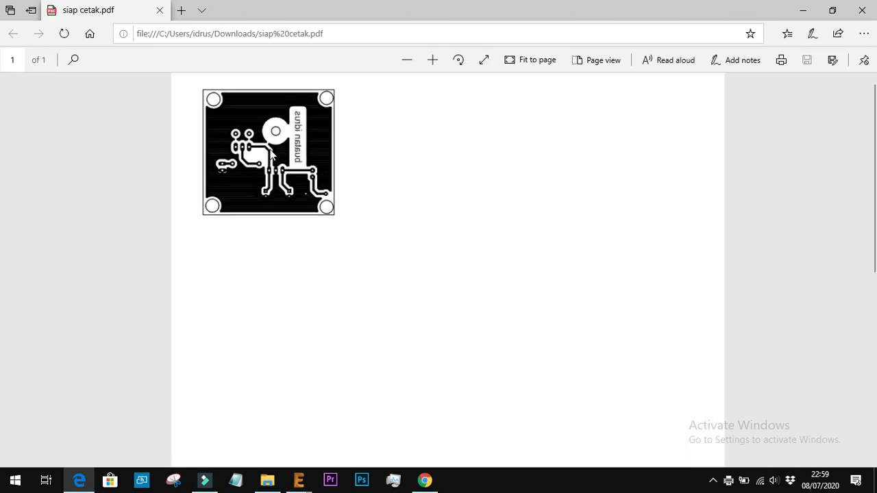
{"action": "scroll", "coordinate": [271, 156], "scroll_direction": "up", "scroll_amount": 5, "text": "ctrl"}
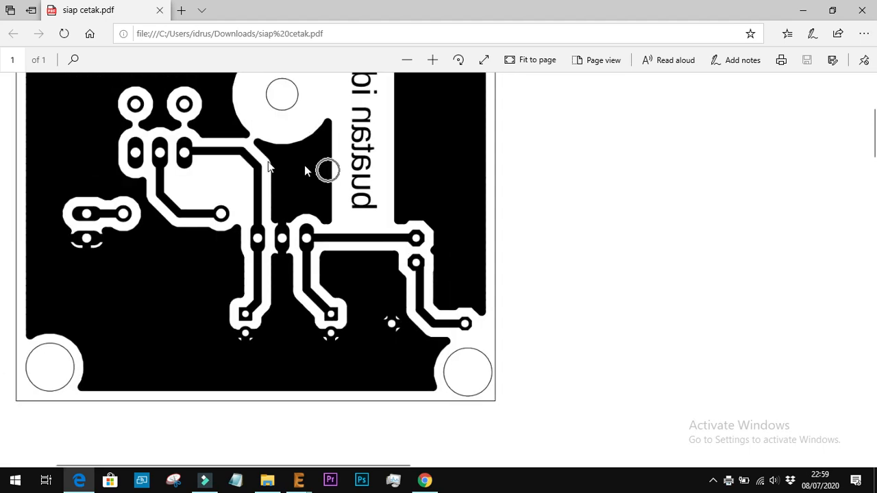
{"action": "scroll", "coordinate": [350, 243], "scroll_direction": "up", "scroll_amount": 3}
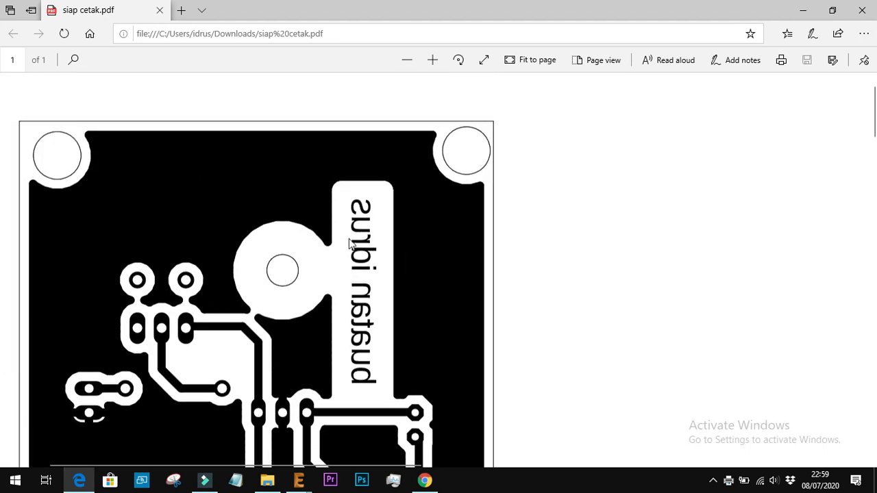
{"action": "scroll", "coordinate": [350, 243], "scroll_direction": "left", "scroll_amount": 2}
{"action": "scroll", "coordinate": [350, 244], "scroll_direction": "down", "scroll_amount": 2}
{"action": "scroll", "coordinate": [350, 243], "scroll_direction": "down", "scroll_amount": 1}
{"action": "scroll", "coordinate": [349, 243], "scroll_direction": "up", "scroll_amount": 1}
{"action": "scroll", "coordinate": [349, 243], "scroll_direction": "down", "scroll_amount": 3, "text": "ctrl"}
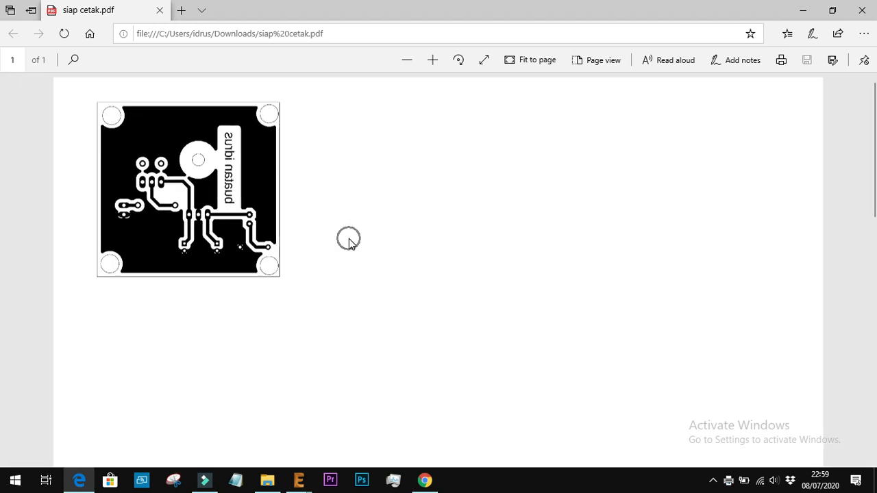
Review the full page of the siap cetak PDF, checking the board print's placement and size, and close the PDF
{"action": "scroll", "coordinate": [474, 302], "scroll_direction": "down", "scroll_amount": 1, "text": "ctrl"}
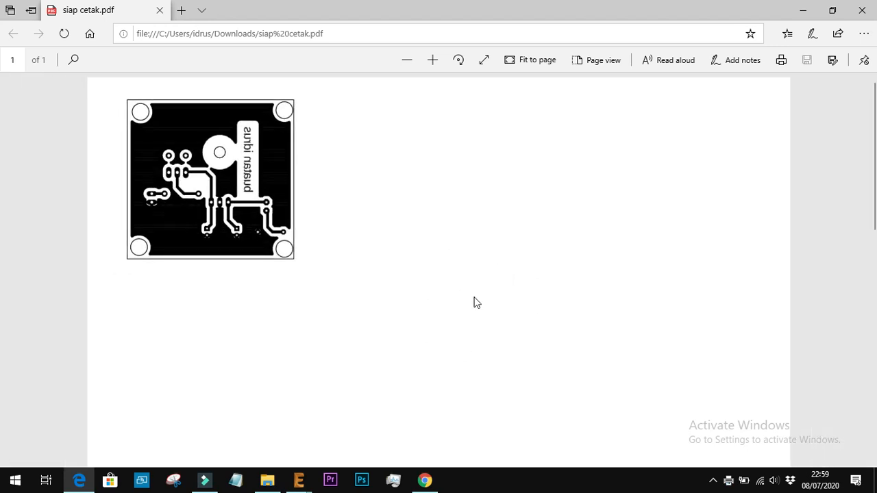
{"action": "scroll", "coordinate": [474, 302], "scroll_direction": "down", "scroll_amount": 2, "text": "ctrl"}
{"action": "scroll", "coordinate": [474, 302], "scroll_direction": "down", "scroll_amount": 1}
{"action": "scroll", "coordinate": [474, 302], "scroll_direction": "up", "scroll_amount": 1}
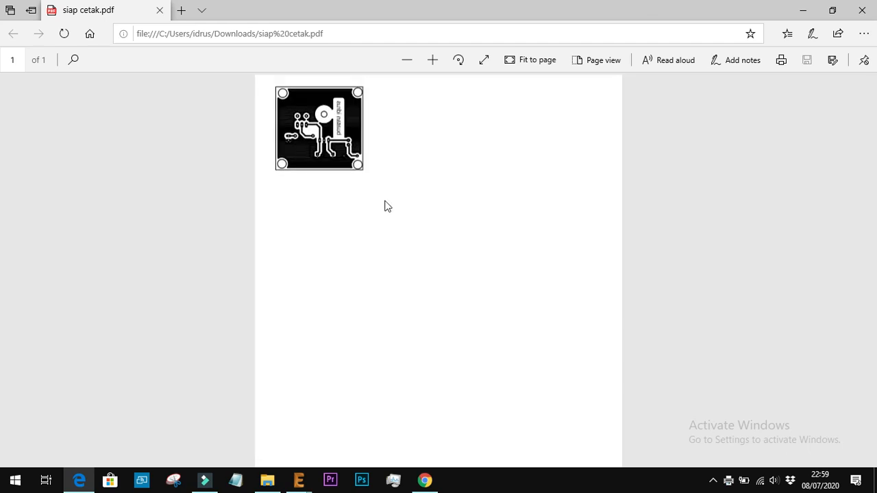
{"action": "scroll", "coordinate": [317, 121], "scroll_direction": "up", "scroll_amount": 2, "text": "ctrl"}
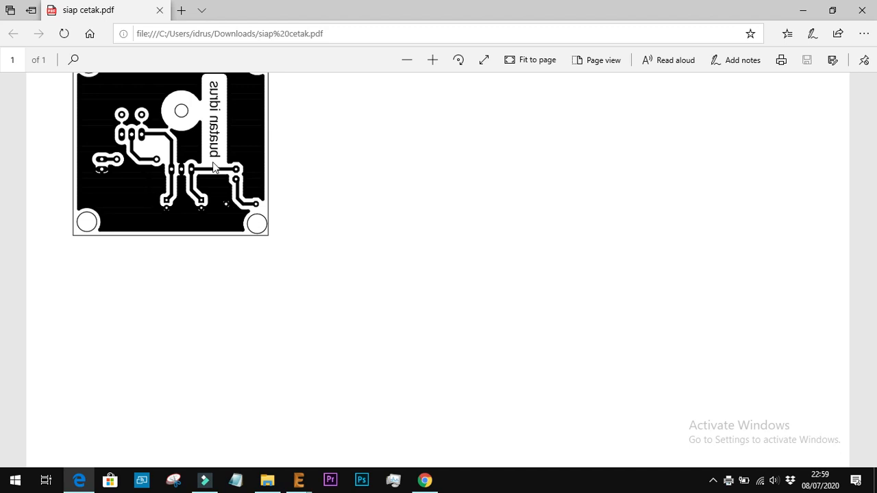
{"action": "scroll", "coordinate": [213, 167], "scroll_direction": "down", "scroll_amount": 2, "text": "ctrl"}
{"action": "scroll", "coordinate": [213, 168], "scroll_direction": "down", "scroll_amount": 3}
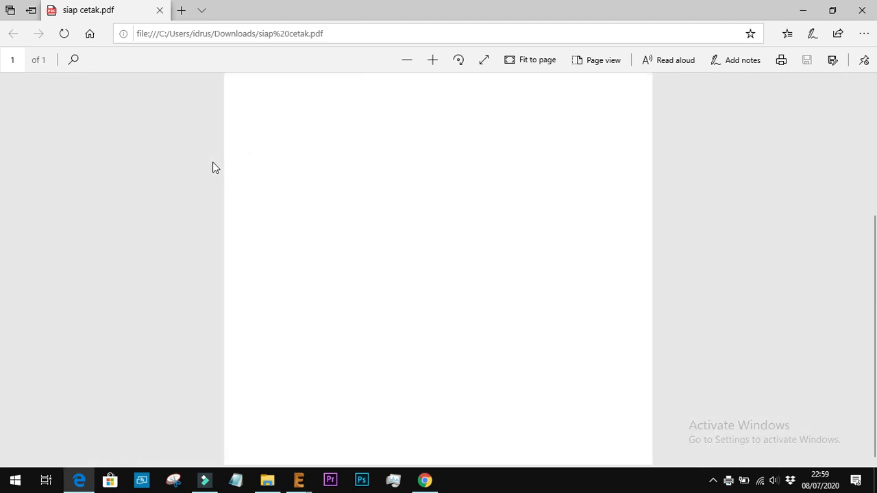
{"action": "scroll", "coordinate": [213, 168], "scroll_direction": "up", "scroll_amount": 3}
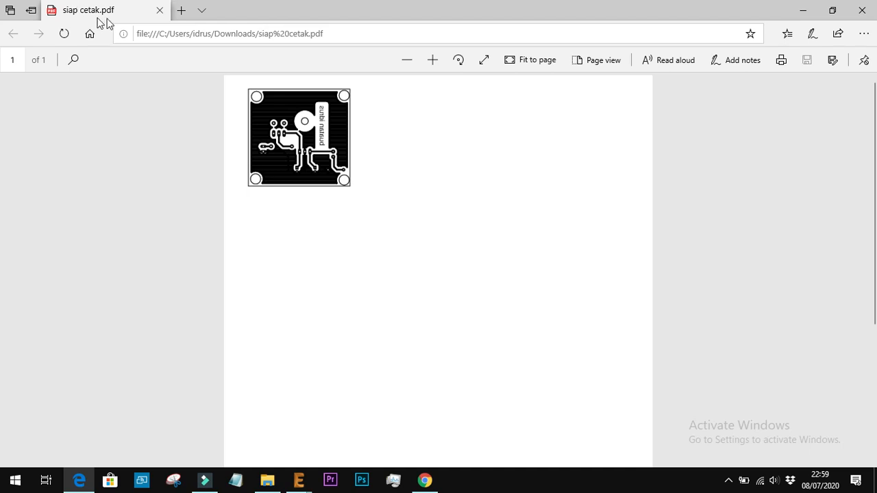
{"action": "left_click", "coordinate": [156, 13]}
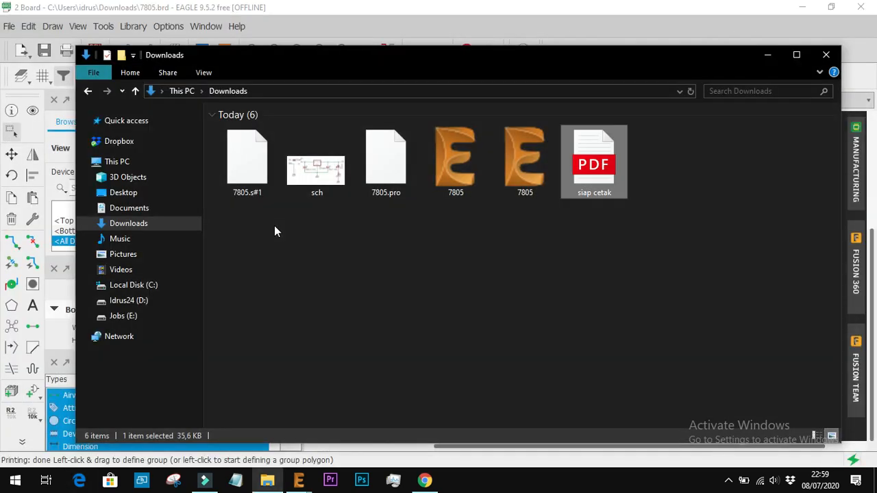
{"action": "left_click_drag", "start_coordinate": [674, 207], "coordinate": [605, 423]}
{"action": "left_click", "coordinate": [728, 480]}
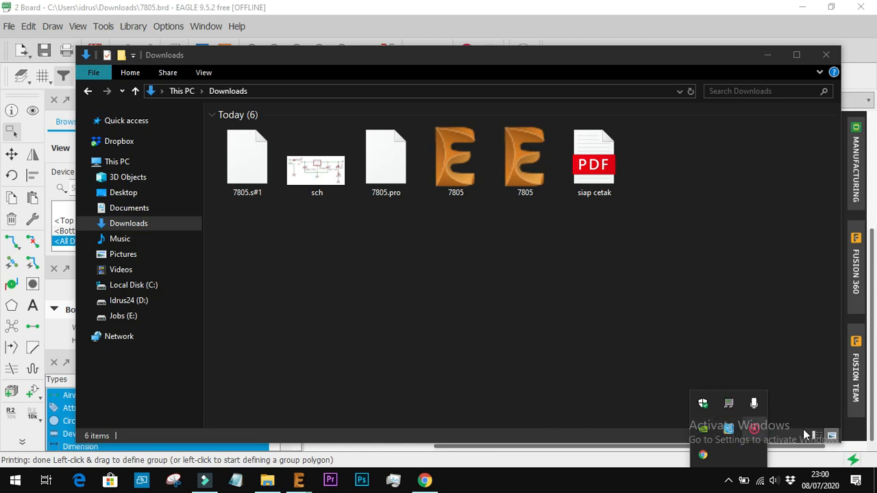
{"action": "right_click", "coordinate": [754, 429]}
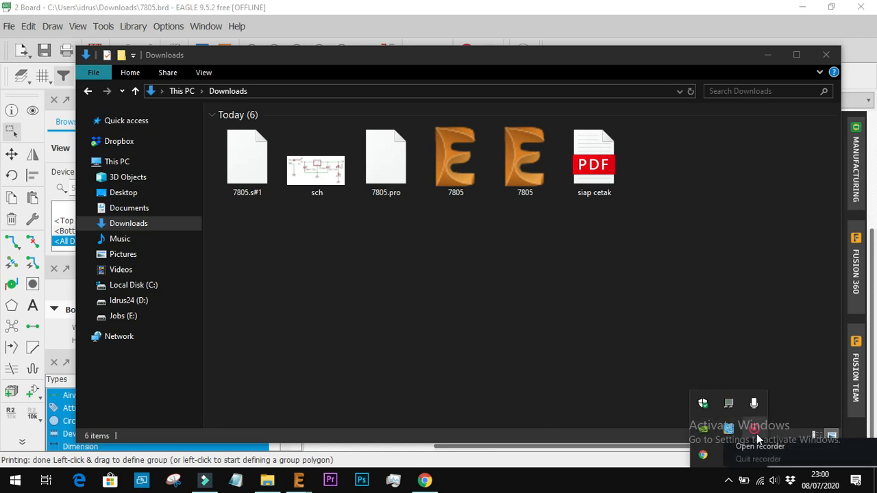
{"action": "left_click", "coordinate": [755, 444]}
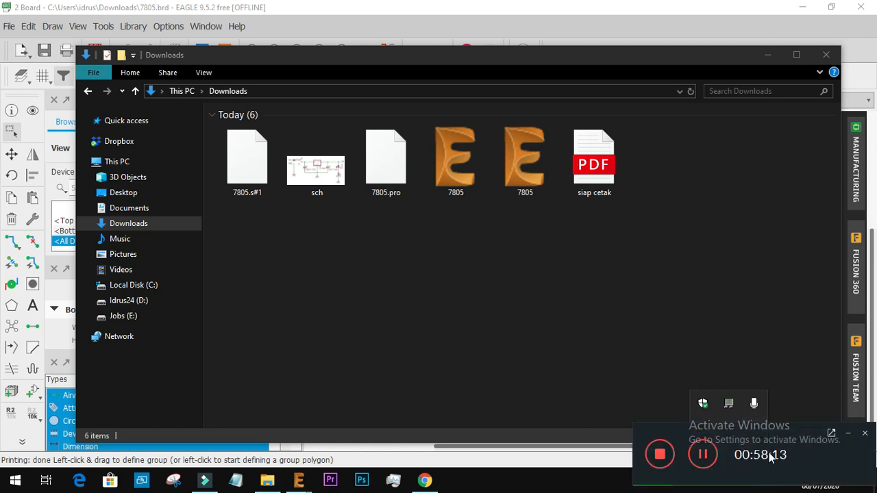
{"action": "left_click_drag", "start_coordinate": [784, 441], "coordinate": [505, 239]}
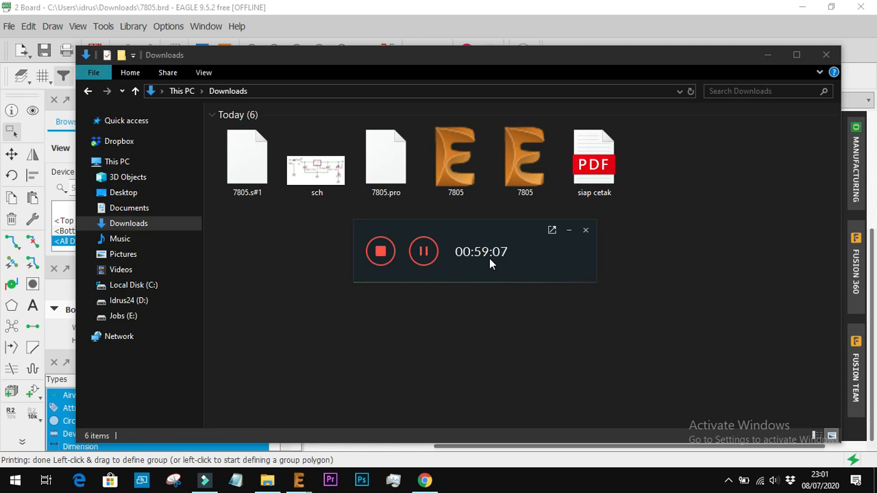
Return to the EAGLE board, make the Unrouted, tPlace, bPlace, tOrigins, bOrigins and tNames layers visible again, and save the board
{"action": "left_click", "coordinate": [769, 54]}
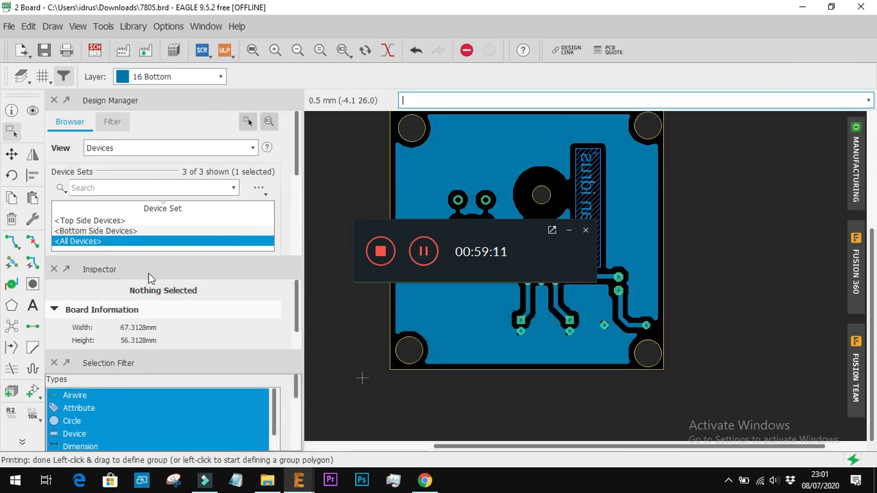
{"action": "left_click", "coordinate": [22, 77]}
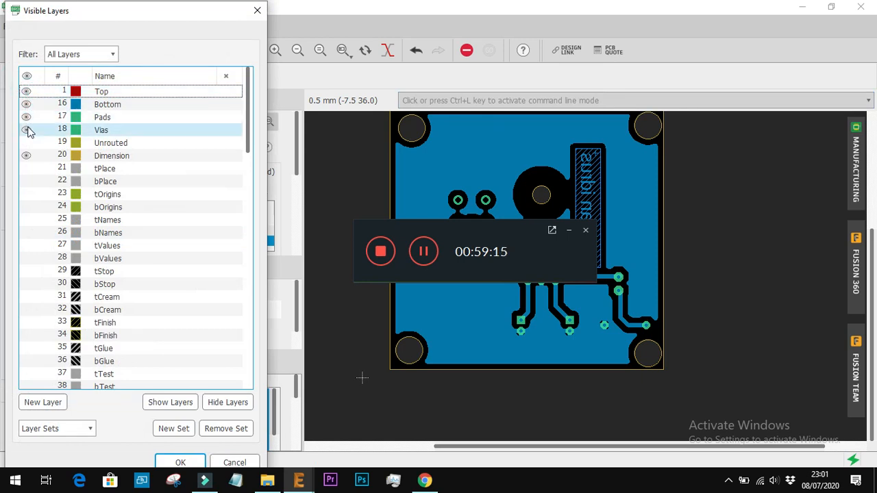
{"action": "left_click", "coordinate": [26, 143]}
{"action": "left_click", "coordinate": [26, 169]}
{"action": "left_click", "coordinate": [26, 181]}
{"action": "left_click", "coordinate": [28, 194]}
{"action": "left_click", "coordinate": [26, 207]}
{"action": "left_click", "coordinate": [27, 219]}
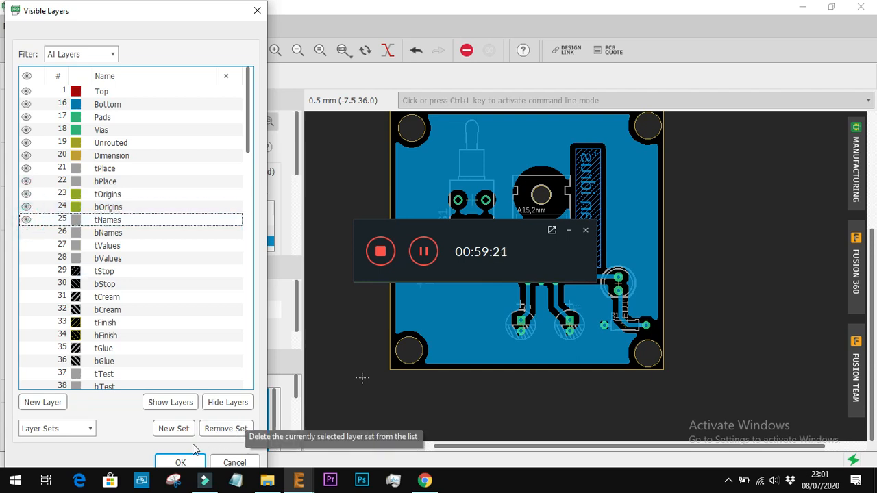
{"action": "left_click", "coordinate": [180, 463]}
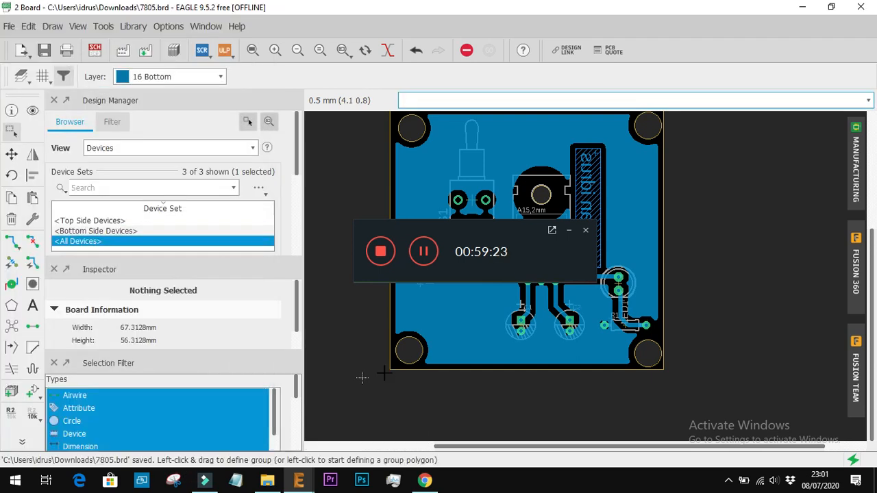
Close the board, the schematic, the browser with the reference image and the EAGLE Control Panel, leaving only the desktop
{"action": "left_click", "coordinate": [861, 7]}
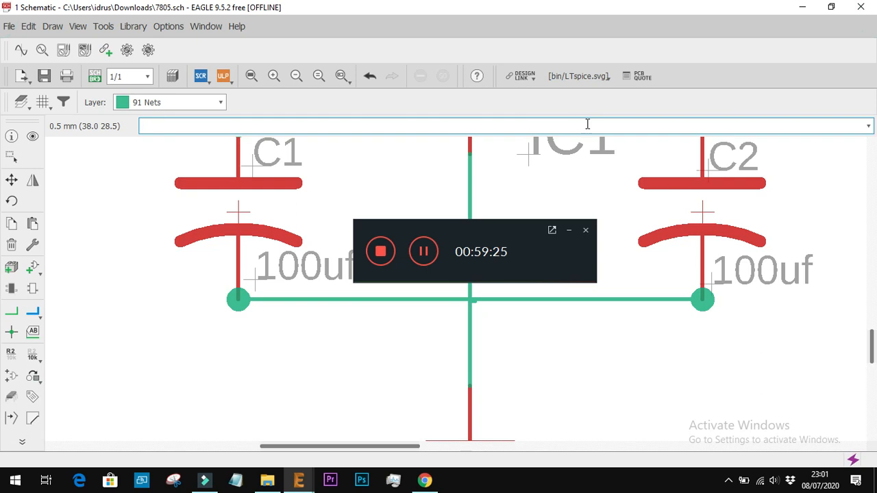
{"action": "key", "text": "alt+Tab"}
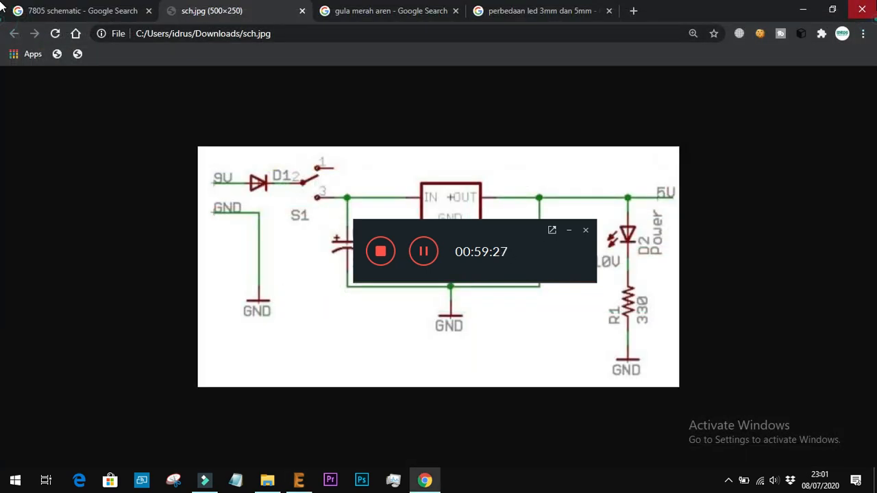
{"action": "key", "text": "alt+Tab"}
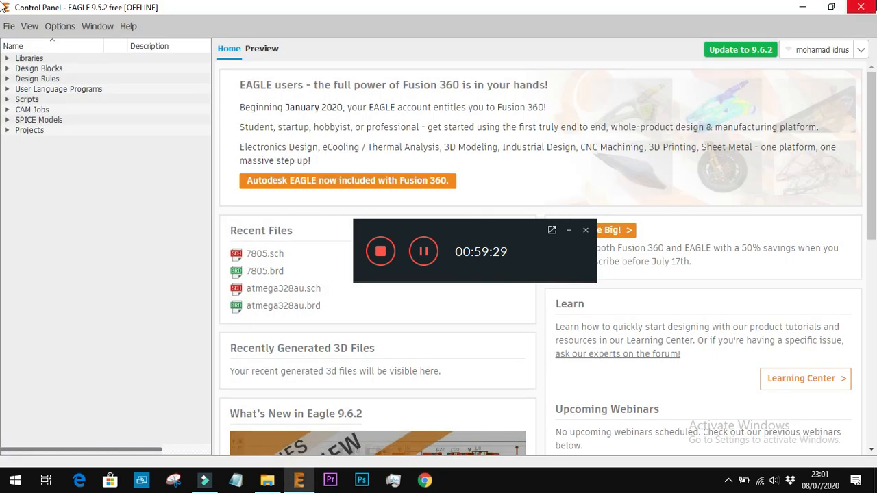
{"action": "key", "text": "super+d"}
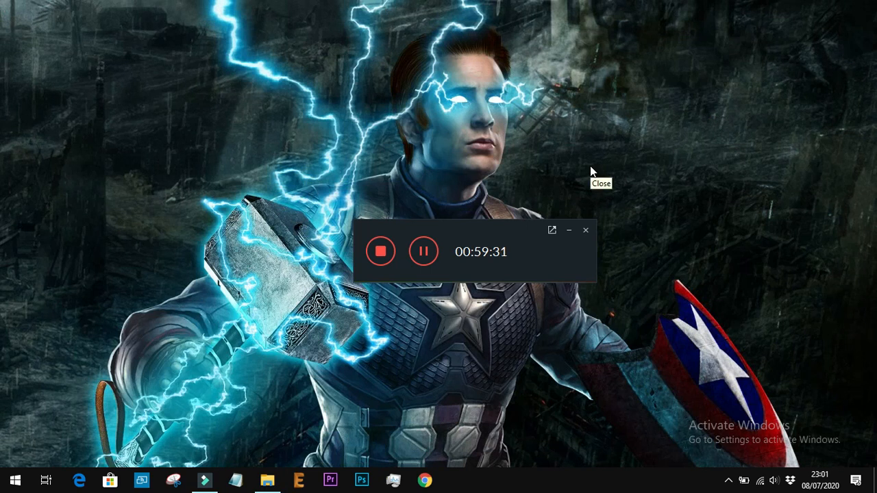